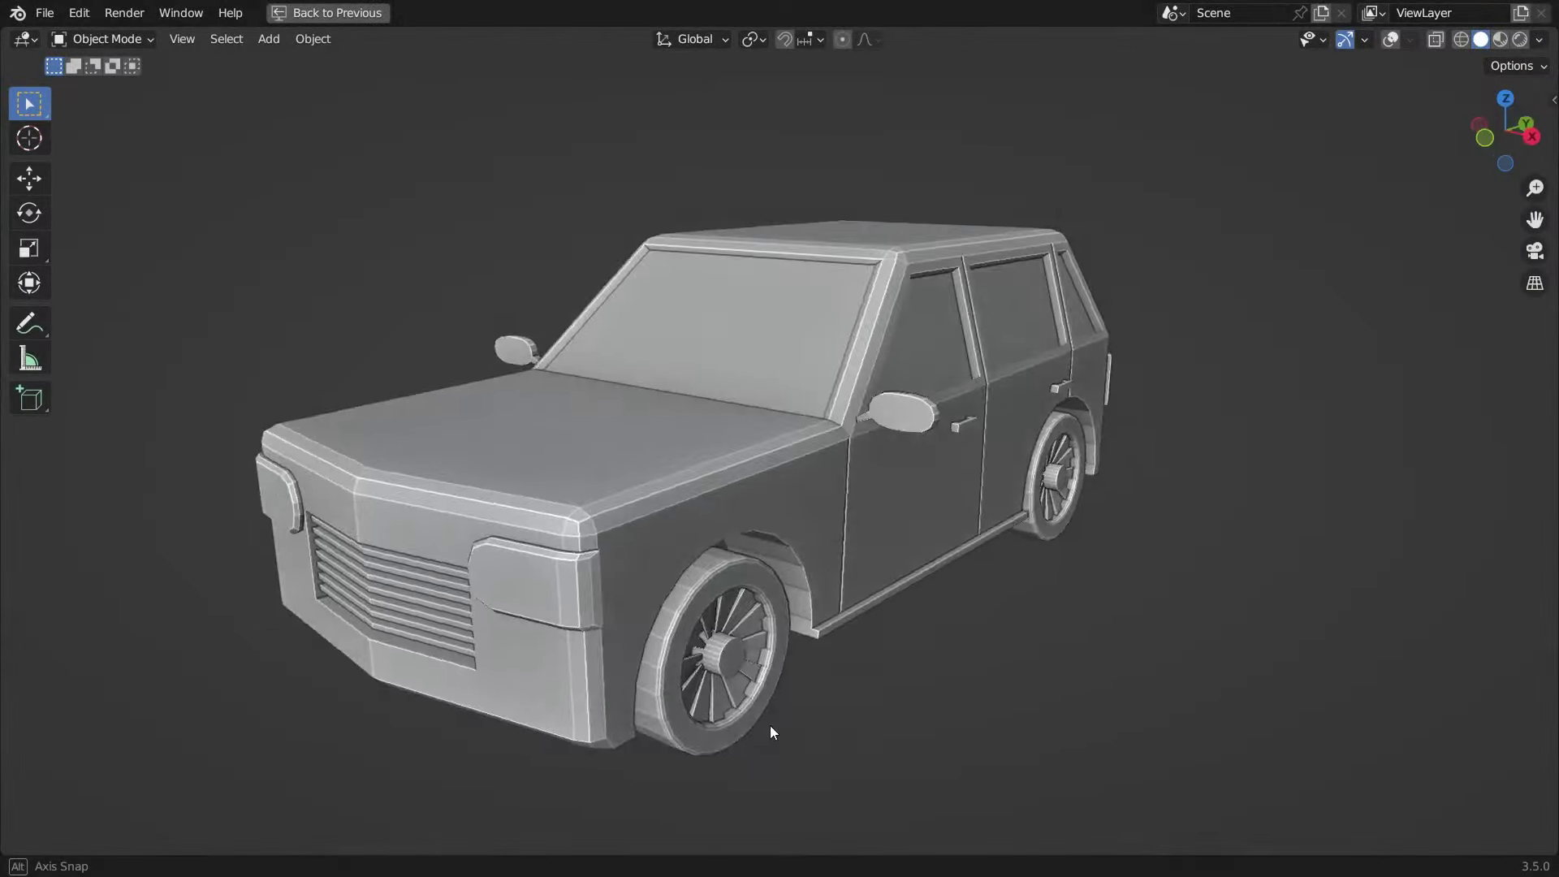
# - Orbit around the finished SUV preview, then bring up the Add menu in an empty scene
pyautogui.moveTo(770, 724); pyautogui.dragTo(167, 713, button='middle')
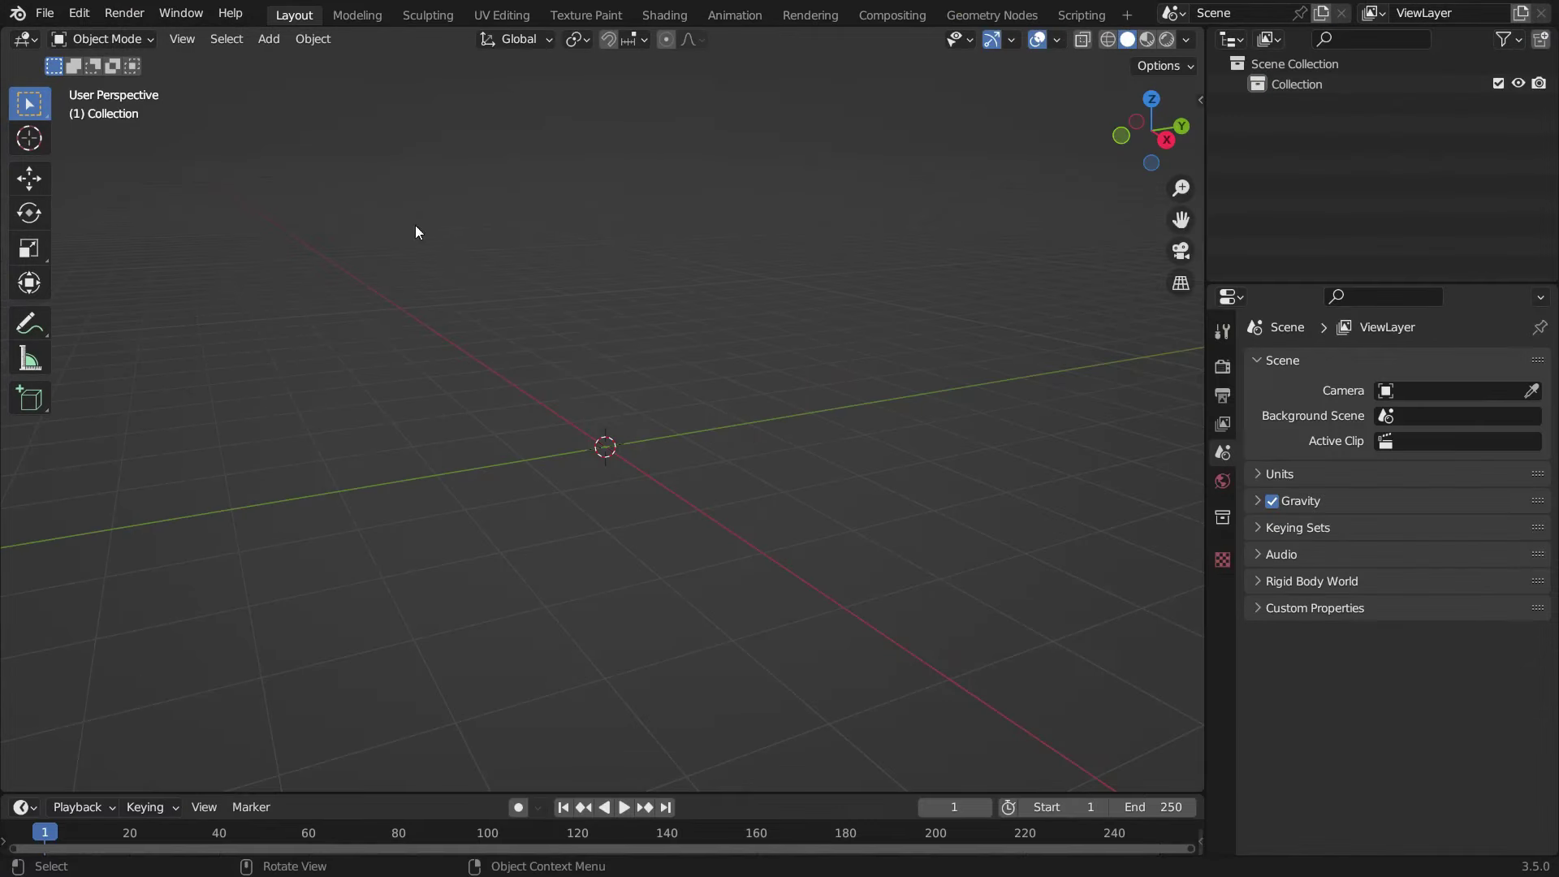
pyautogui.hotkey('shift', 'a')
# - Add a cube and stretch it lengthwise along Y in the right side view
pyautogui.moveTo(421, 203)
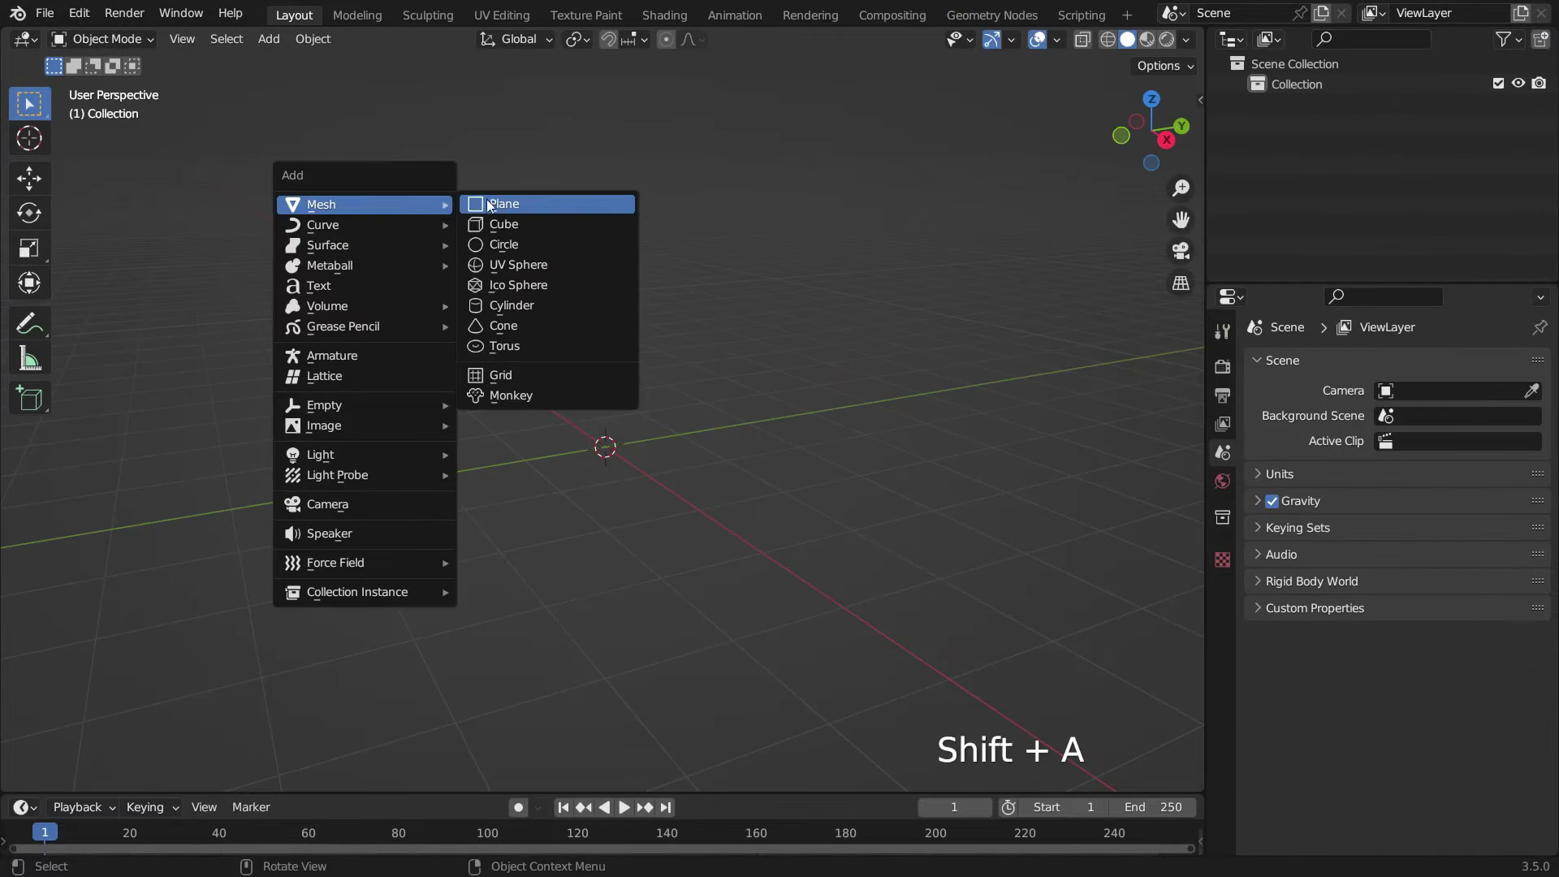
pyautogui.click(513, 222)
pyautogui.press('KP_3')
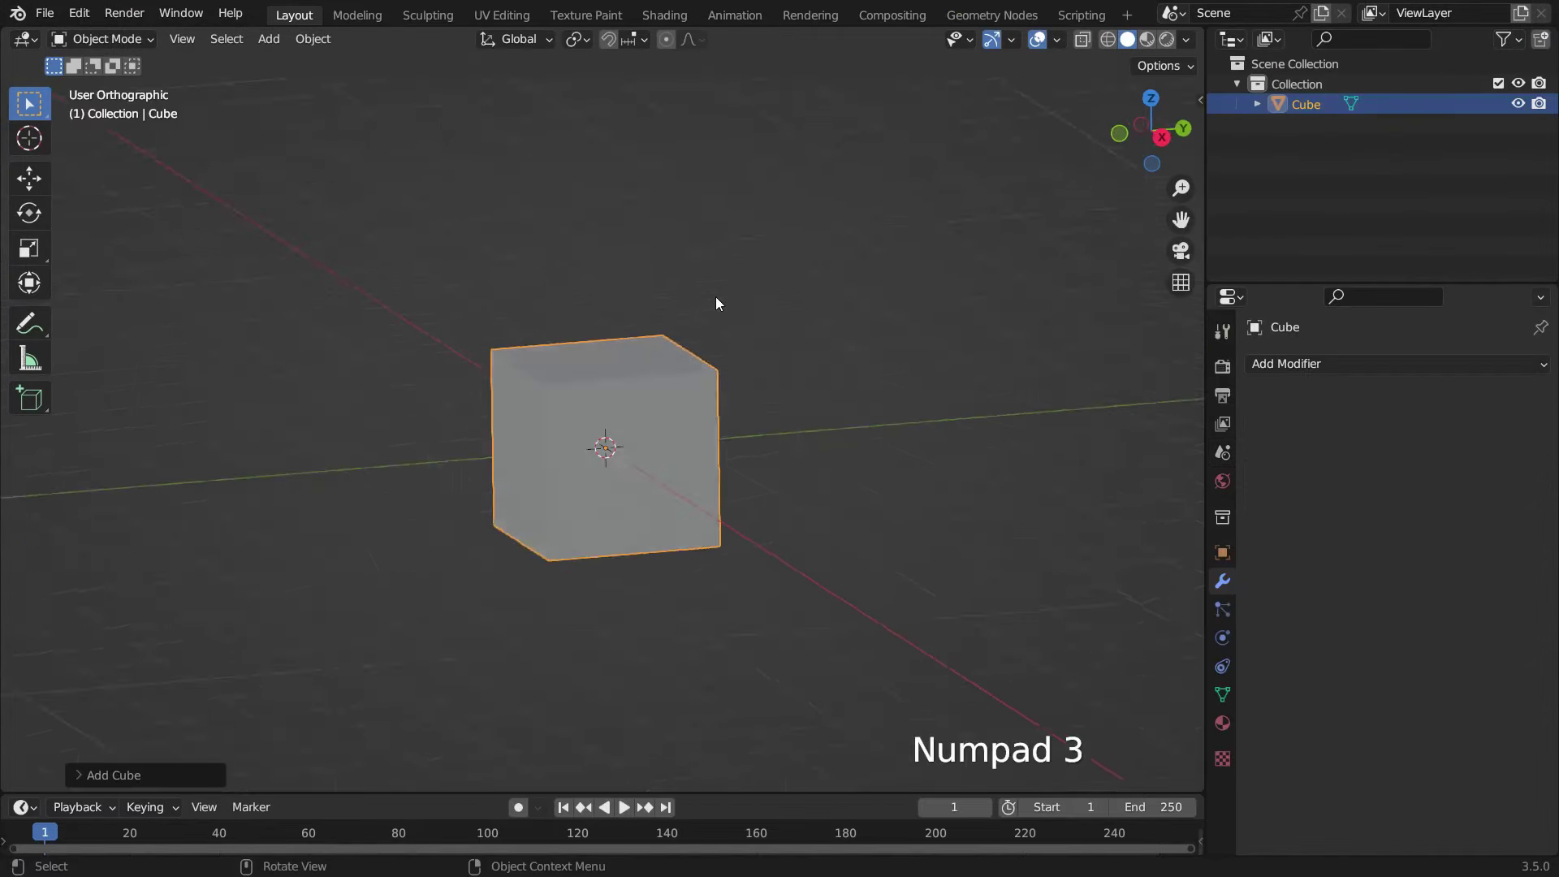
pyautogui.press('Tab')
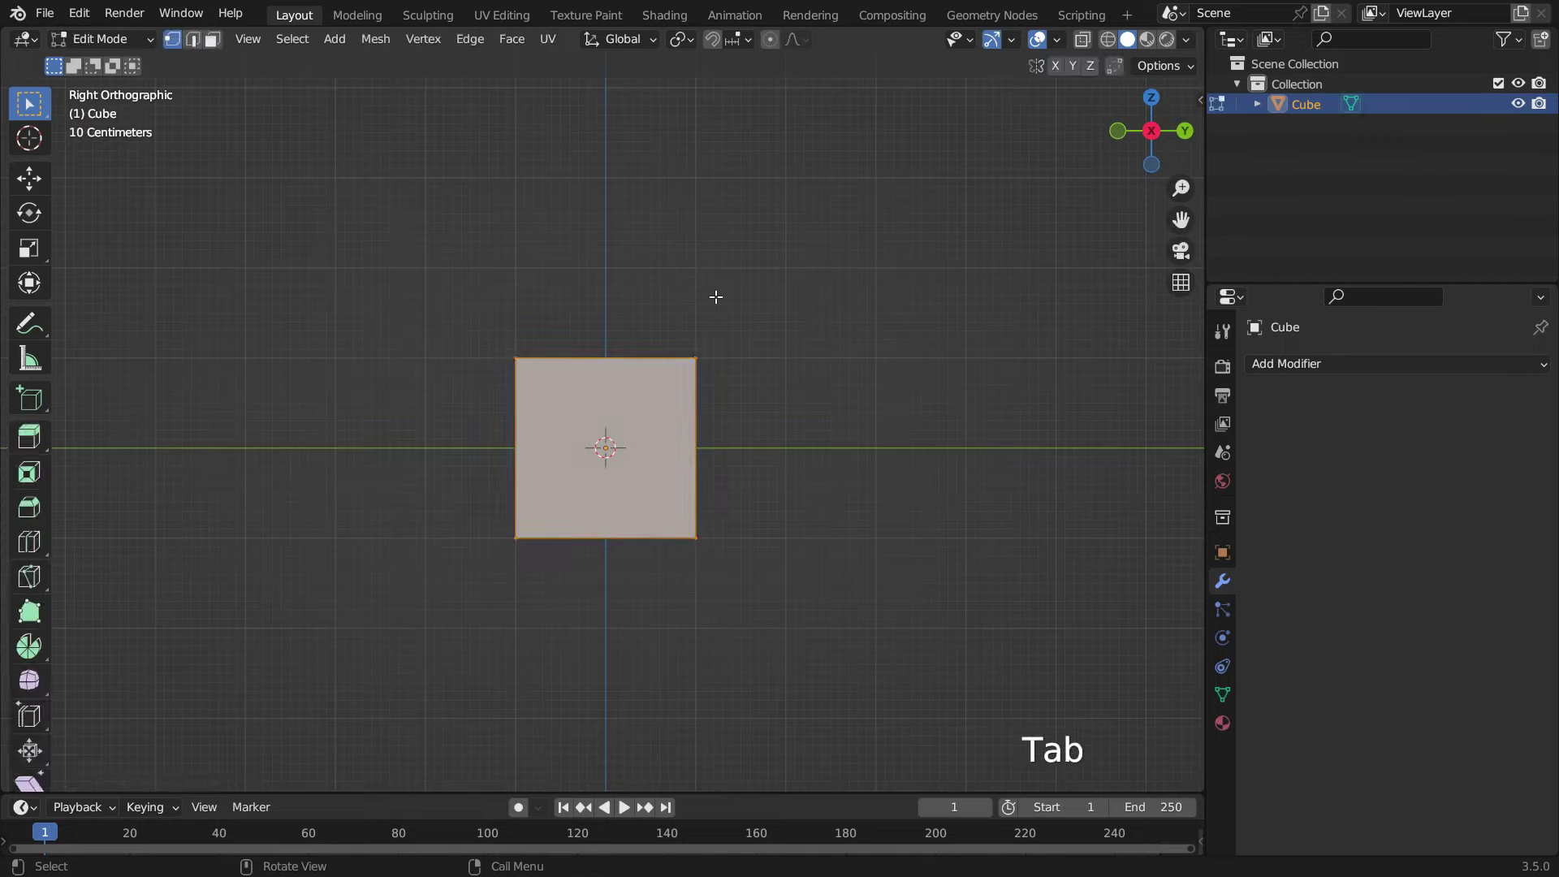
pyautogui.press('s')
pyautogui.press('y')
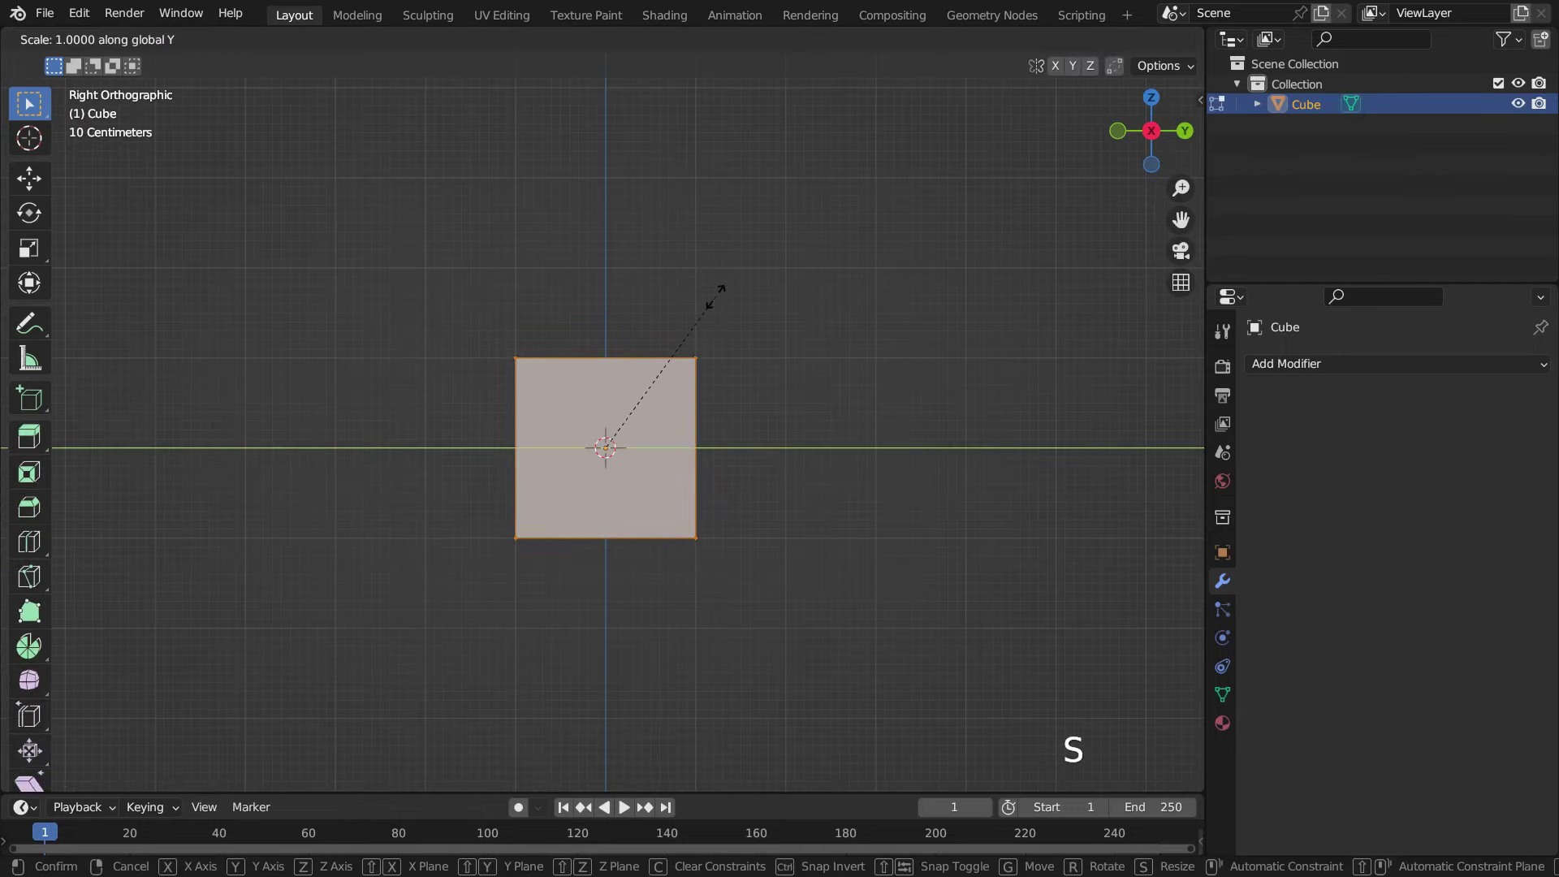
pyautogui.click(895, 374)
pyautogui.scroll(2, 627, 435)
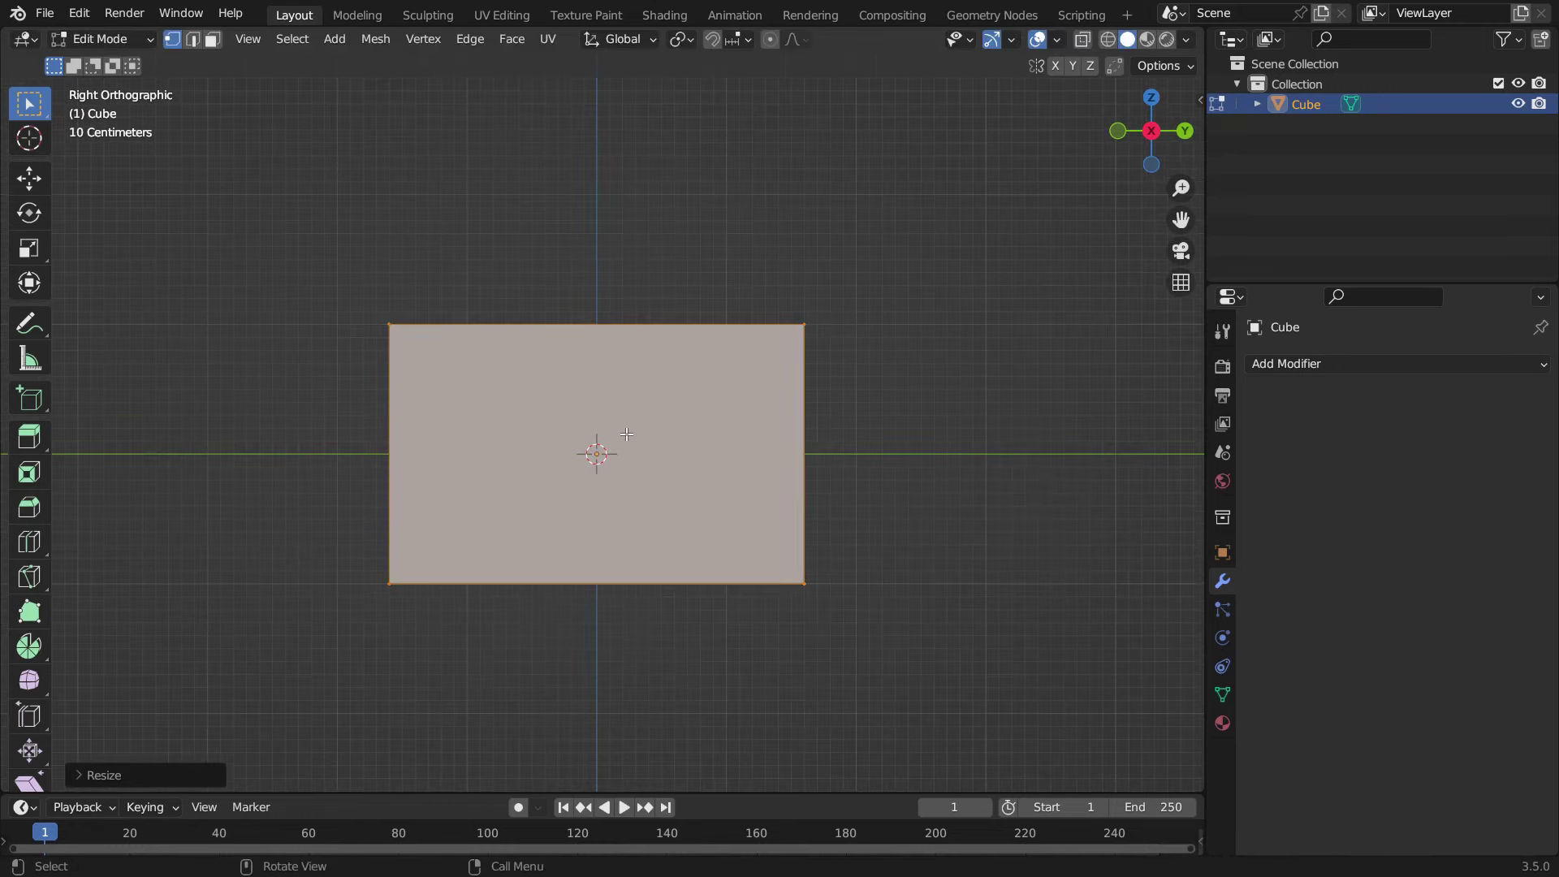
# - With X-ray on, raise the cube's bottom vertices to lift the box off the ground
pyautogui.hotkey('alt', 'z')
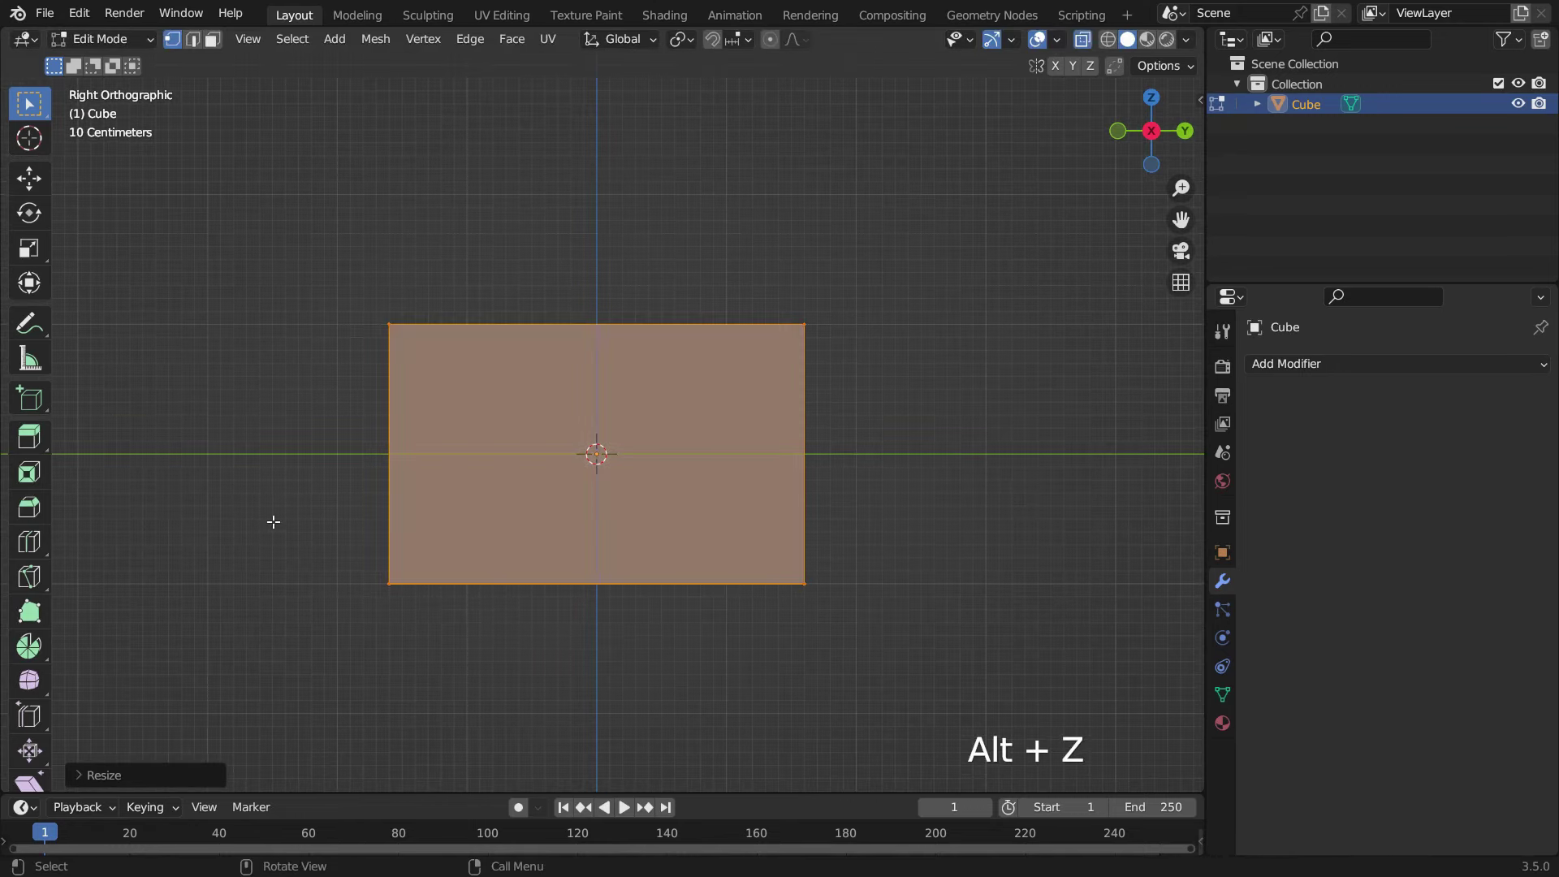
pyautogui.moveTo(262, 520); pyautogui.dragTo(893, 661)
pyautogui.moveTo(613, 619); pyautogui.dragTo(621, 582, button='middle')
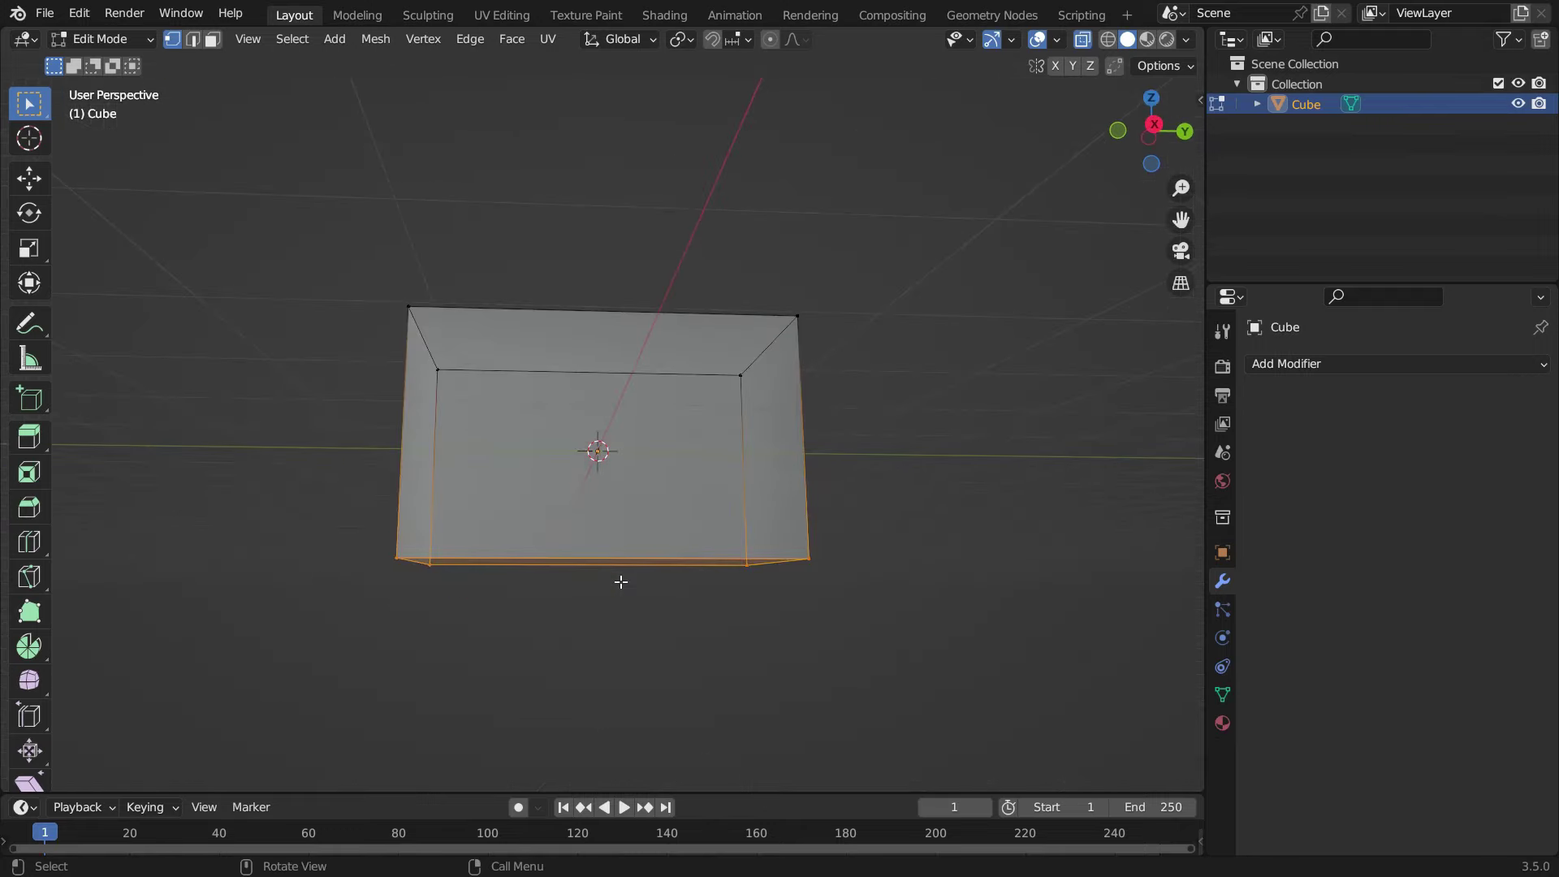
pyautogui.press('KP_3')
pyautogui.press('g')
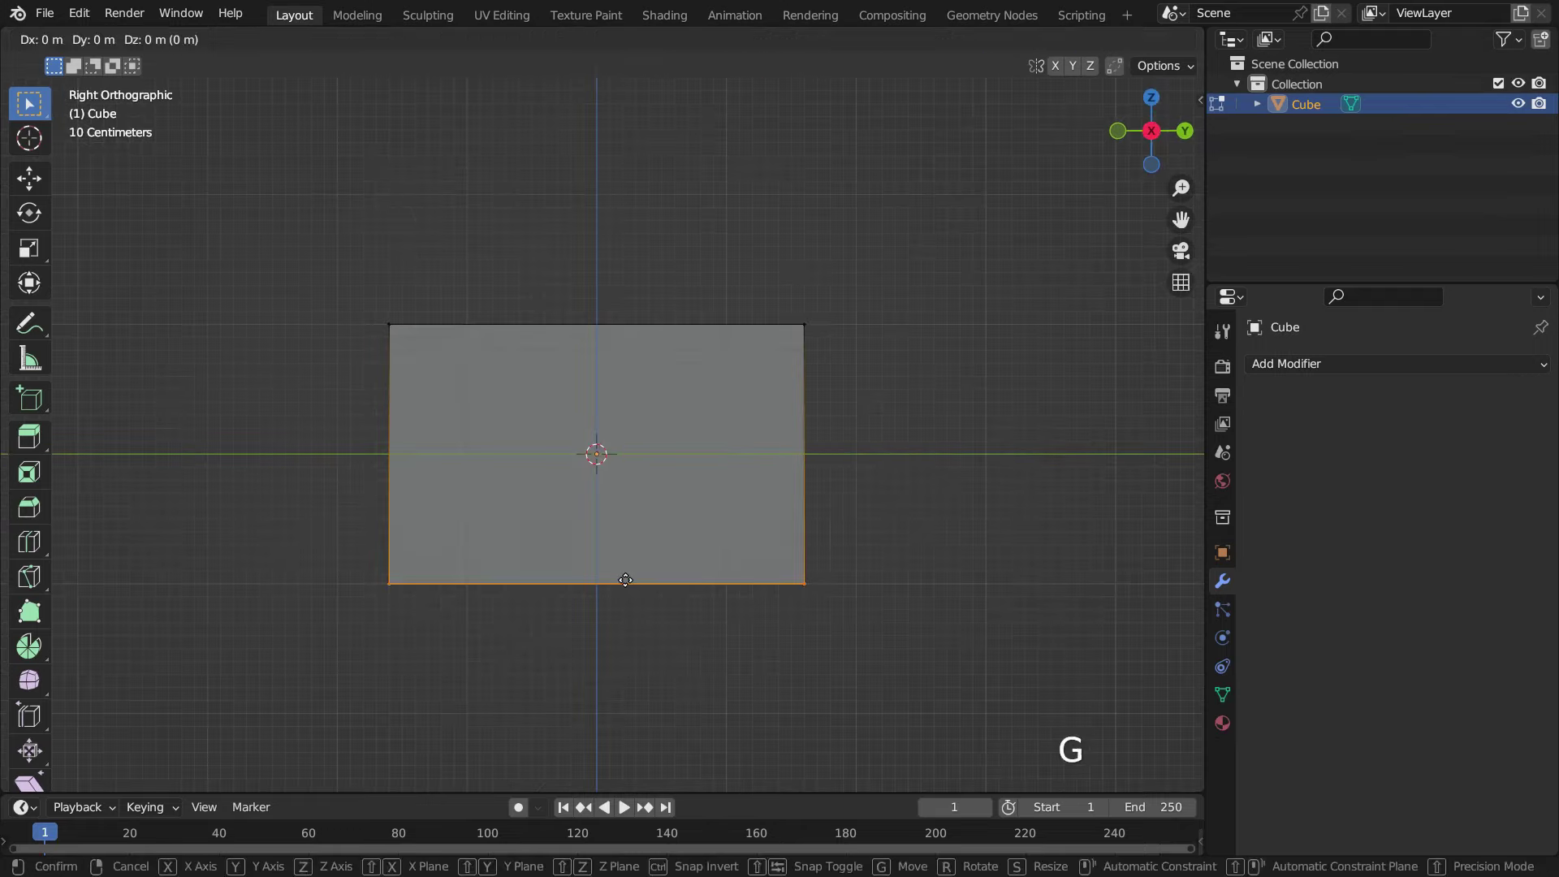
pyautogui.press('z')
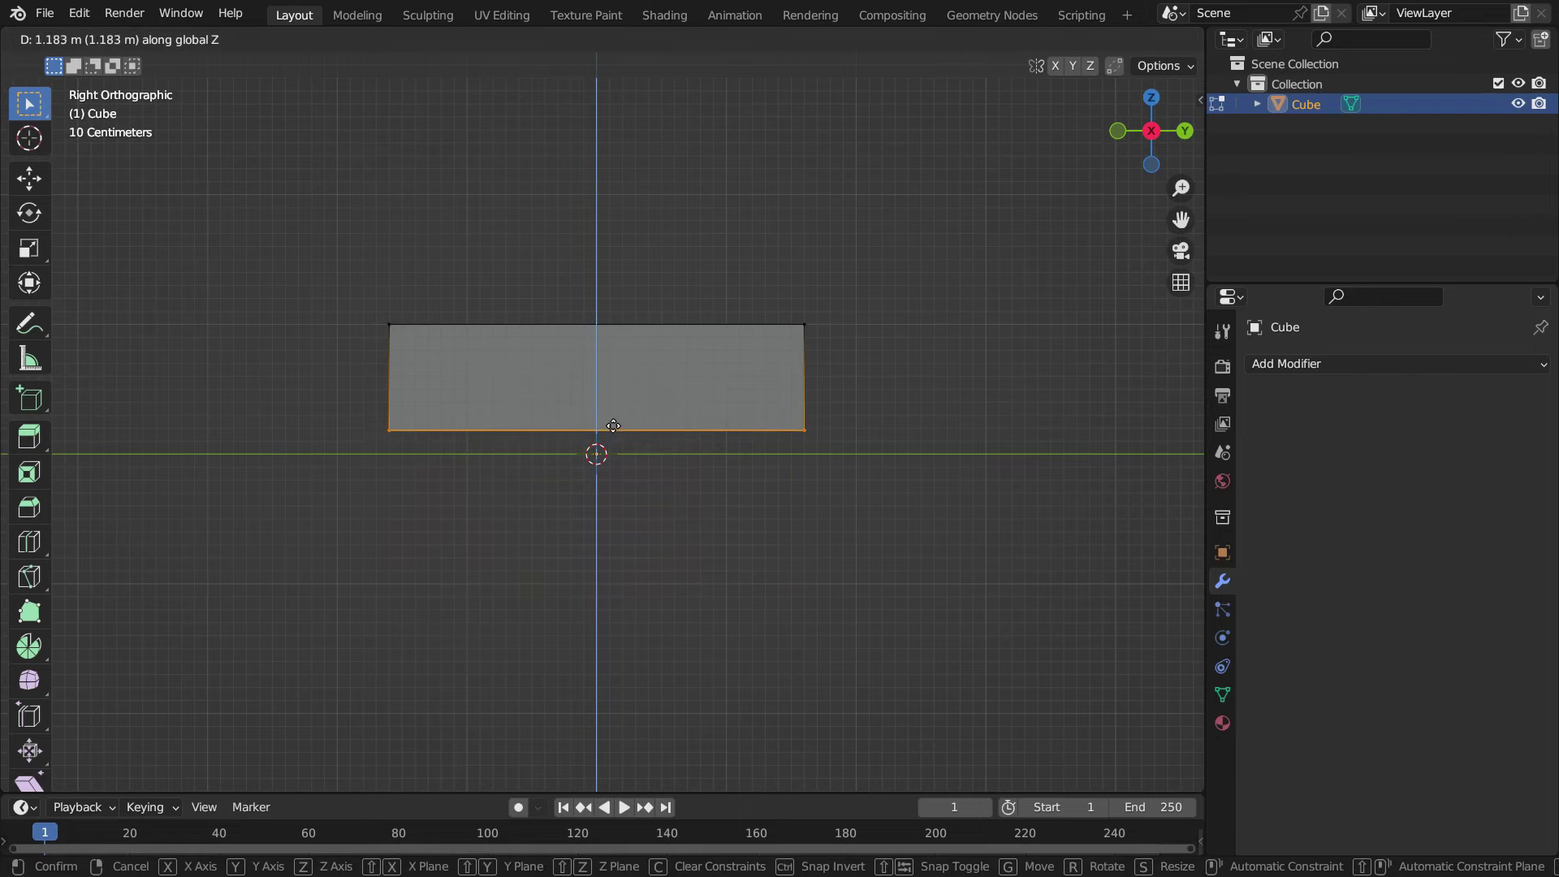
pyautogui.click(615, 424)
pyautogui.scroll(2, 510, 369)
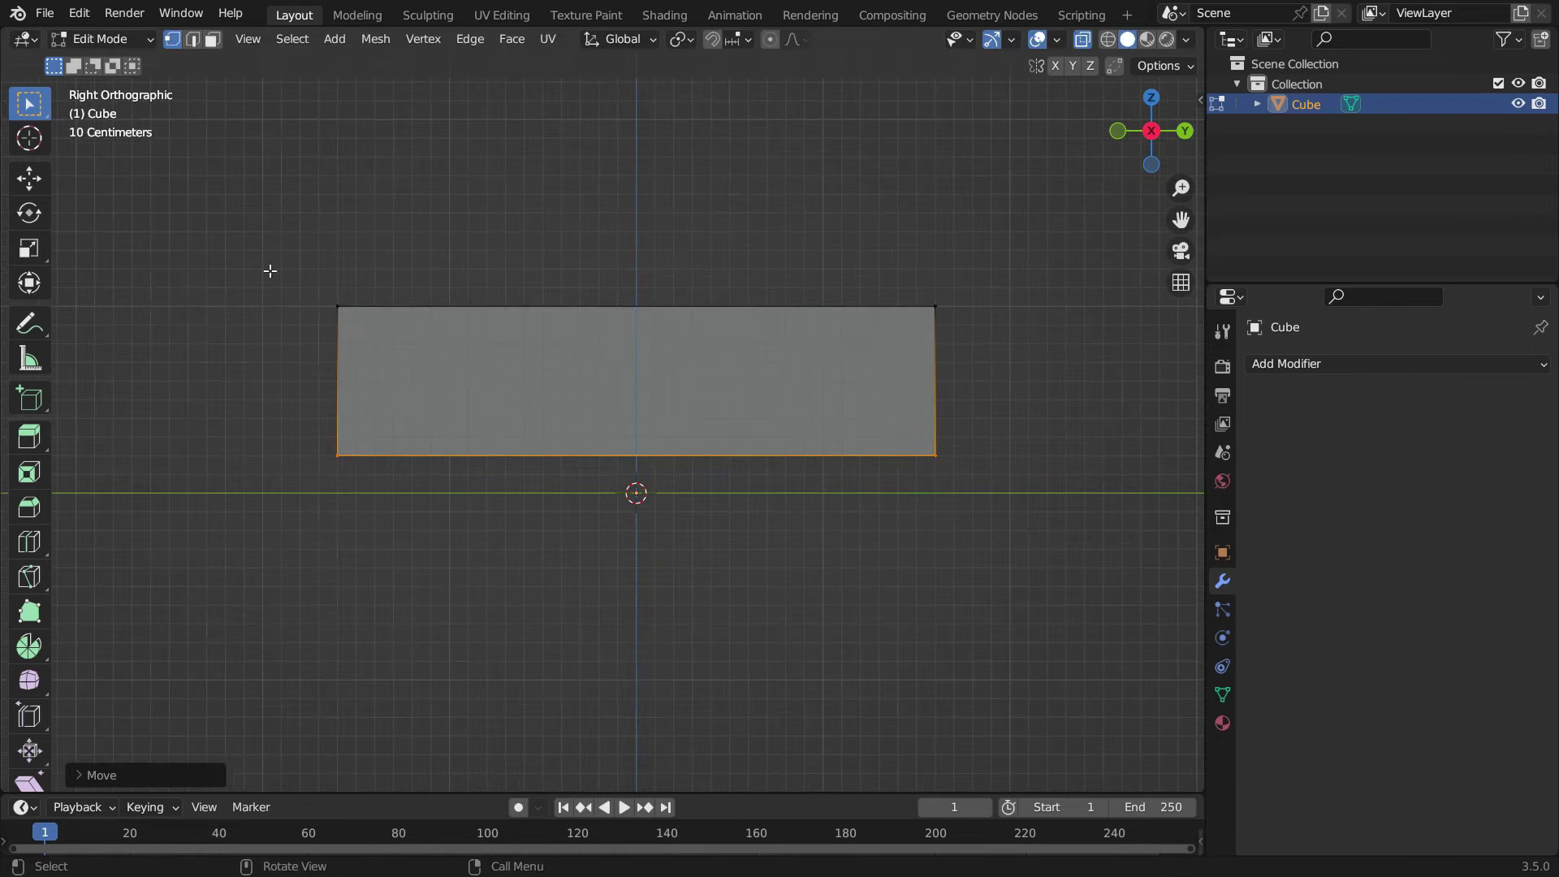
# - Lower the cube's top vertices to flatten the box into a low slab
pyautogui.moveTo(271, 271); pyautogui.dragTo(1048, 375)
pyautogui.press('g')
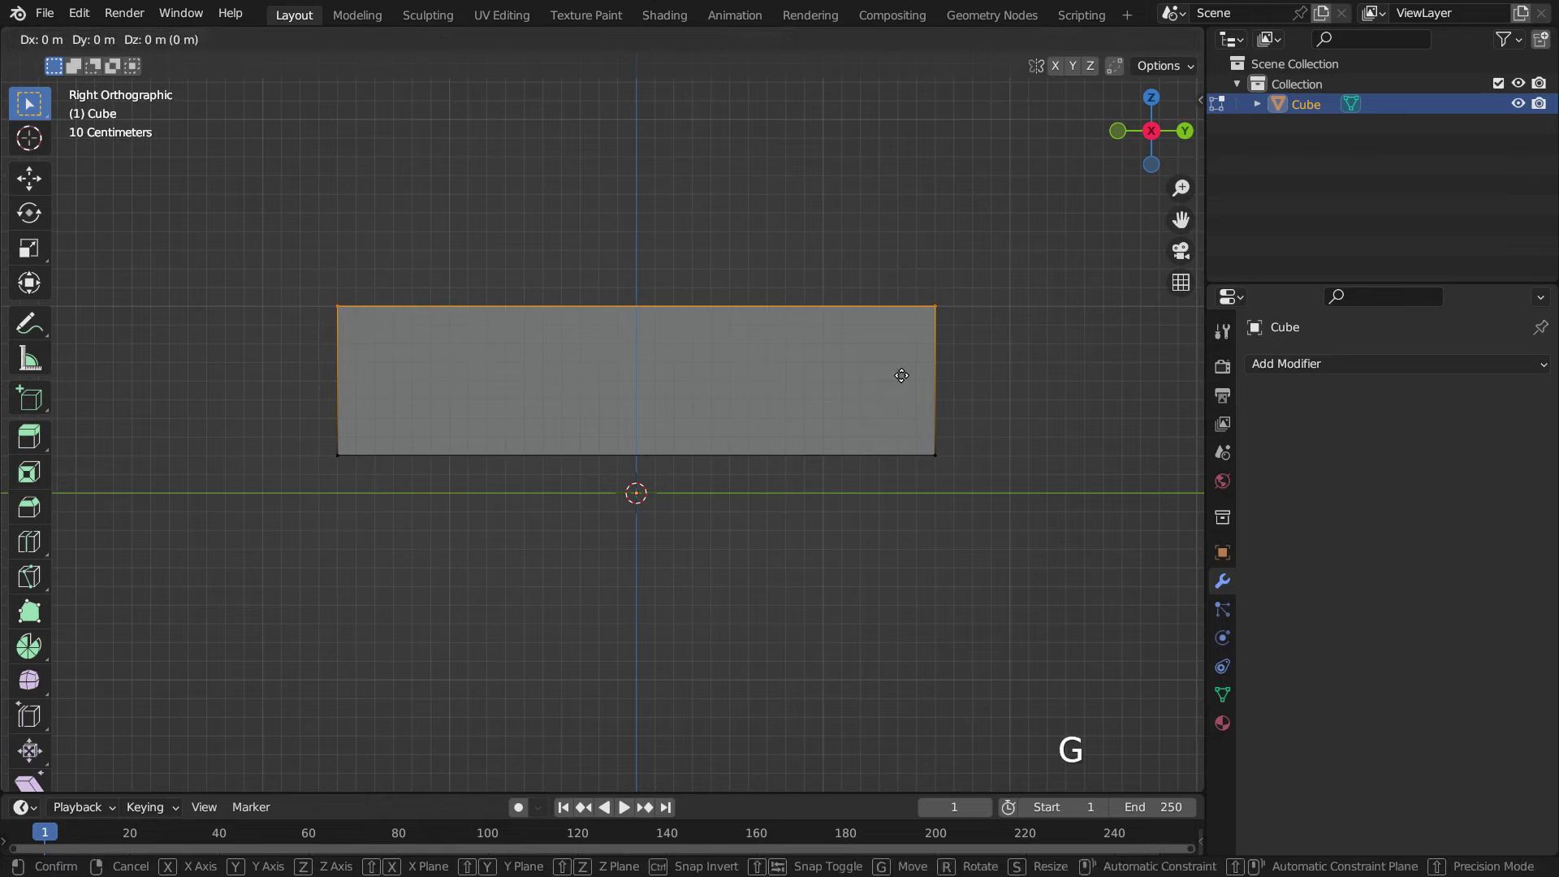
pyautogui.press('z')
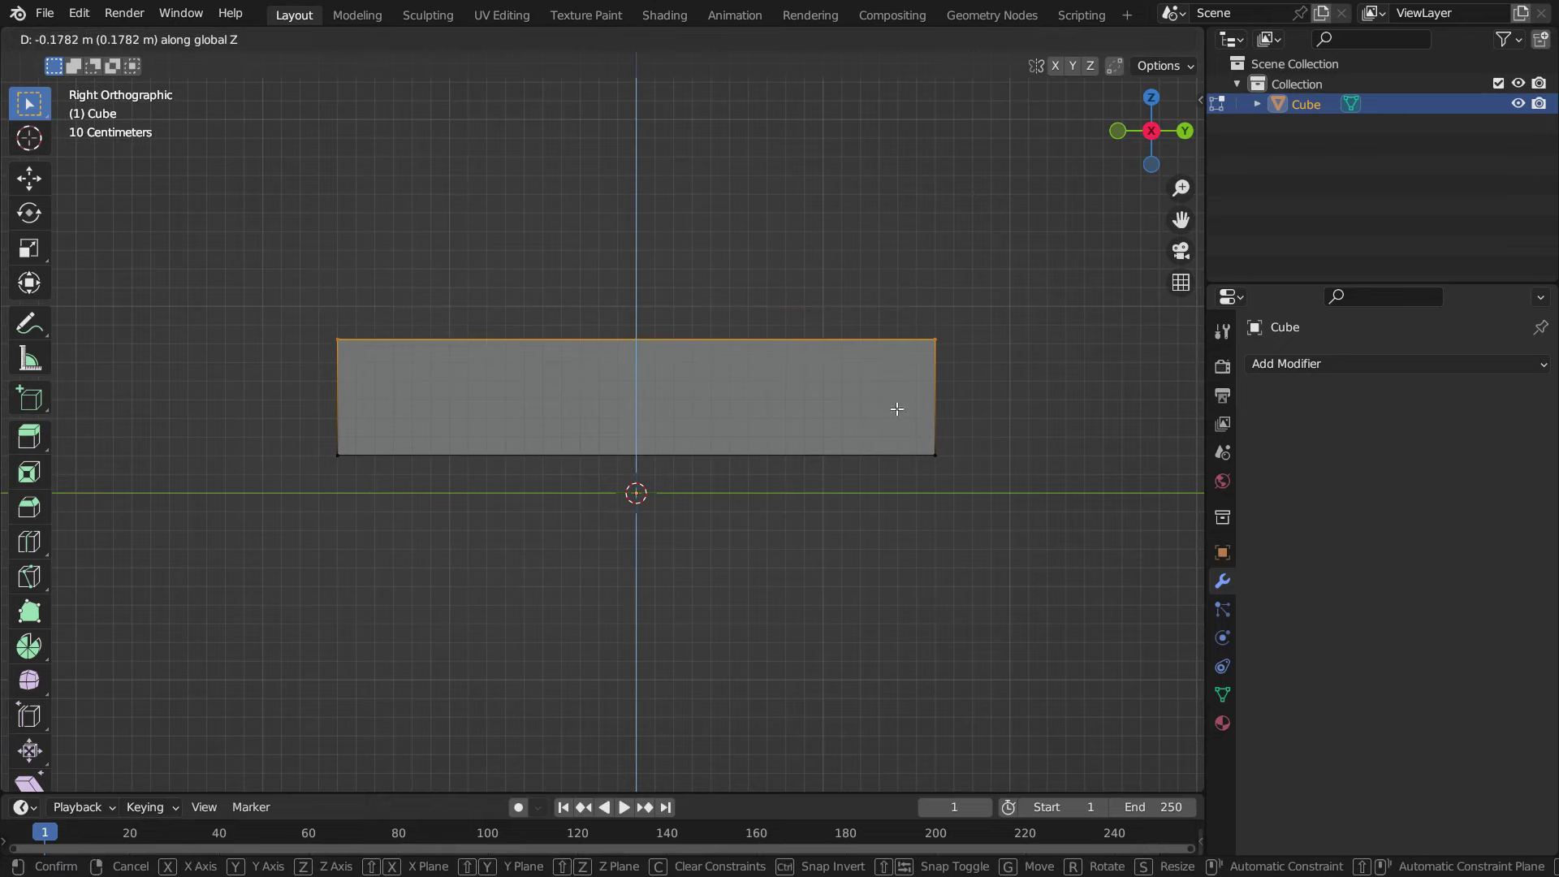
pyautogui.click(897, 408)
# - Scale the whole box along X to about 0.71 in the front view
pyautogui.press('KP_1')
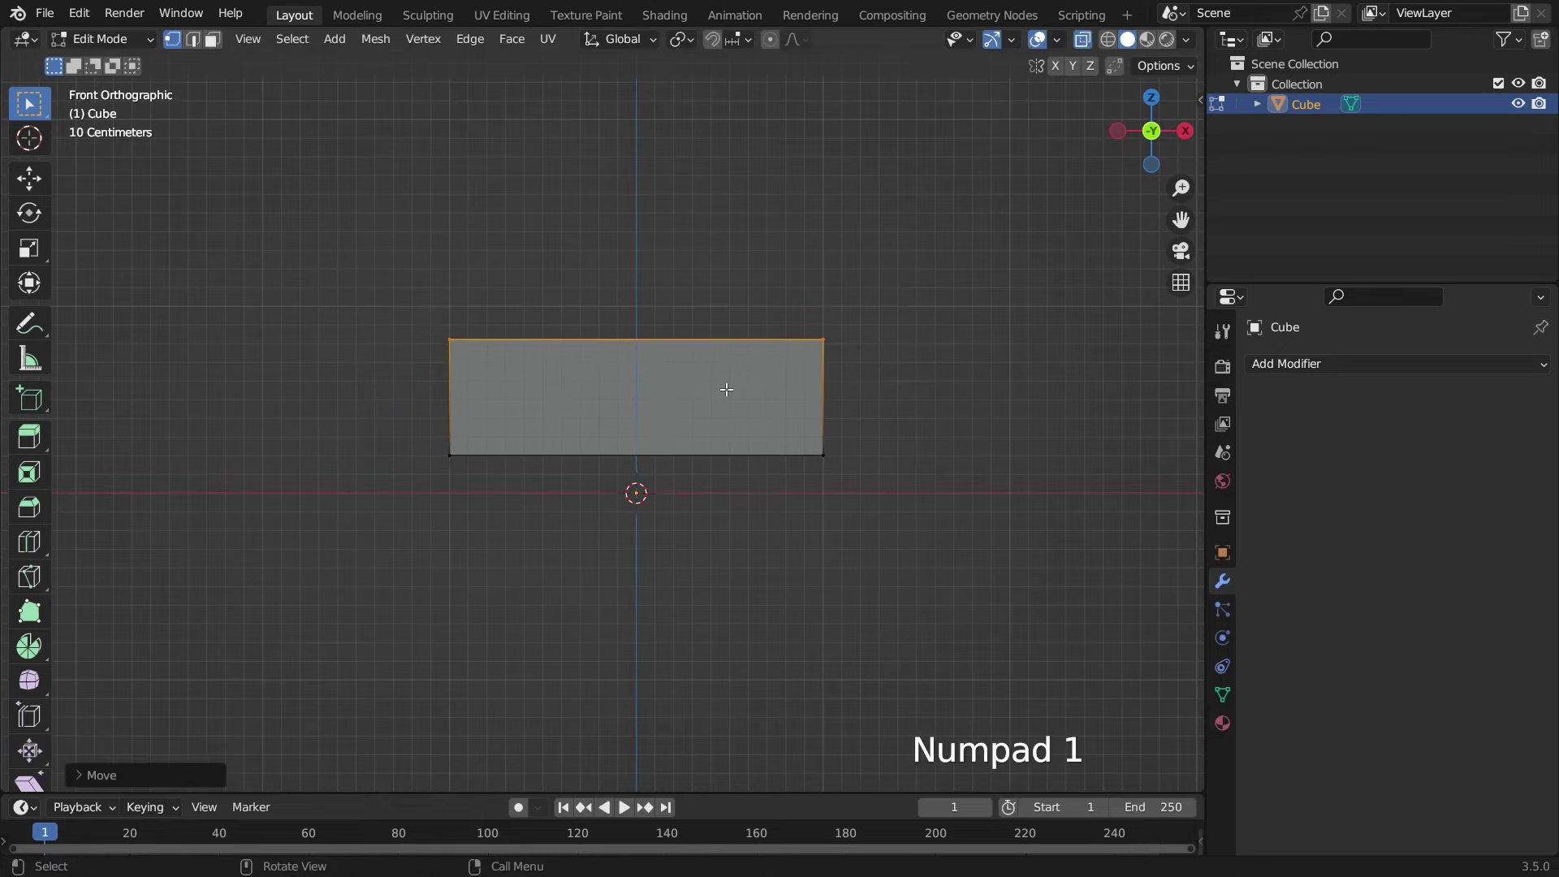
pyautogui.moveTo(365, 251); pyautogui.dragTo(898, 550)
pyautogui.press('s')
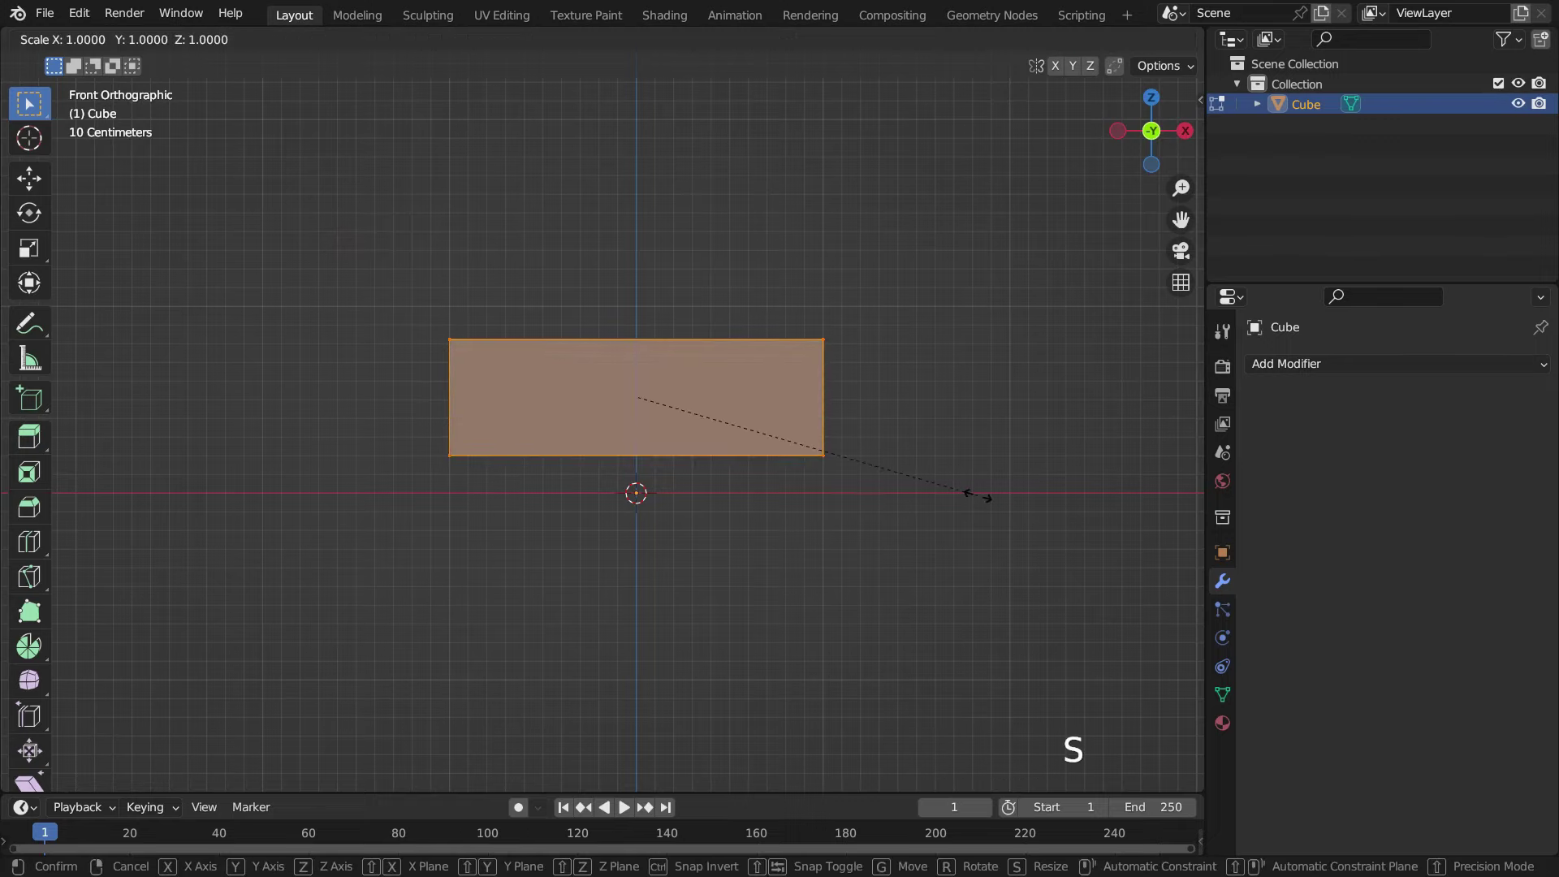
pyautogui.press('x')
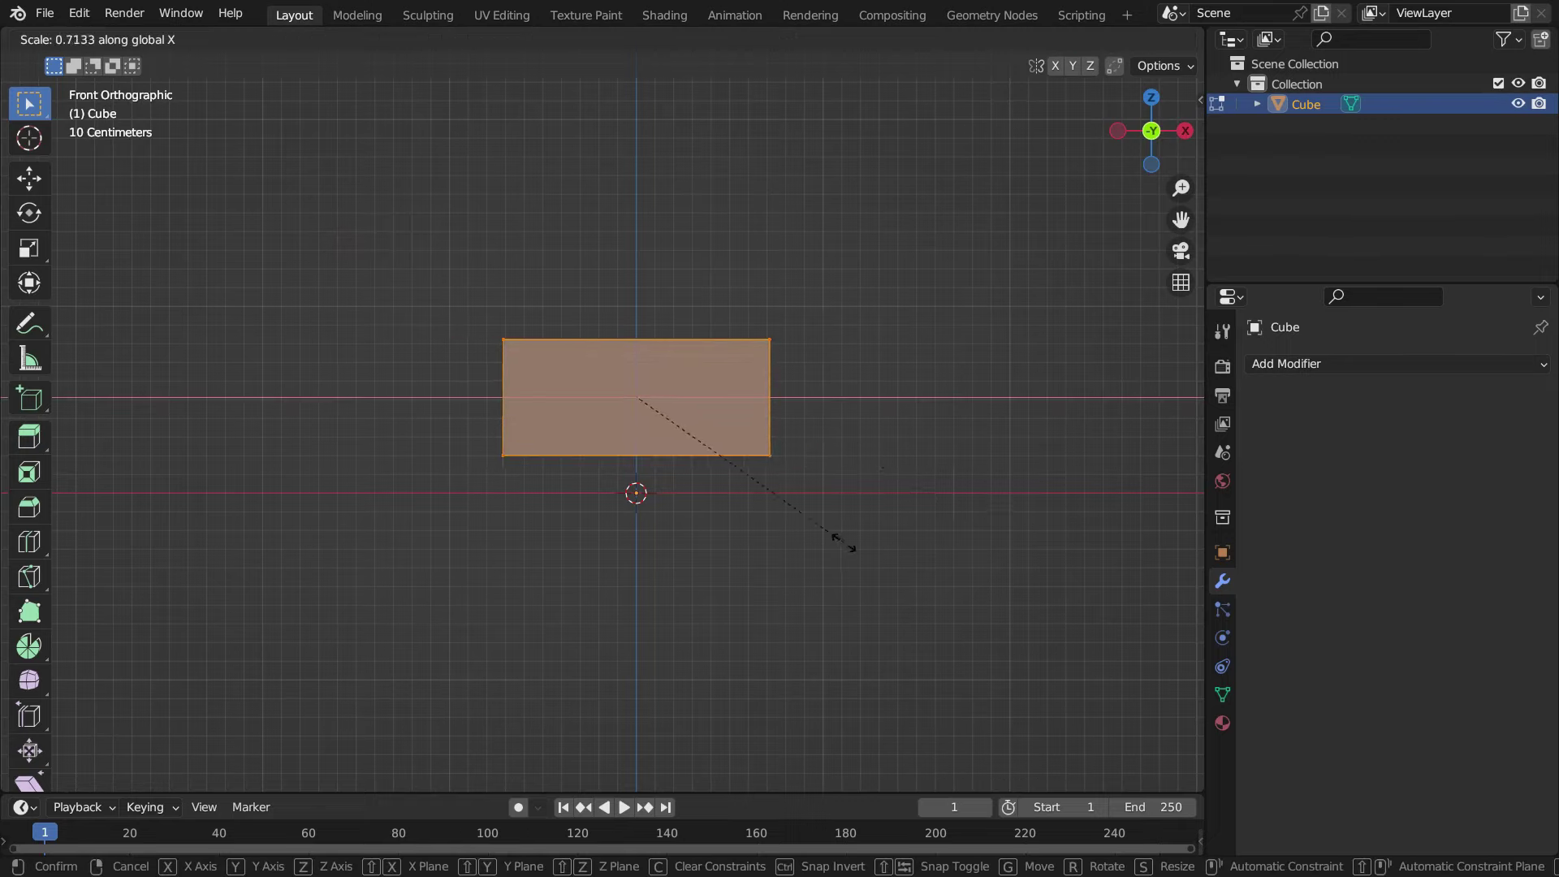
pyautogui.click(828, 542)
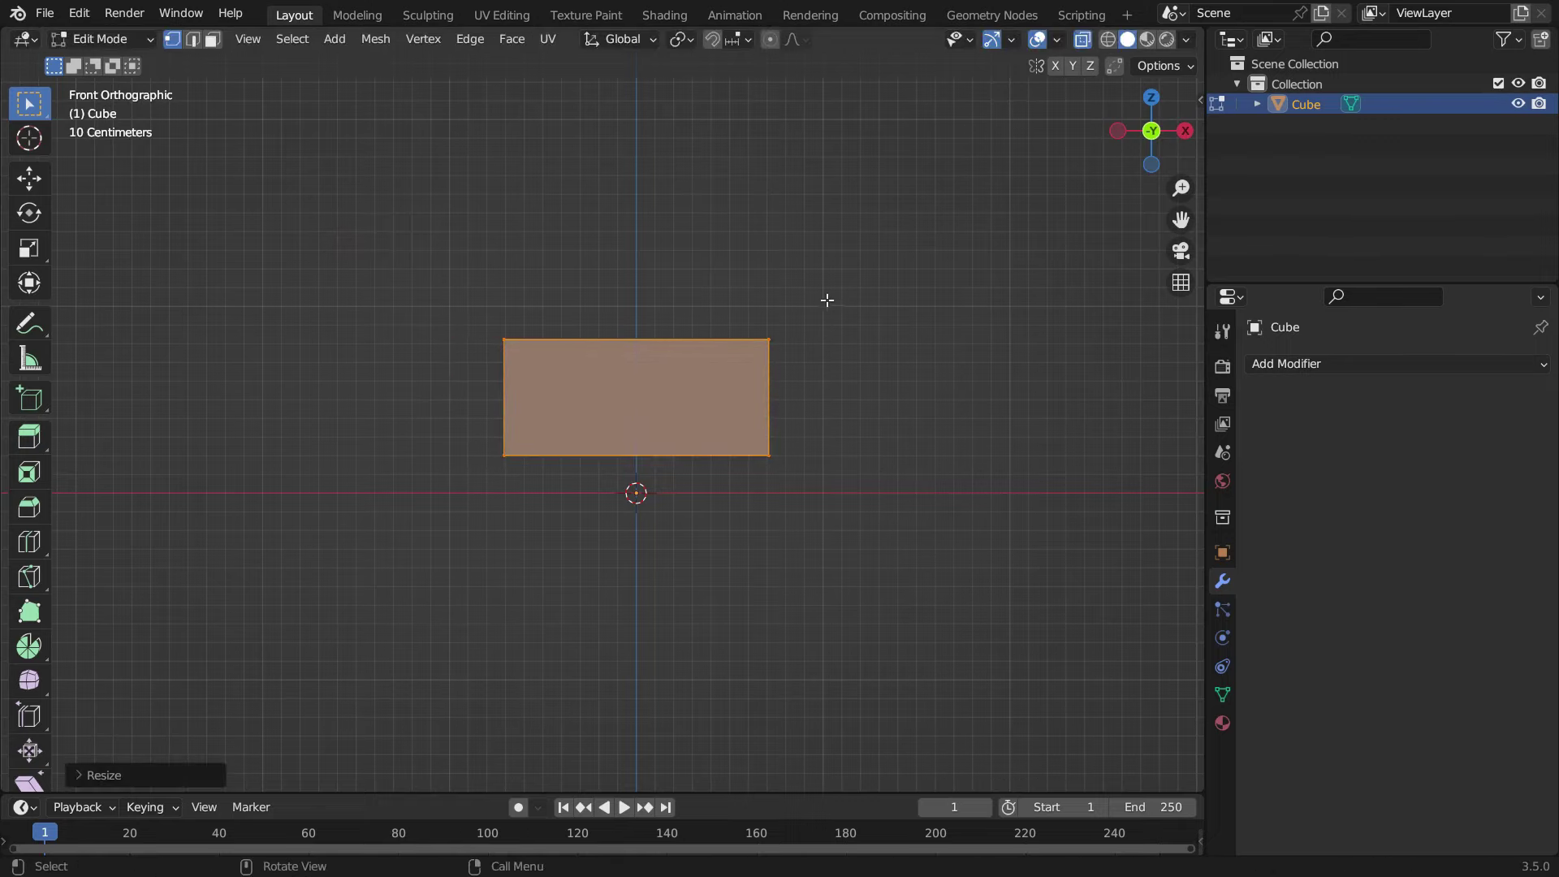
# - Cut a centred edge loop down the box and delete one half's vertices
pyautogui.press('ctrl')
pyautogui.hotkey('ctrl', 'r')
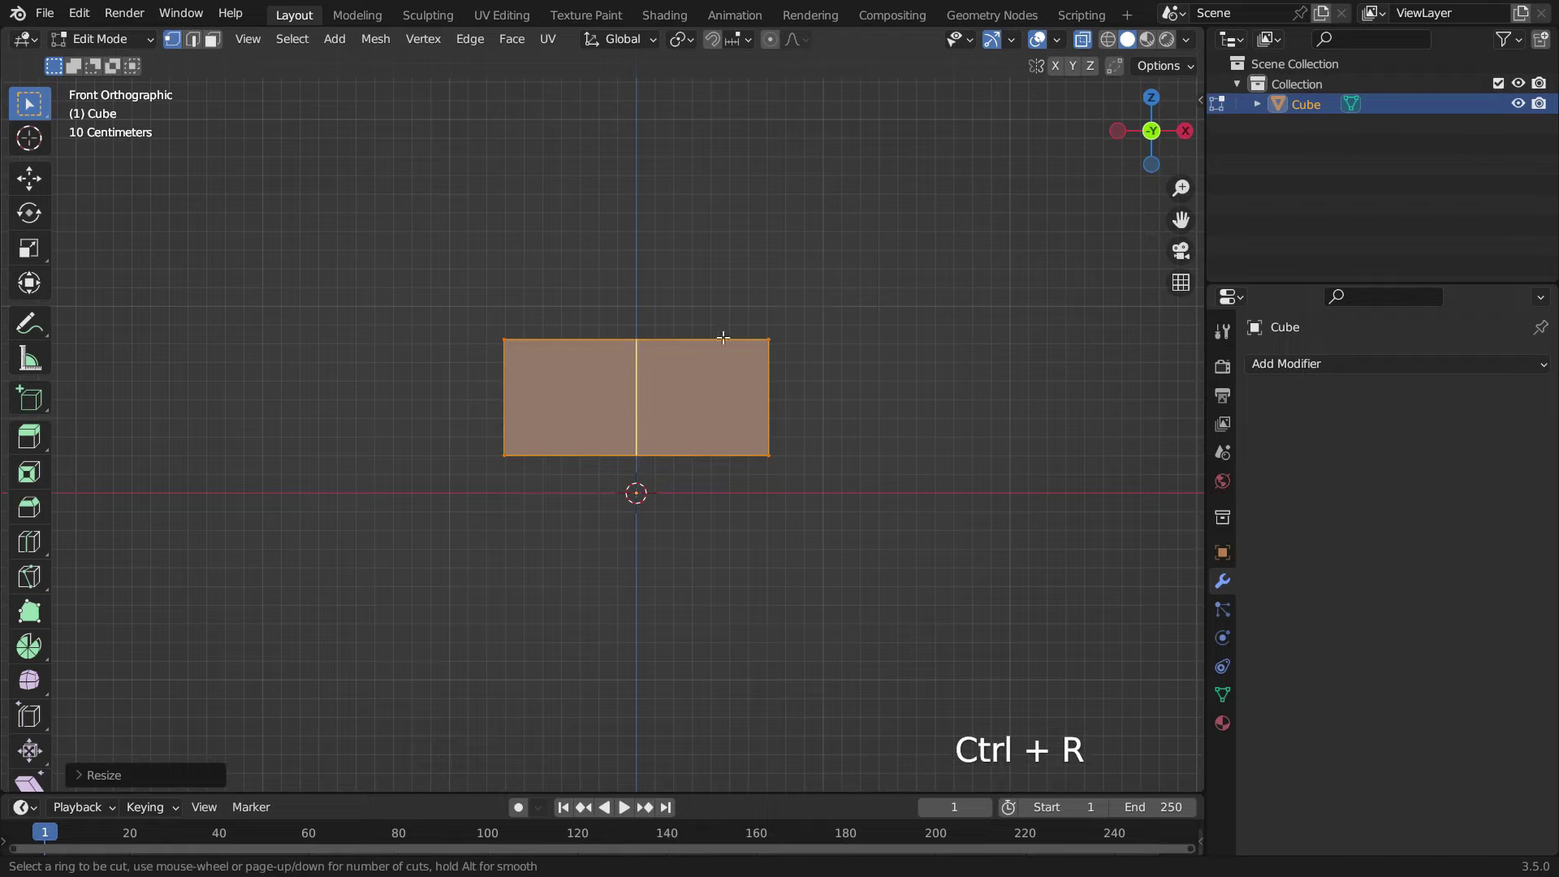
pyautogui.click(655, 361)
pyautogui.rightClick(660, 322)
pyautogui.moveTo(655, 436); pyautogui.dragTo(605, 471, button='middle')
pyautogui.moveTo(476, 286); pyautogui.dragTo(573, 568)
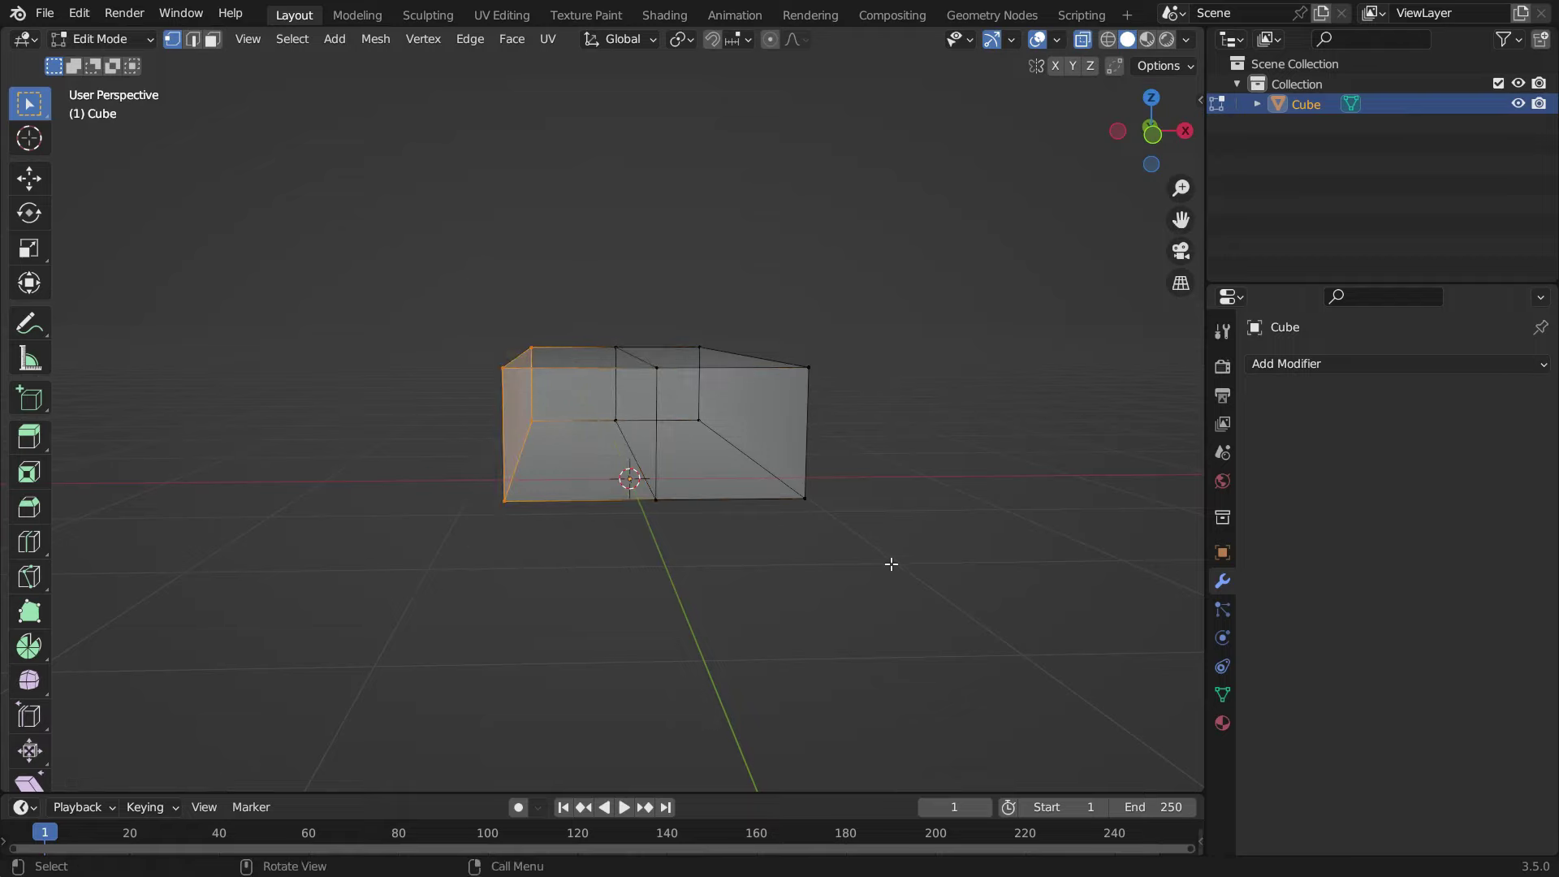
pyautogui.press('Delete')
pyautogui.click(898, 572)
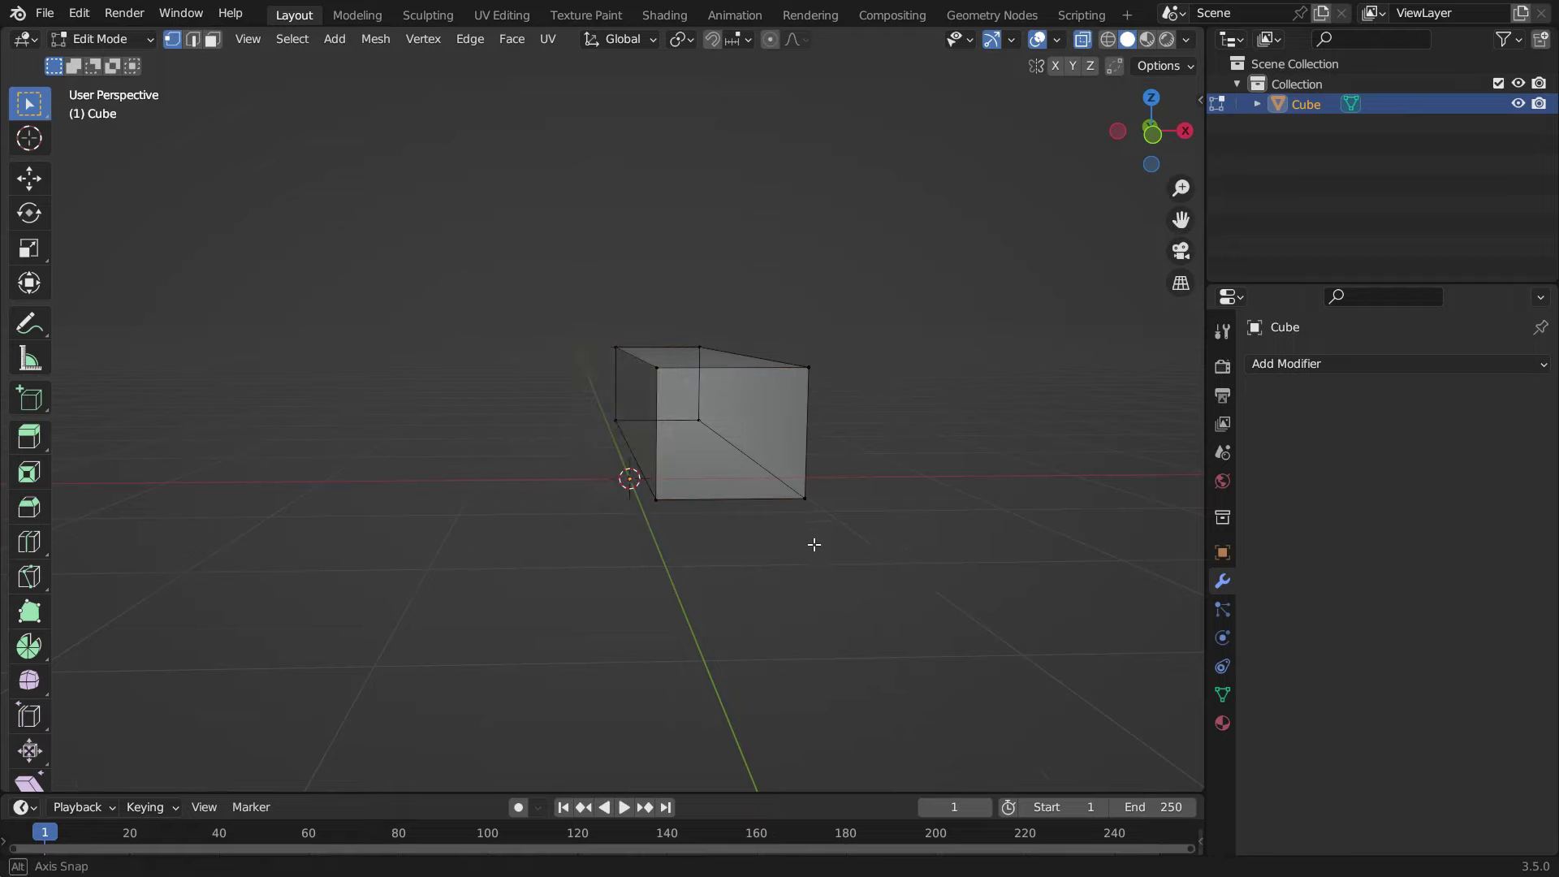
pyautogui.moveTo(815, 543); pyautogui.dragTo(825, 565, button='middle')
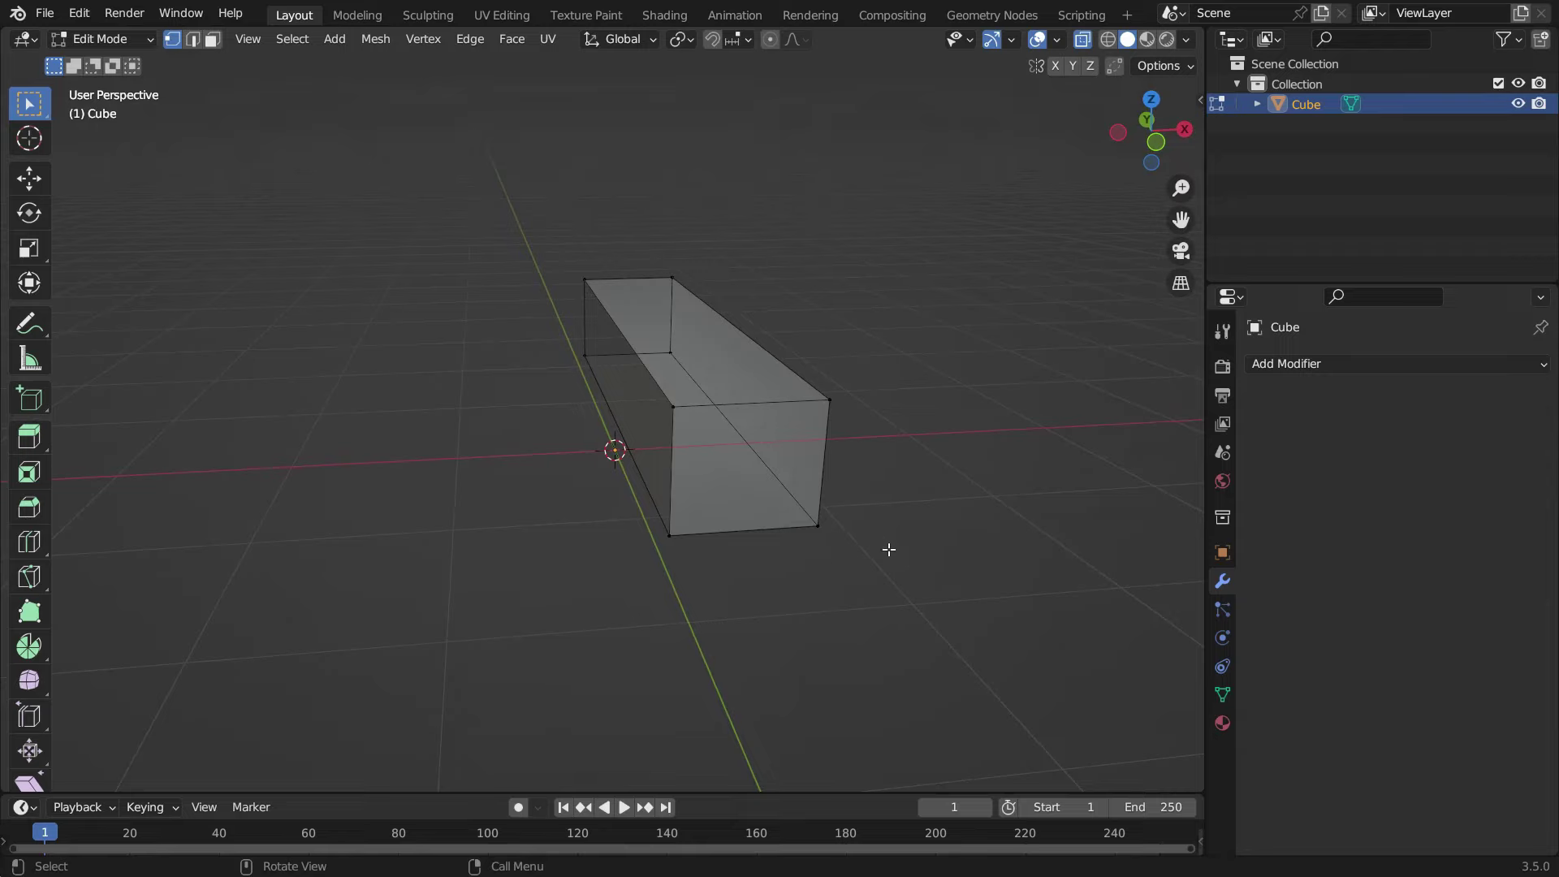
# - Add an X-axis Mirror modifier with clipping, testing it by moving a corner vertex and cancelling
pyautogui.click(1316, 365)
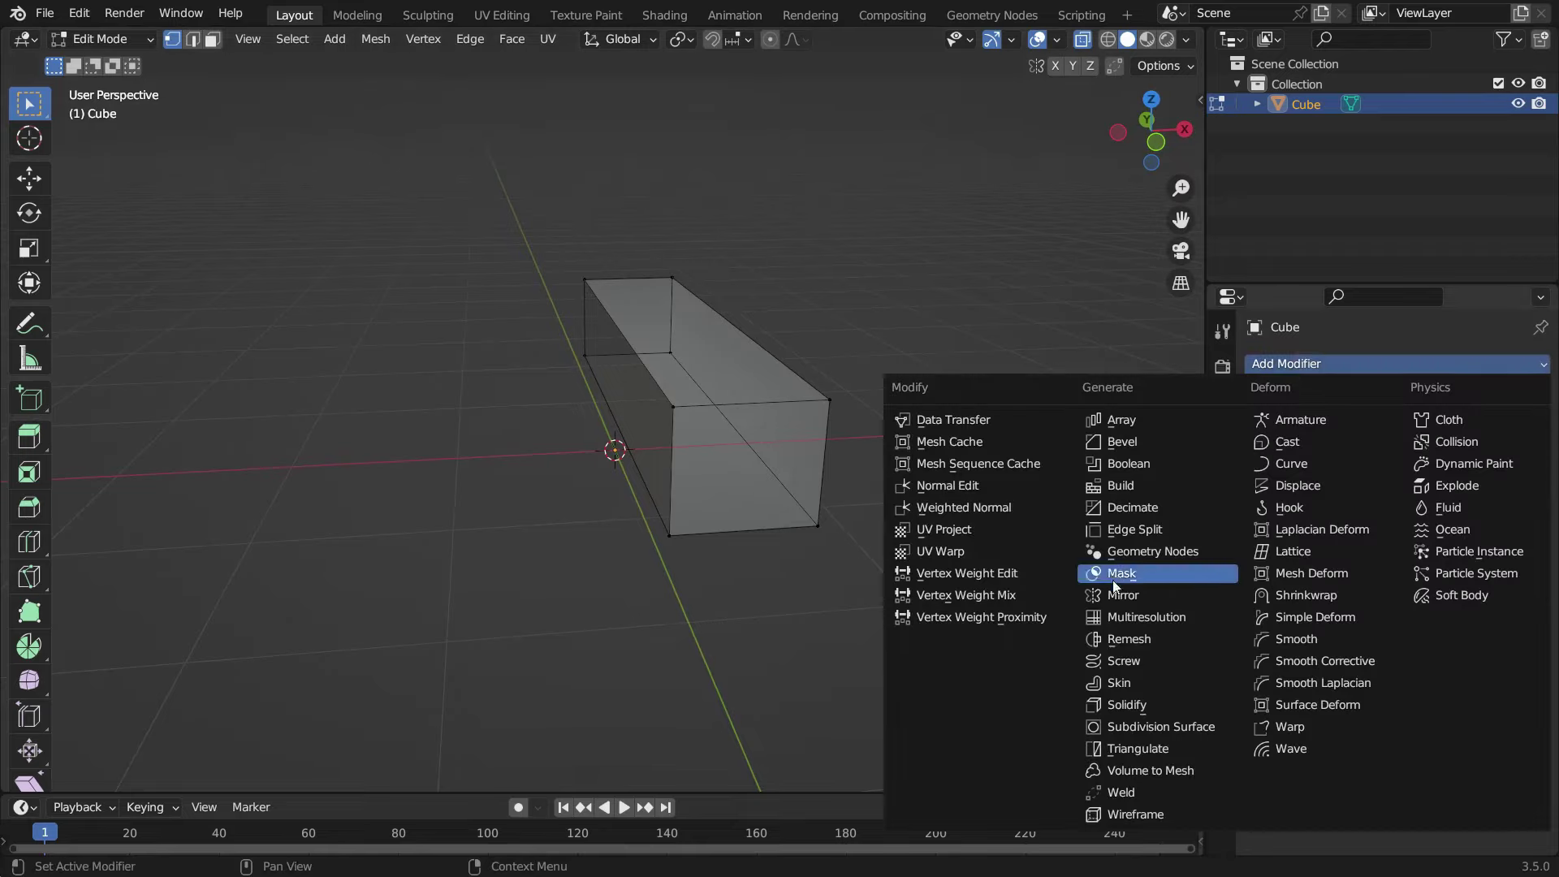
pyautogui.click(1178, 596)
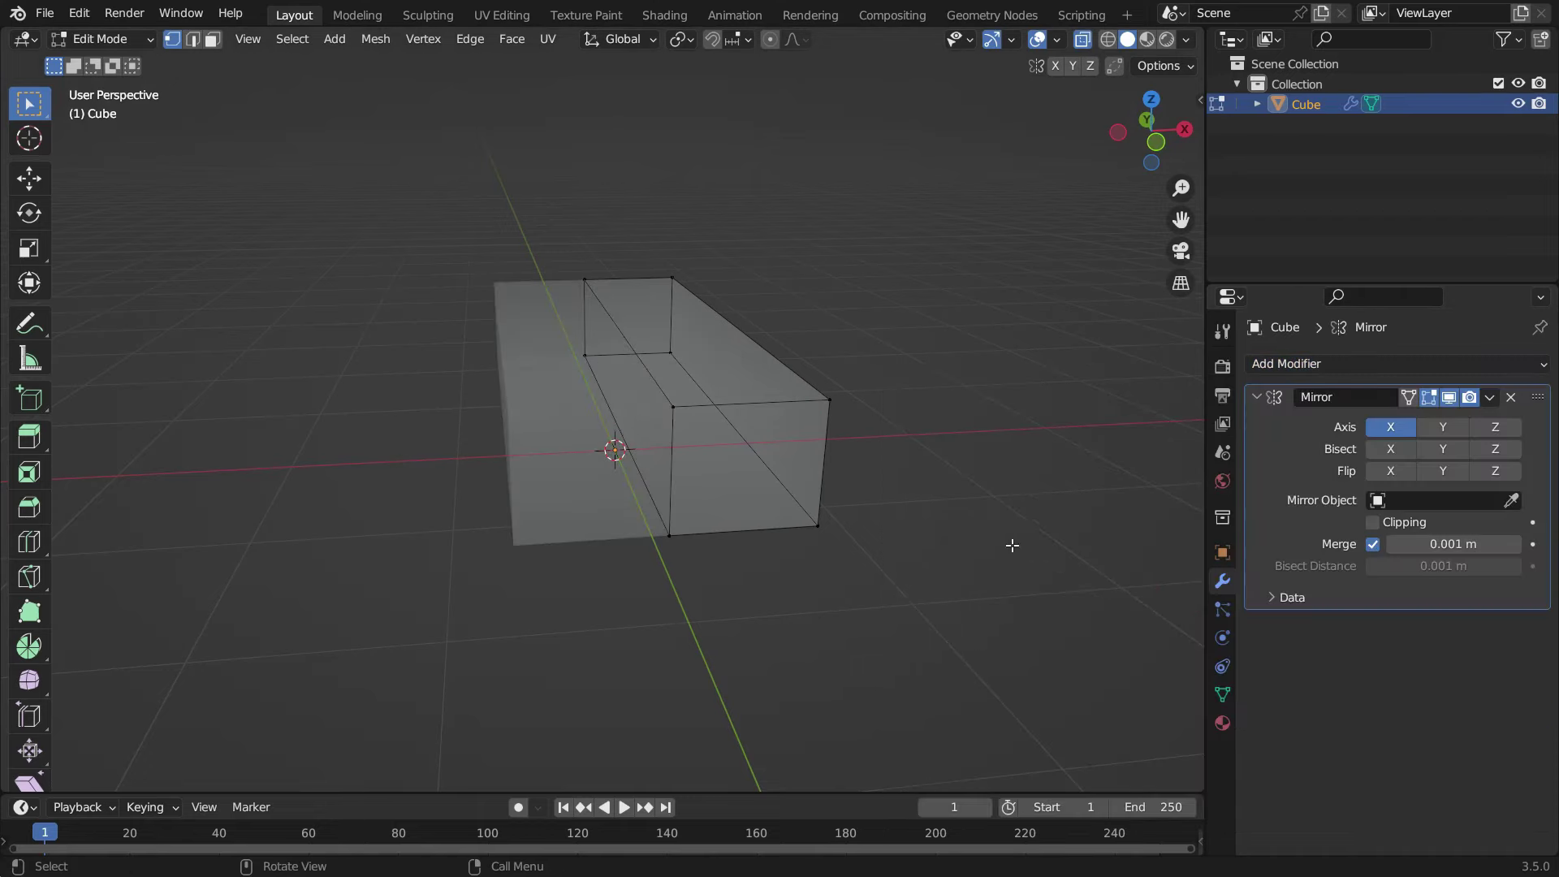
pyautogui.click(822, 393)
pyautogui.press('g')
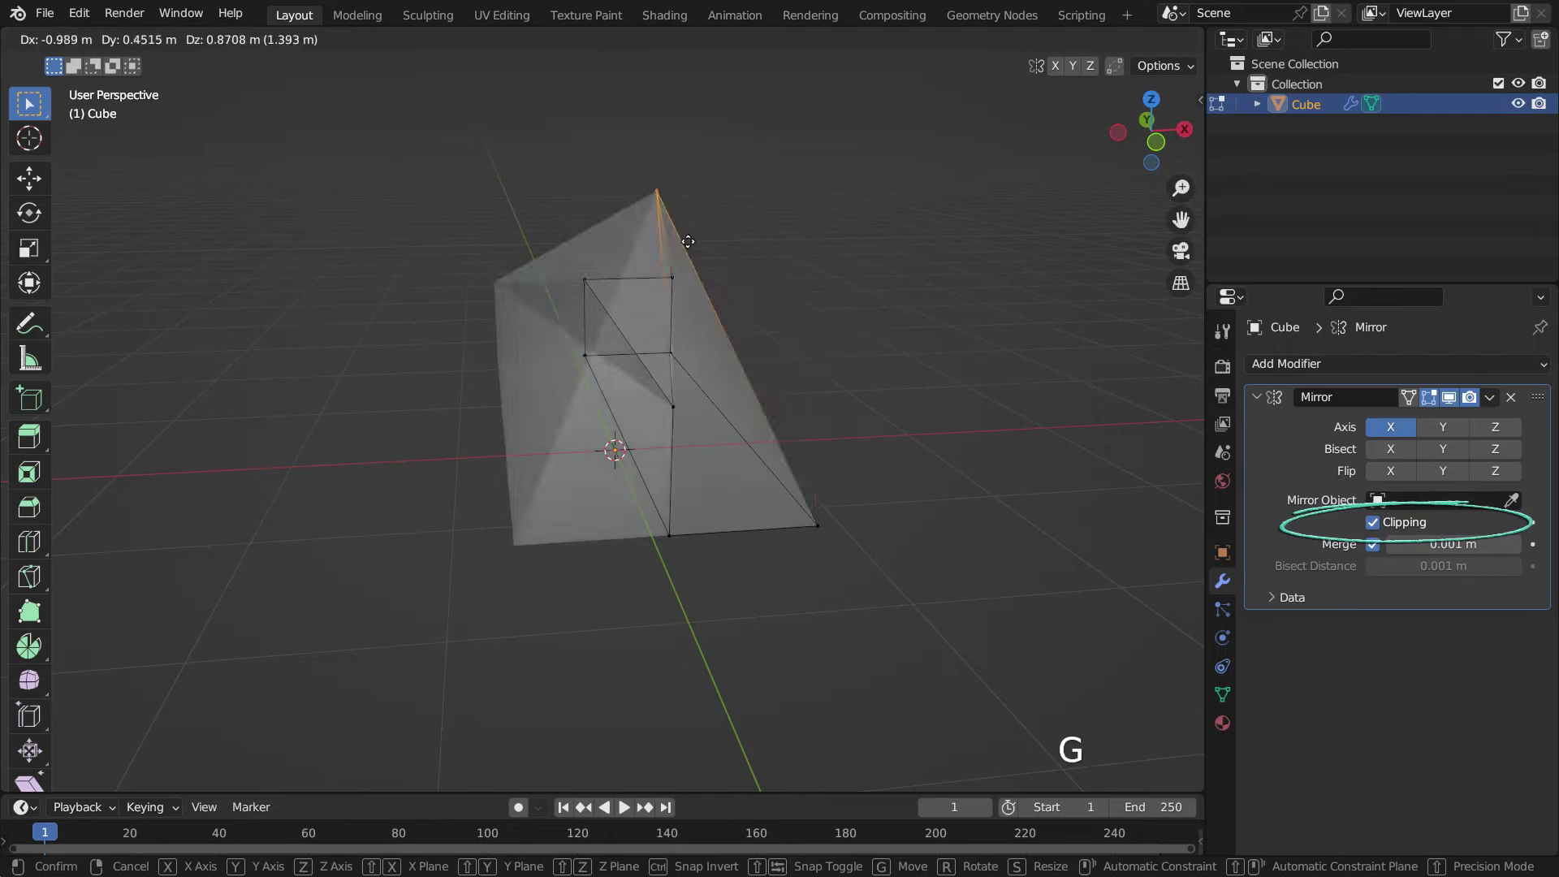
pyautogui.press('Escape')
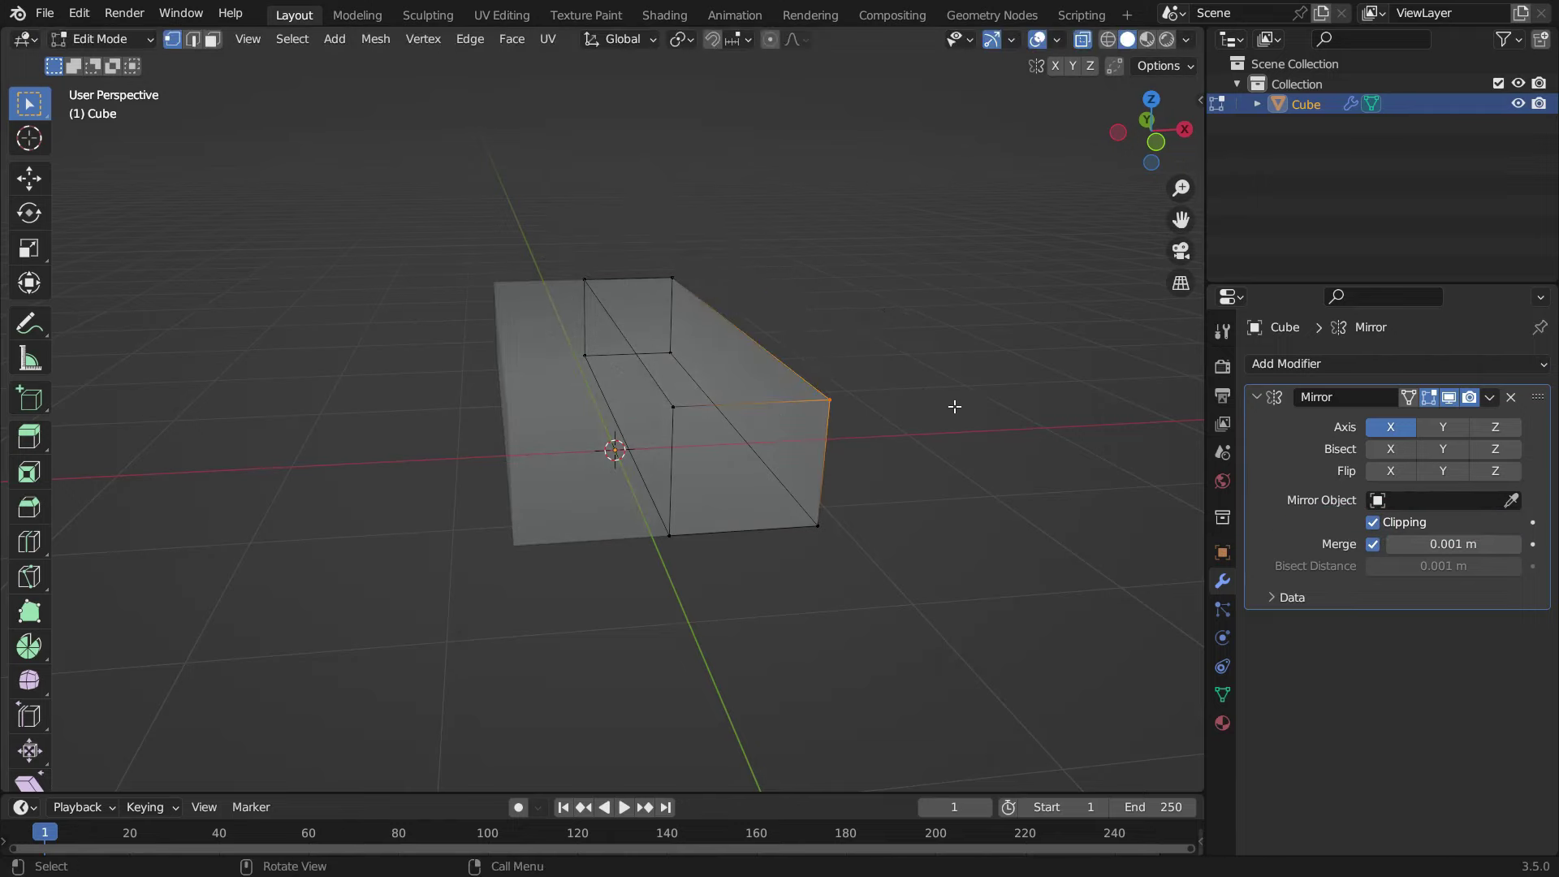
pyautogui.press('KP_3')
# - With X-ray off, add a crosswise edge loop slid about -0.31 along the body
pyautogui.keyDown('shift'); pyautogui.moveTo(957, 402); pyautogui.dragTo(528, 358, button='middle'); pyautogui.keyUp('shift')
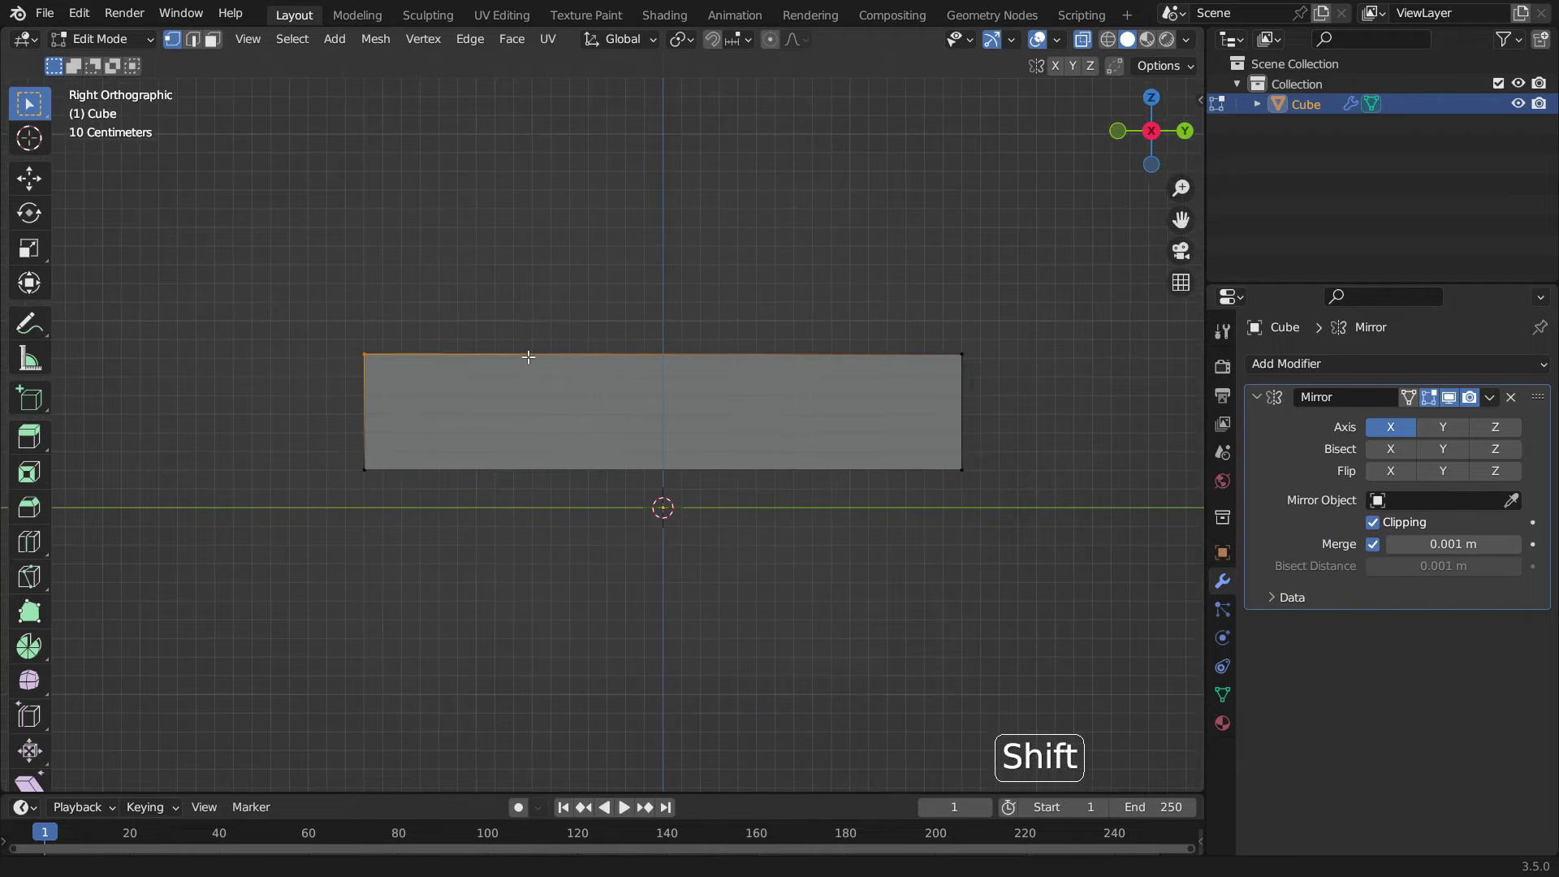
pyautogui.hotkey('alt', 'z')
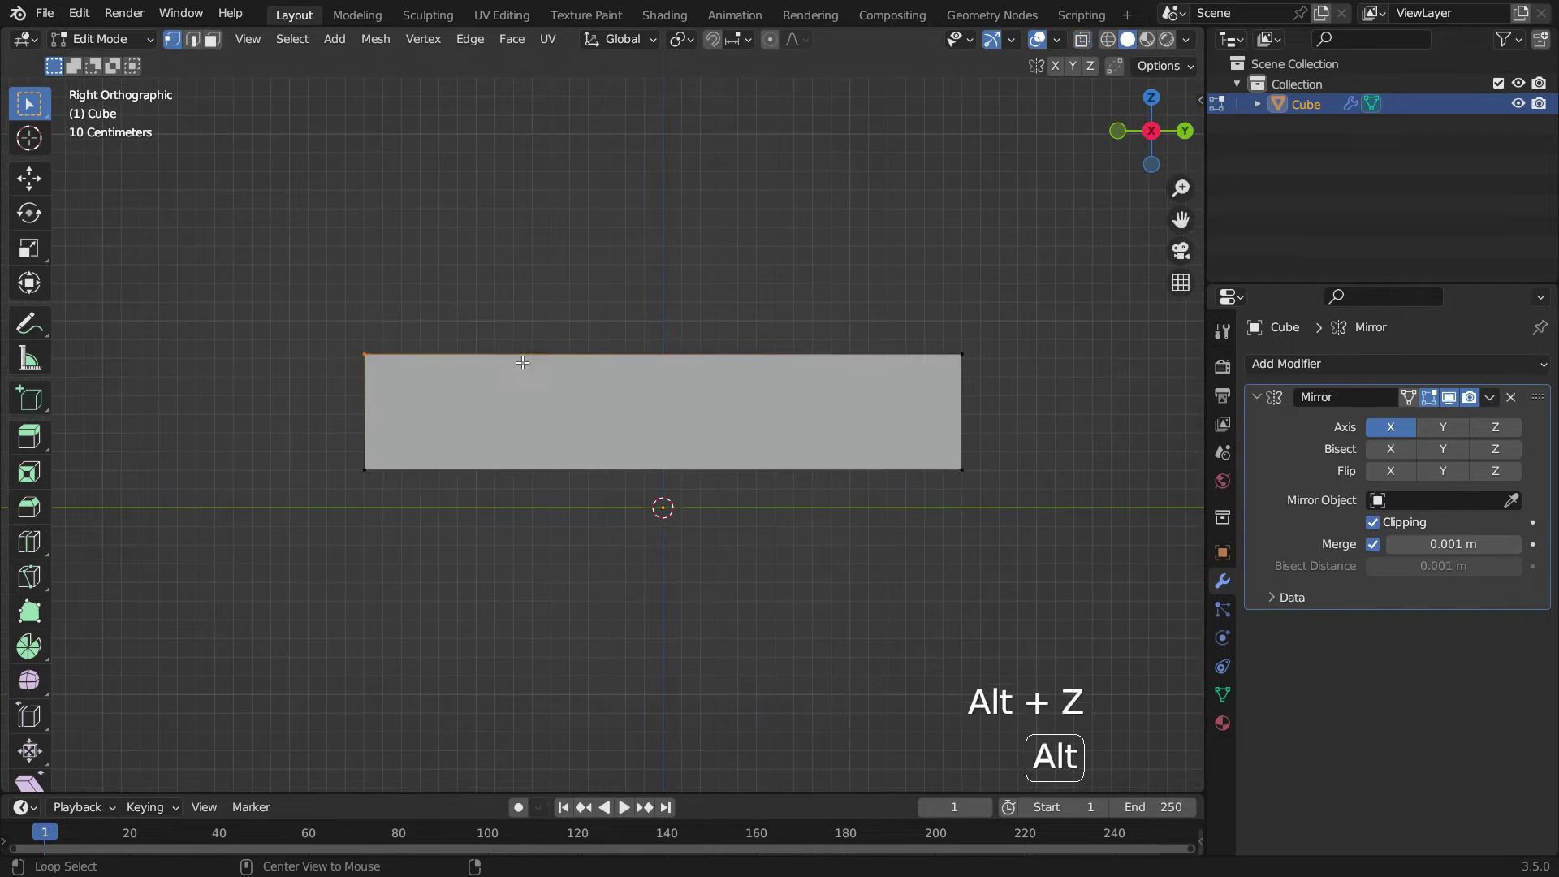
pyautogui.hotkey('ctrl', 'r')
pyautogui.click(682, 390)
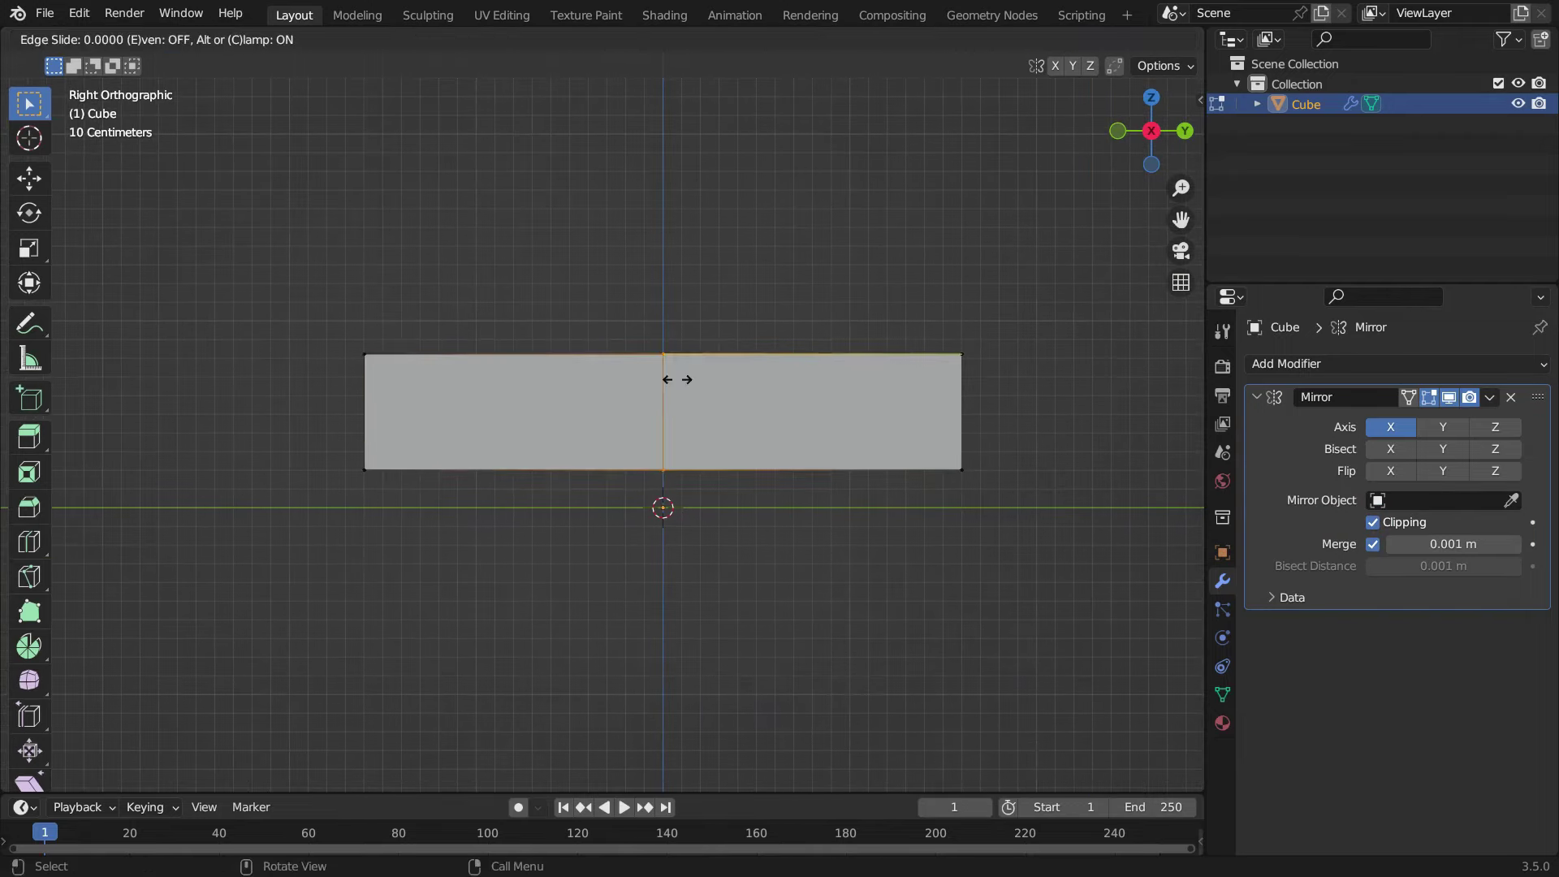
pyautogui.click(585, 436)
pyautogui.scroll(2, 664, 384)
# - Select the larger top face section in face select mode
pyautogui.moveTo(664, 384); pyautogui.dragTo(584, 341, button='middle')
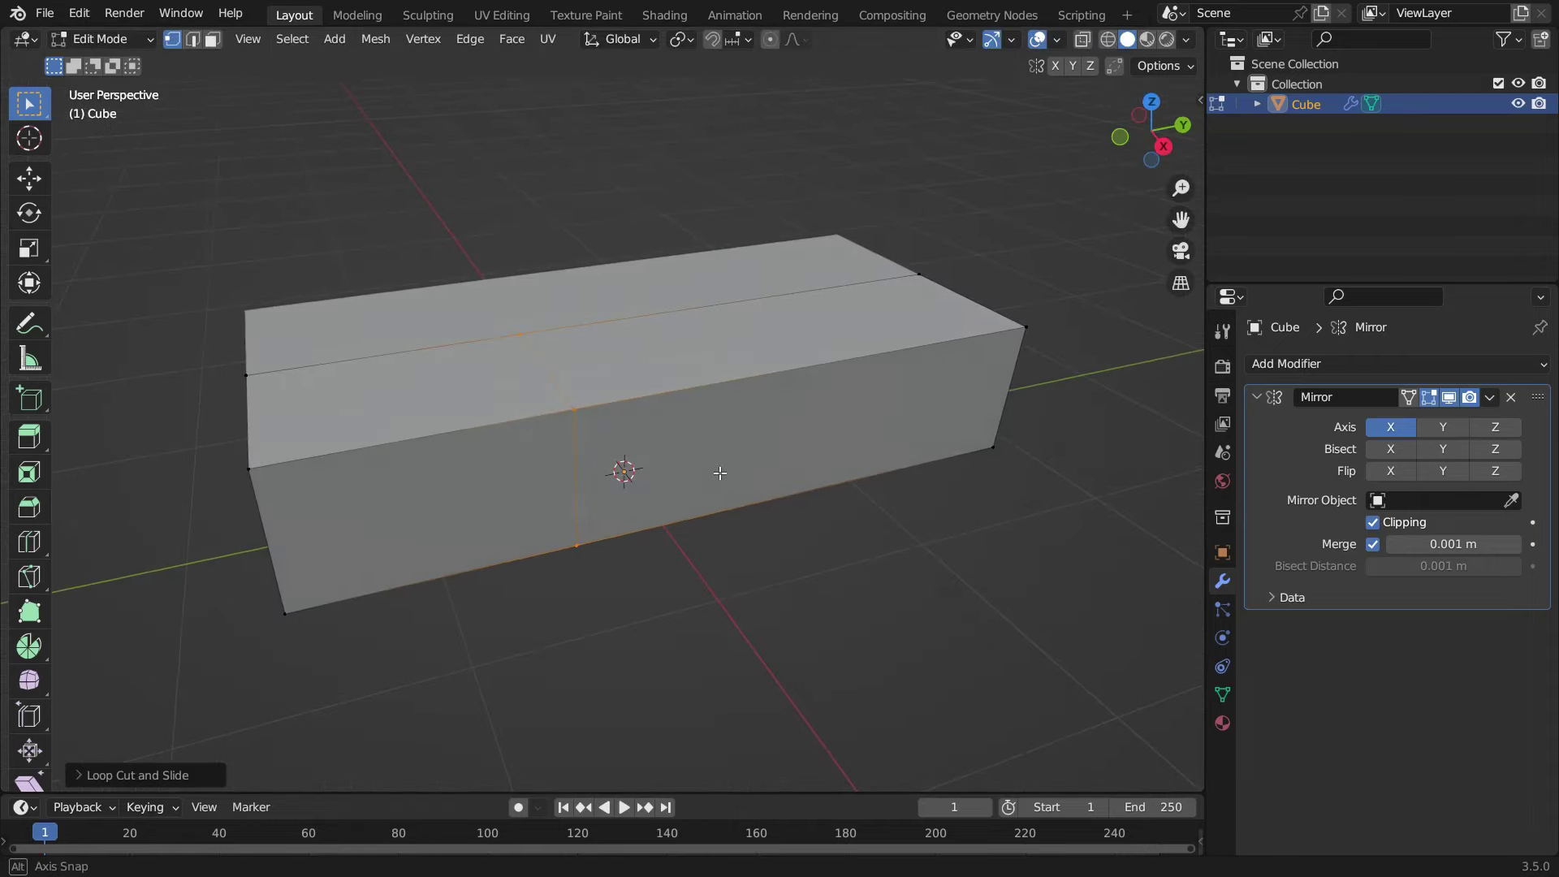
pyautogui.click(212, 41)
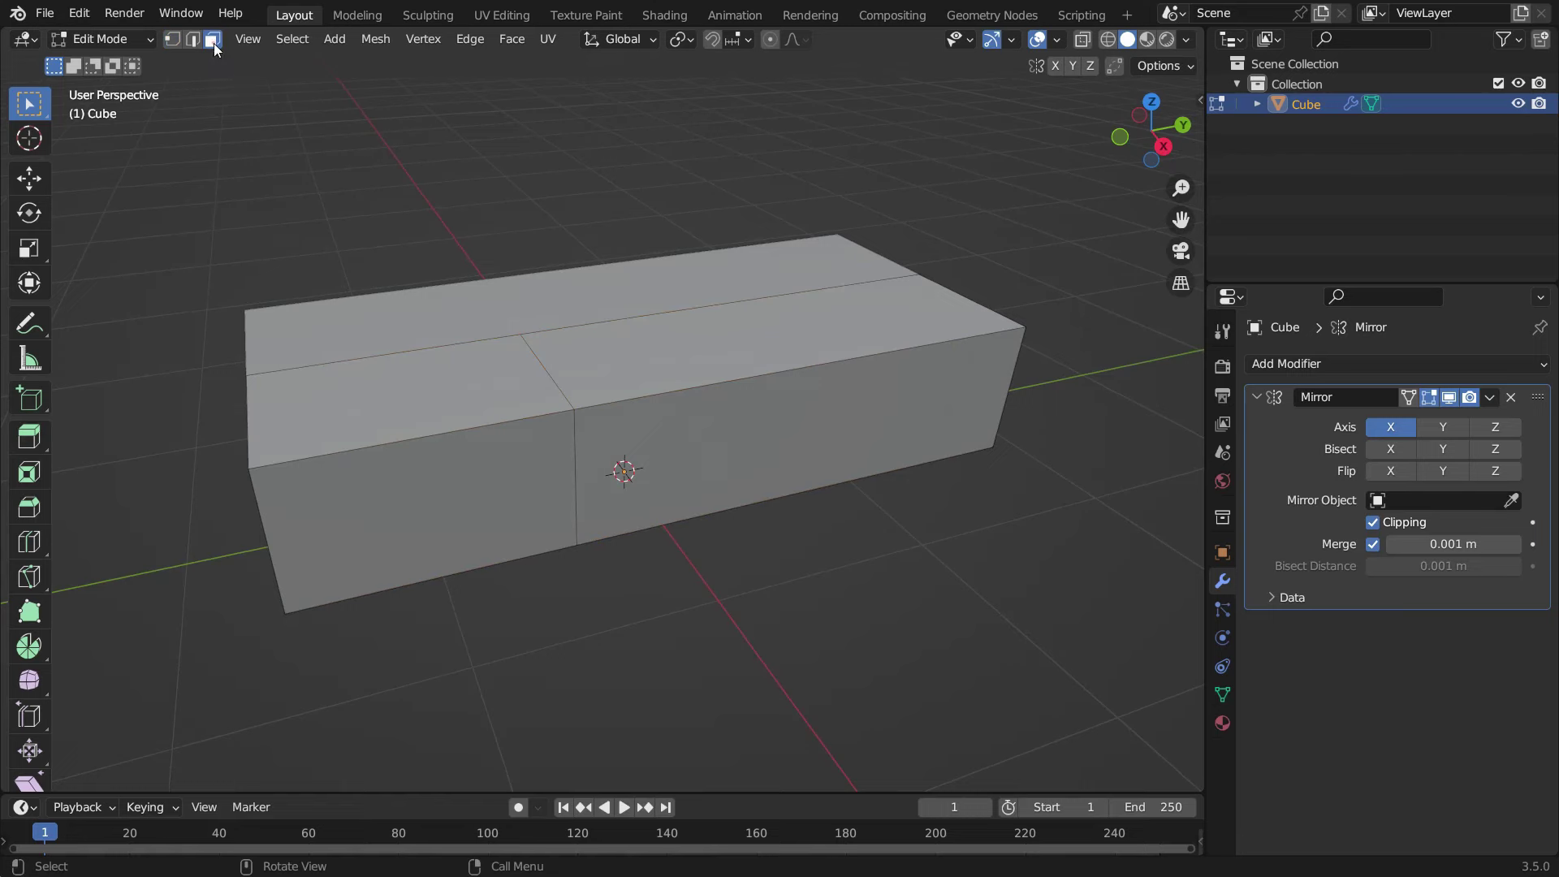
pyautogui.click(772, 337)
pyautogui.press('KP_3')
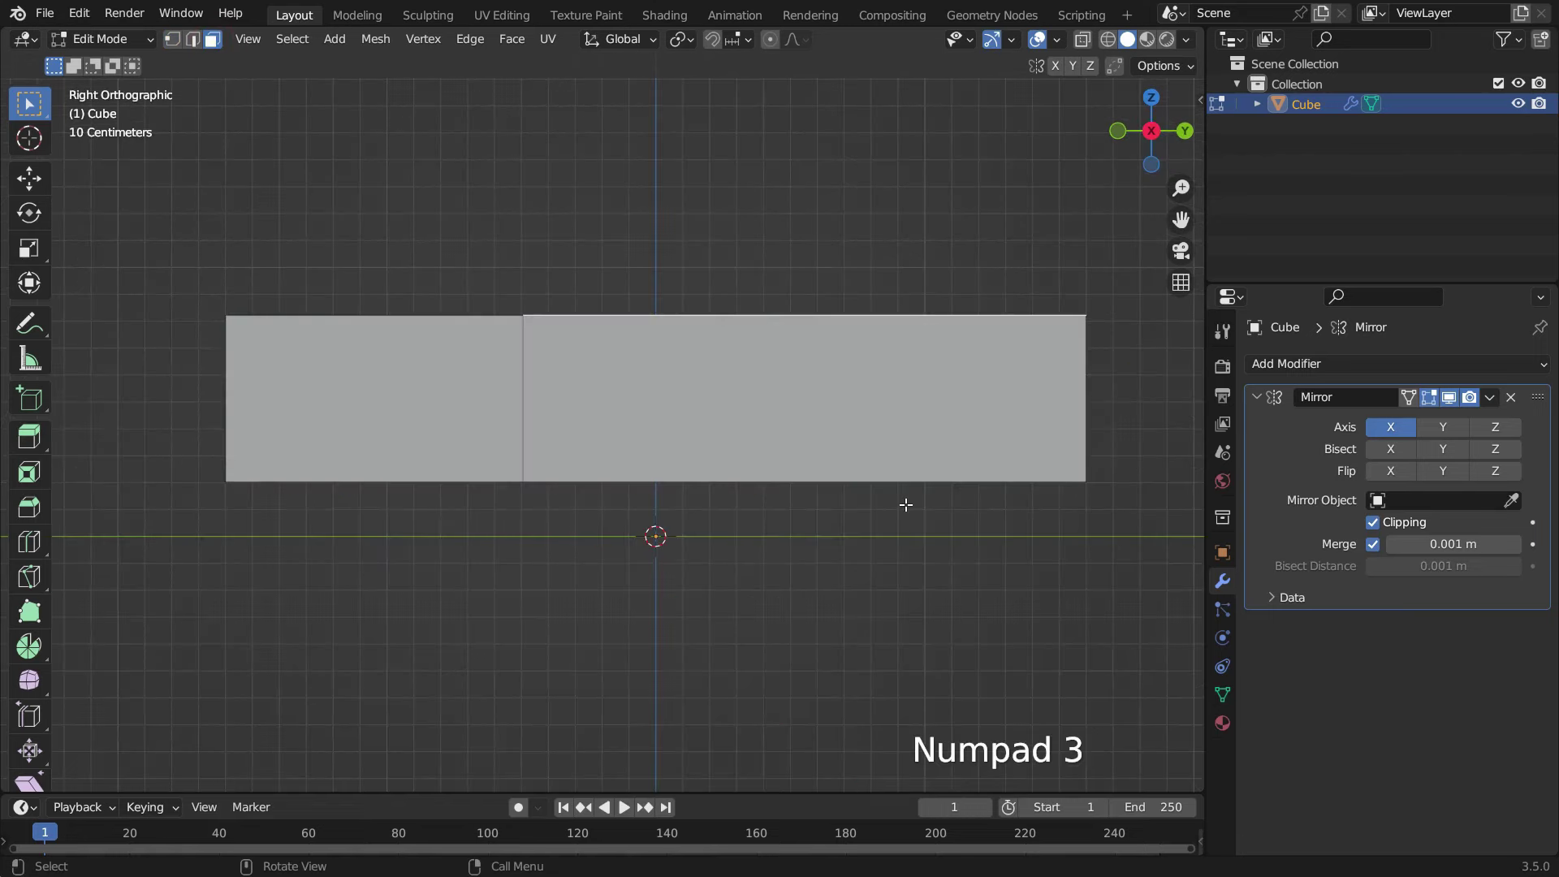
# - Extrude the top face about 0.35 m, shrink it, and slide it along Y for sloped cabin ends
pyautogui.press('e')
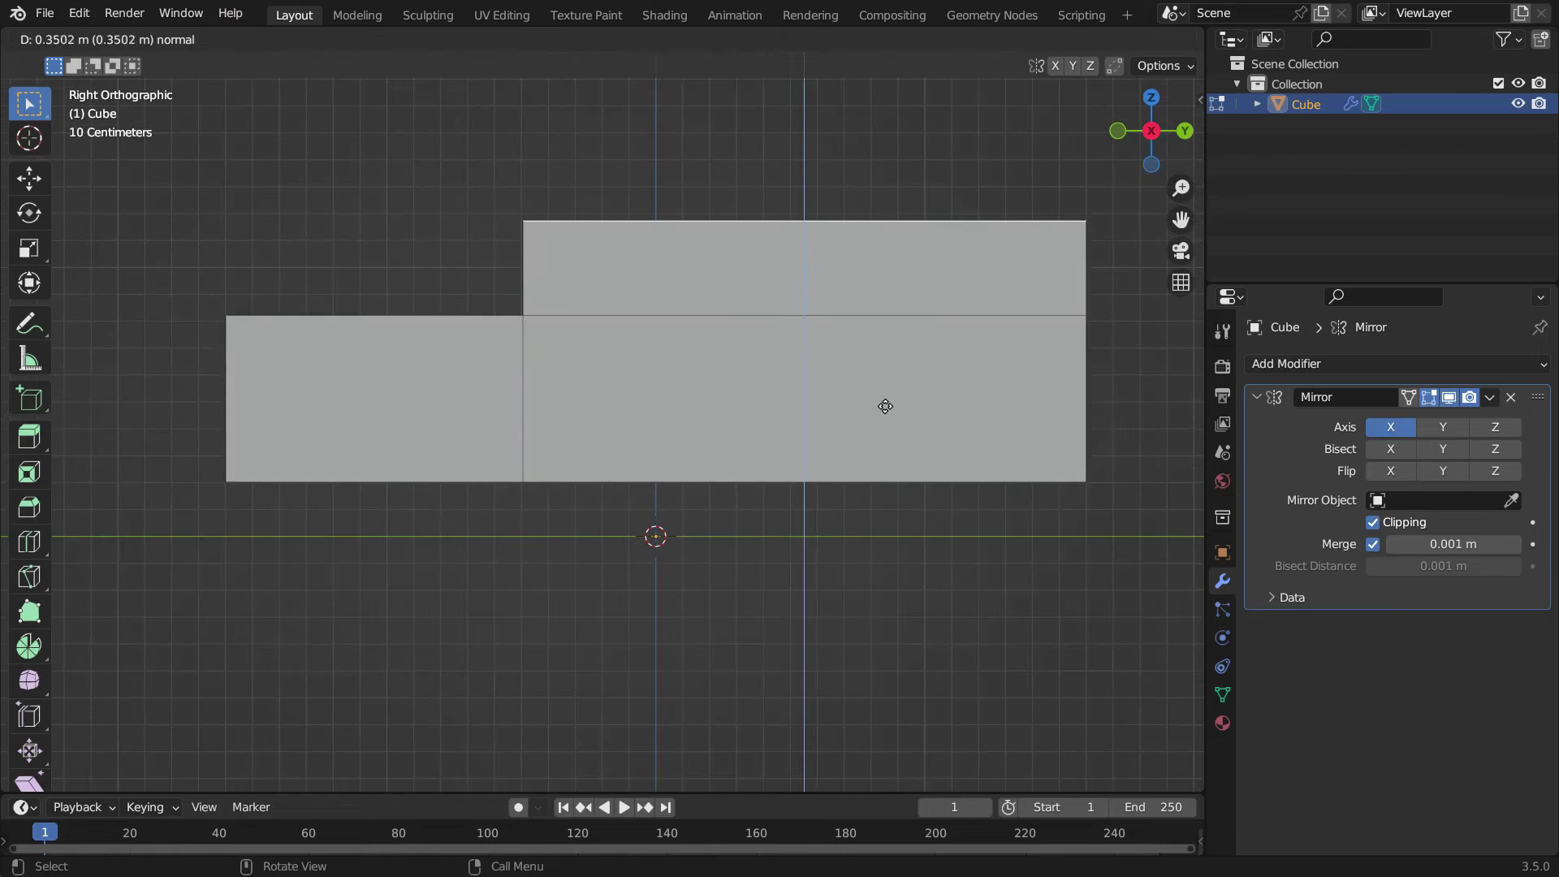
pyautogui.click(885, 382)
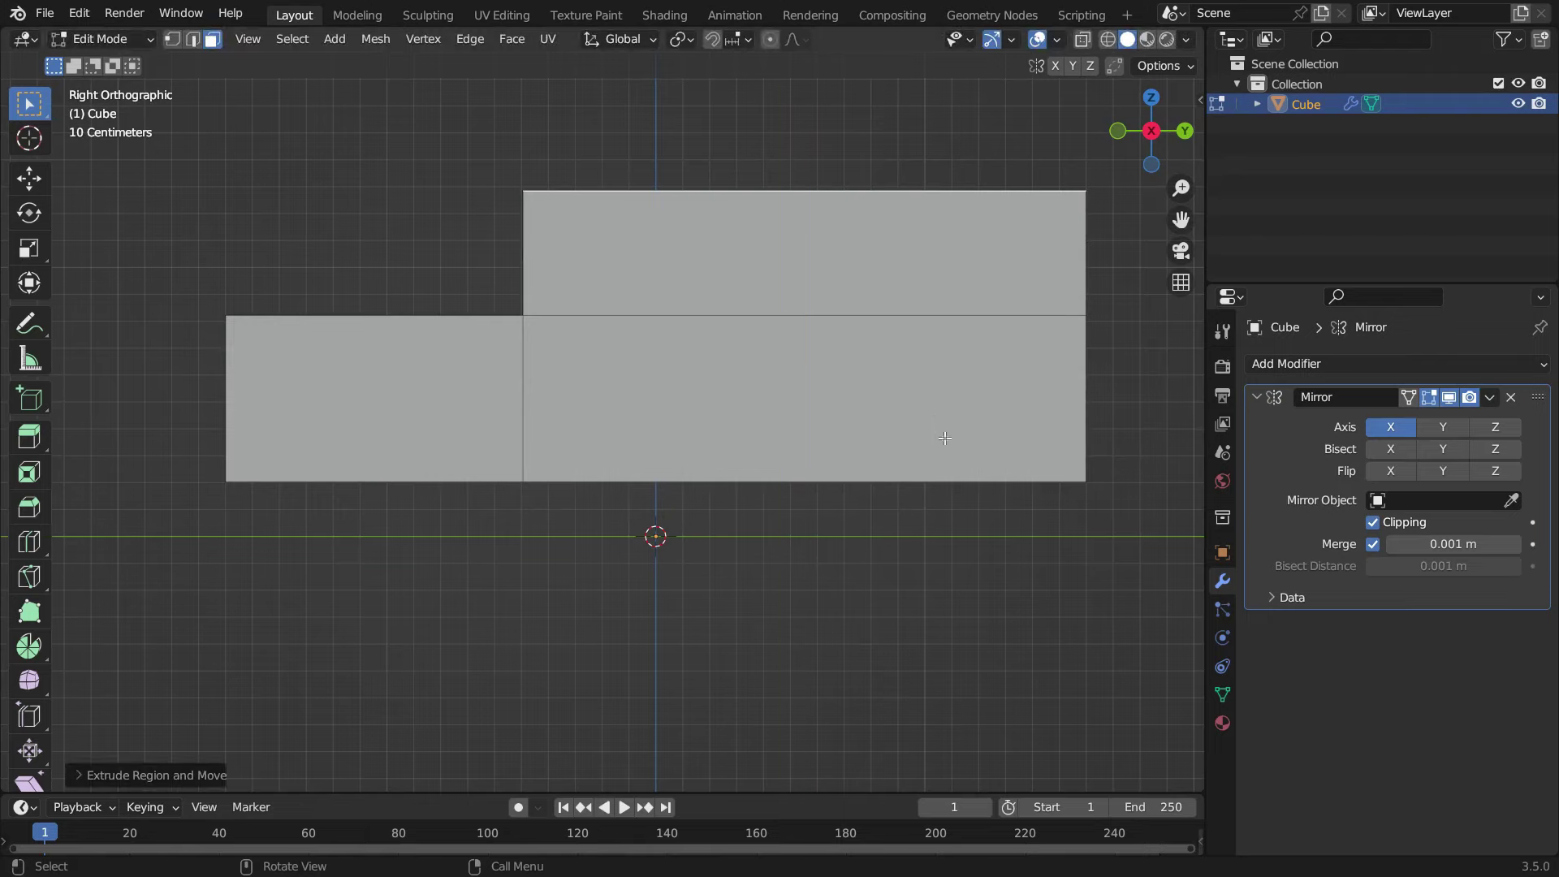
pyautogui.press('s')
pyautogui.click(885, 371)
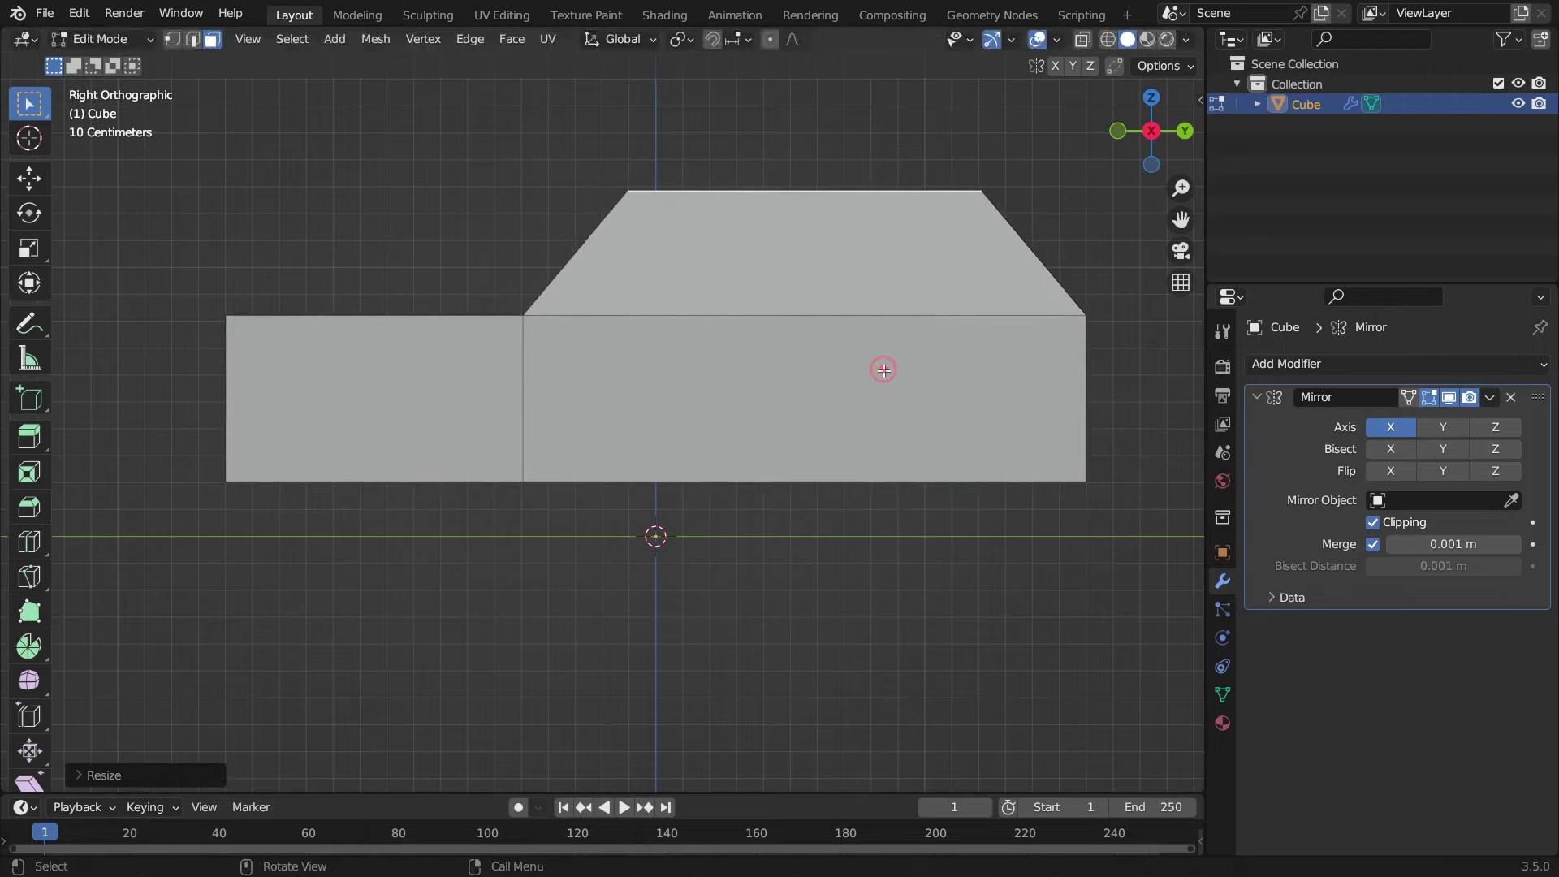
pyautogui.press('g')
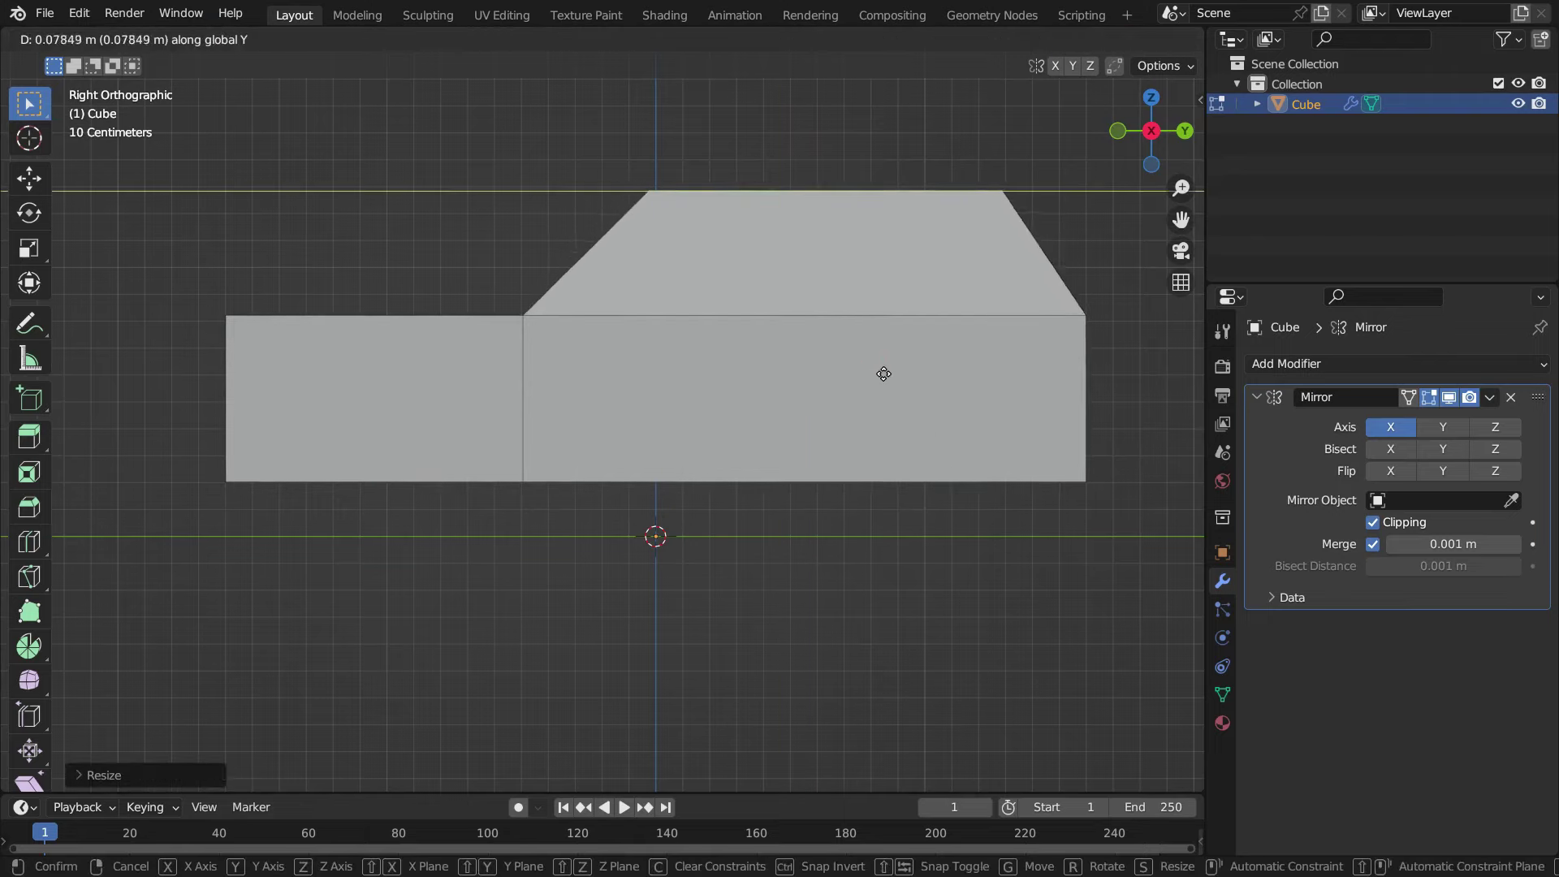
pyautogui.click(892, 373)
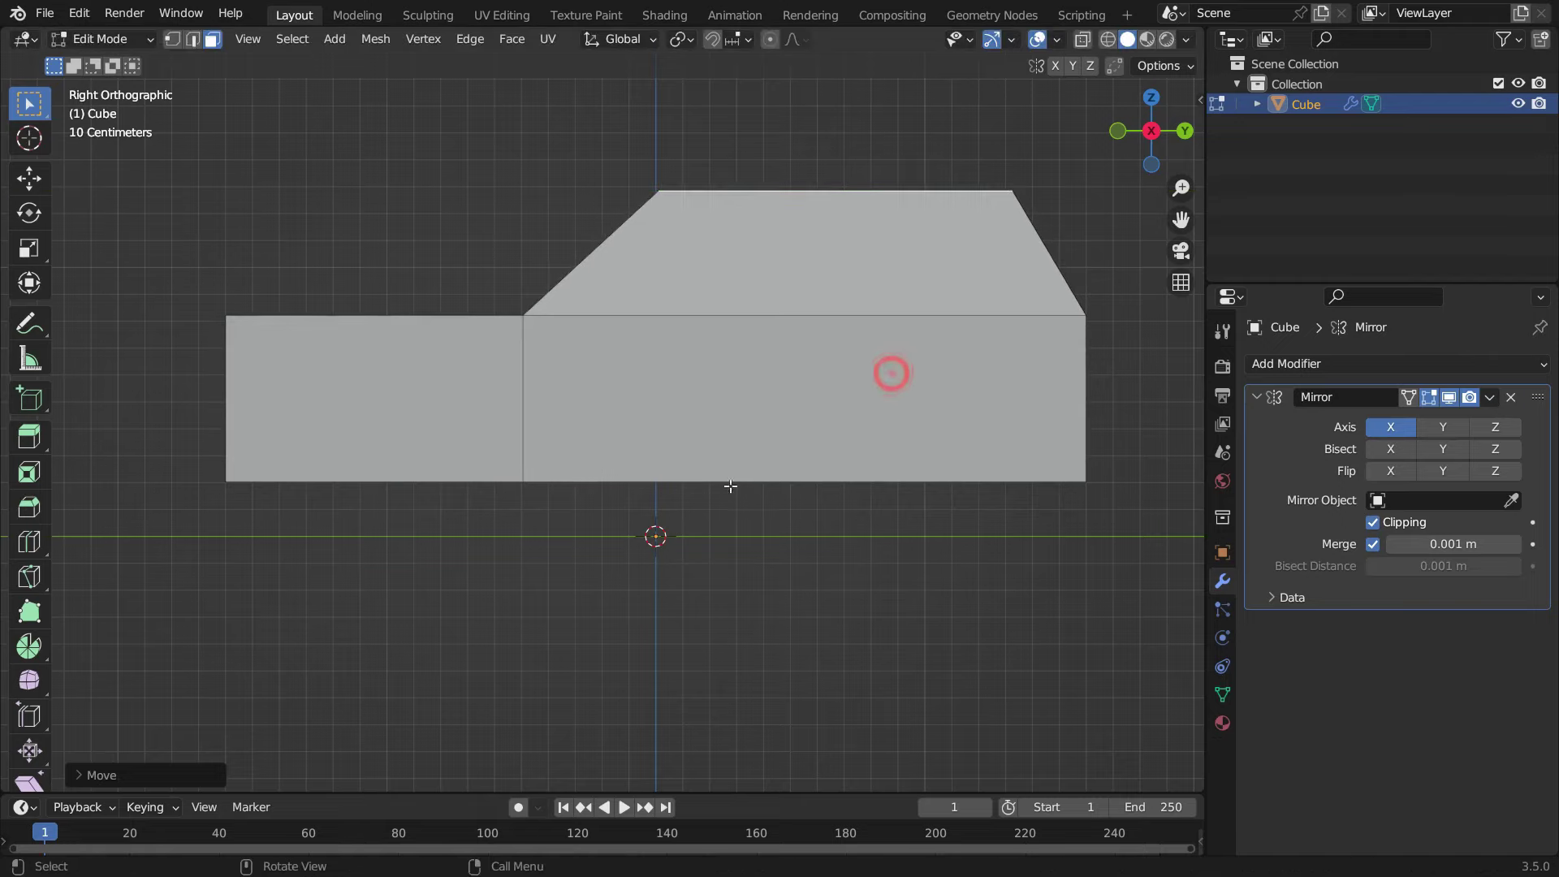
pyautogui.scroll(-2, 892, 374)
pyautogui.moveTo(705, 406); pyautogui.dragTo(800, 401, button='middle')
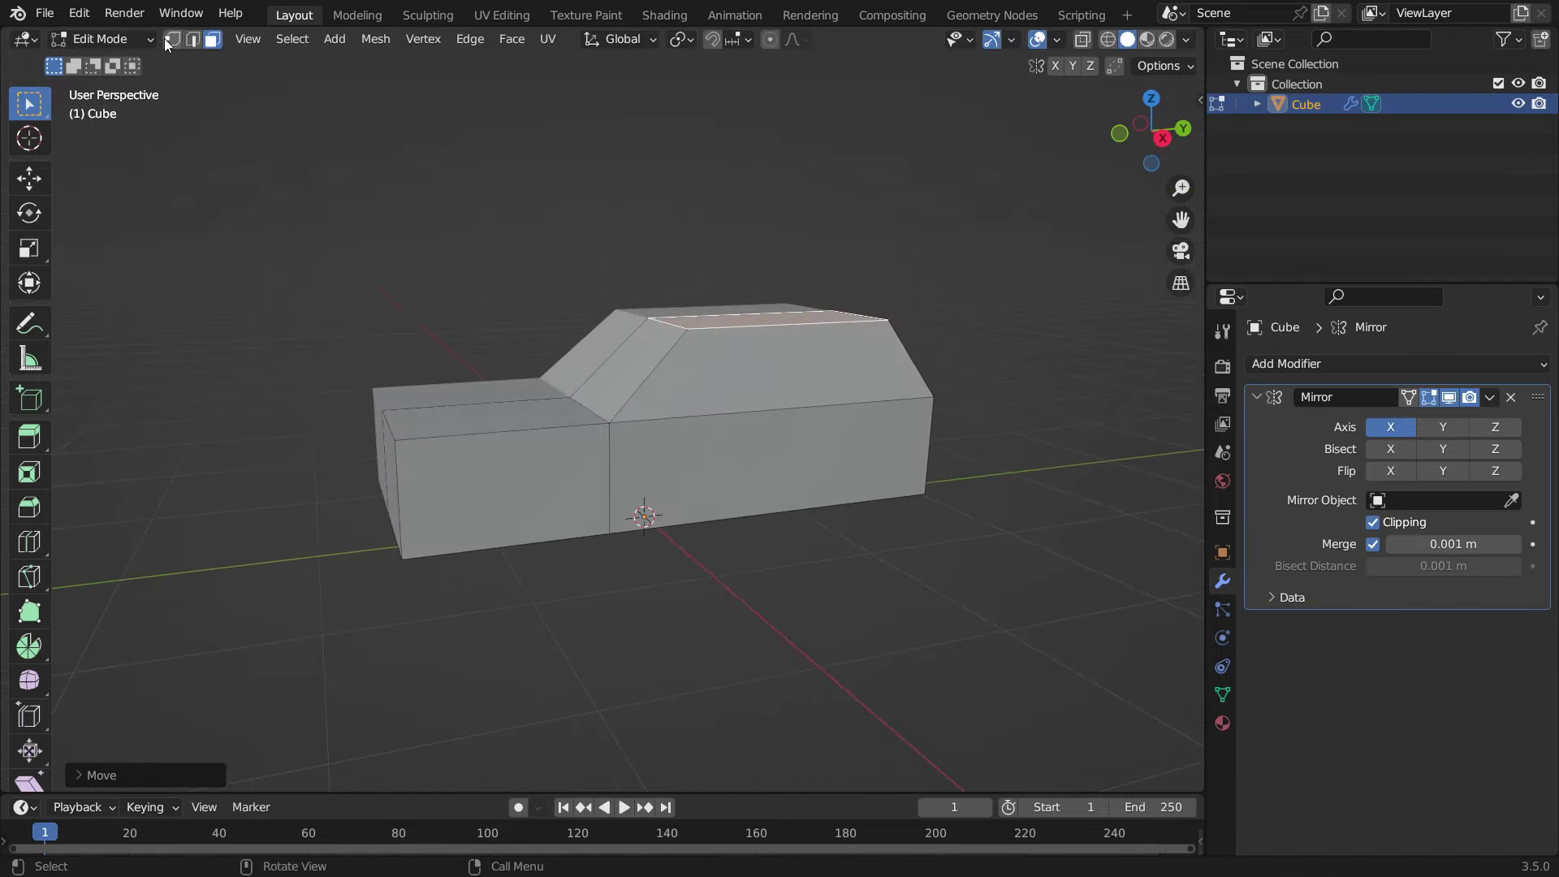
# - Select the front, hood, windshield and roof outline edges in edge select mode
pyautogui.click(192, 40)
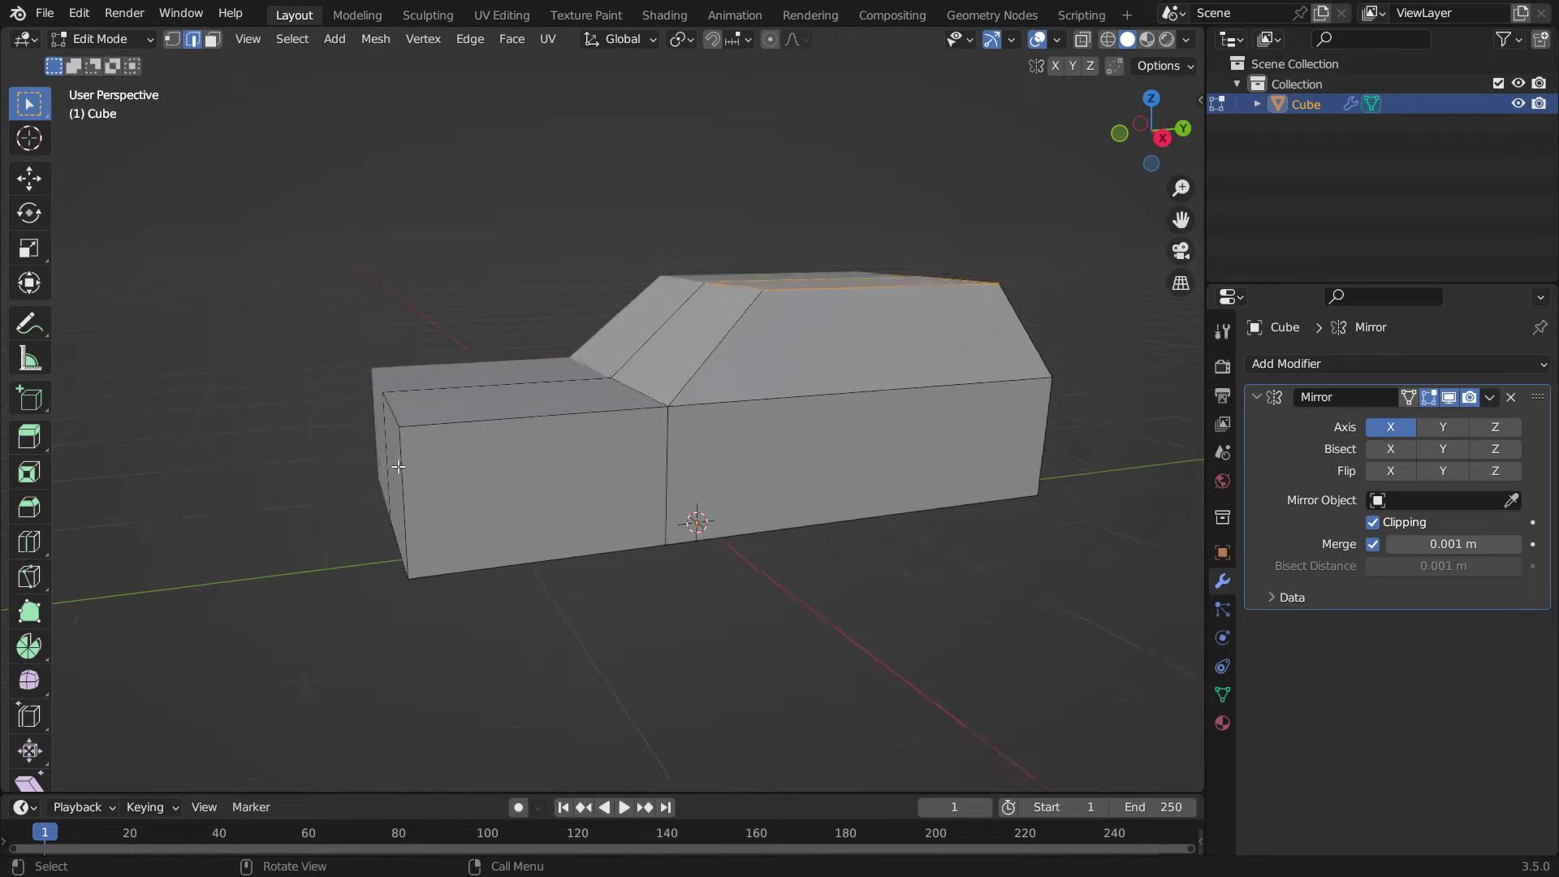
pyautogui.scroll(2, 424, 431)
pyautogui.moveTo(425, 431); pyautogui.dragTo(455, 454, button='middle')
pyautogui.click(433, 464)
pyautogui.keyDown('shift'); pyautogui.click(474, 514); pyautogui.keyUp('shift')
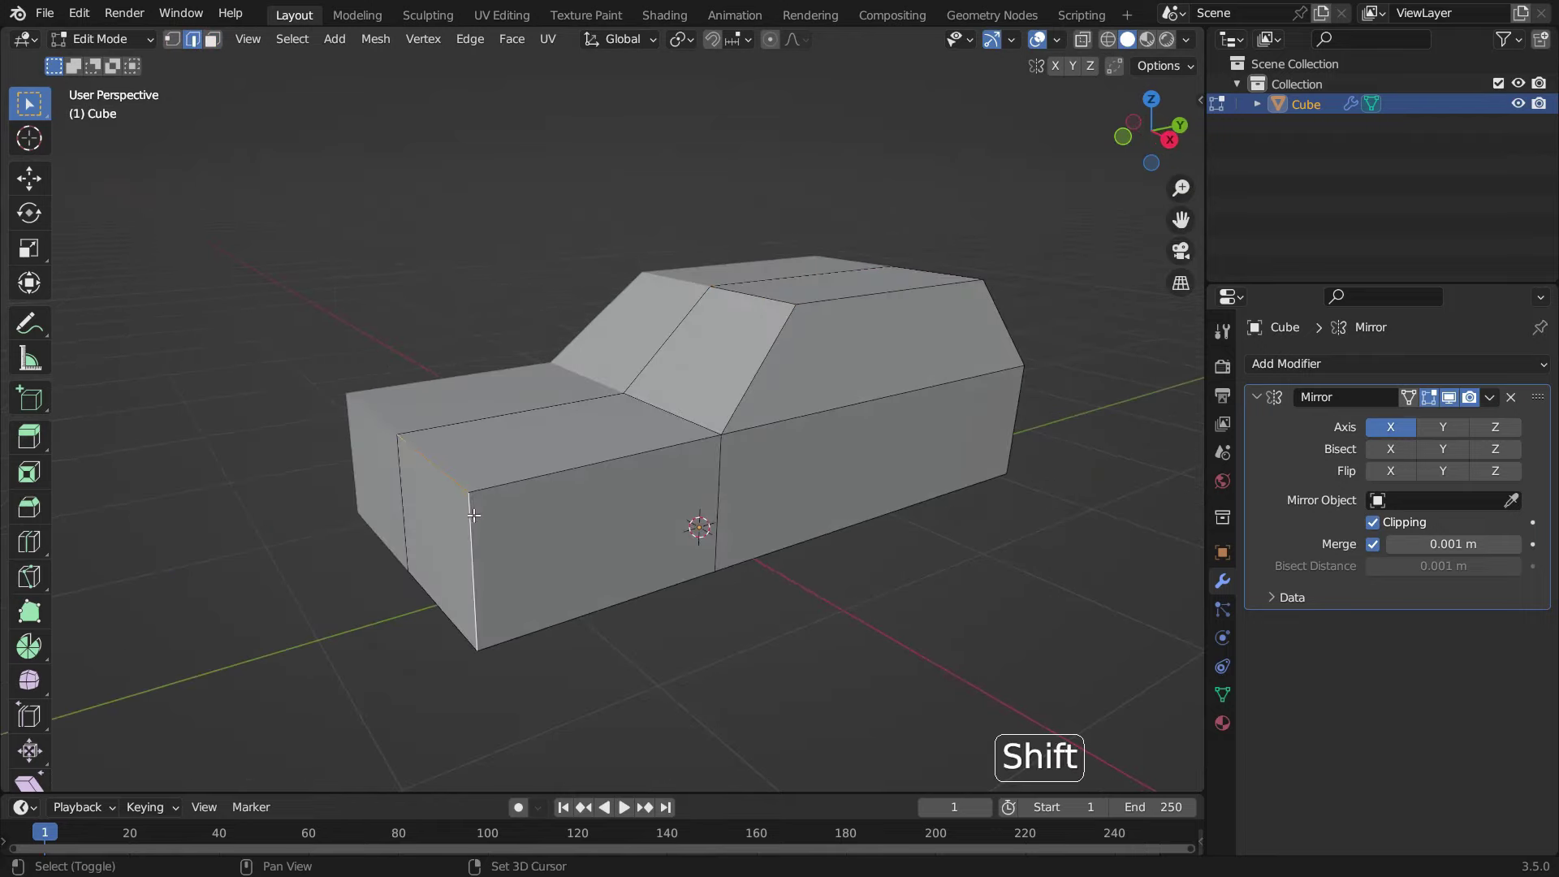
pyautogui.keyDown('shift'); pyautogui.click(519, 482); pyautogui.keyUp('shift')
pyautogui.keyDown('shift'); pyautogui.click(740, 393); pyautogui.keyUp('shift')
pyautogui.keyDown('shift'); pyautogui.click(766, 297); pyautogui.keyUp('shift')
pyautogui.keyDown('shift'); pyautogui.click(823, 301); pyautogui.keyUp('shift')
pyautogui.moveTo(822, 302); pyautogui.dragTo(934, 463, button='middle')
pyautogui.keyDown('shift'); pyautogui.click(940, 458); pyautogui.keyUp('shift')
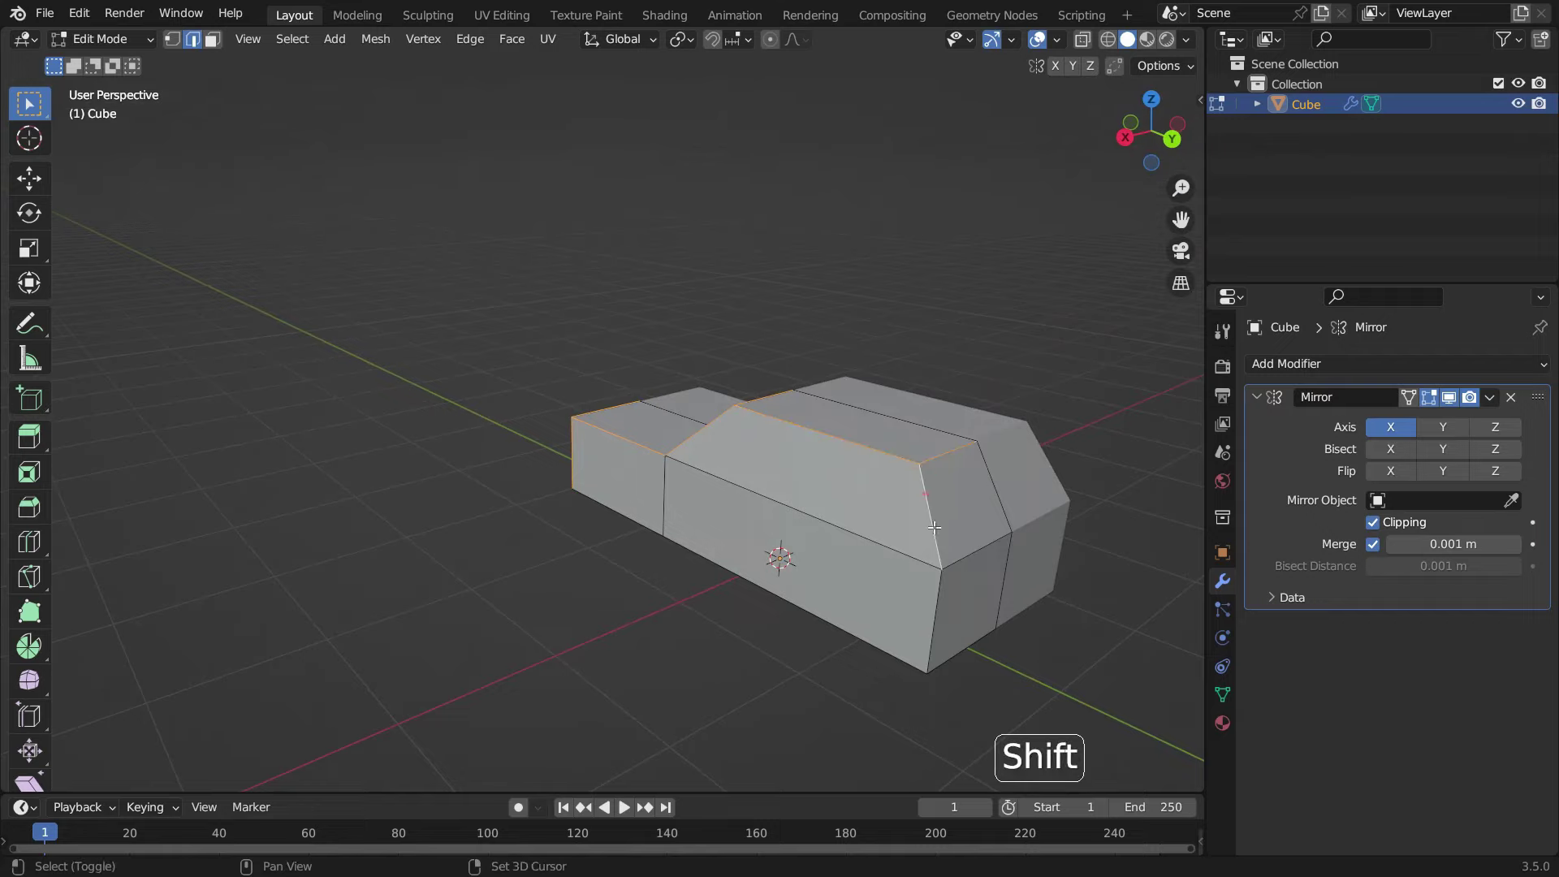
pyautogui.scroll(-2, 918, 562)
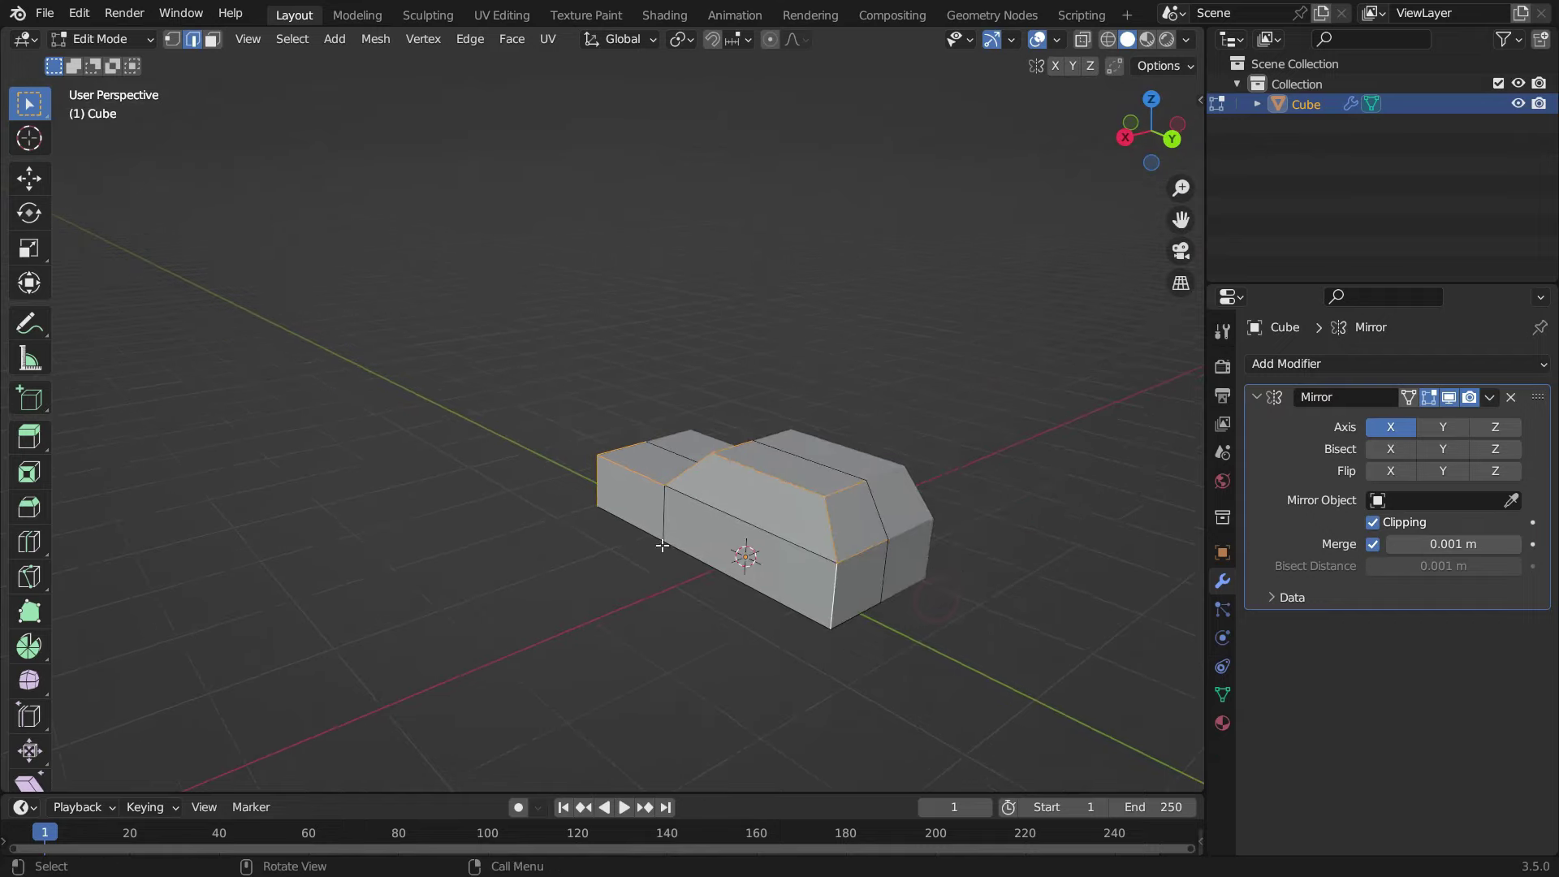
pyautogui.moveTo(918, 562); pyautogui.dragTo(892, 573, button='middle')
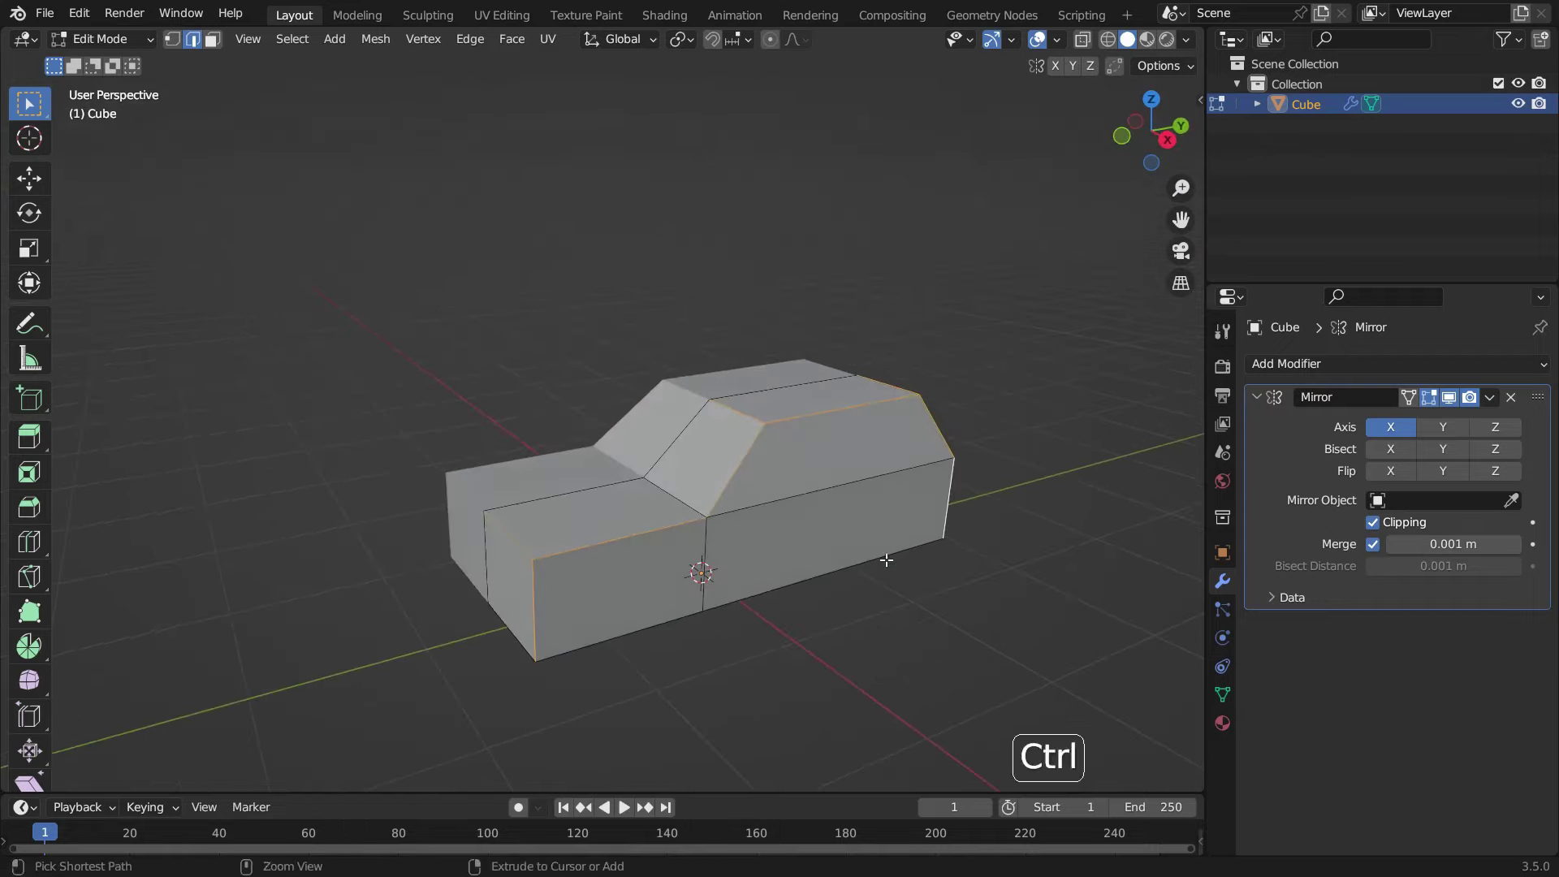
# - Bevel the selected edges with two segments about 0.085 m wide
pyautogui.hotkey('ctrl', 'b')
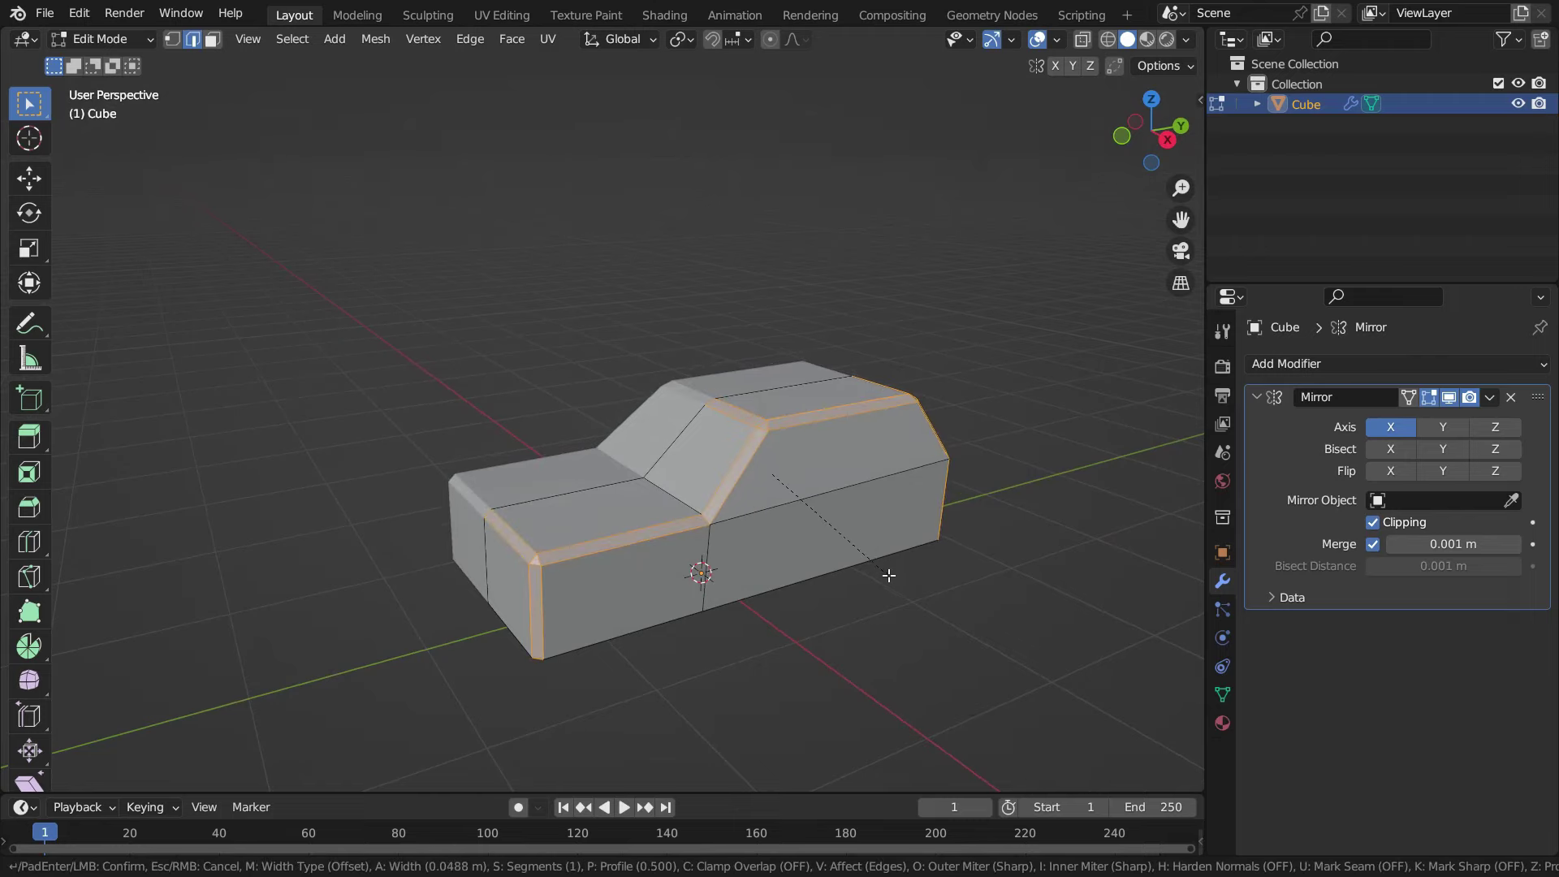
pyautogui.scroll(1, 889, 575)
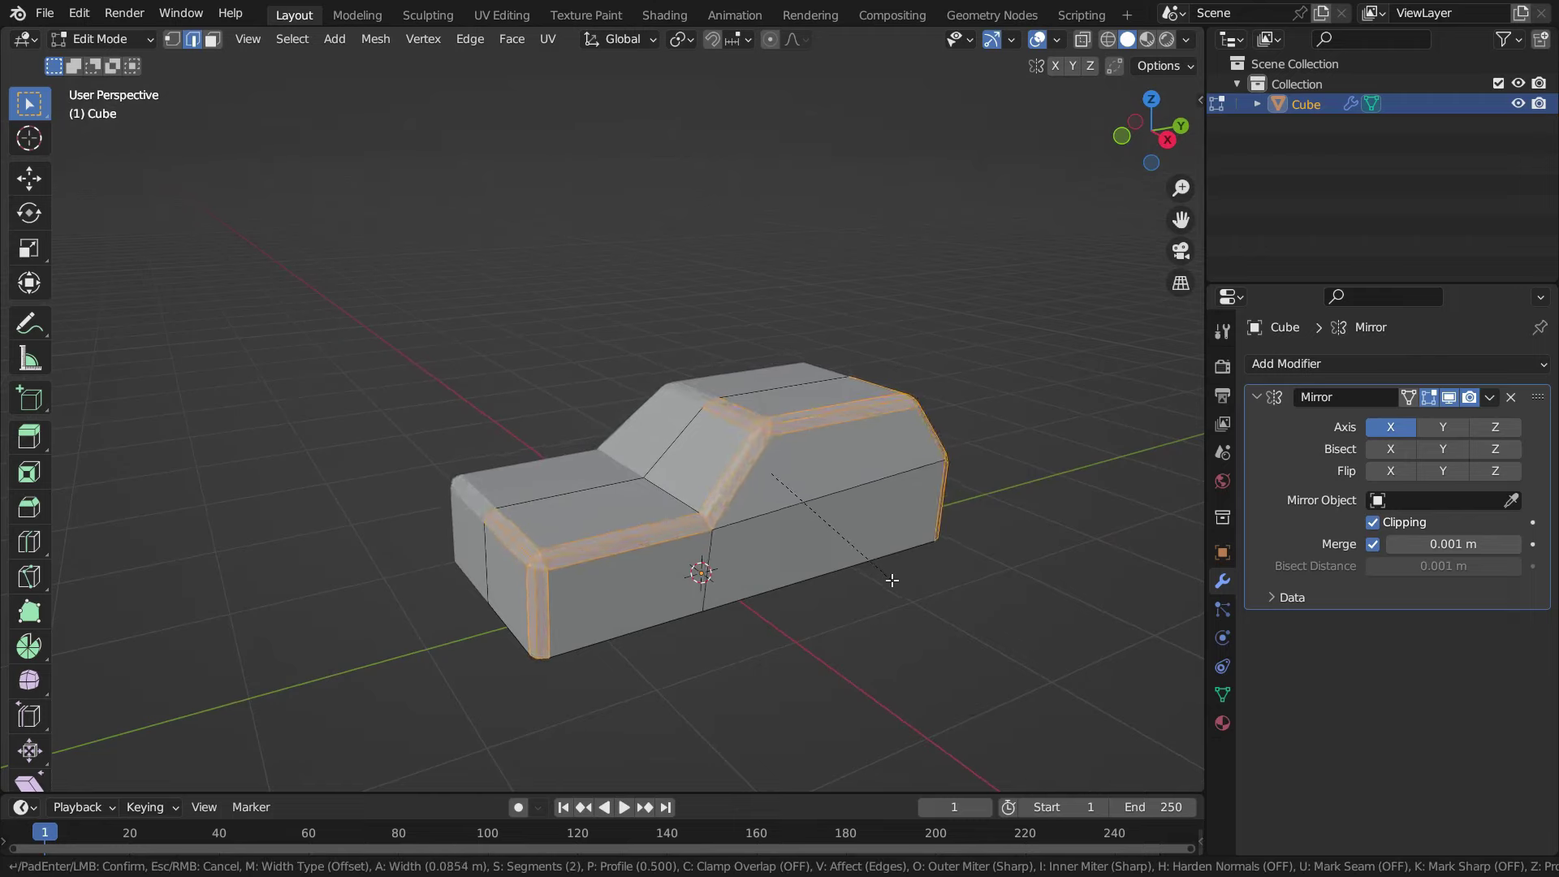
pyautogui.click(889, 576)
pyautogui.moveTo(889, 576); pyautogui.dragTo(810, 495, button='middle')
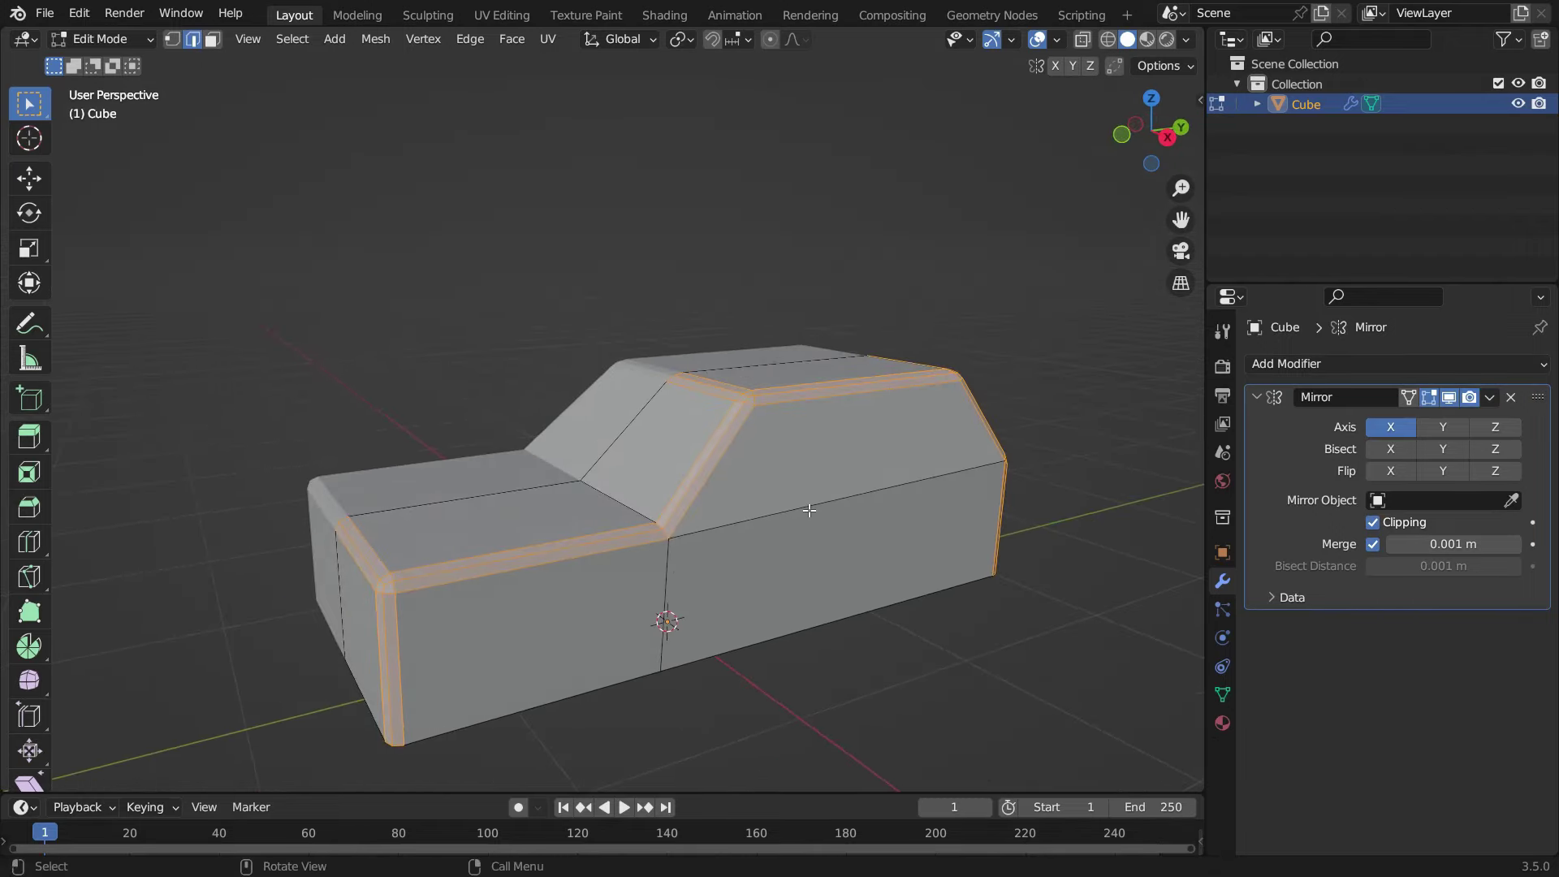
# - Return to Object Mode and enable Cavity viewport shading with type Both
pyautogui.press('Tab')
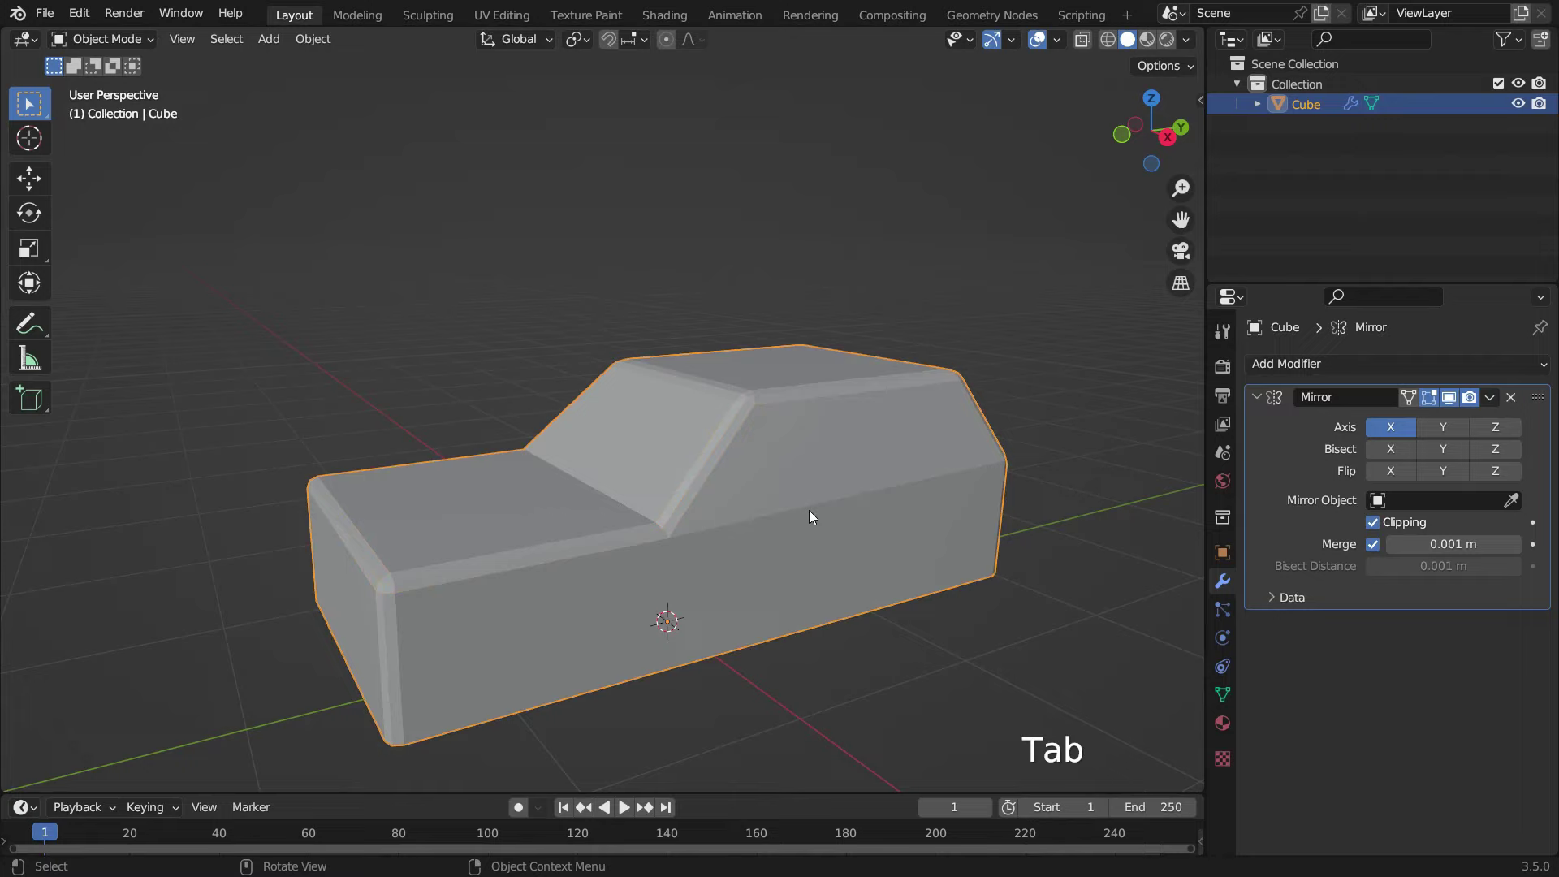
pyautogui.click(1187, 39)
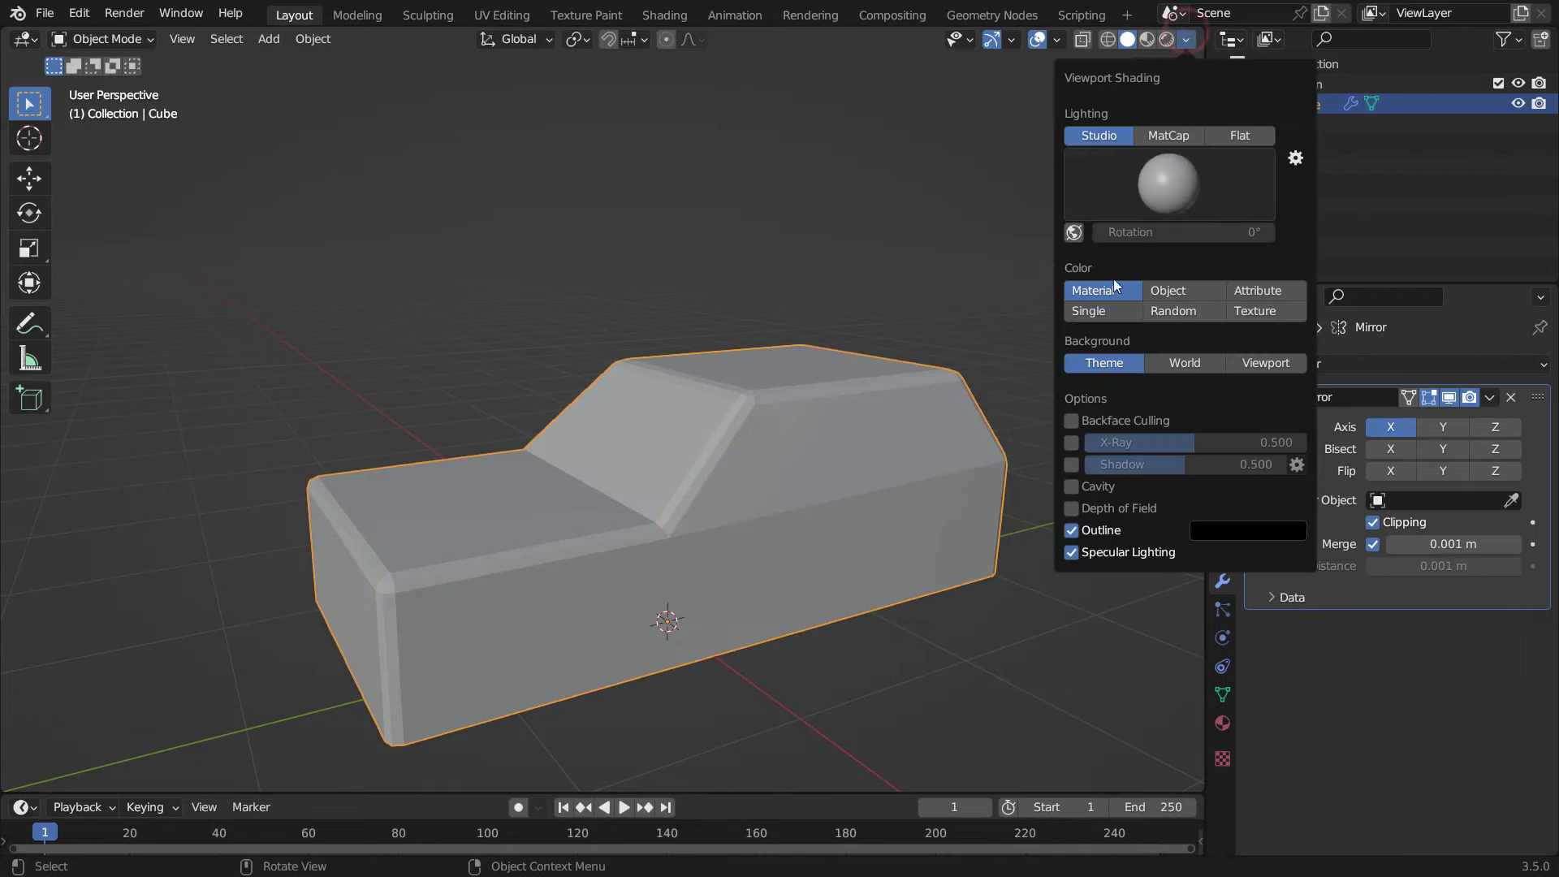
pyautogui.click(1071, 487)
pyautogui.click(1231, 490)
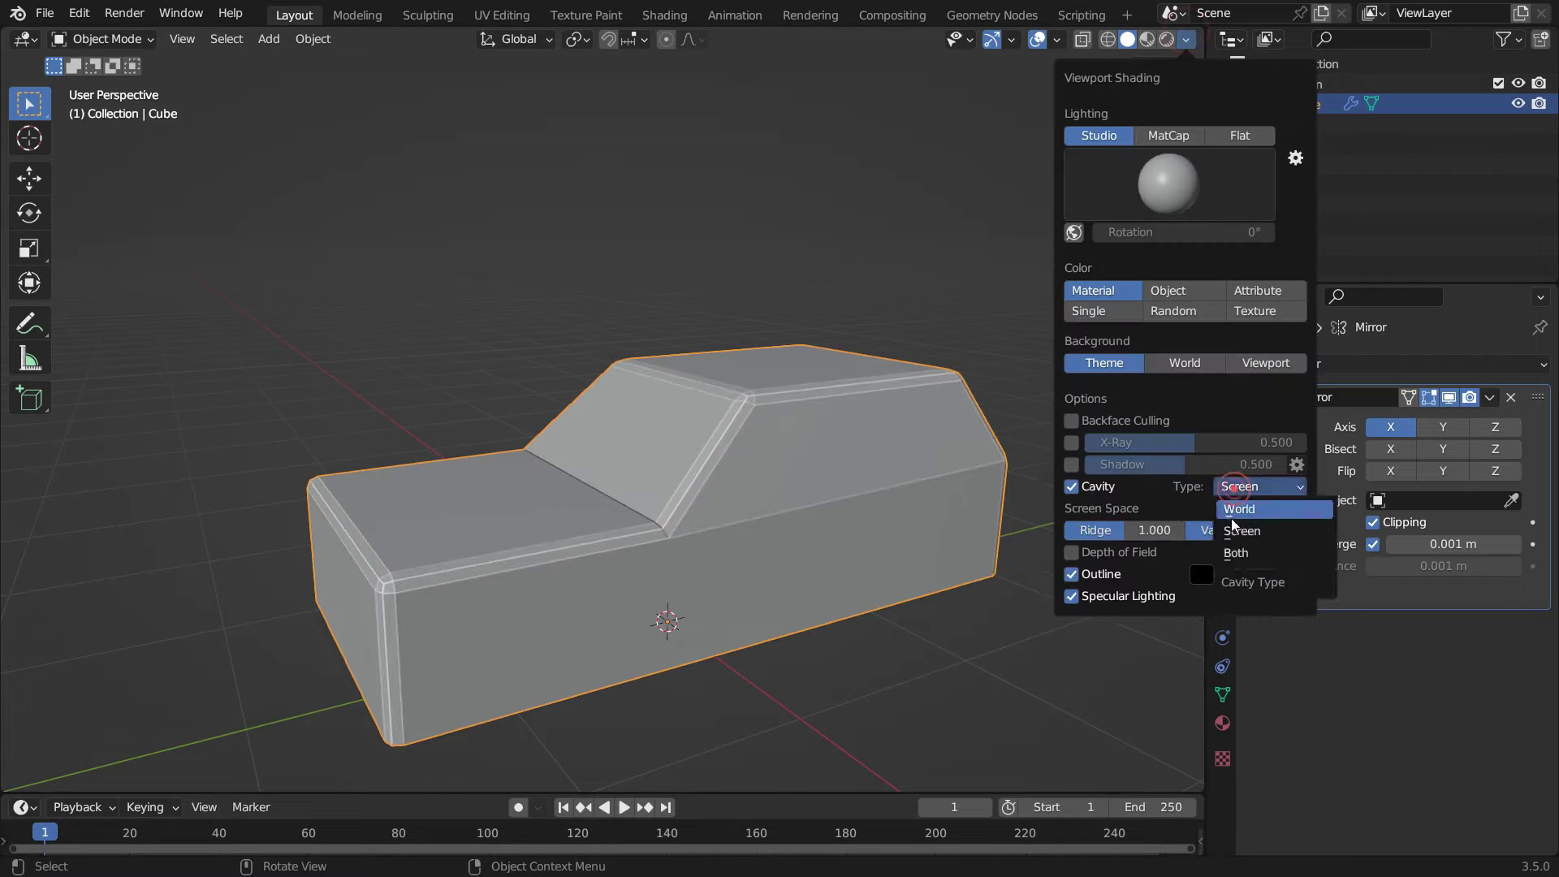
pyautogui.click(1251, 550)
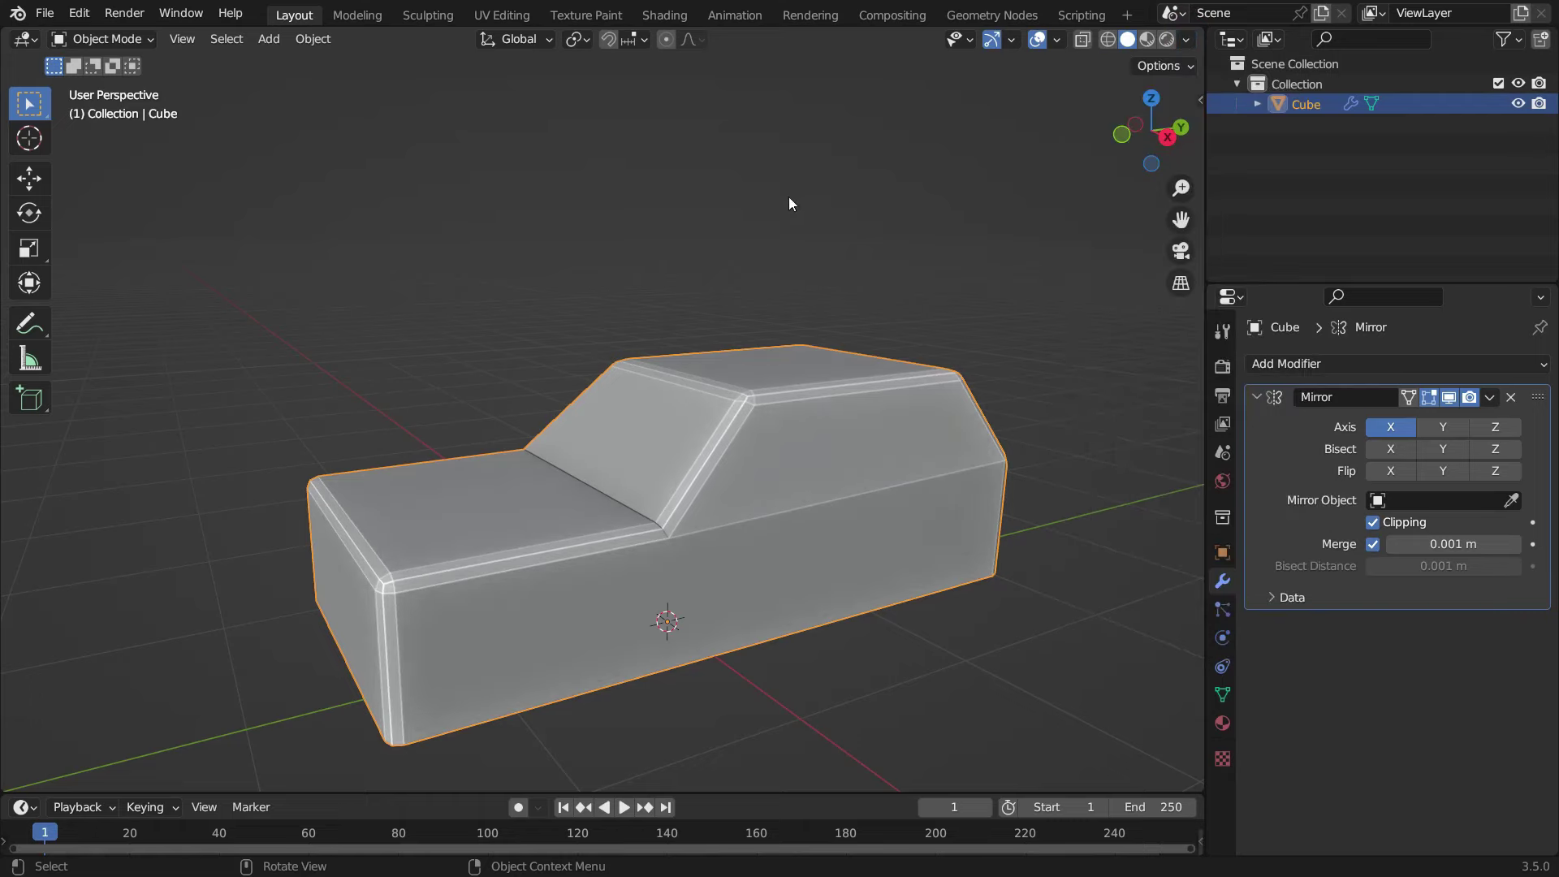
# - Add a cylinder with 24 vertices and a 90° Y rotation so it lies sideways
pyautogui.hotkey('shift', 'a')
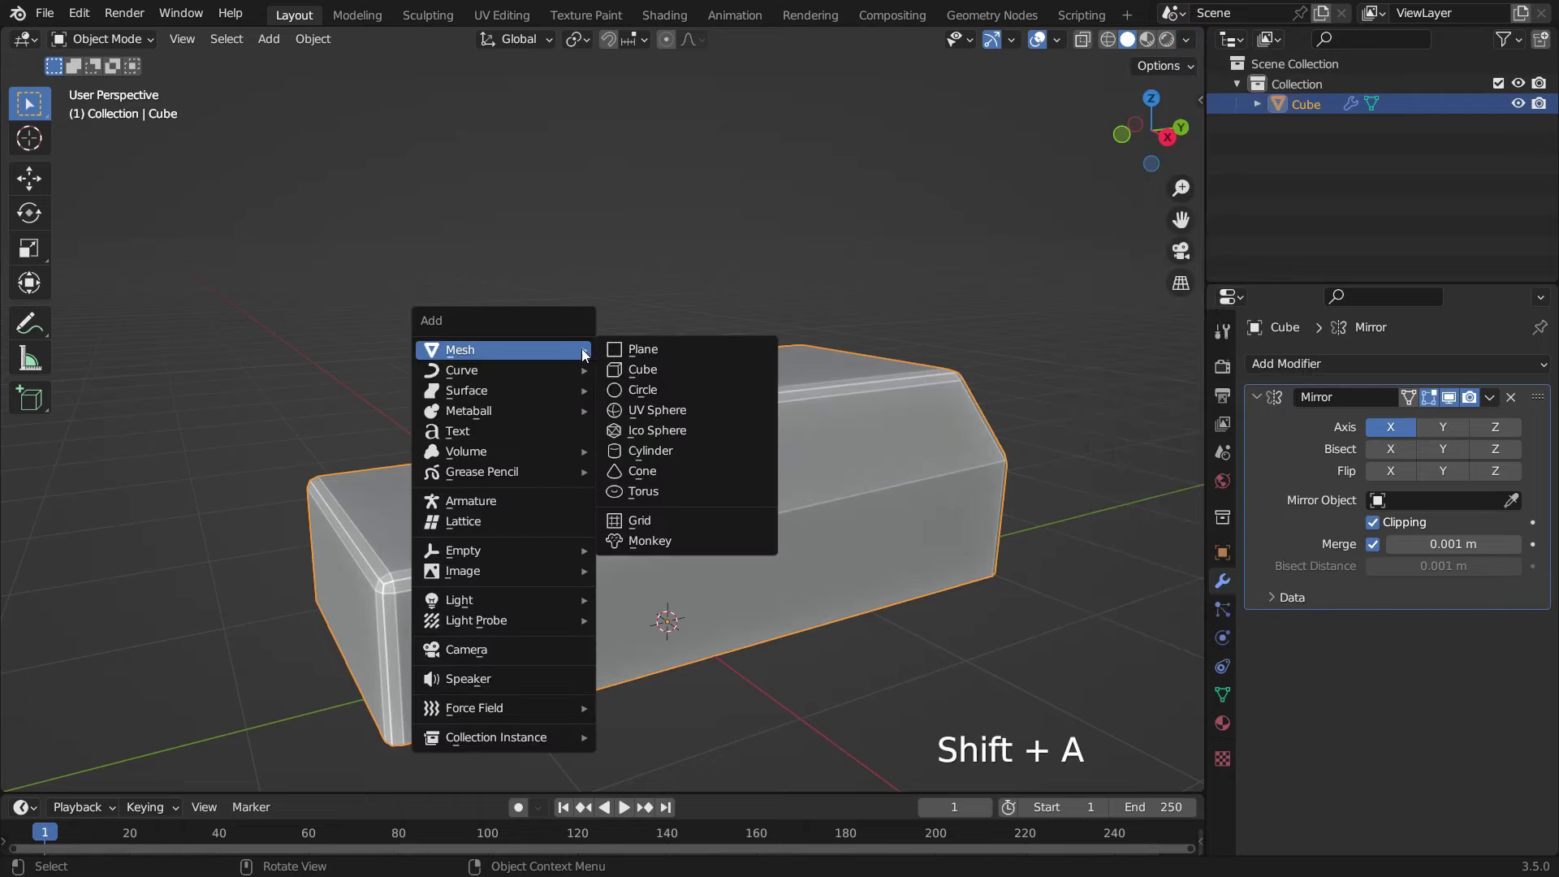
pyautogui.click(669, 448)
pyautogui.scroll(-3, 631, 266)
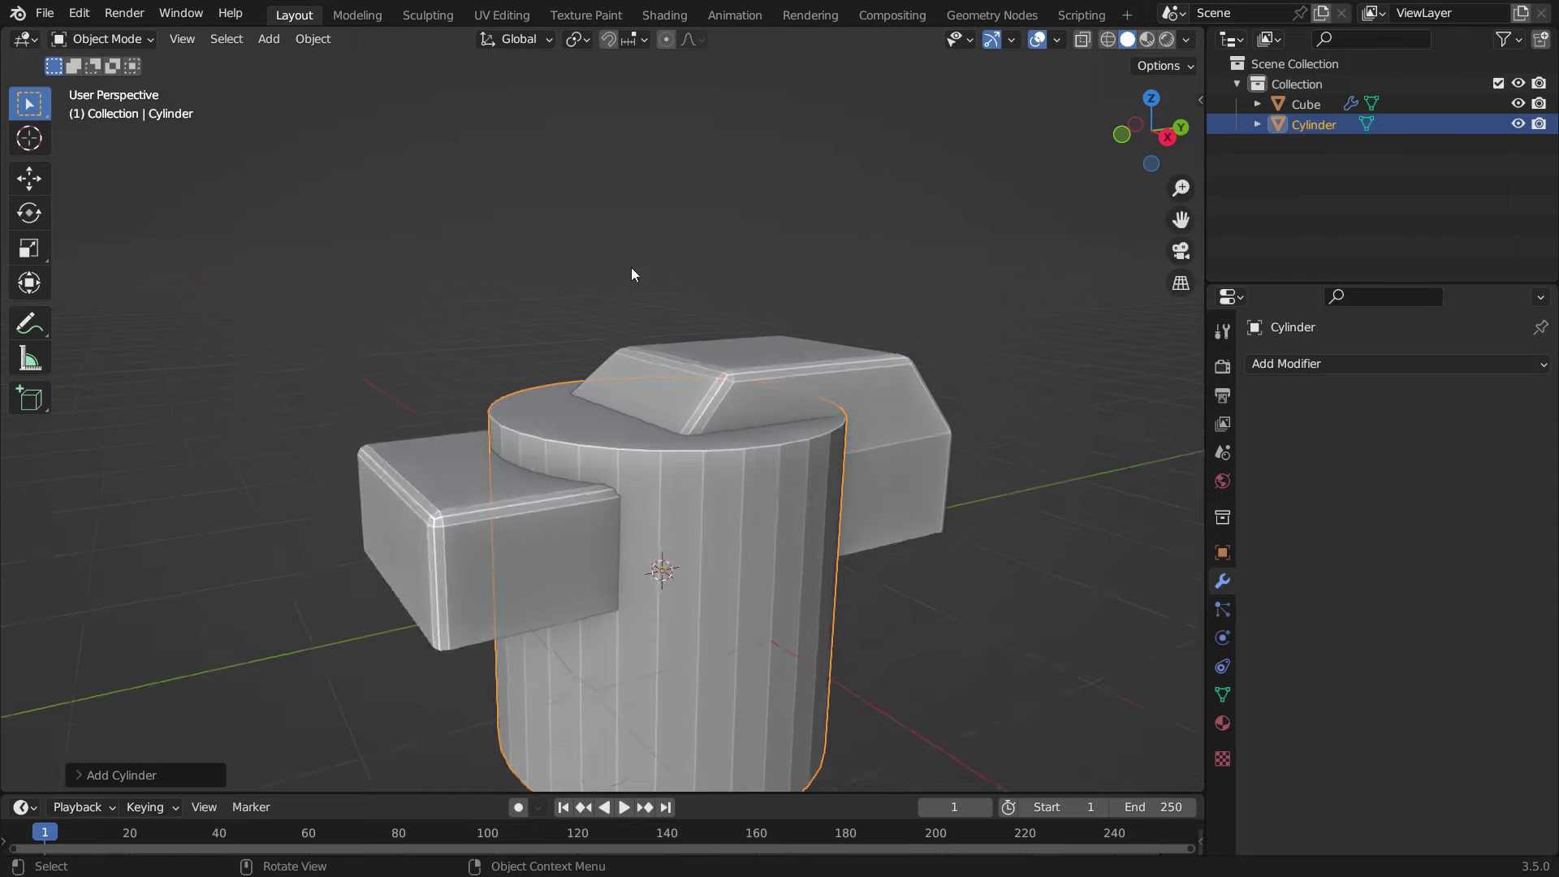
pyautogui.click(146, 776)
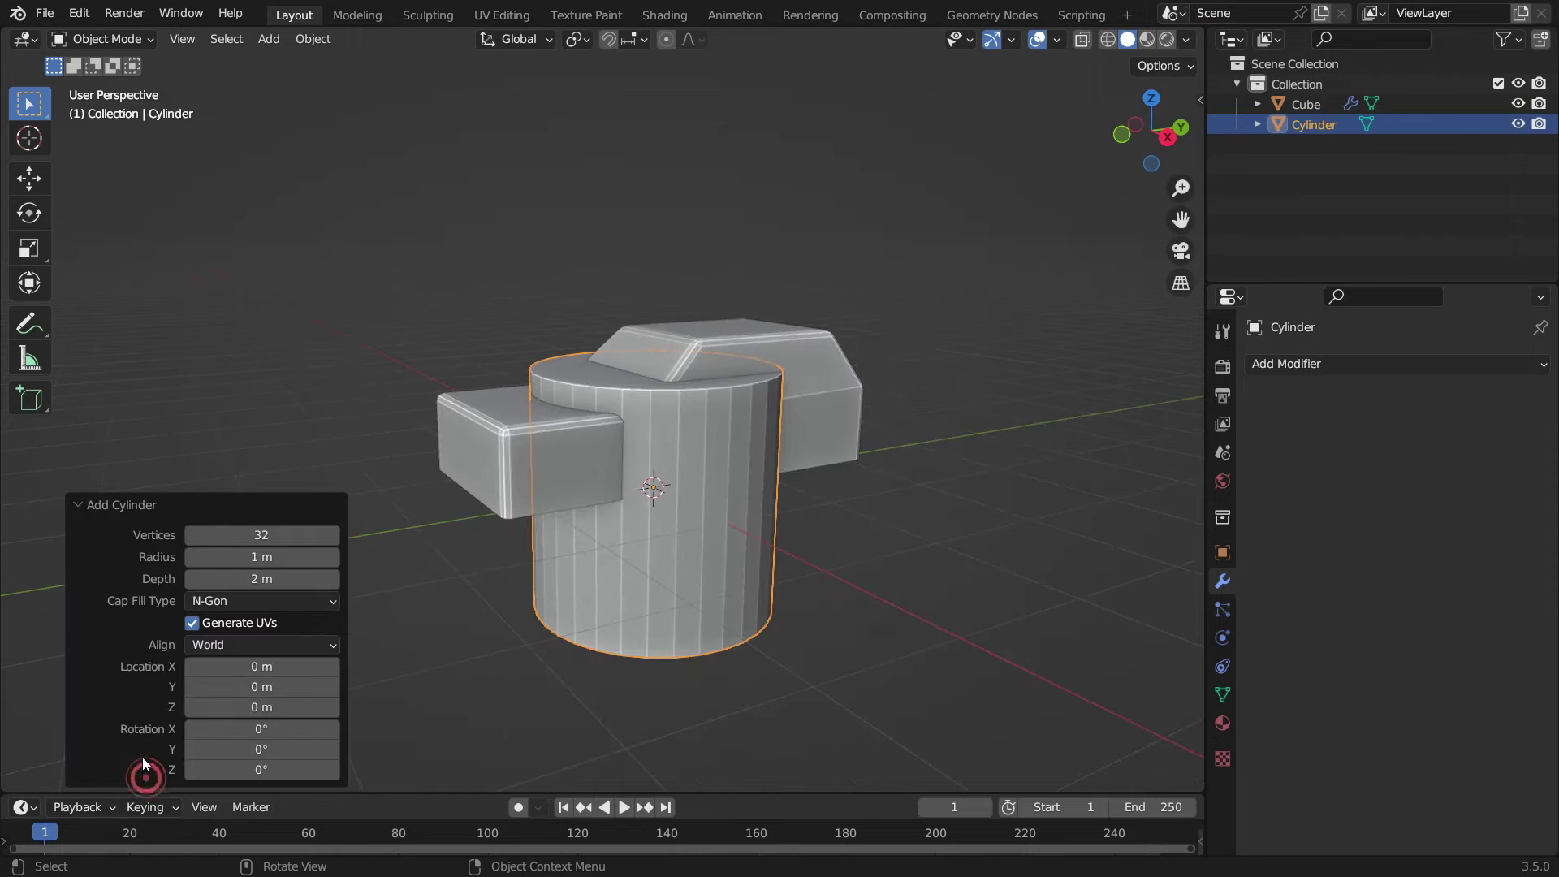
pyautogui.click(253, 537)
pyautogui.write('24')
pyautogui.press('Return')
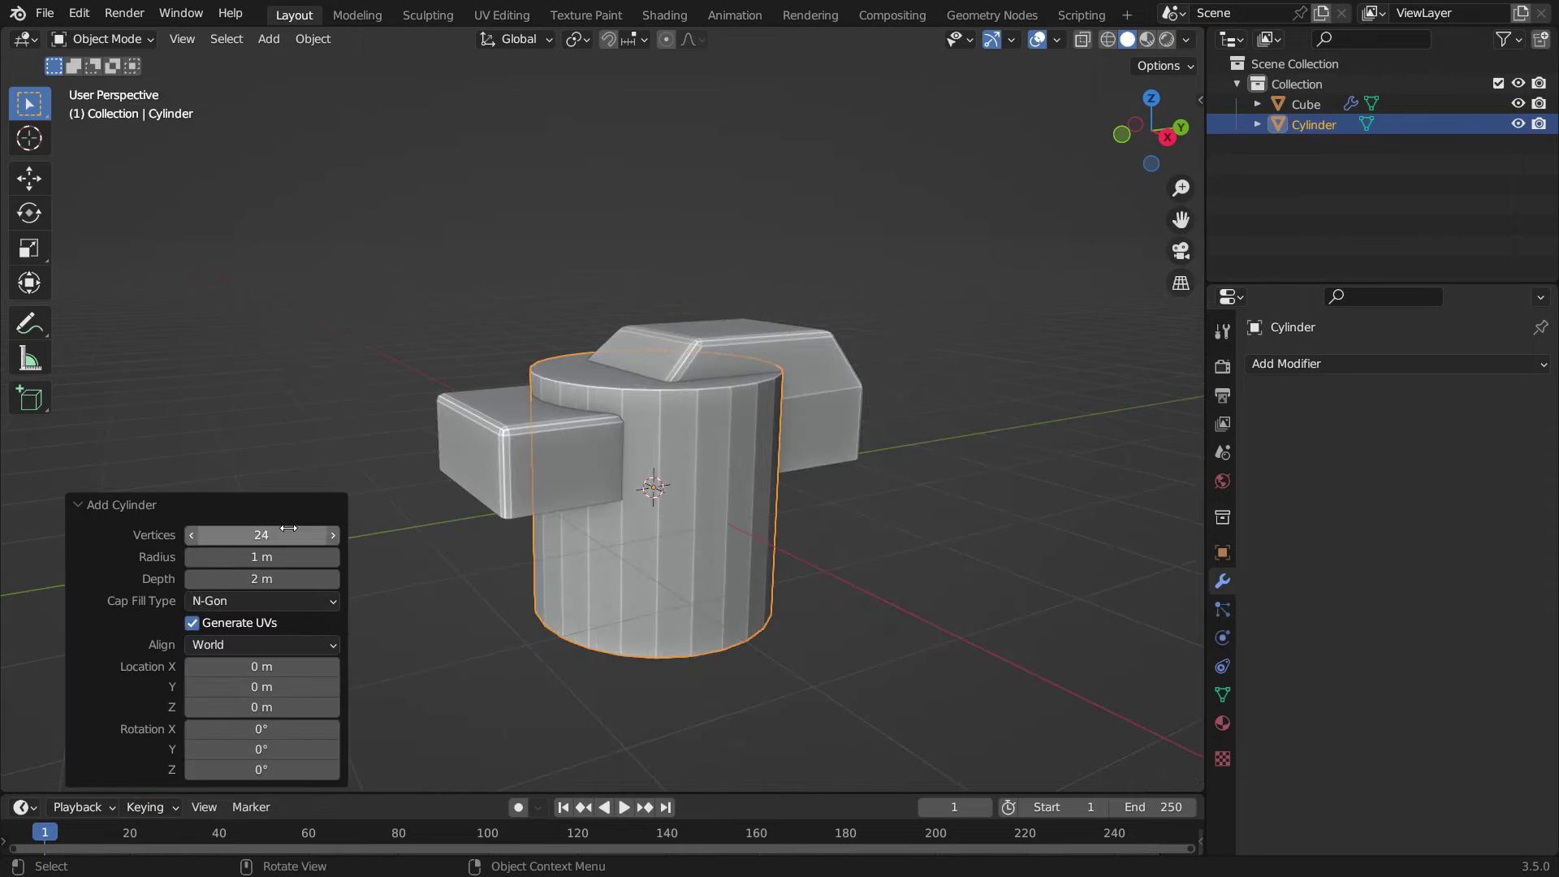
pyautogui.click(279, 749)
pyautogui.write('9')
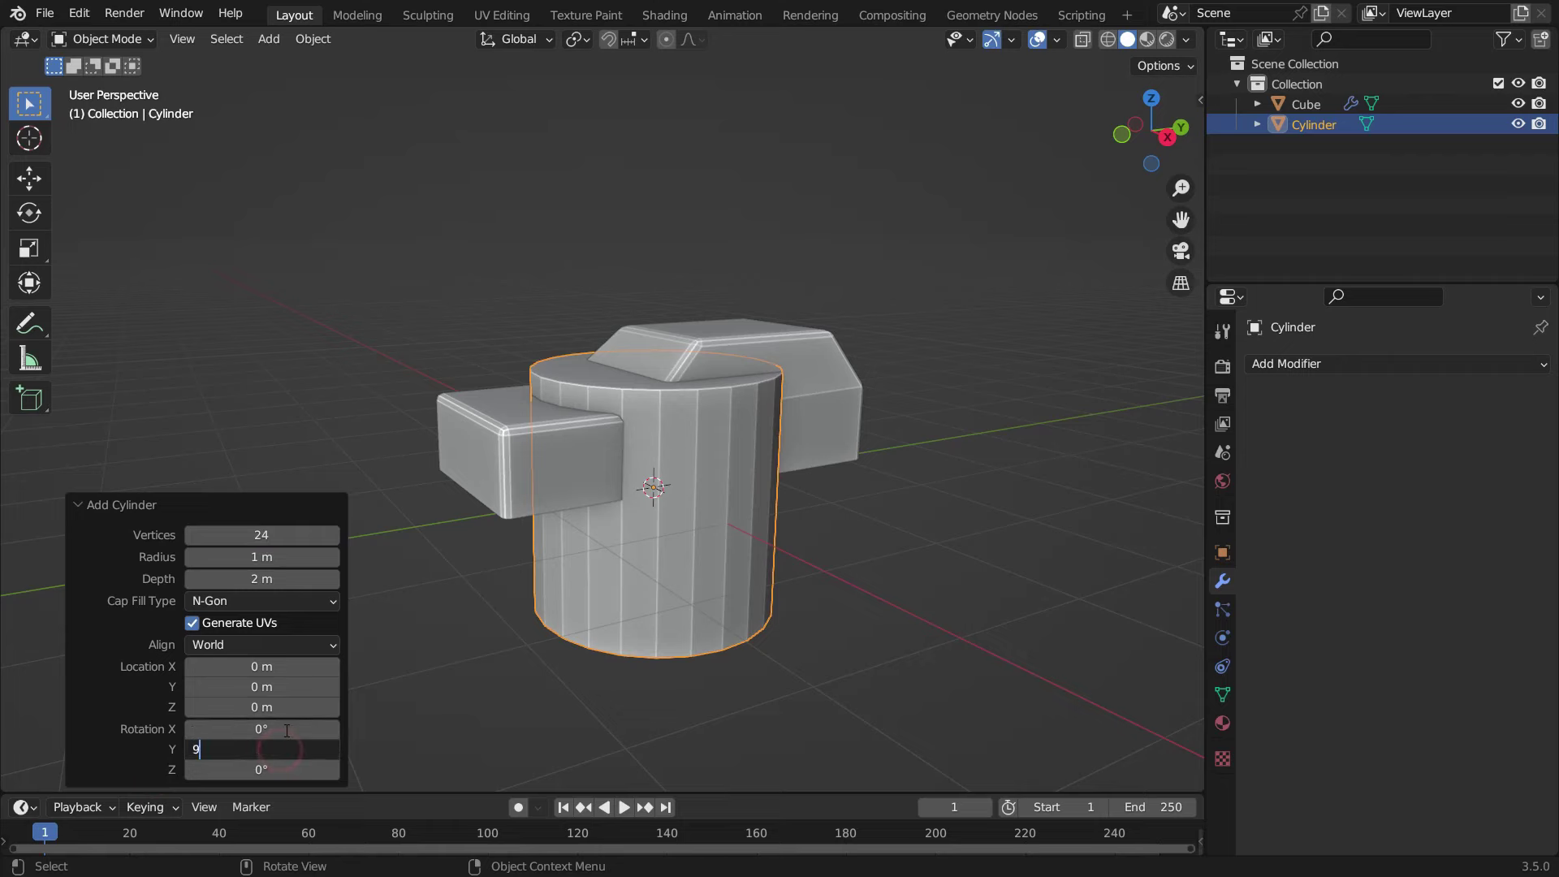
pyautogui.write('0')
pyautogui.press('Return')
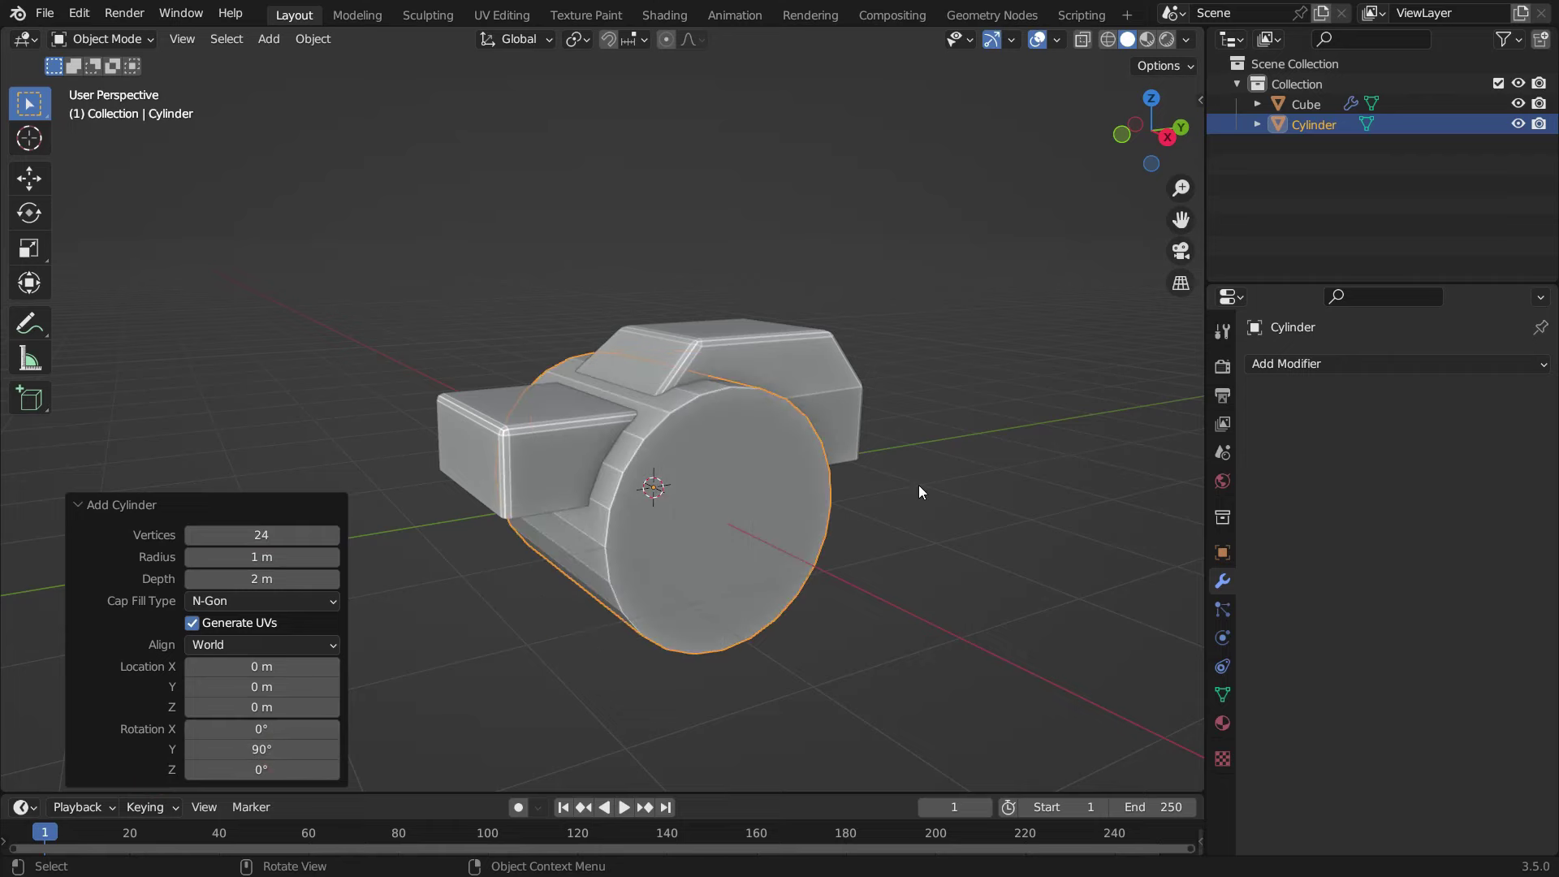
pyautogui.press('KP_3')
# - In wireframe, shrink the cylinder to wheel size at 0.95 scale and place it under the hood
pyautogui.press('z')
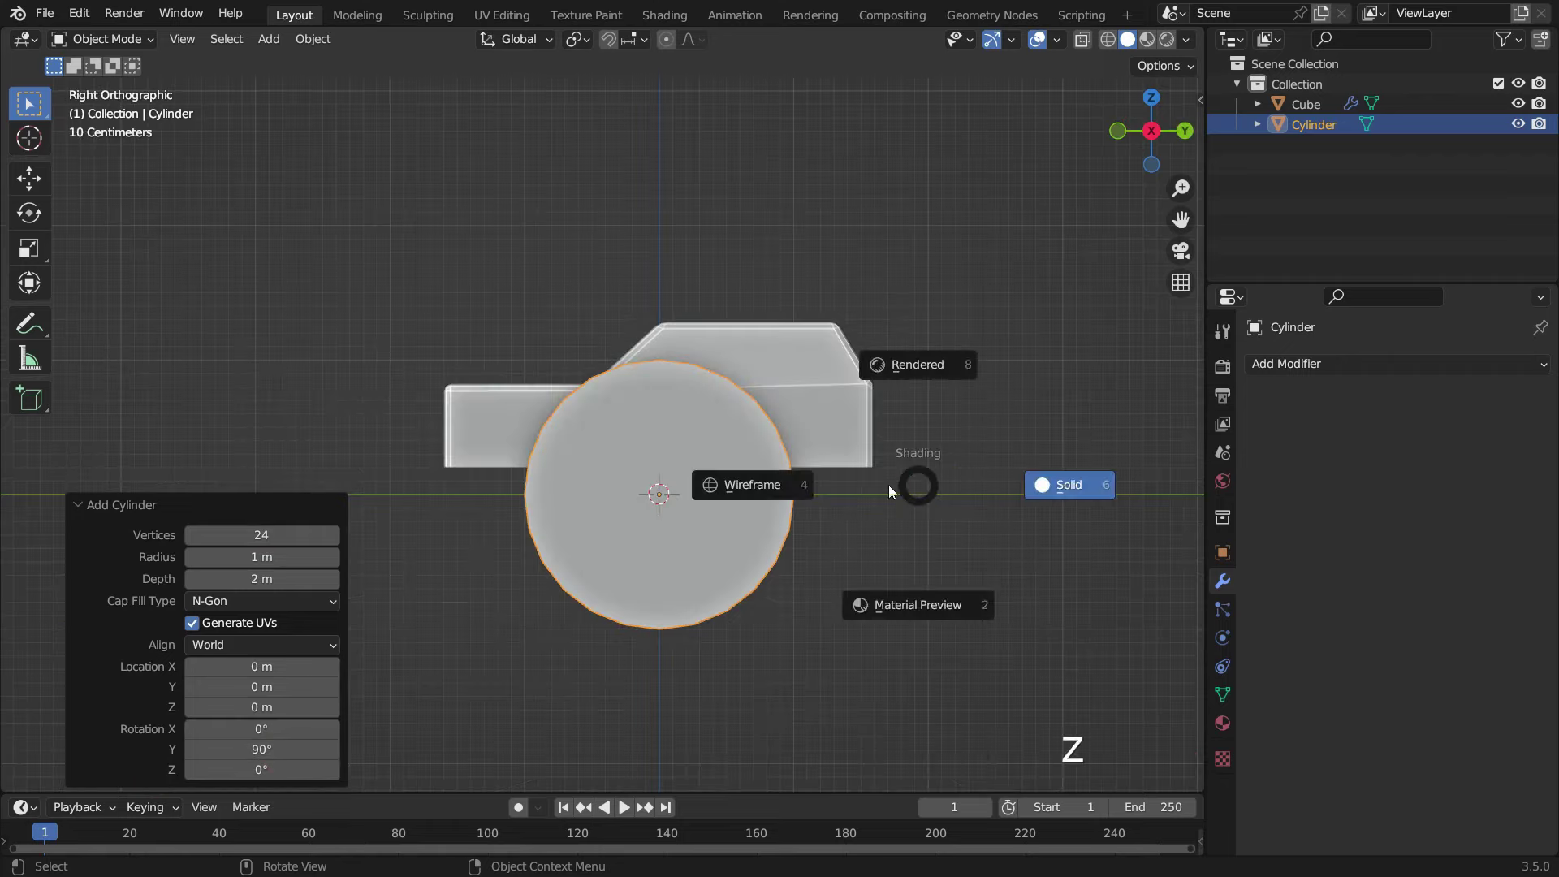
pyautogui.click(787, 480)
pyautogui.scroll(2, 454, 385)
pyautogui.press('g')
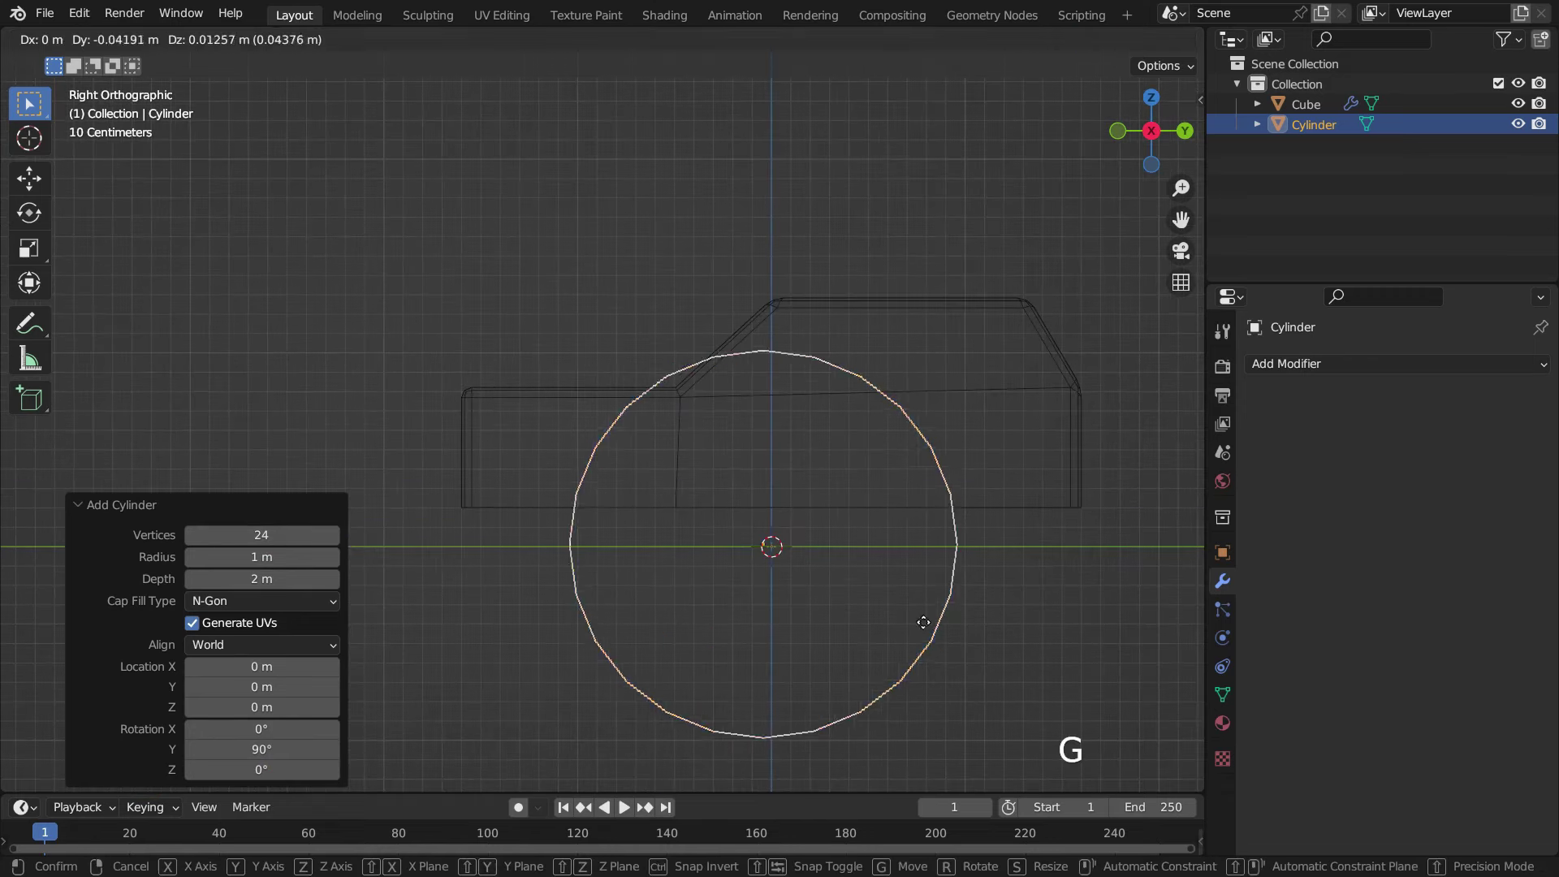
pyautogui.click(867, 665)
pyautogui.press('s')
pyautogui.click(680, 553)
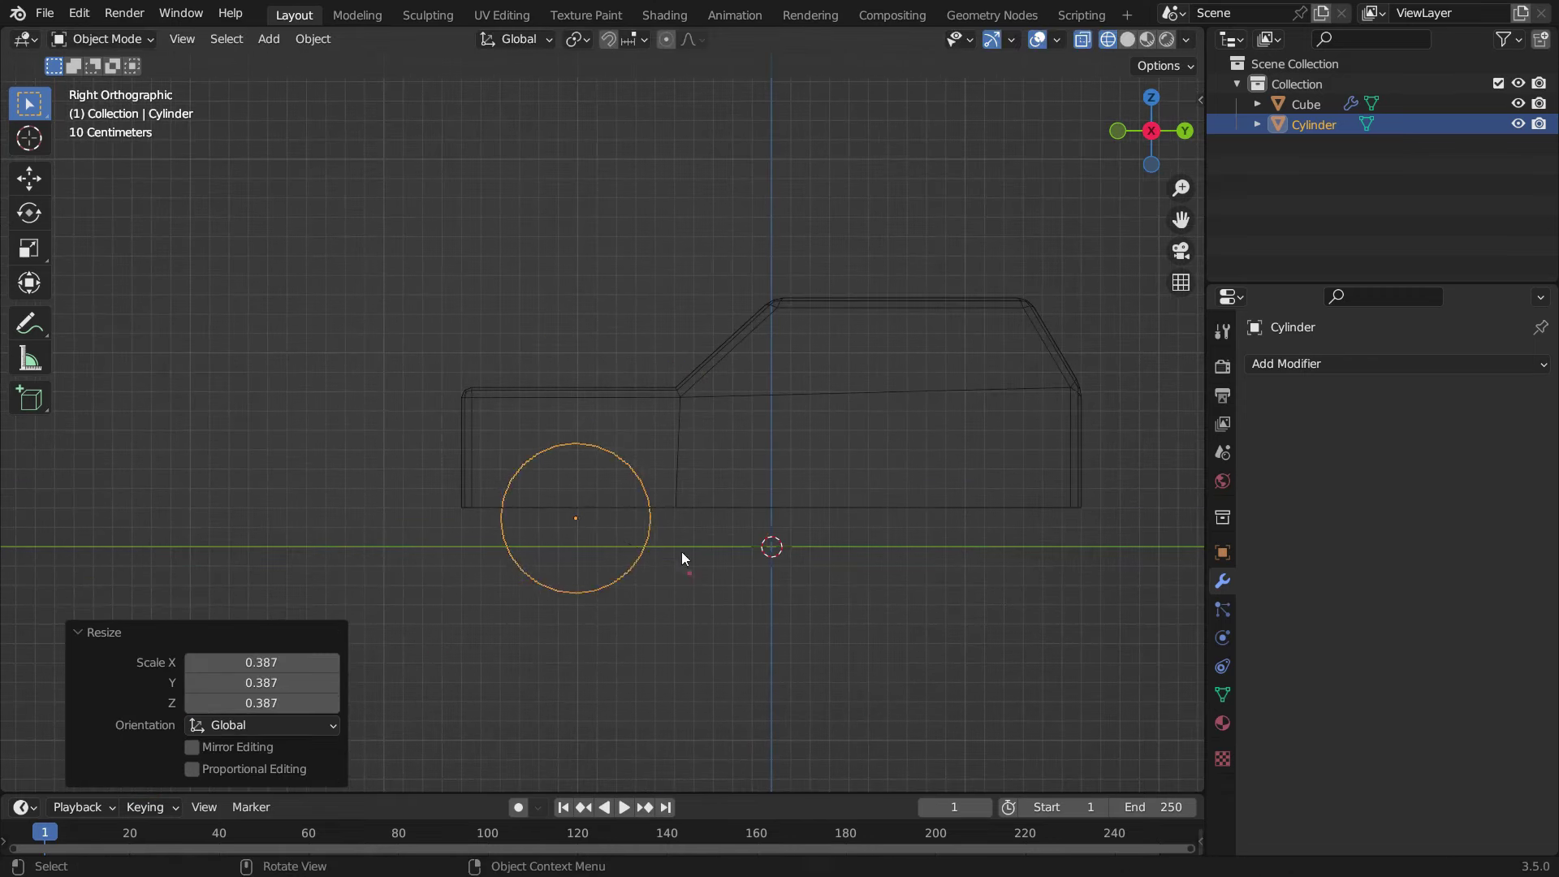
pyautogui.scroll(2, 650, 532)
pyautogui.press('g')
pyautogui.click(641, 501)
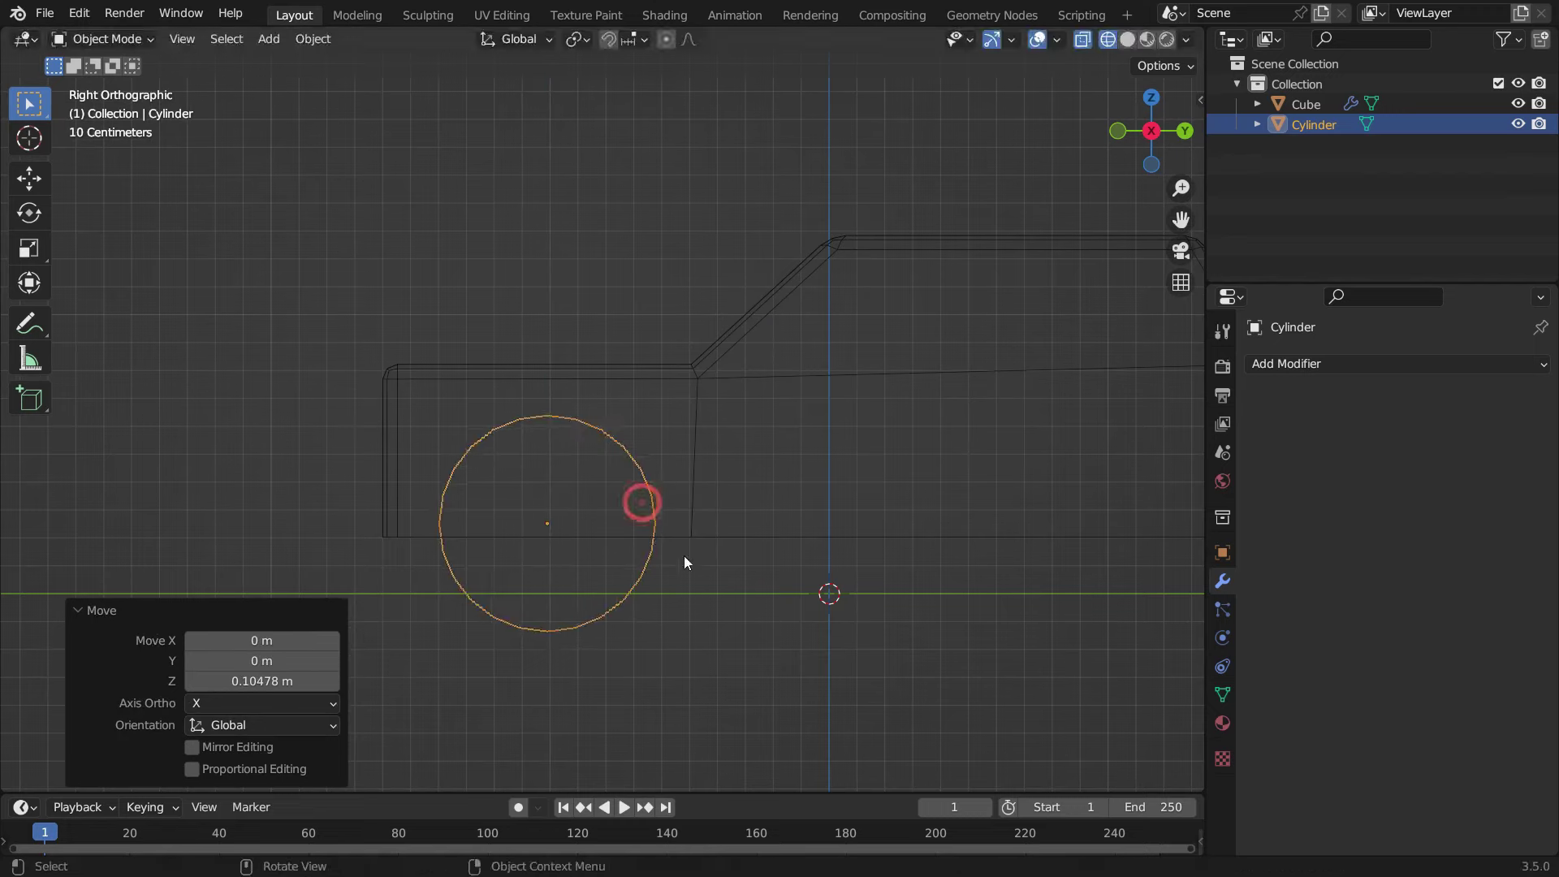
pyautogui.press('s')
pyautogui.click(737, 629)
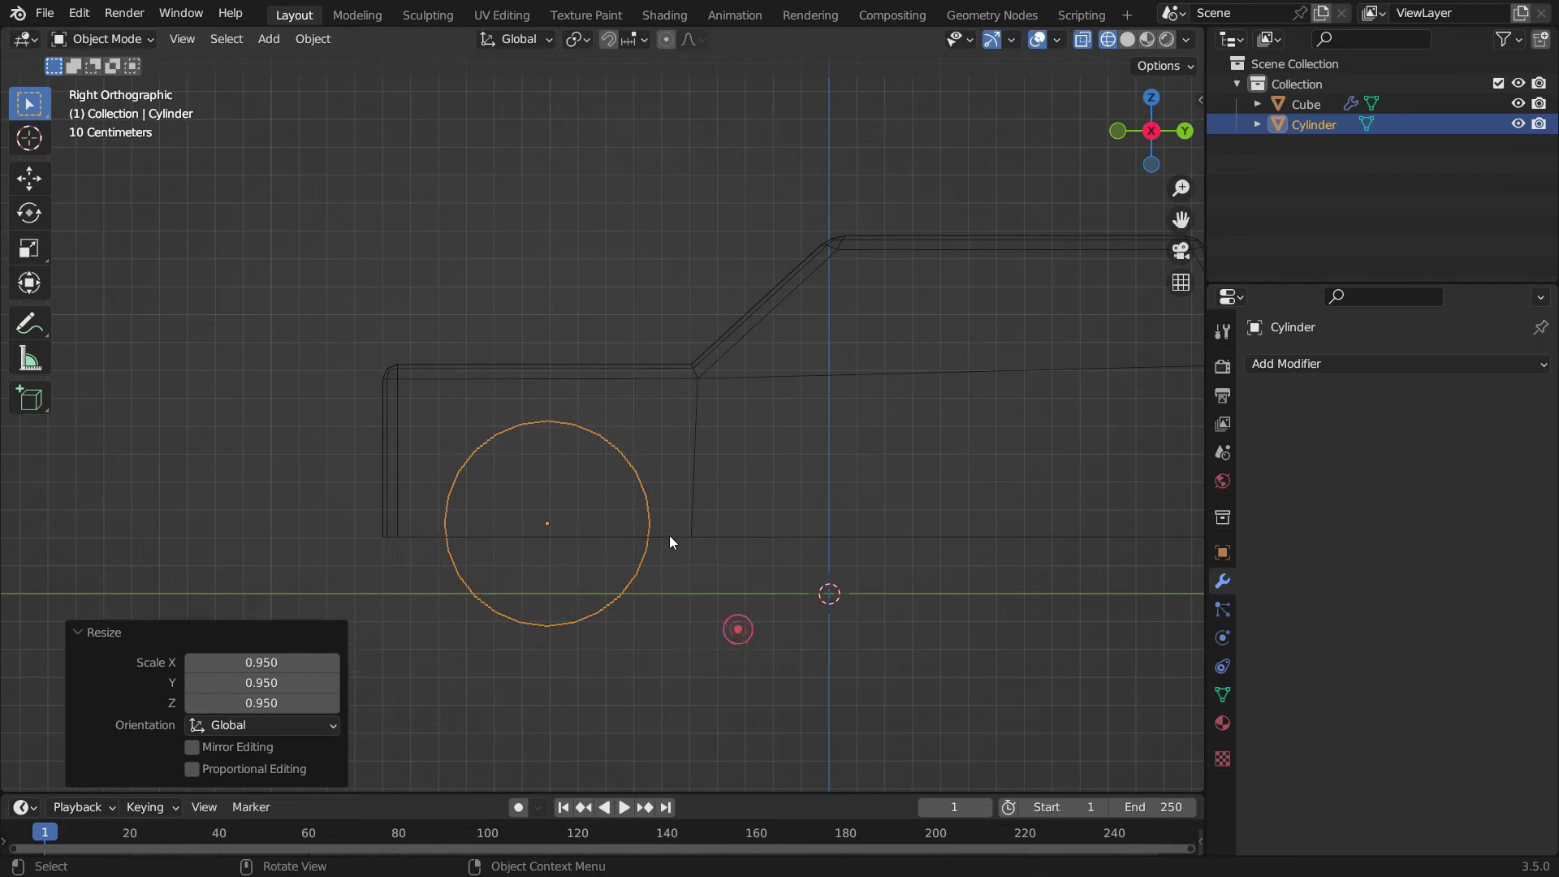
# - Move the front wheel along X out to the car's side in the front view
pyautogui.press('KP_1')
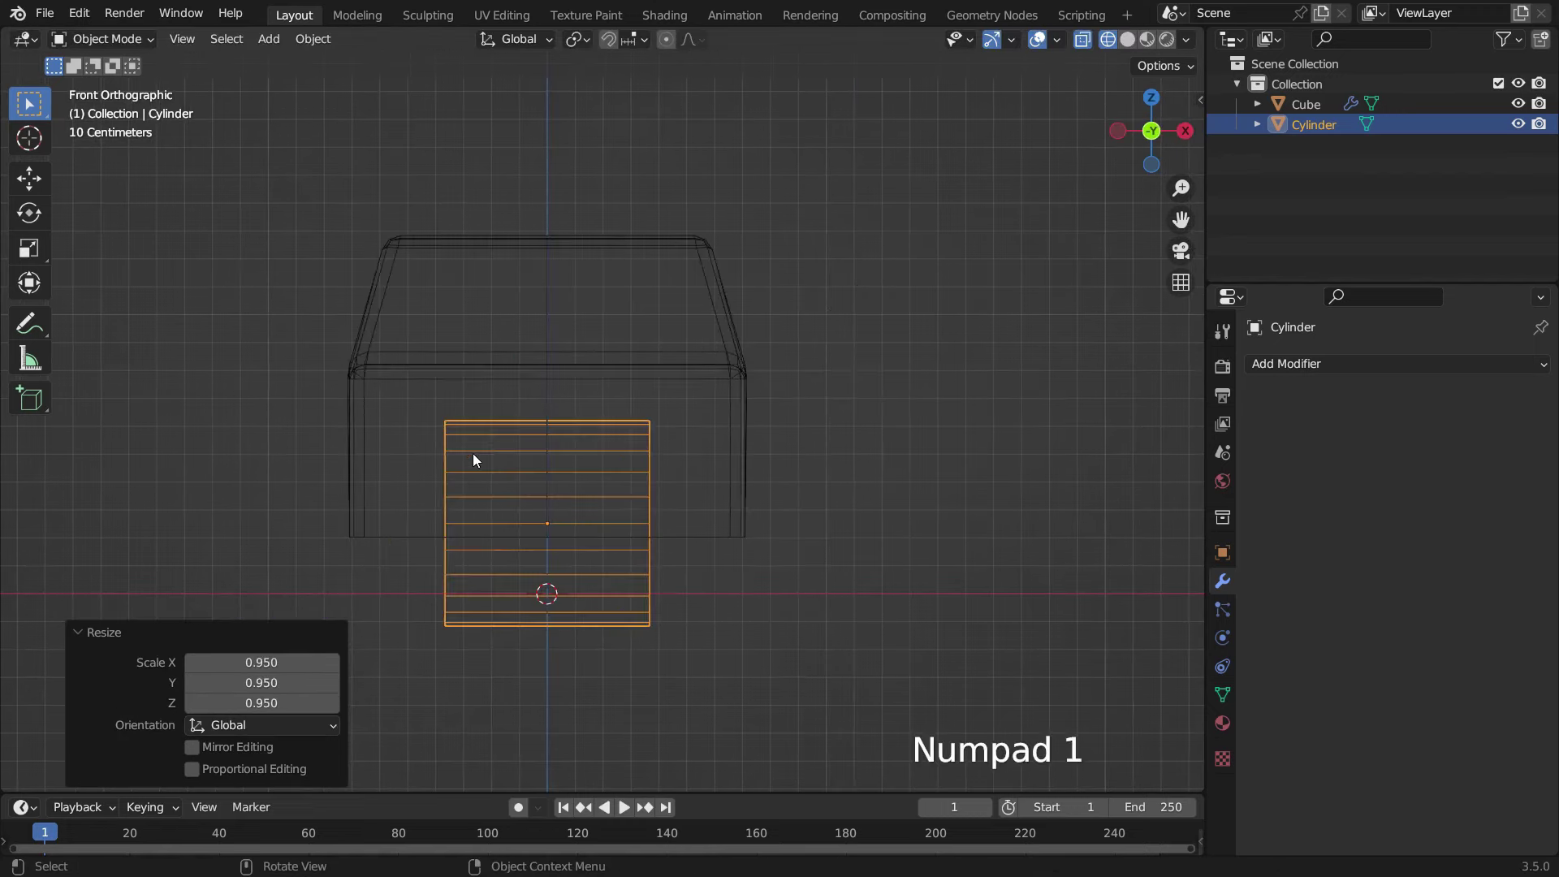
pyautogui.press('g')
pyautogui.press('x')
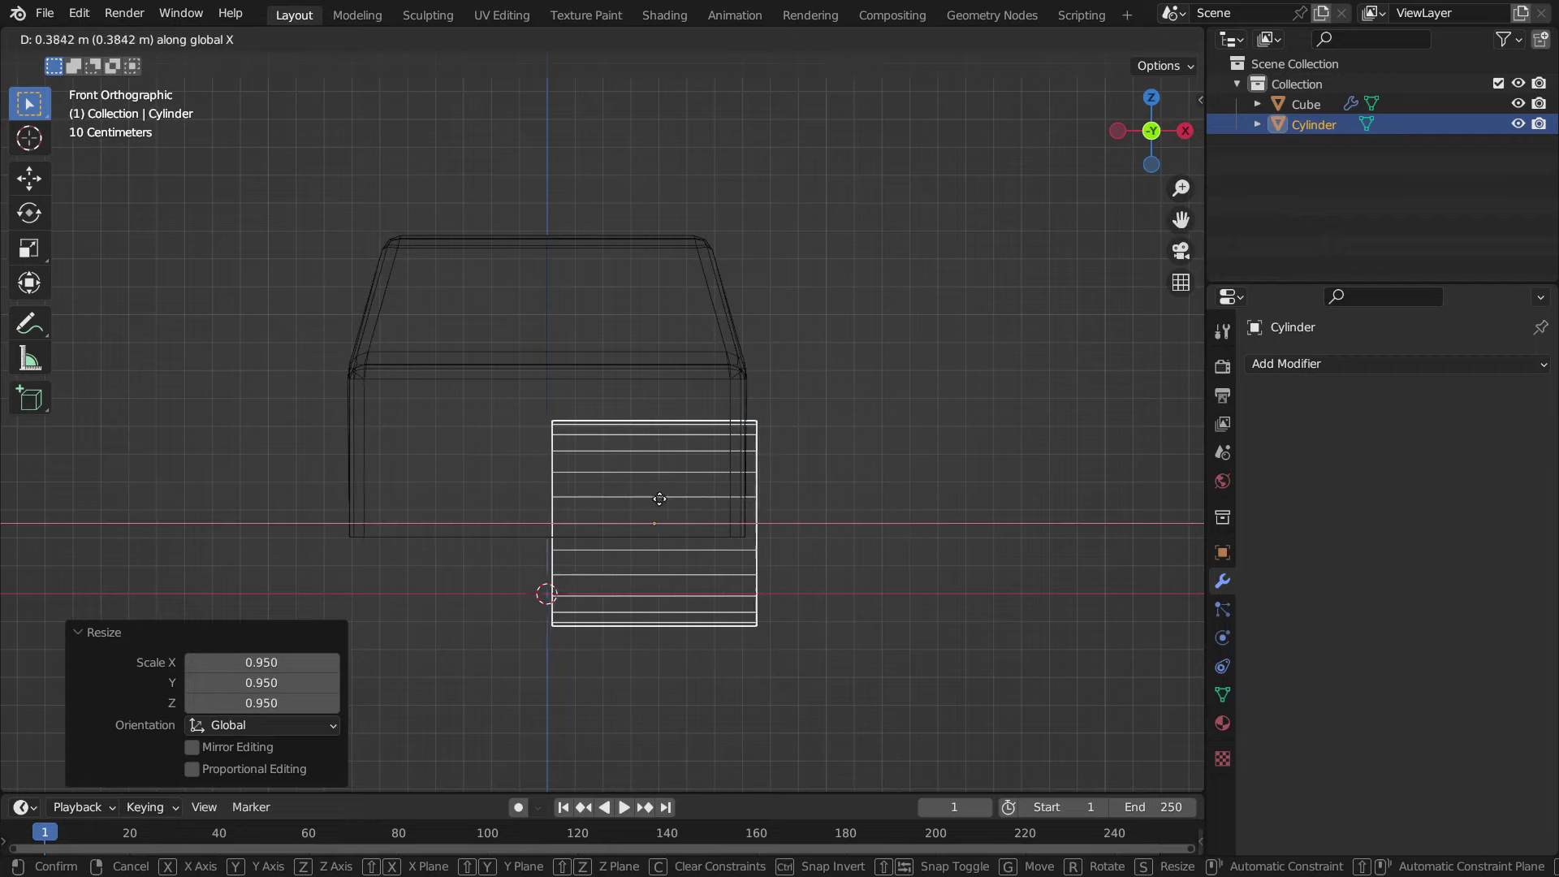
pyautogui.click(769, 512)
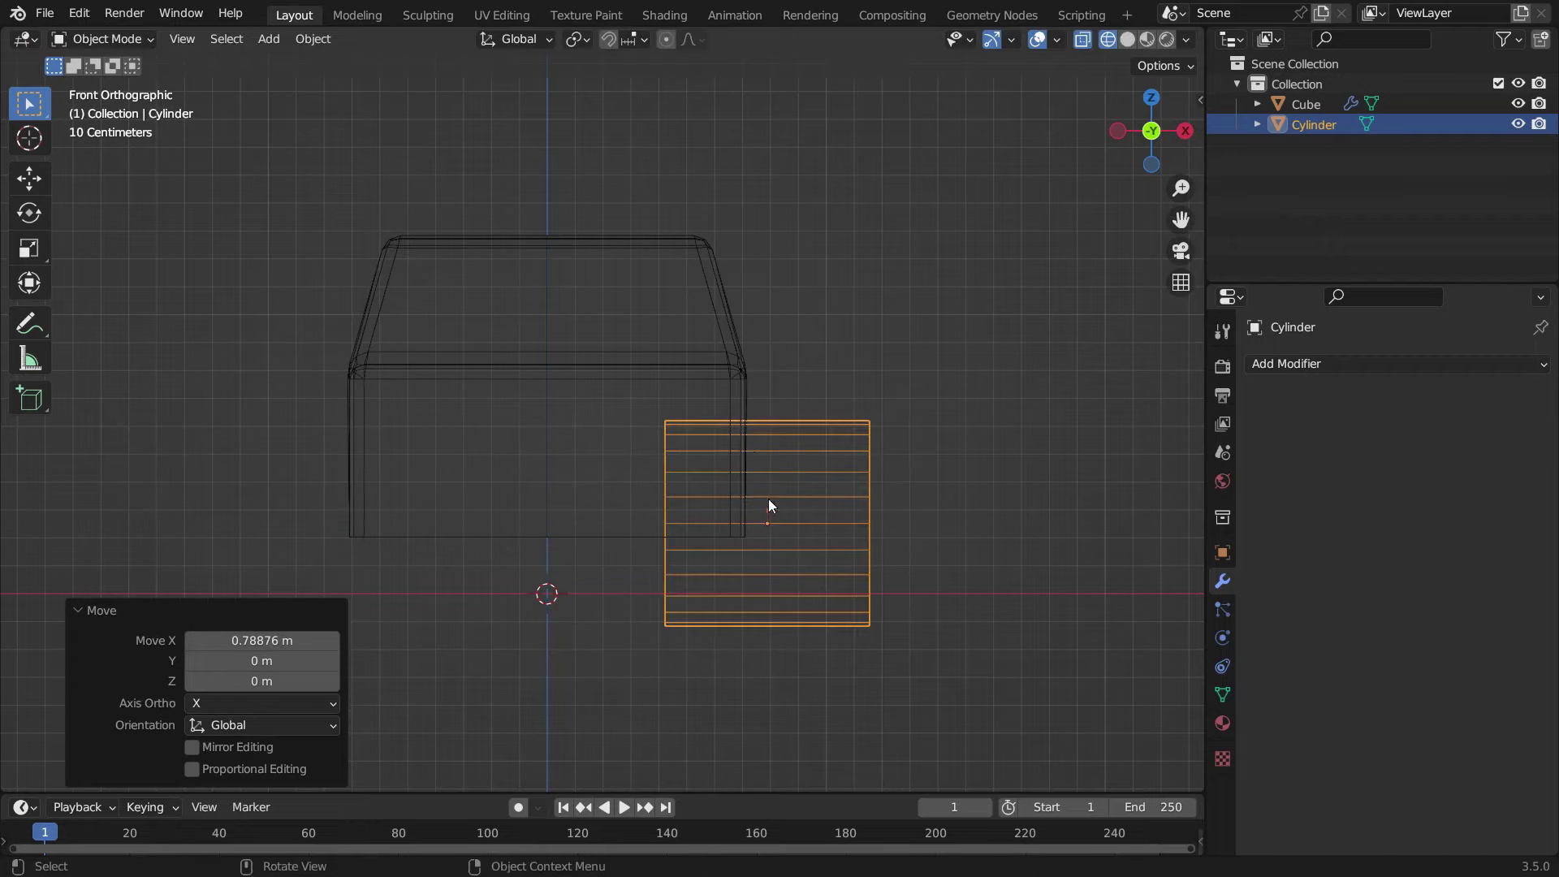
# - Duplicate the wheel 2.1375 m along Y to the rear, return to solid shading and select both wheels
pyautogui.scroll(-1, 709, 475)
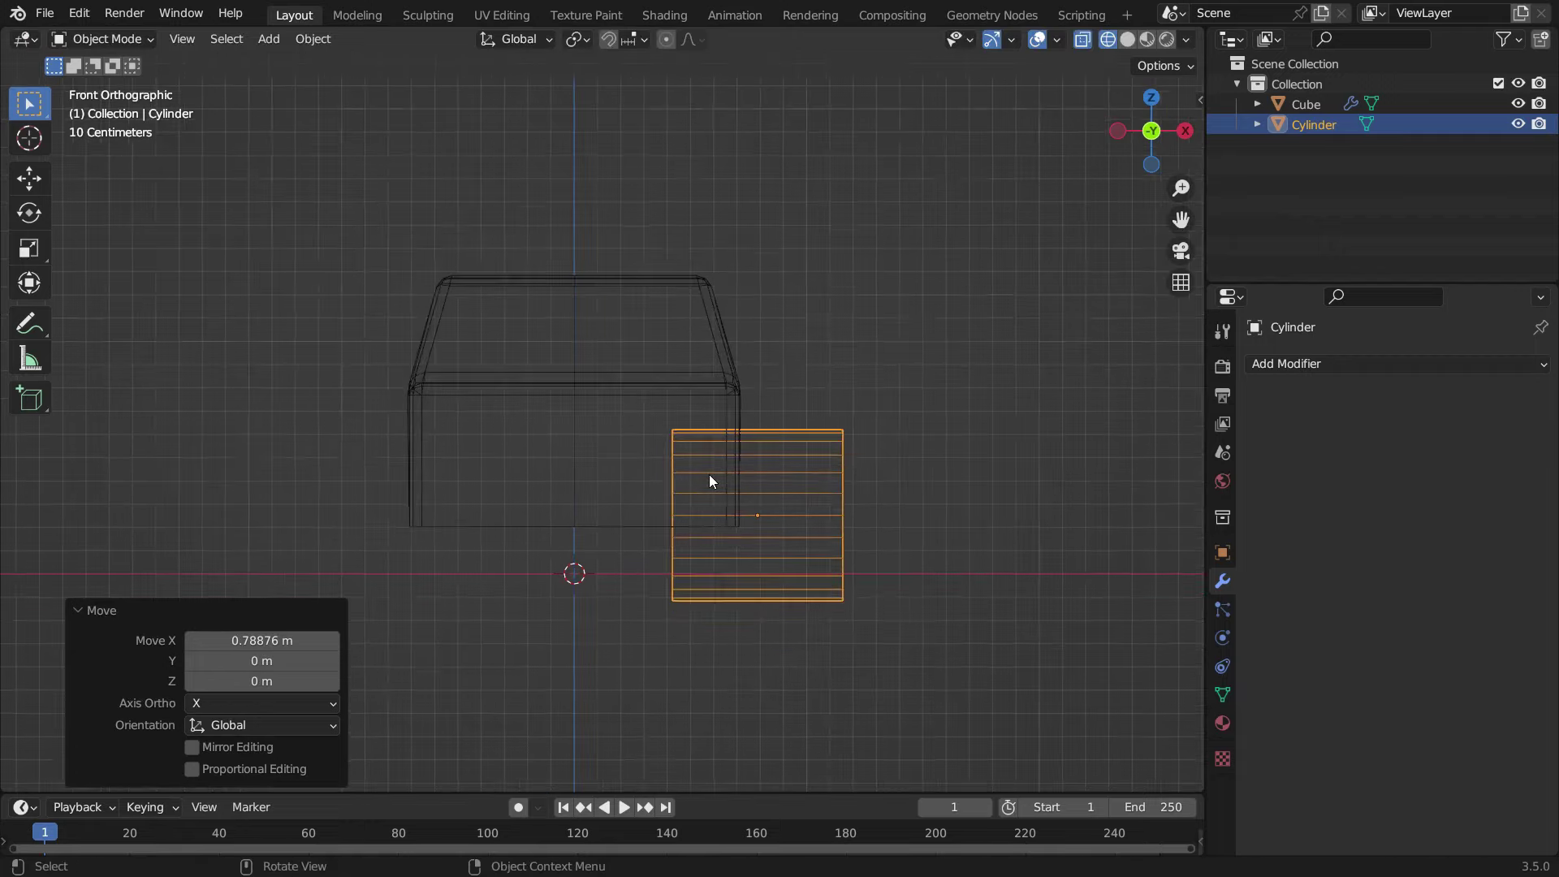
pyautogui.press('KP_3')
pyautogui.keyDown('shift'); pyautogui.moveTo(712, 489); pyautogui.dragTo(411, 407, button='middle'); pyautogui.keyUp('shift')
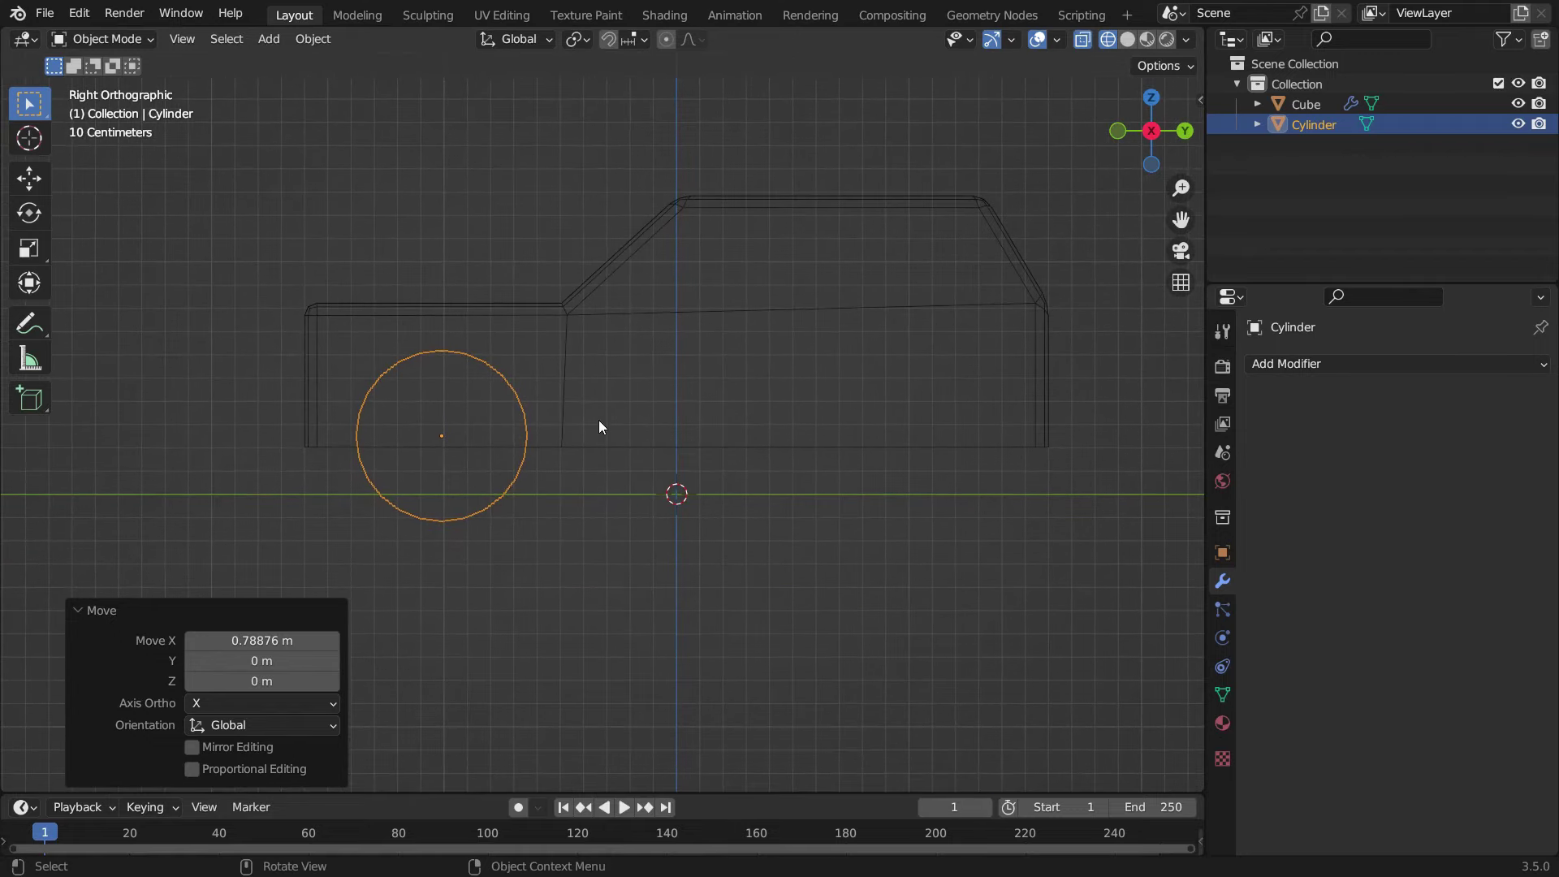
pyautogui.hotkey('shift', 'd')
pyautogui.press('y')
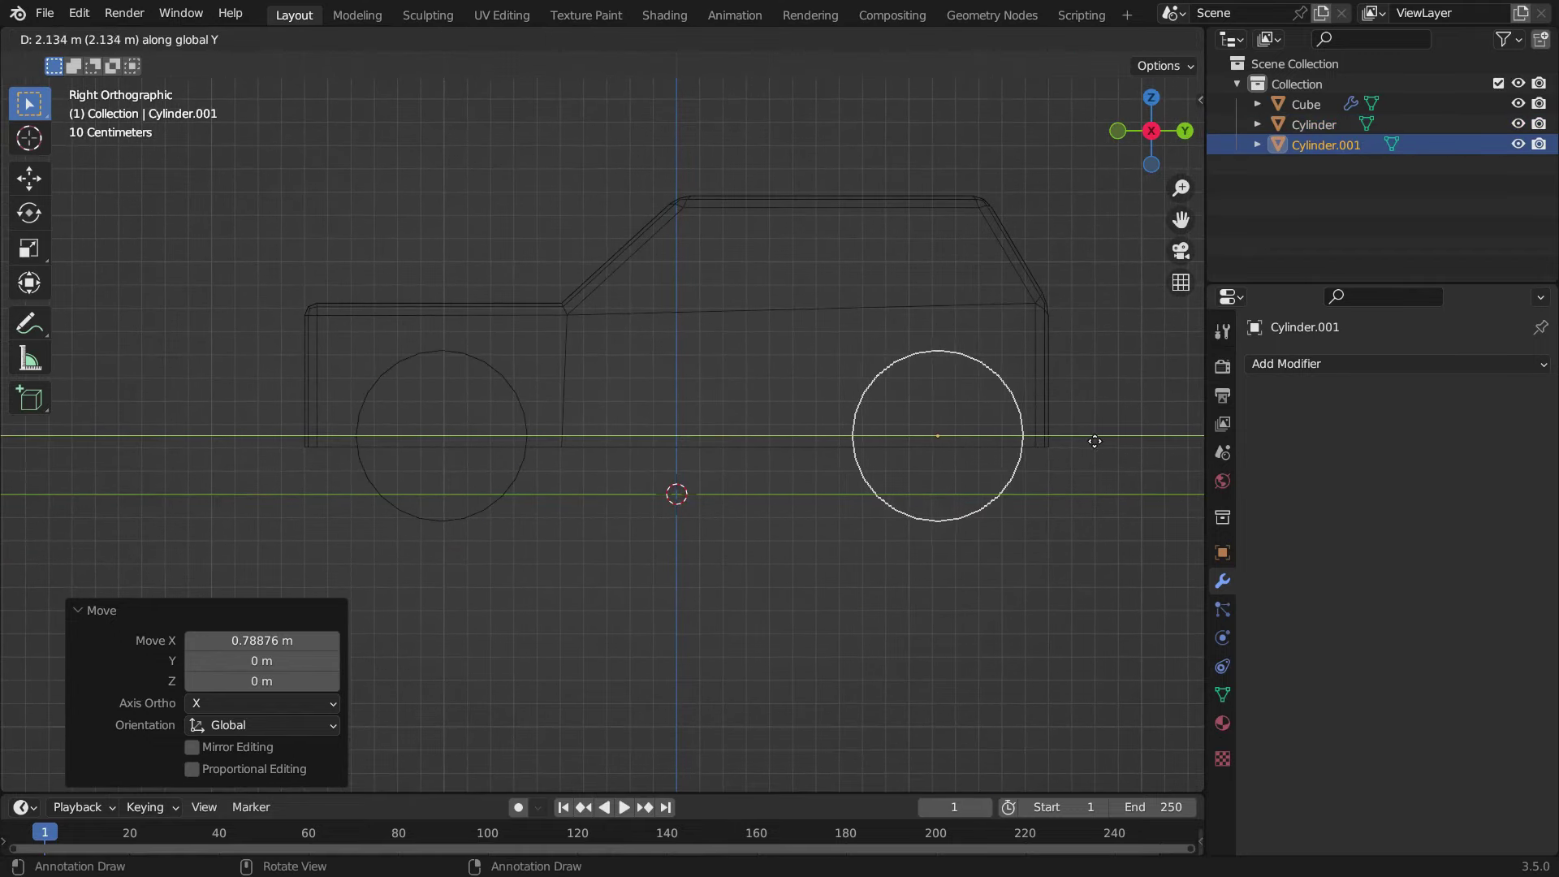
pyautogui.click(1097, 444)
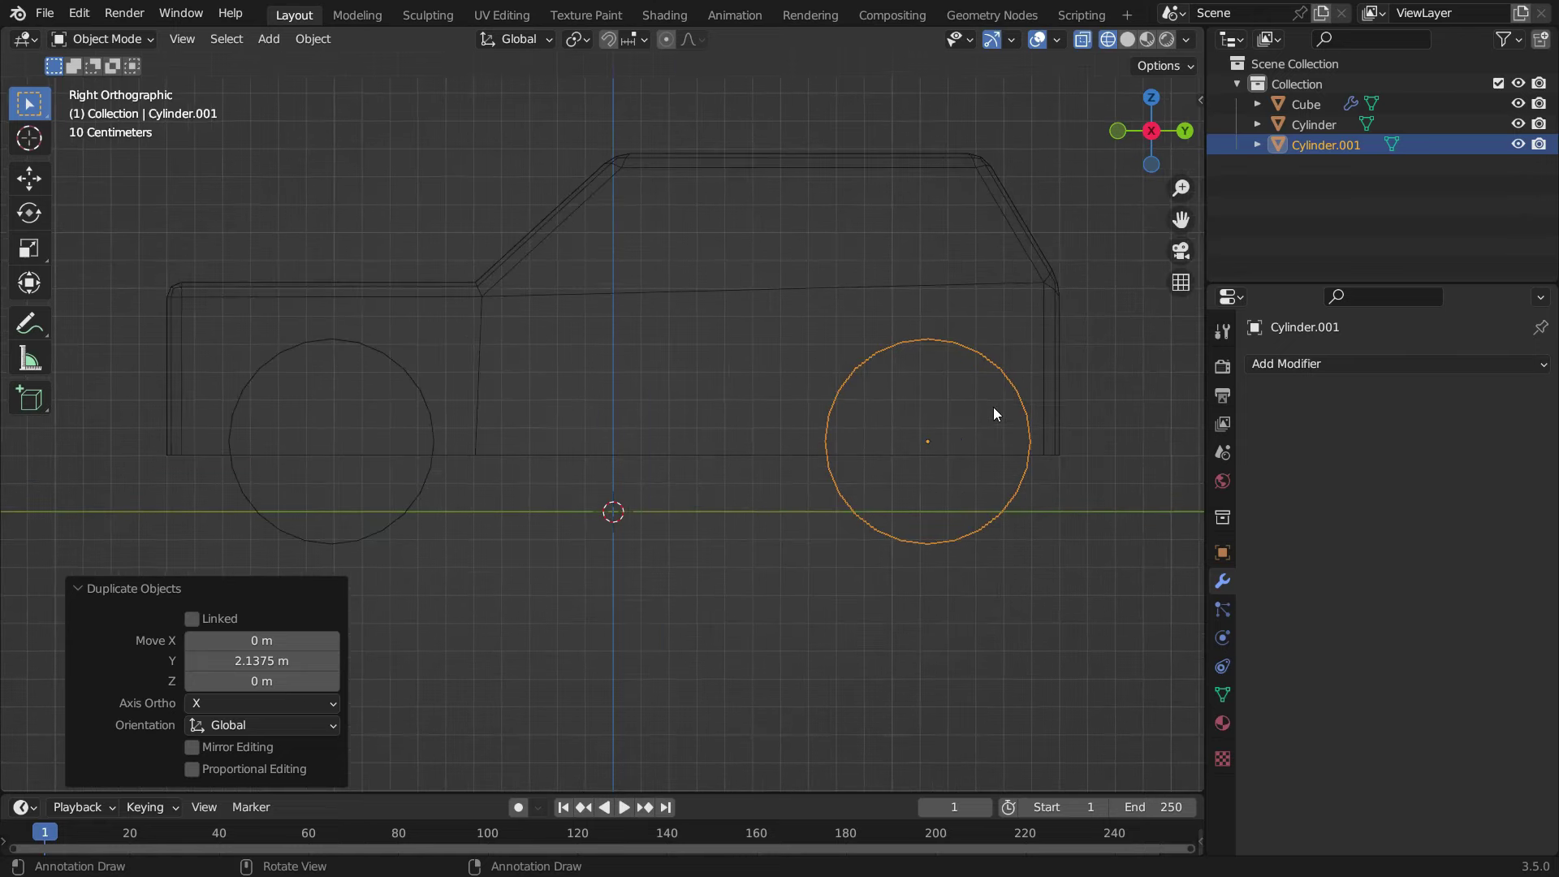
pyautogui.moveTo(992, 407); pyautogui.dragTo(734, 534, button='middle')
pyautogui.press('z')
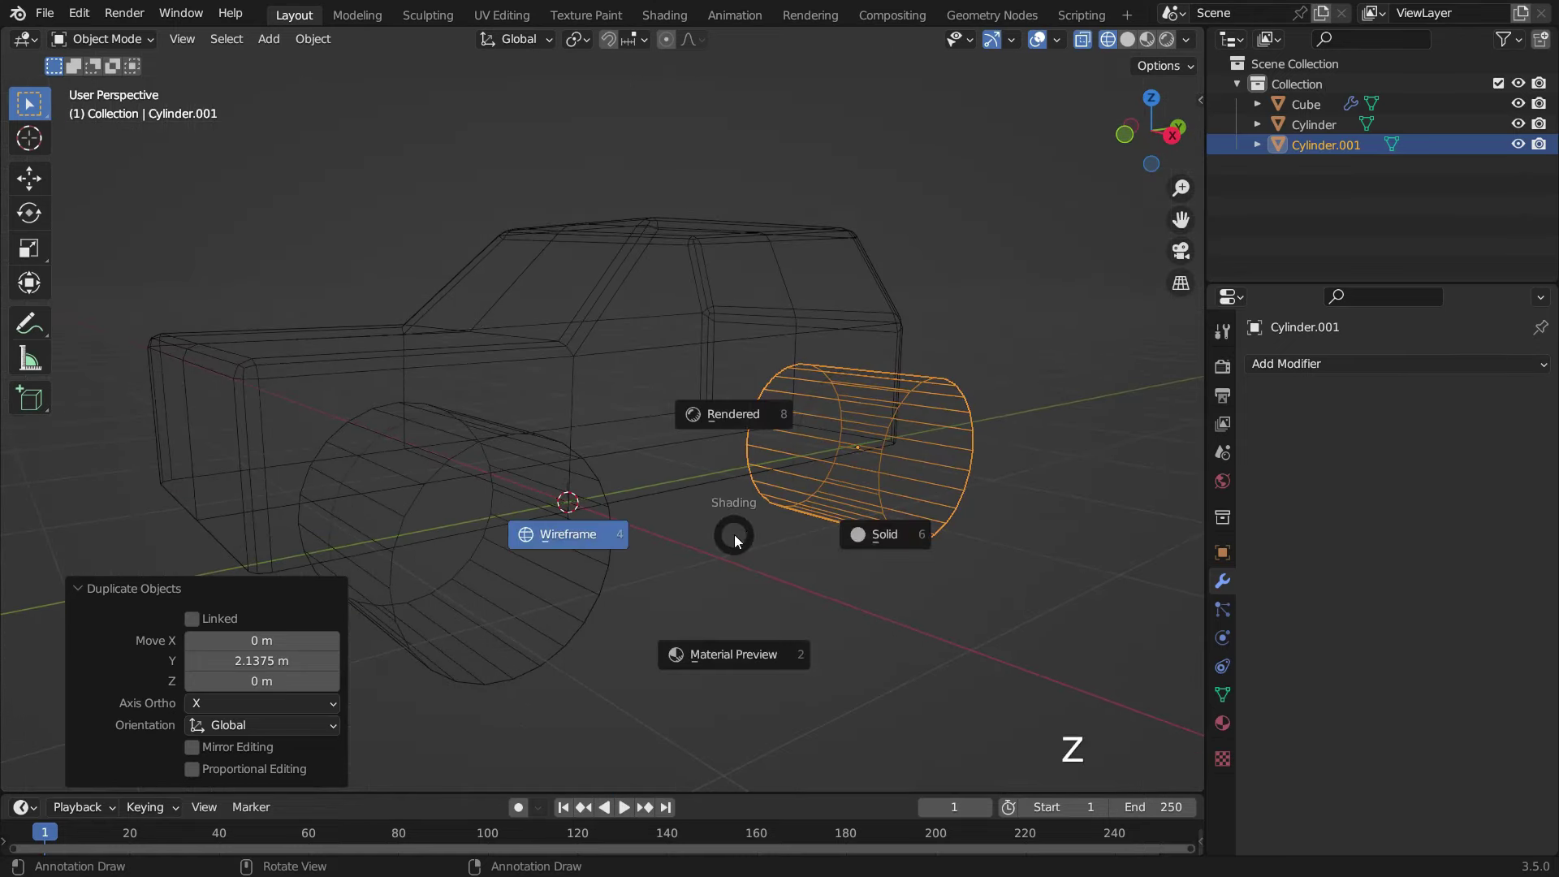
pyautogui.click(881, 529)
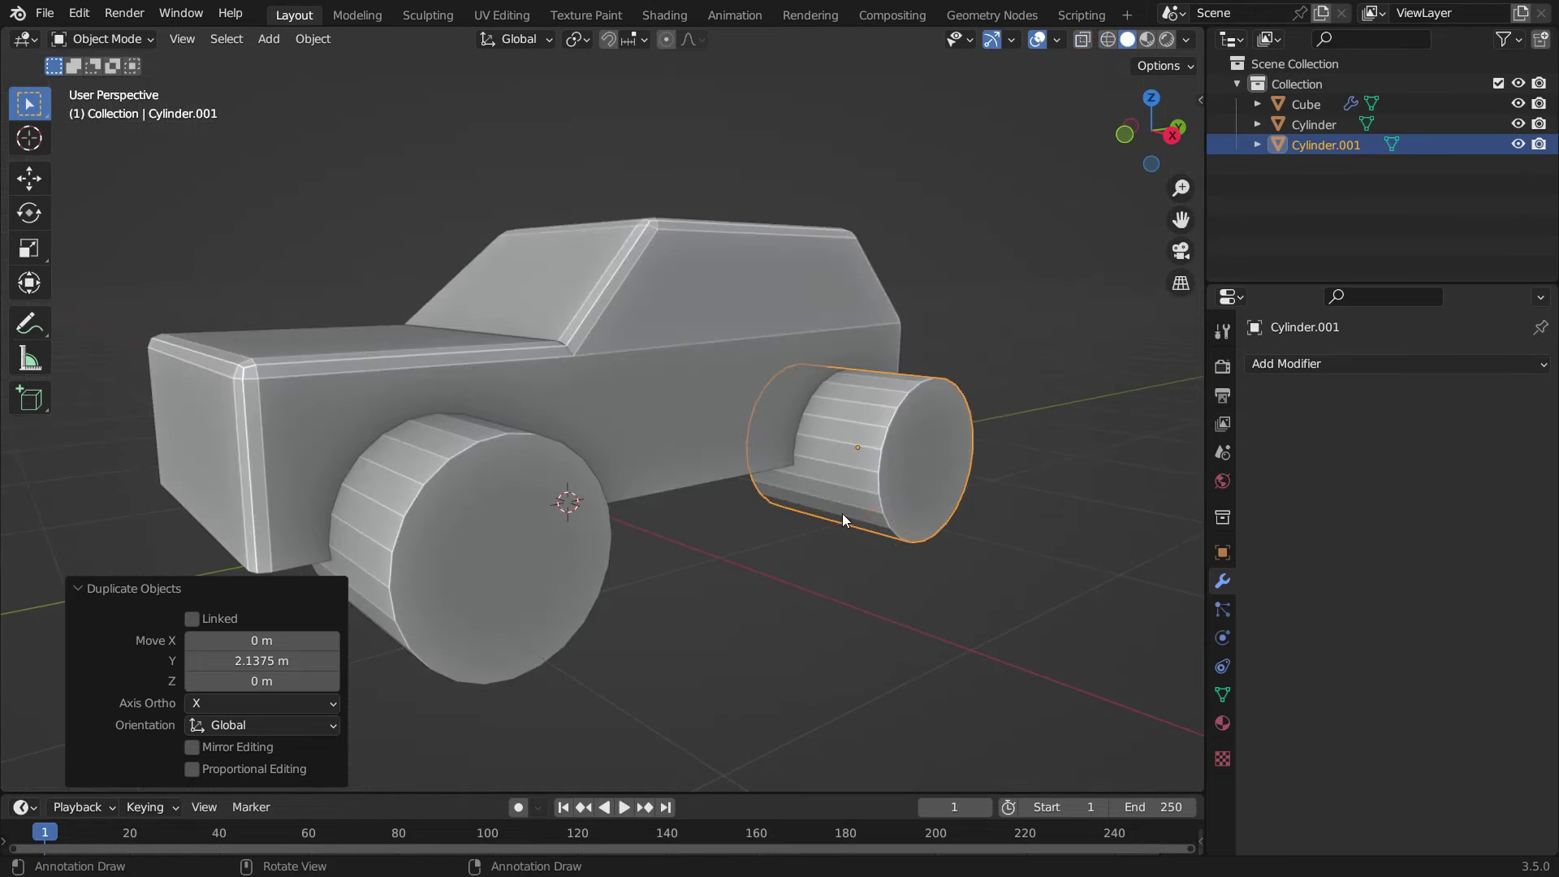
pyautogui.keyDown('shift'); pyautogui.click(474, 478); pyautogui.keyUp('shift')
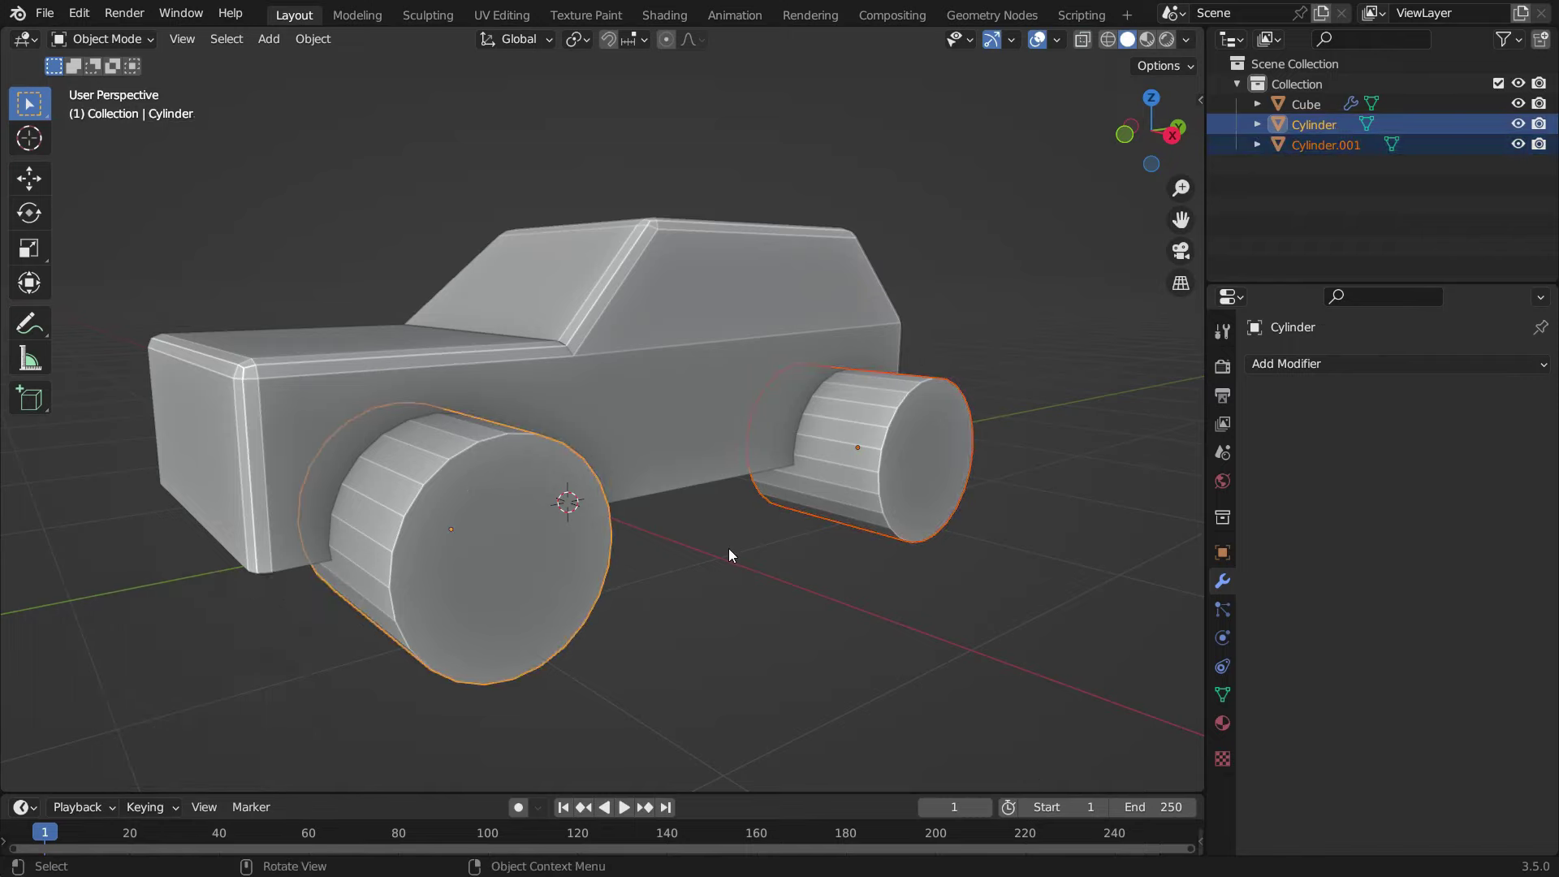
# - Join the wheel cylinders and apply a Boolean Difference on the car body using the Cylinder
pyautogui.hotkey('ctrl', 'j')
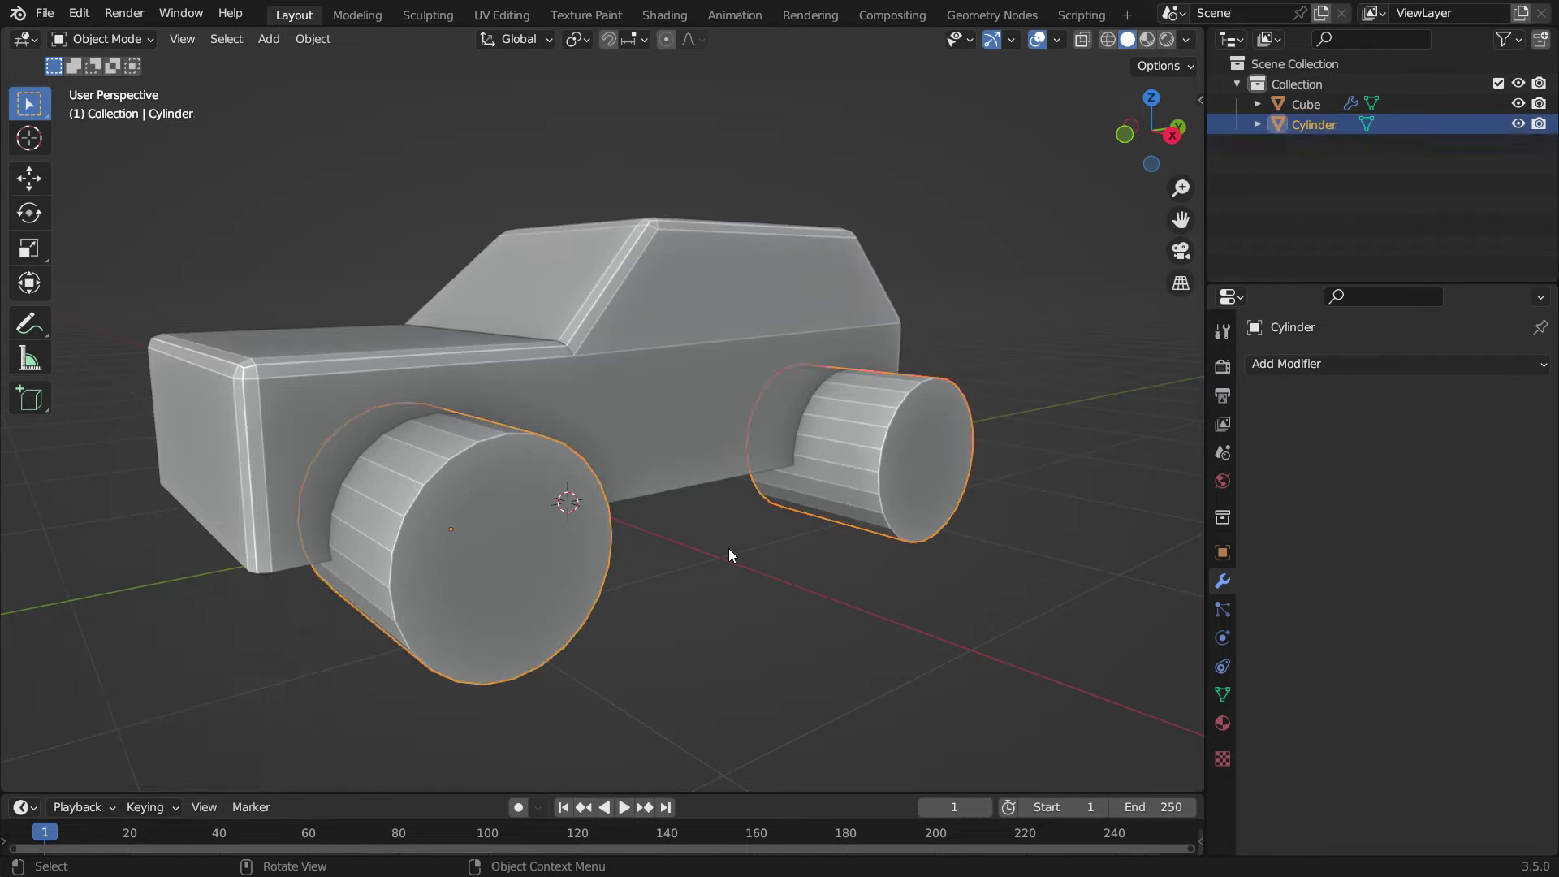
pyautogui.press('shift')
pyautogui.keyDown('shift'); pyautogui.click(713, 313); pyautogui.keyUp('shift')
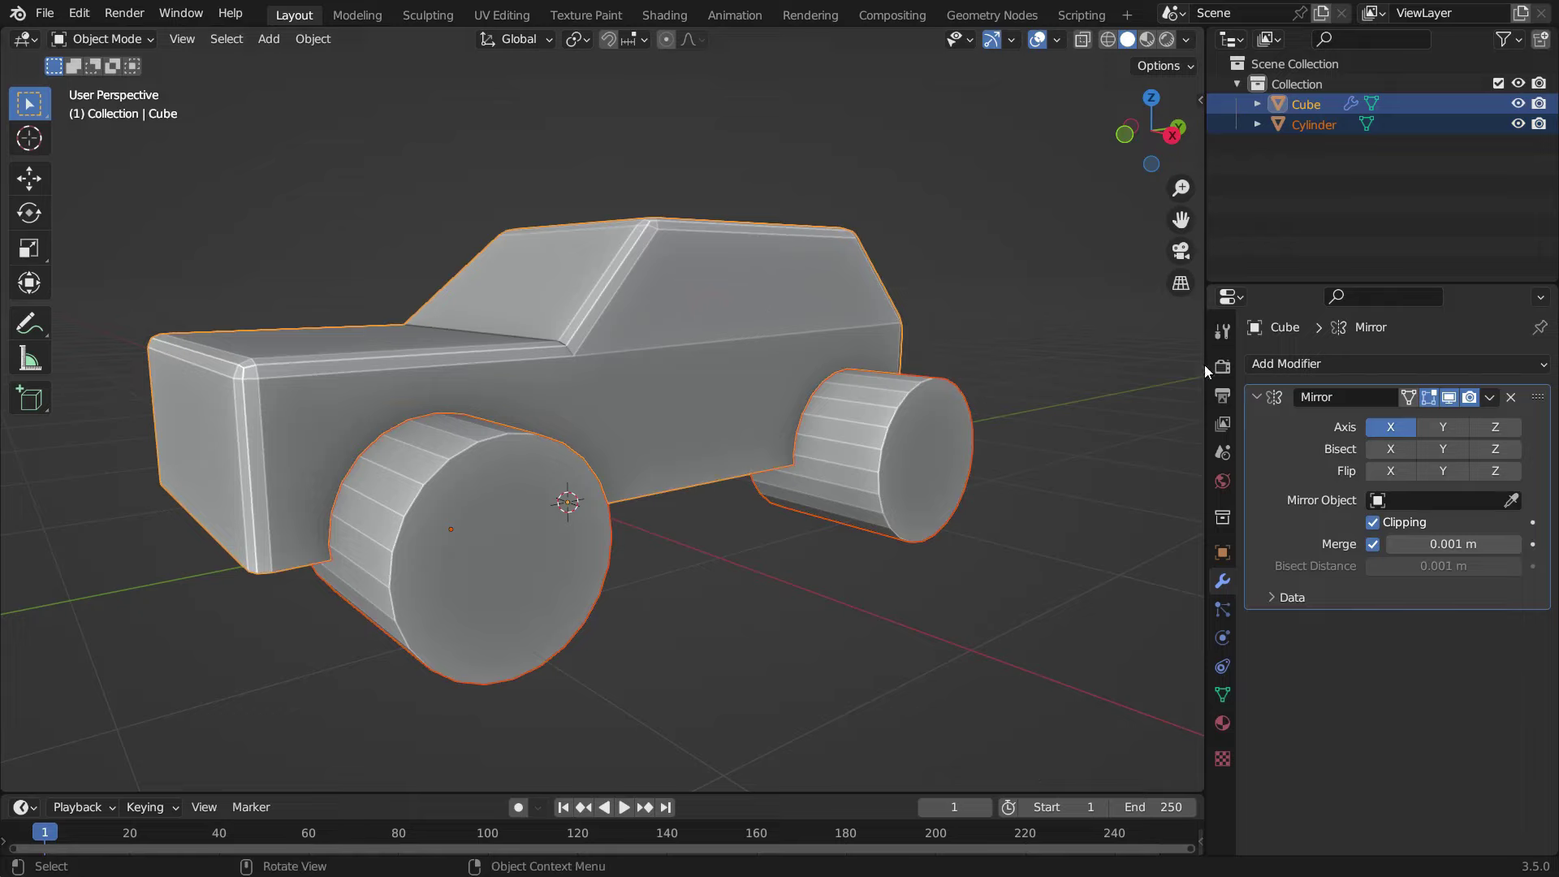
pyautogui.click(1297, 363)
pyautogui.click(1162, 463)
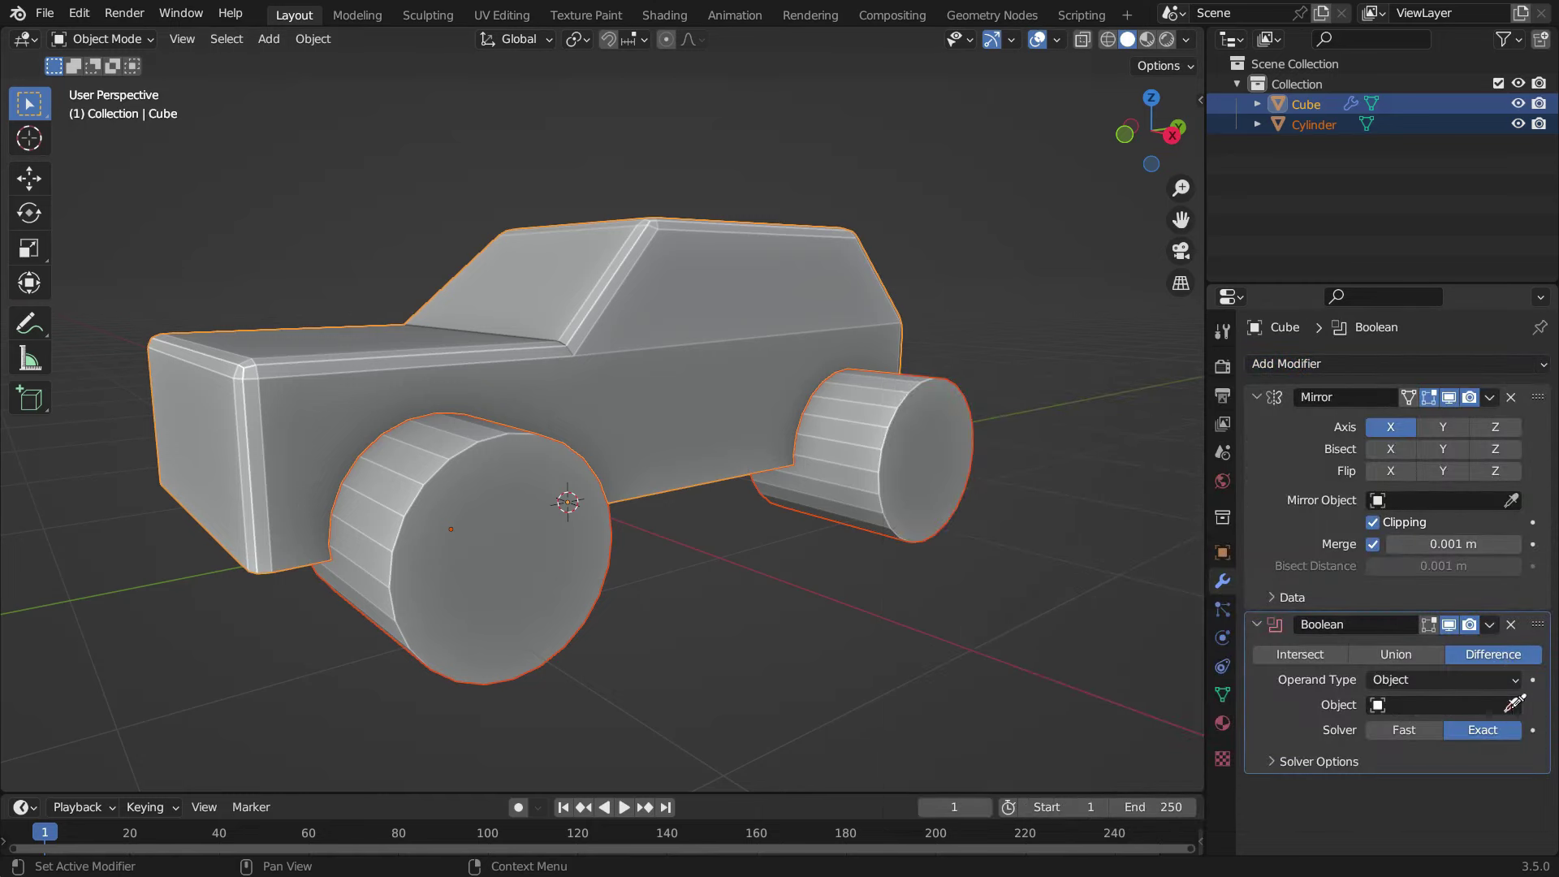
pyautogui.click(1513, 703)
pyautogui.click(900, 398)
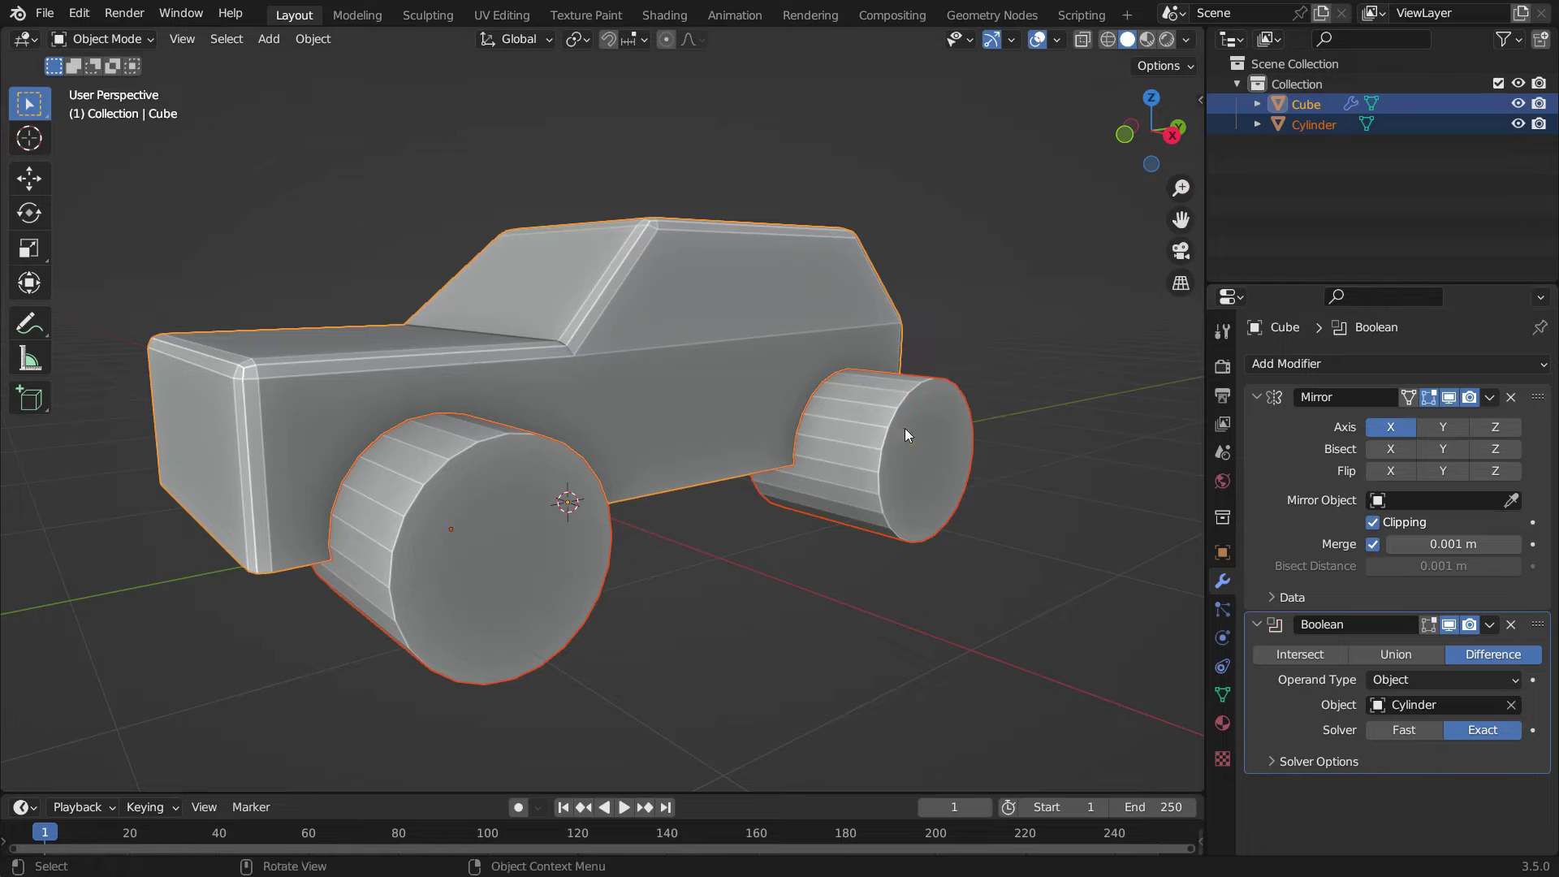
pyautogui.click(1491, 624)
pyautogui.click(1416, 646)
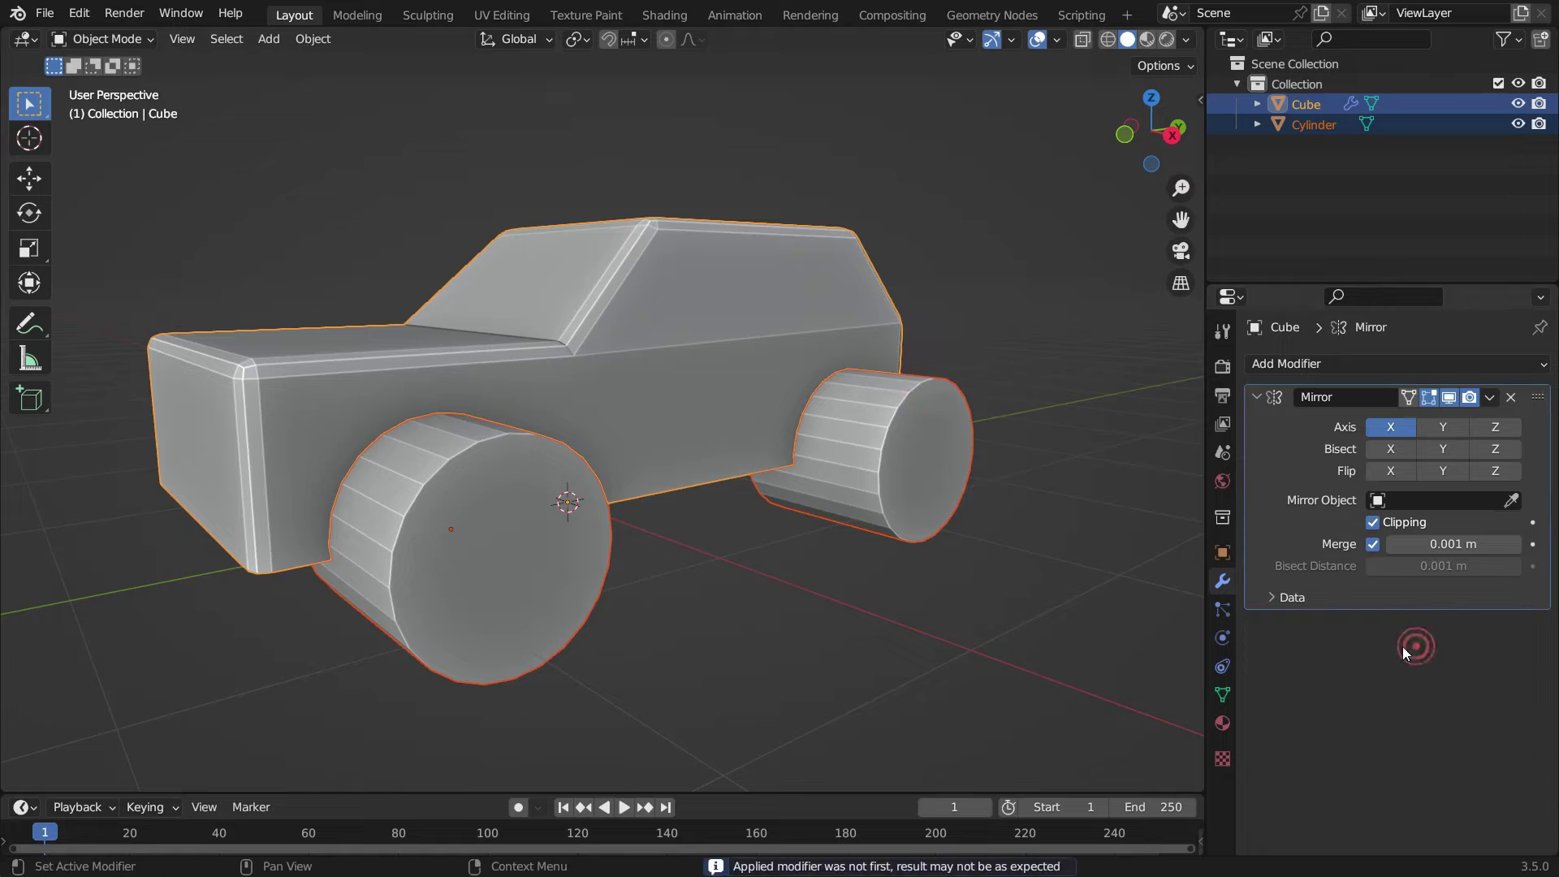
# - Delete the wheel cylinders and inspect the new wheel arches
pyautogui.click(885, 444)
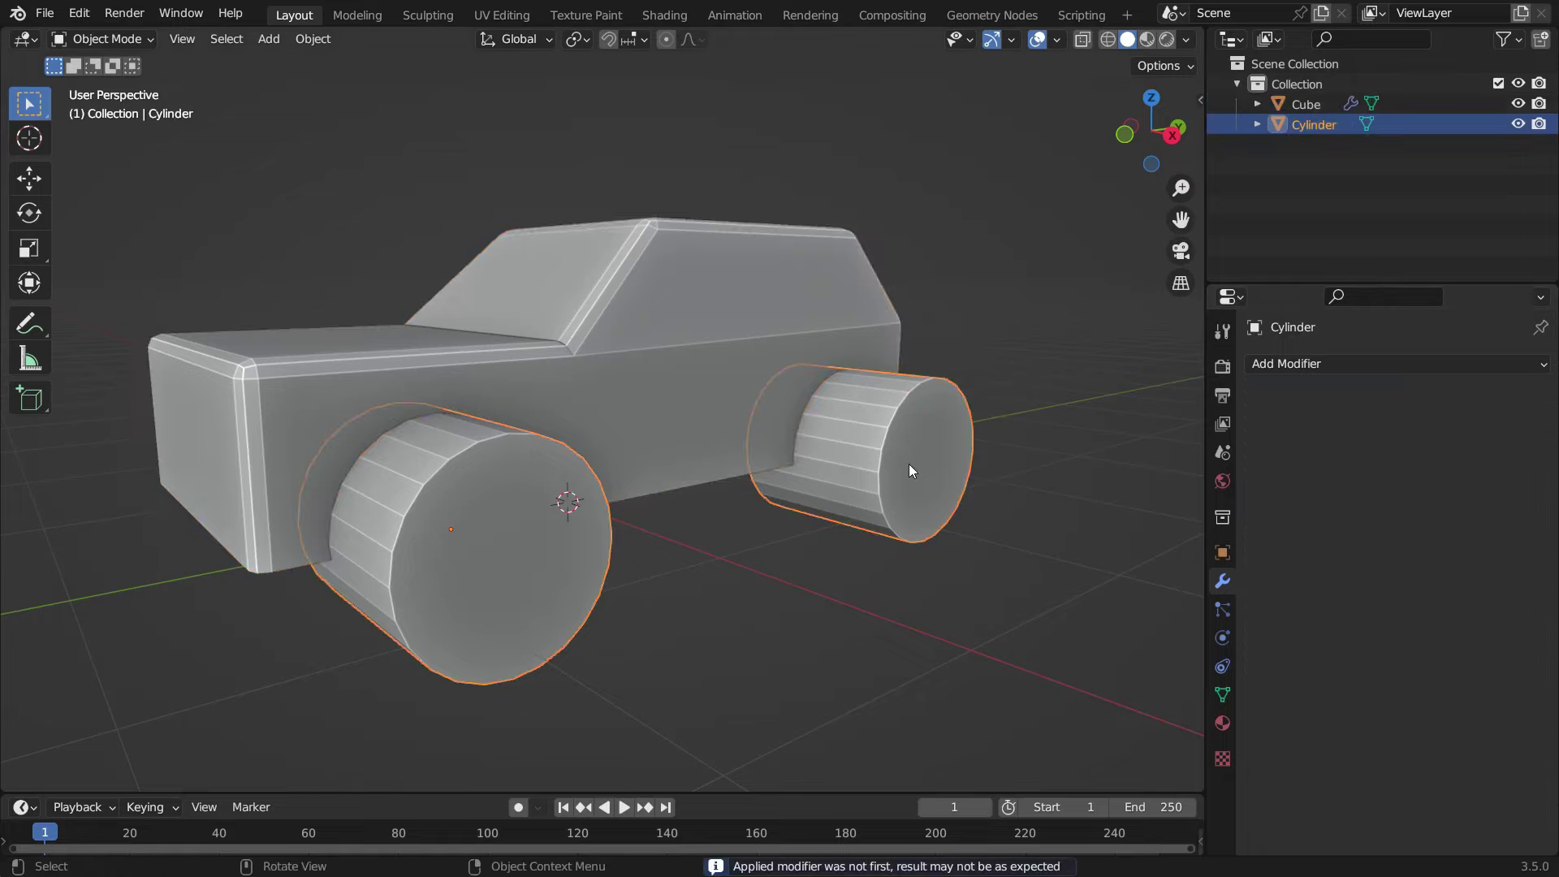
pyautogui.press('Delete')
pyautogui.moveTo(909, 464); pyautogui.dragTo(614, 536, button='middle')
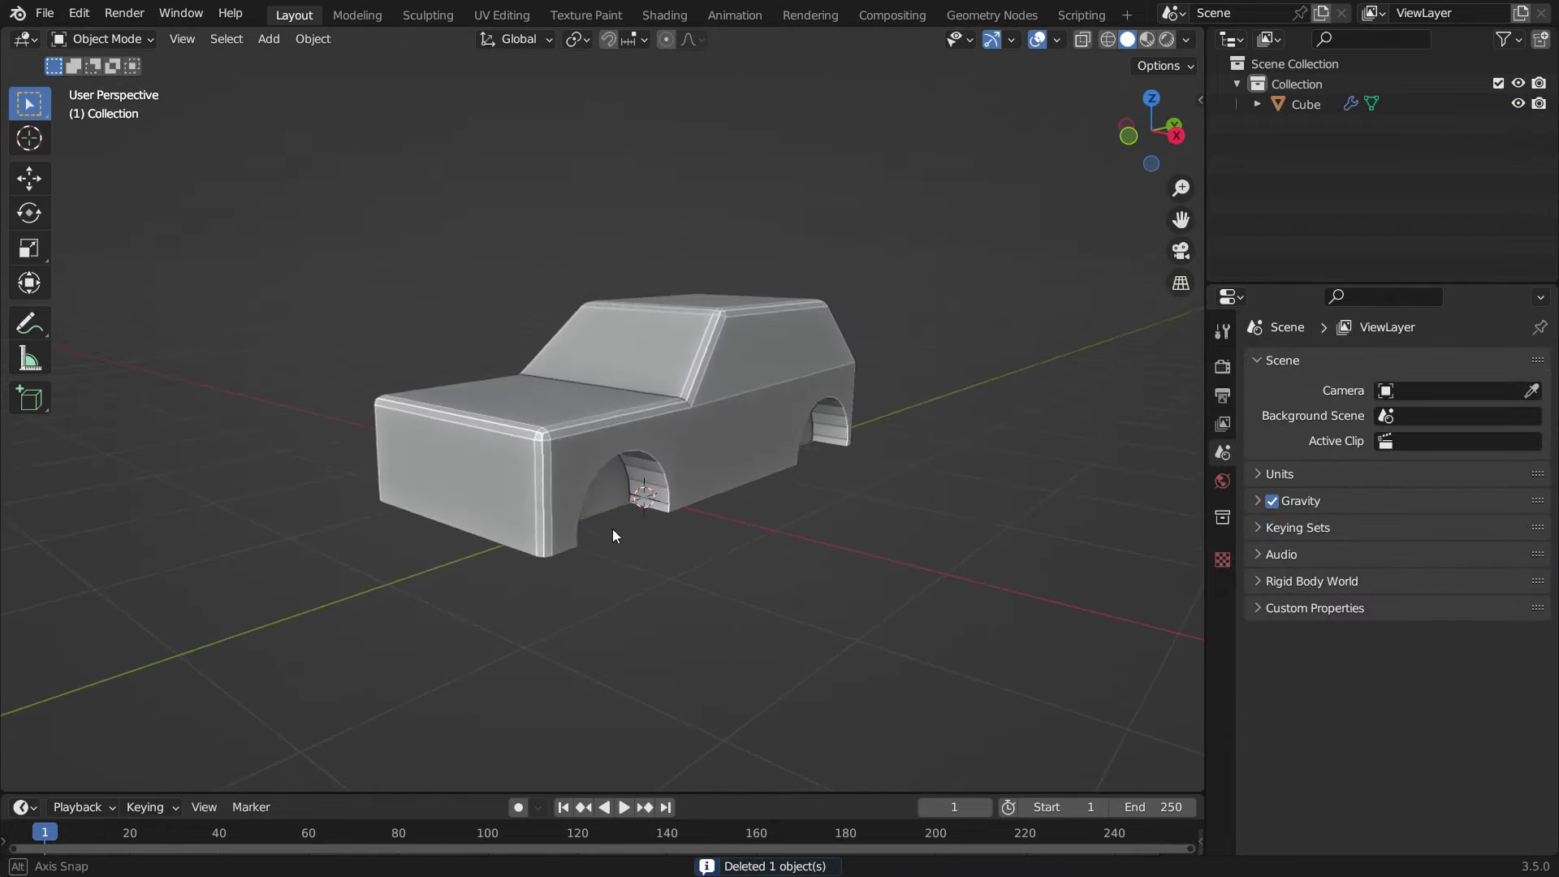
# - Add a 24-vertex cylinder inside the car mesh, rotated 90° around Y
pyautogui.scroll(3, 705, 421)
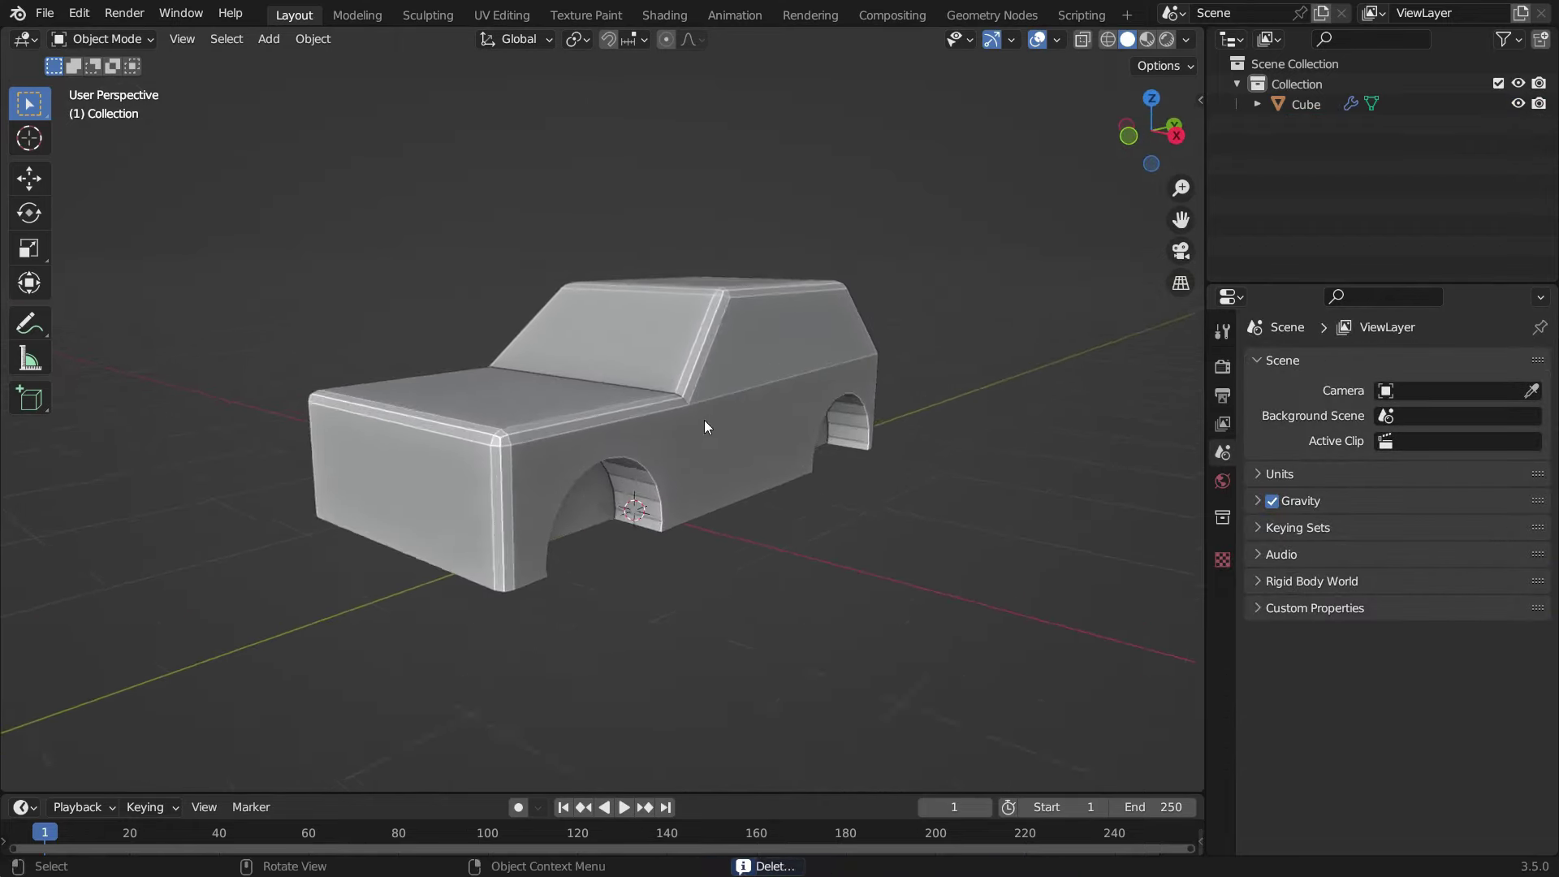
pyautogui.click(670, 306)
pyautogui.press('Tab')
pyautogui.click(687, 192)
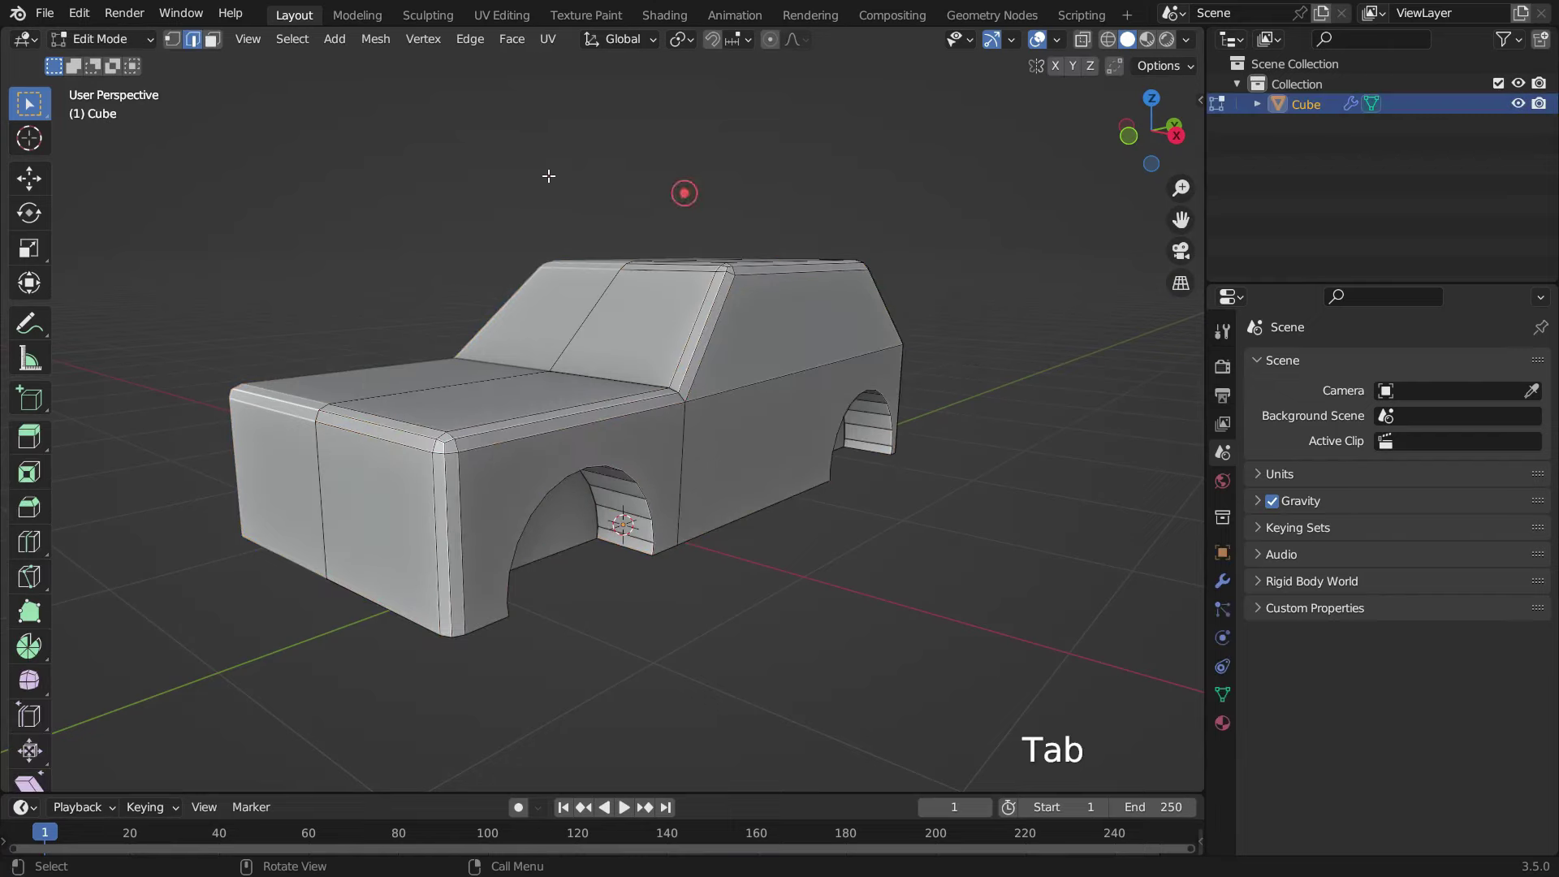
pyautogui.hotkey('shift', 'a')
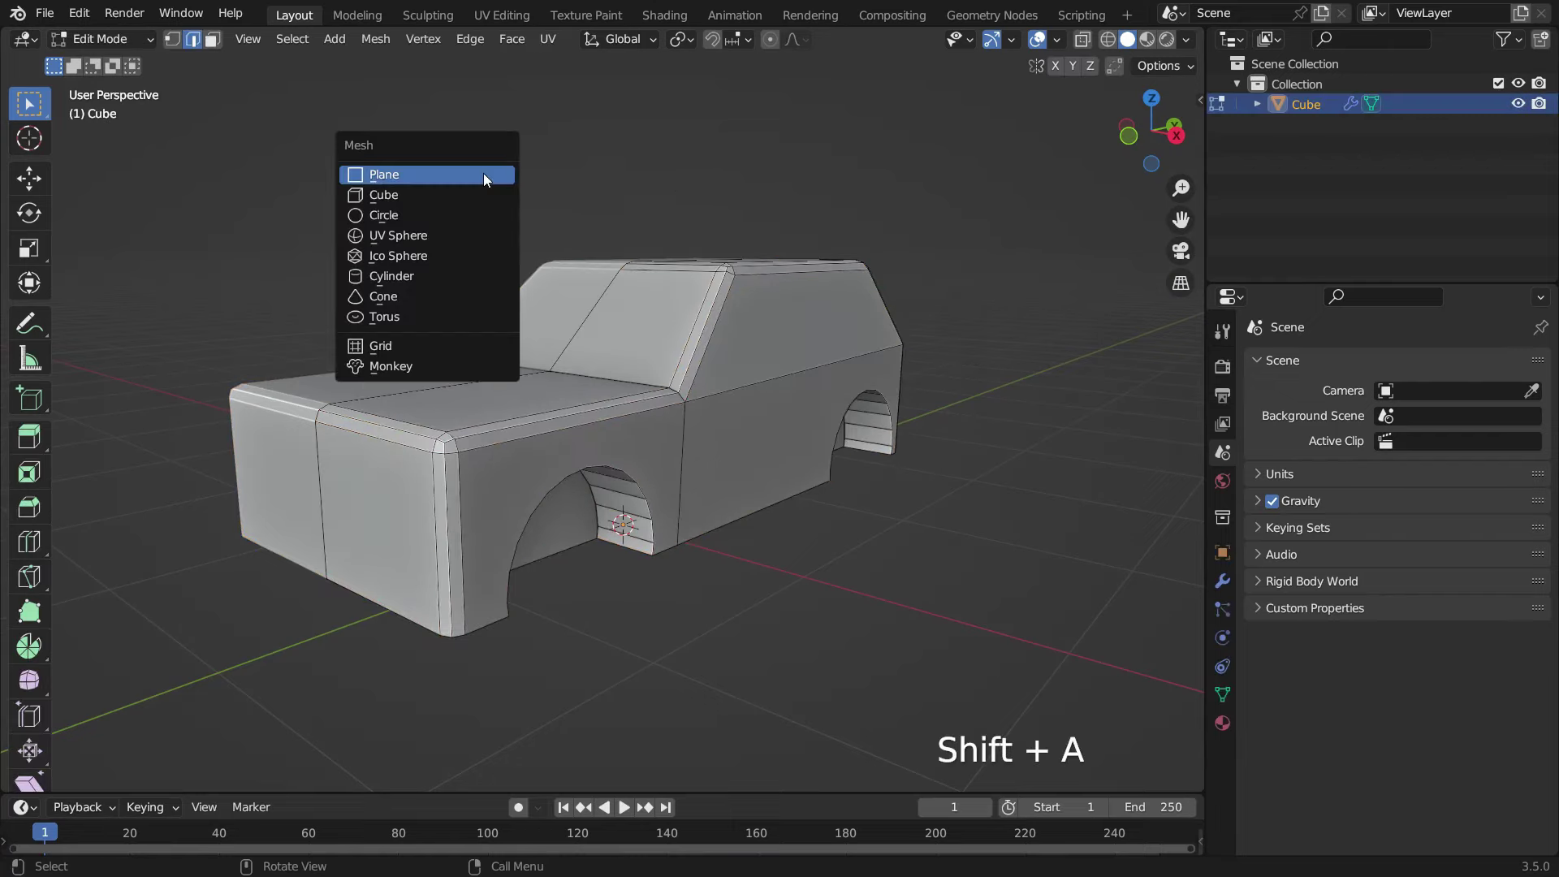
pyautogui.click(445, 276)
pyautogui.click(257, 540)
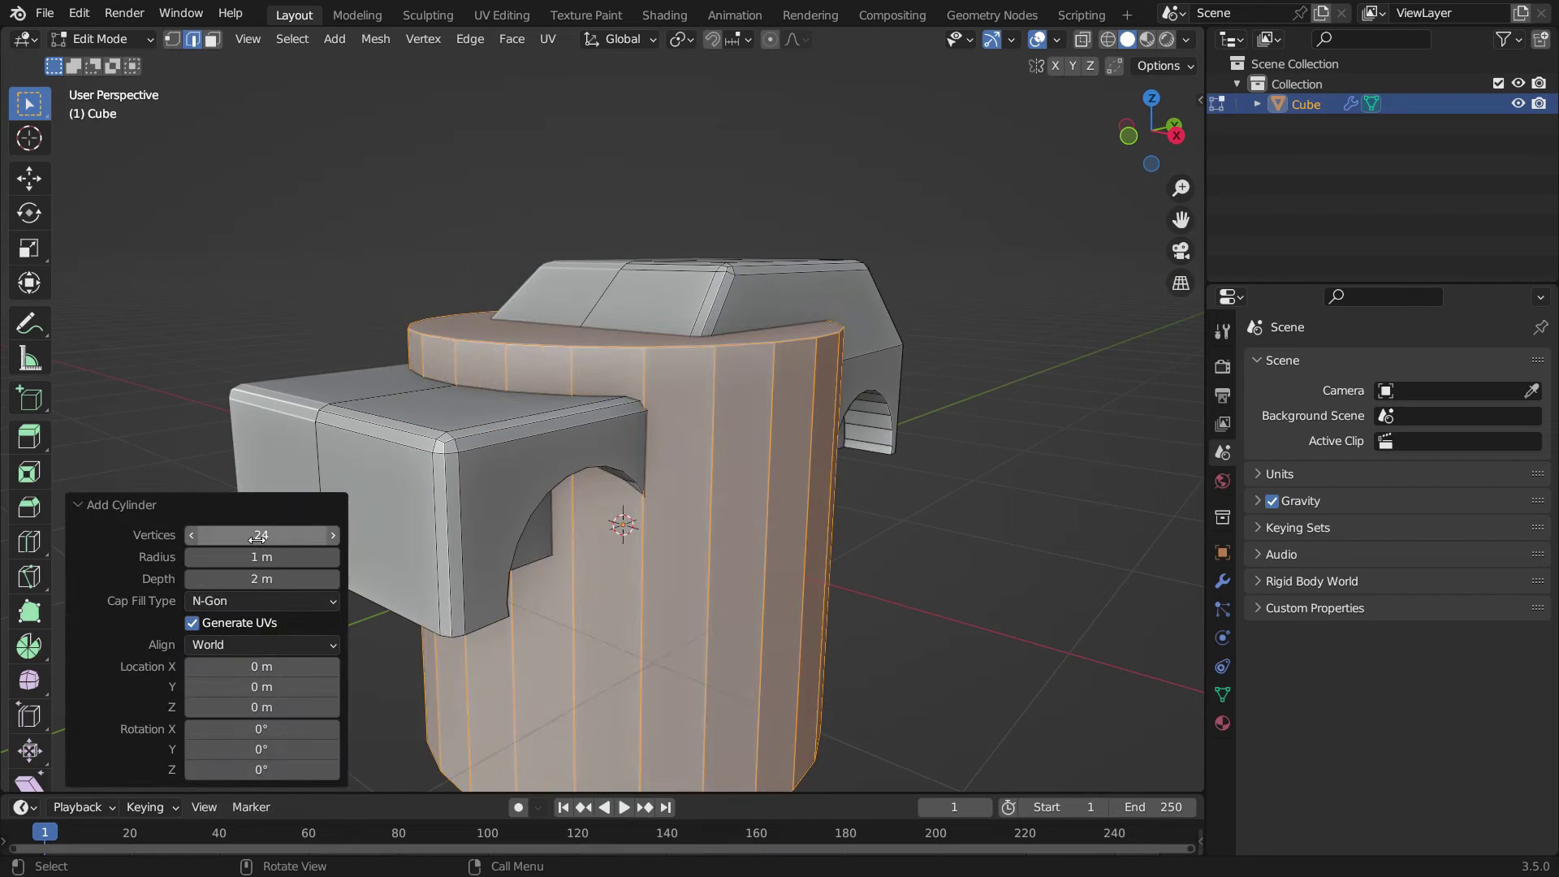
pyautogui.click(259, 755)
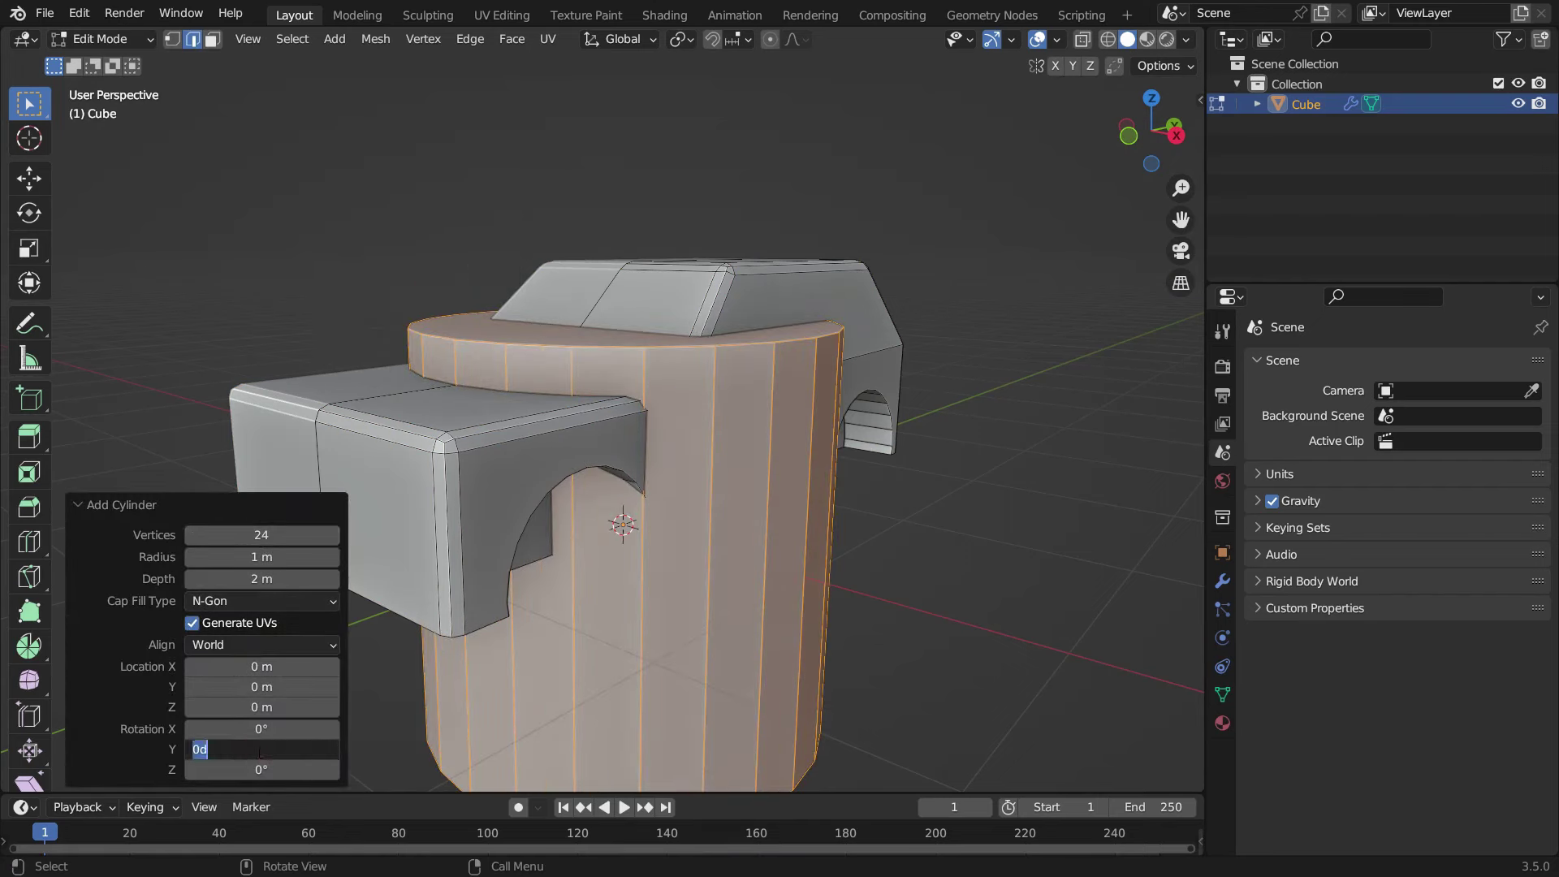
pyautogui.press('Return')
pyautogui.scroll(-3, 679, 431)
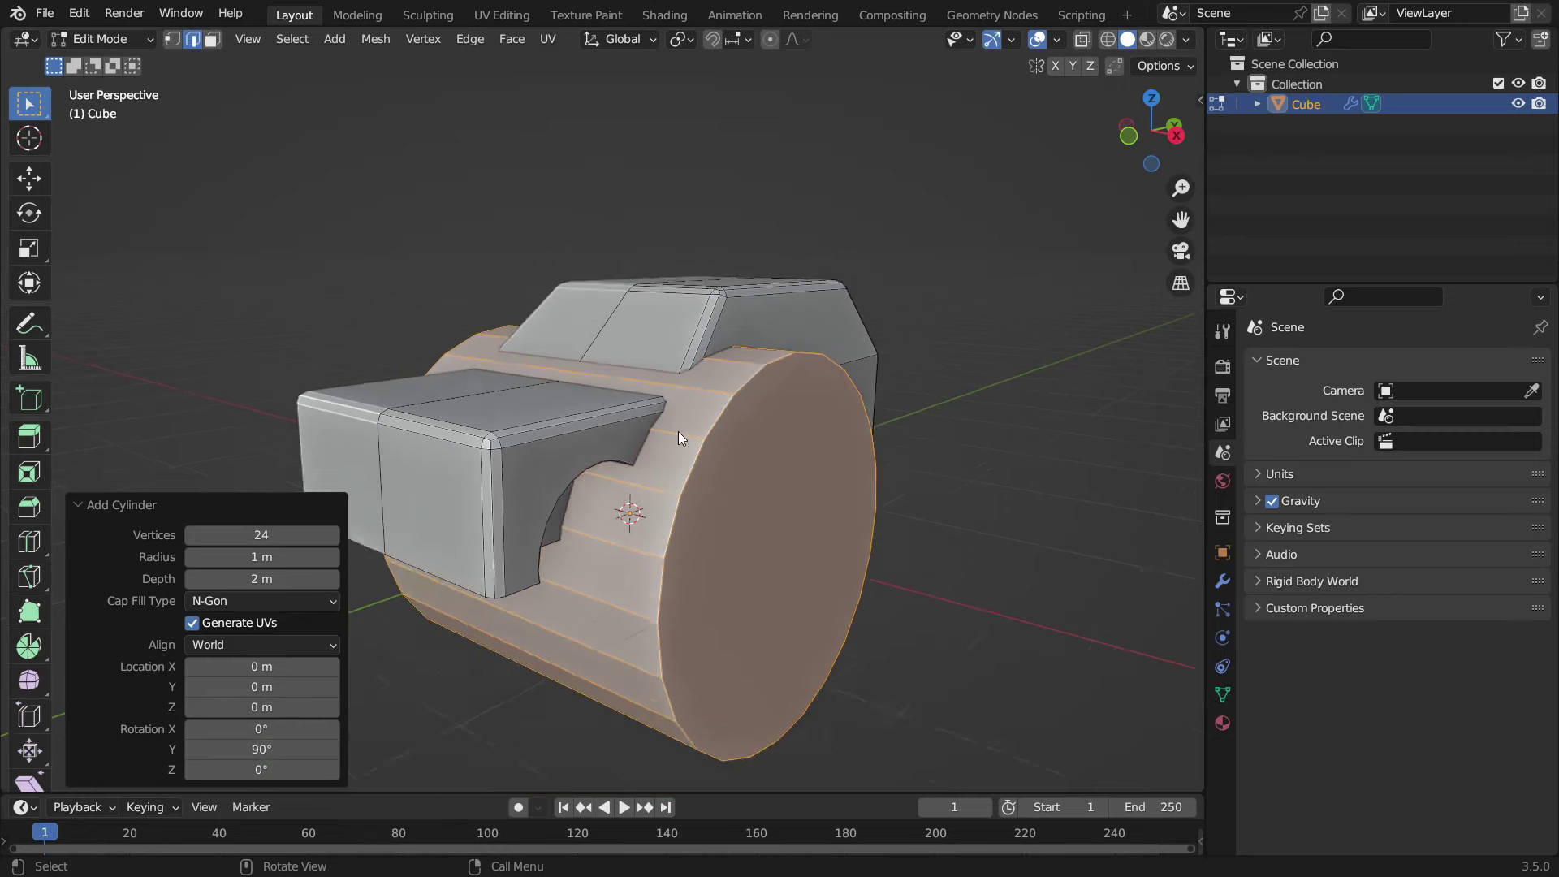
pyautogui.click(67, 502)
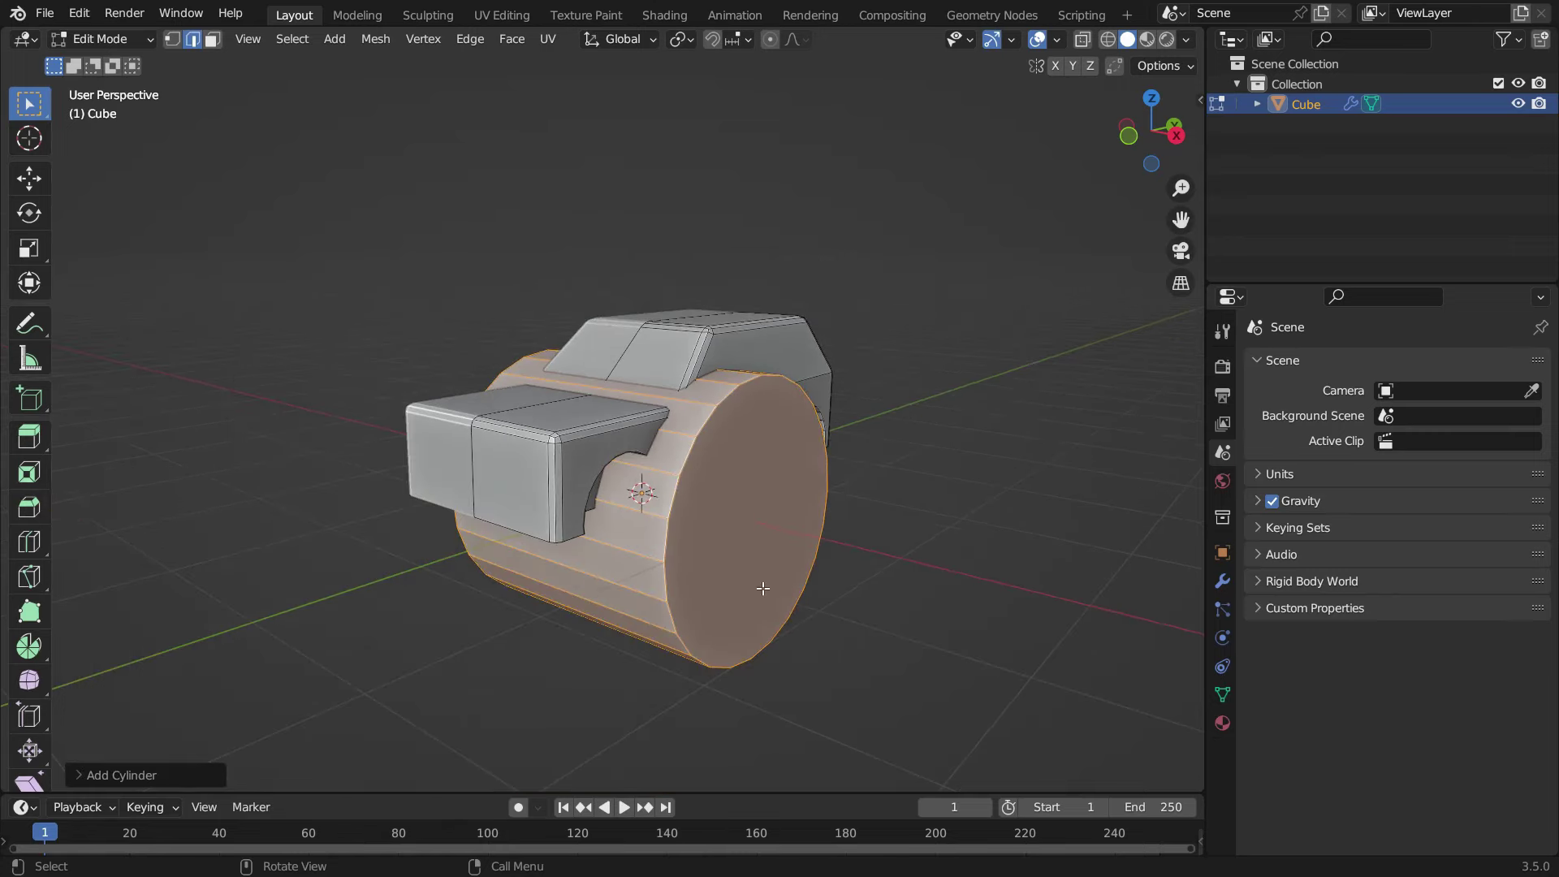
# - In right-side wireframe view, move the cylinder toward the front arch and shrink it
pyautogui.press('KP_3')
pyautogui.press('z')
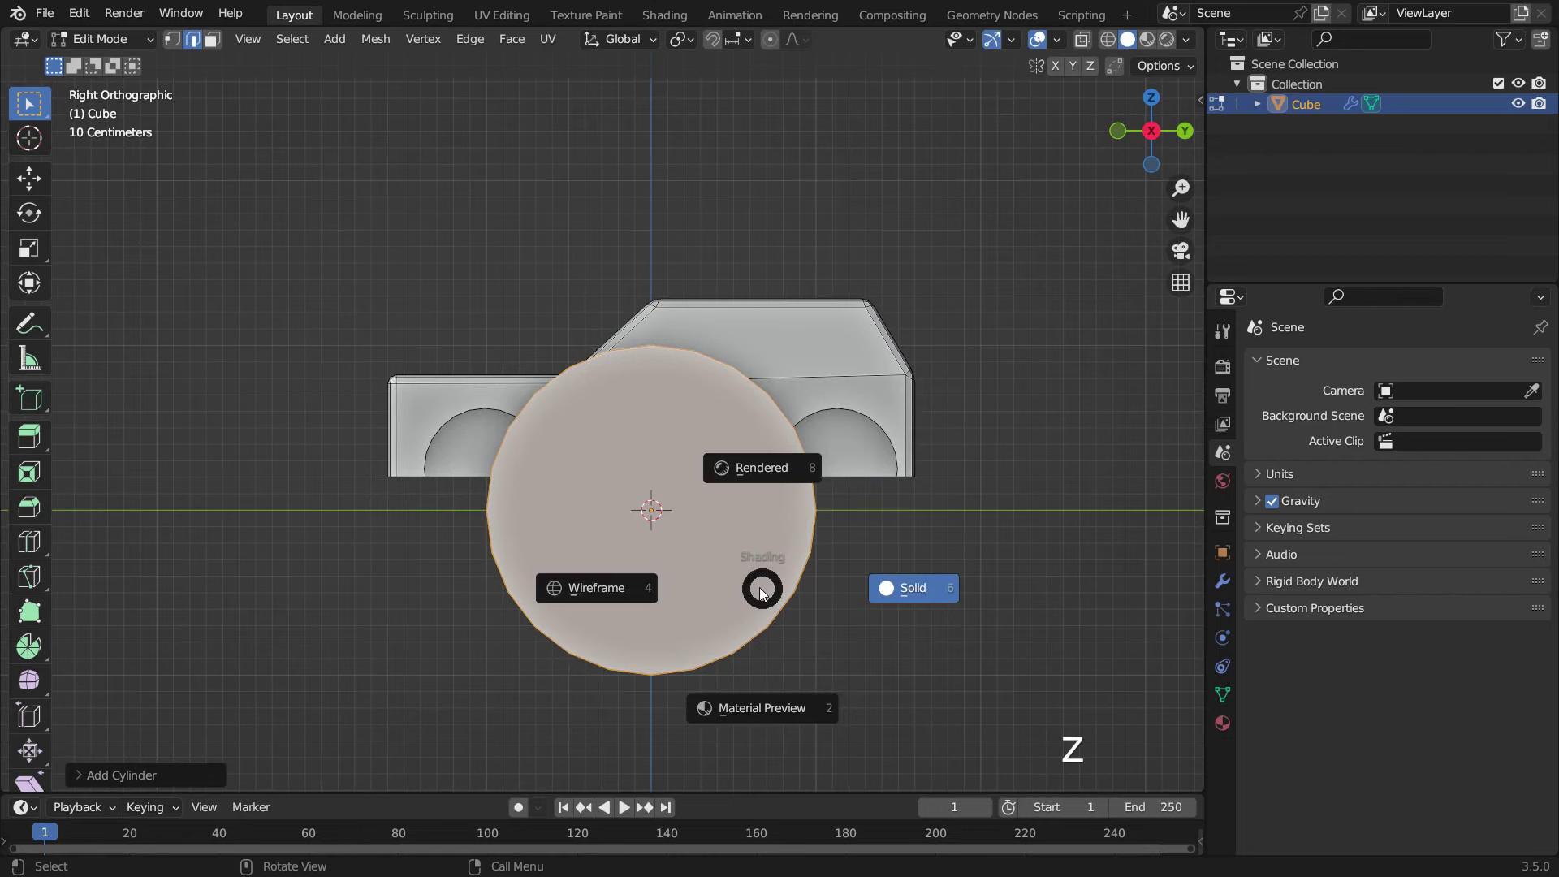
pyautogui.click(619, 585)
pyautogui.press('g')
pyautogui.click(663, 622)
pyautogui.scroll(2, 662, 568)
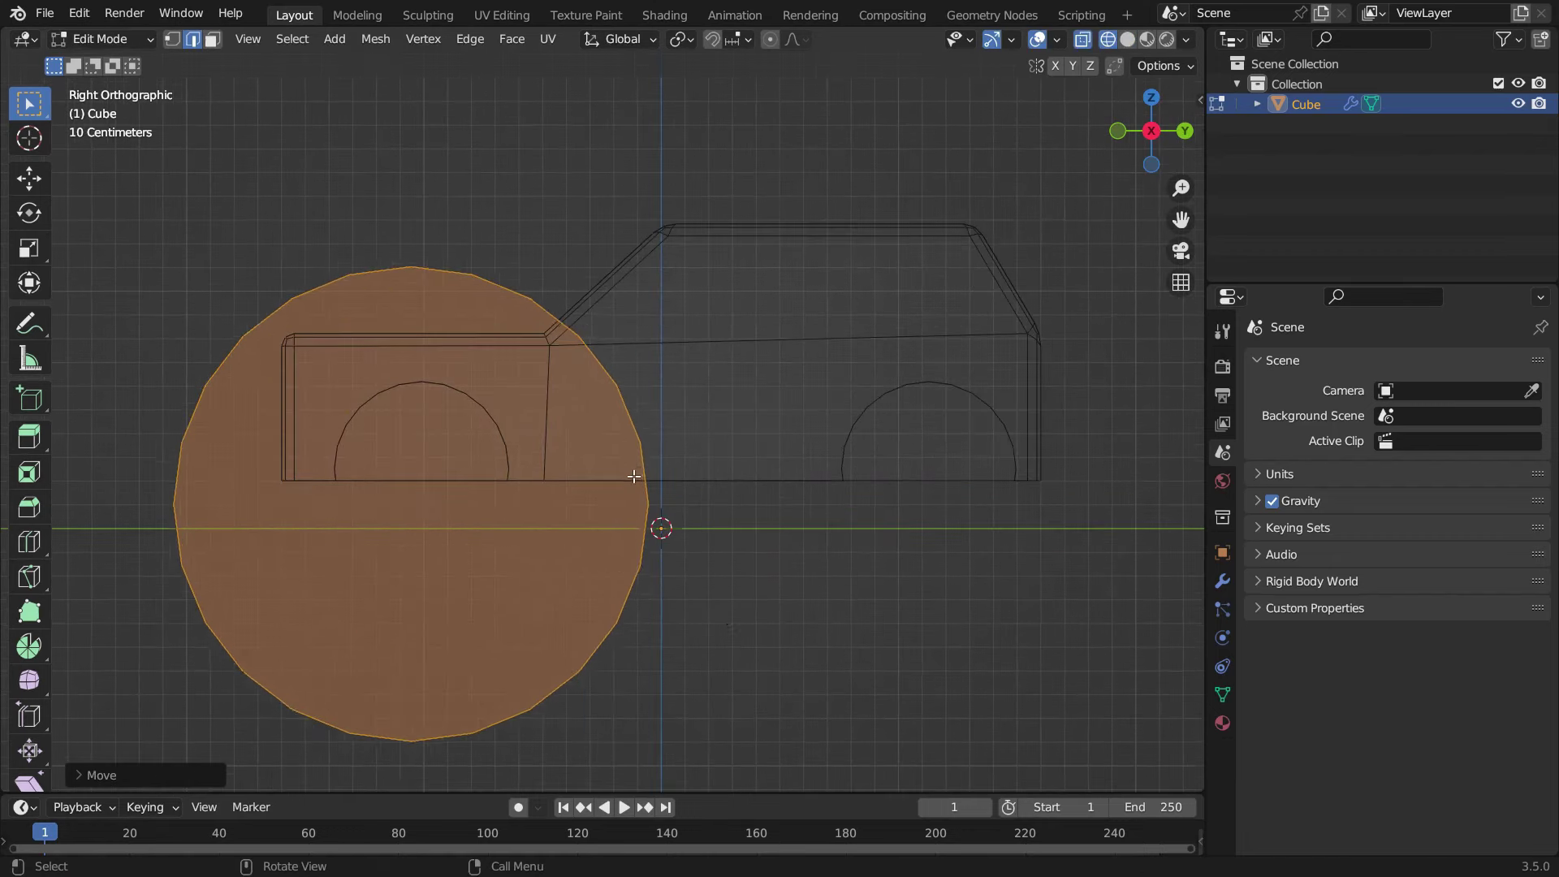
pyautogui.press('s')
pyautogui.click(452, 451)
pyautogui.scroll(2, 451, 452)
pyautogui.press('s')
pyautogui.click(522, 575)
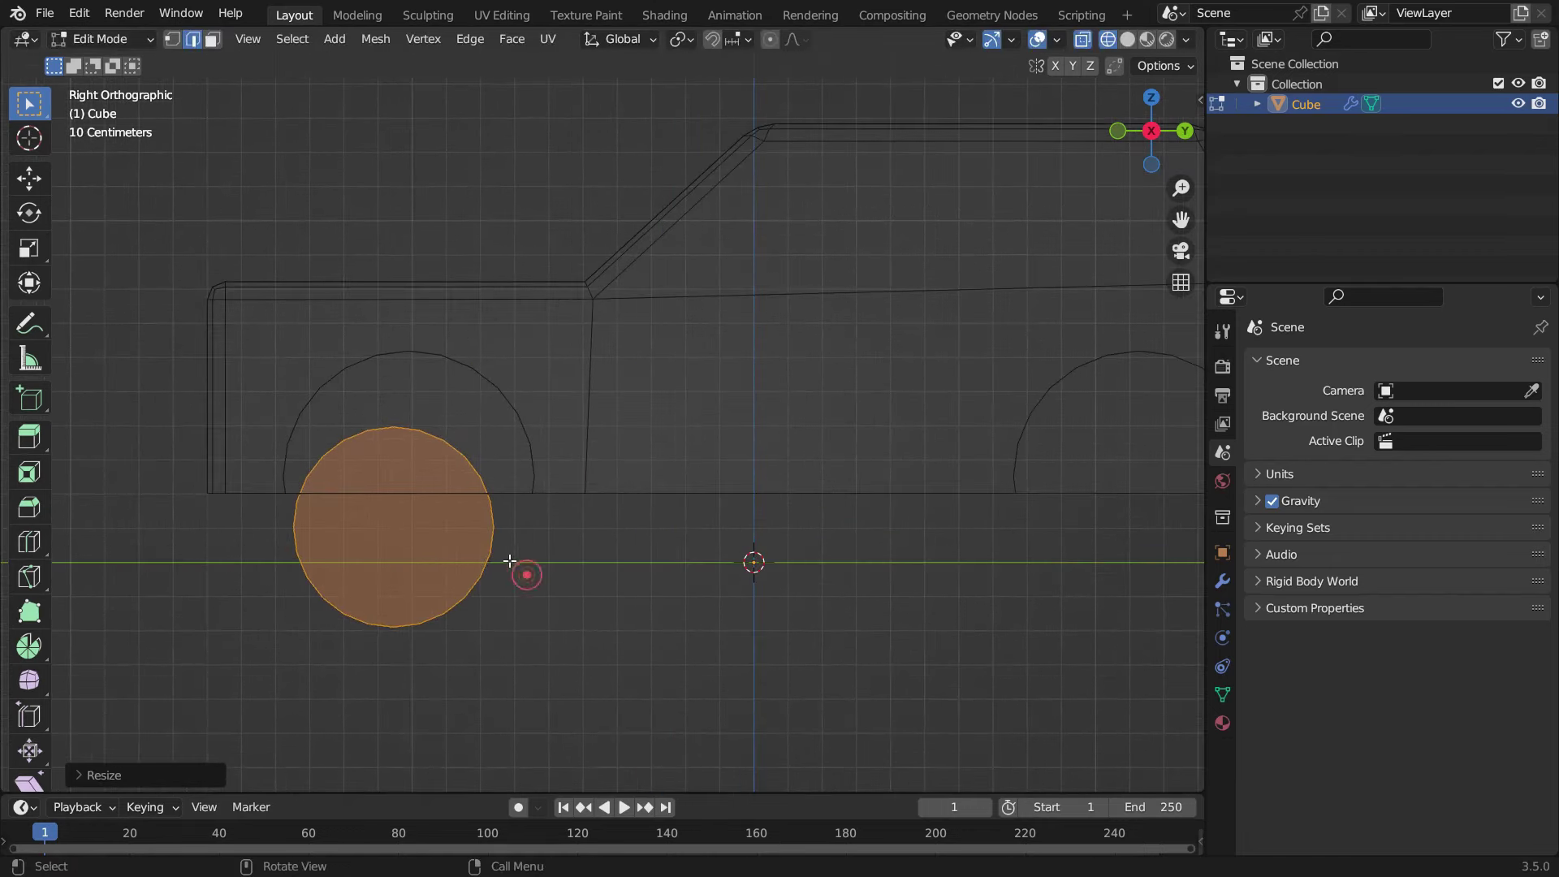
# - Resize and settle the wheel inside the front arch, then scale it along X from the front view
pyautogui.press('g')
pyautogui.press('s')
pyautogui.click(436, 489)
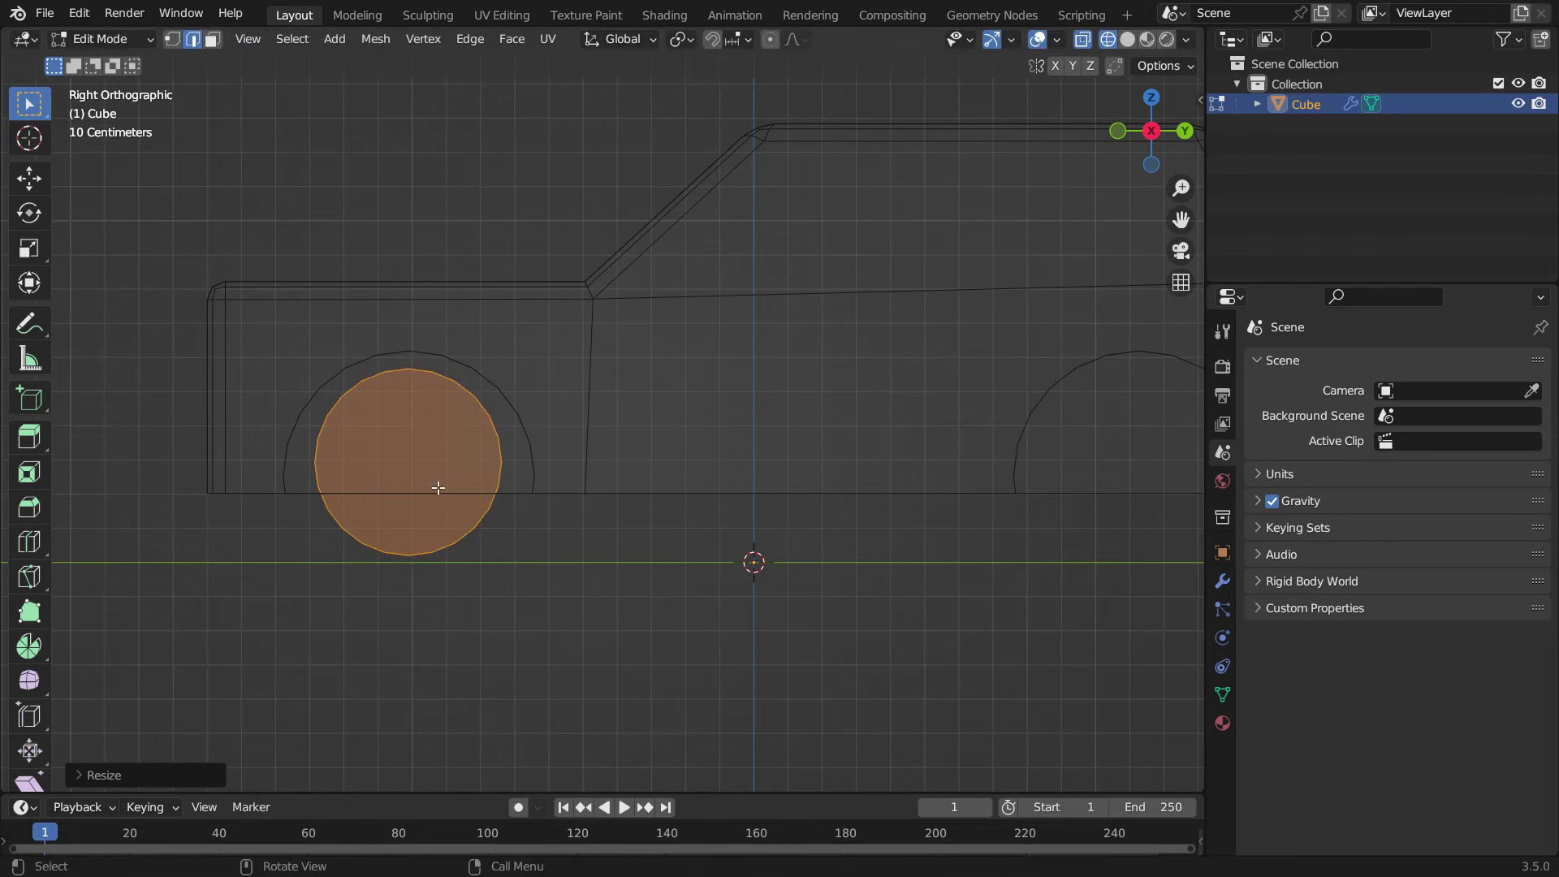
pyautogui.press('g')
pyautogui.click(438, 493)
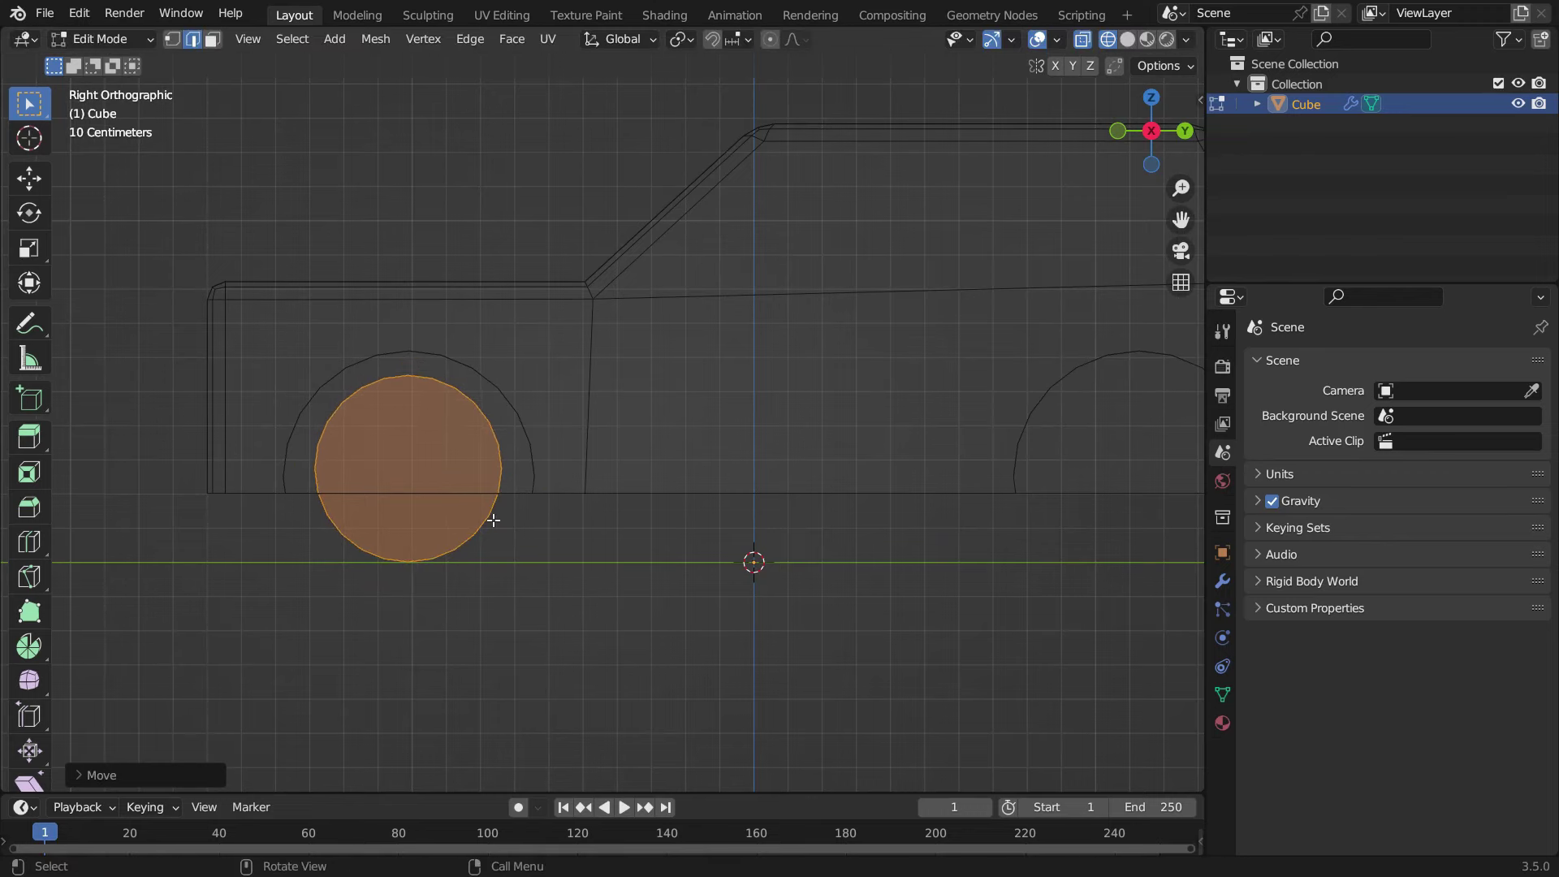
pyautogui.press('KP_1')
pyautogui.press('s')
pyautogui.press('x')
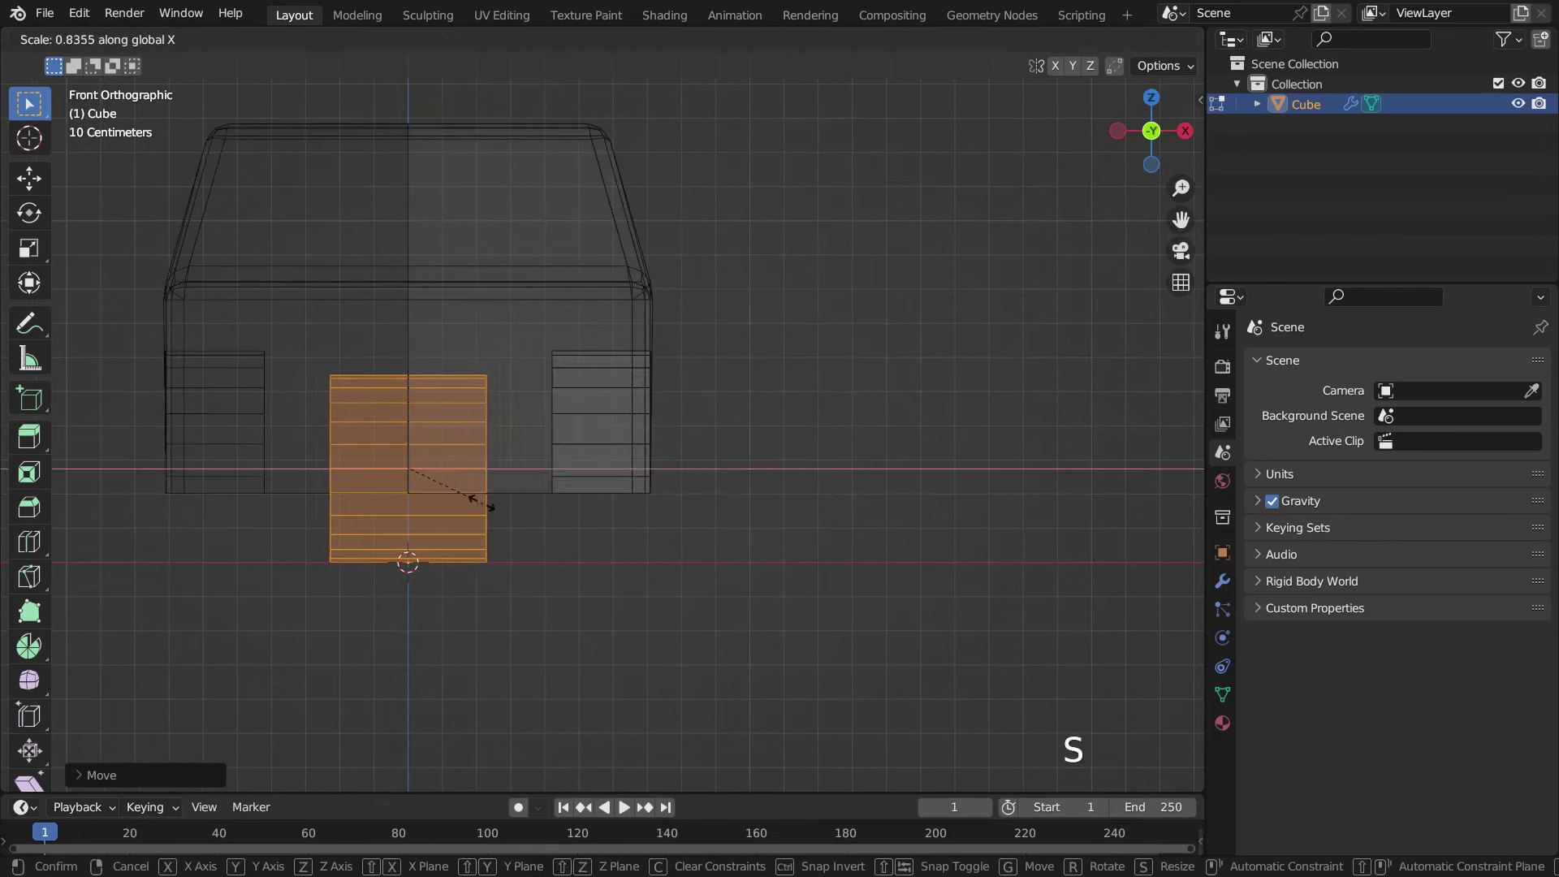
# - Narrow the wheel along X, slide it along X to the body's outer side, and return to solid shading
pyautogui.click(438, 485)
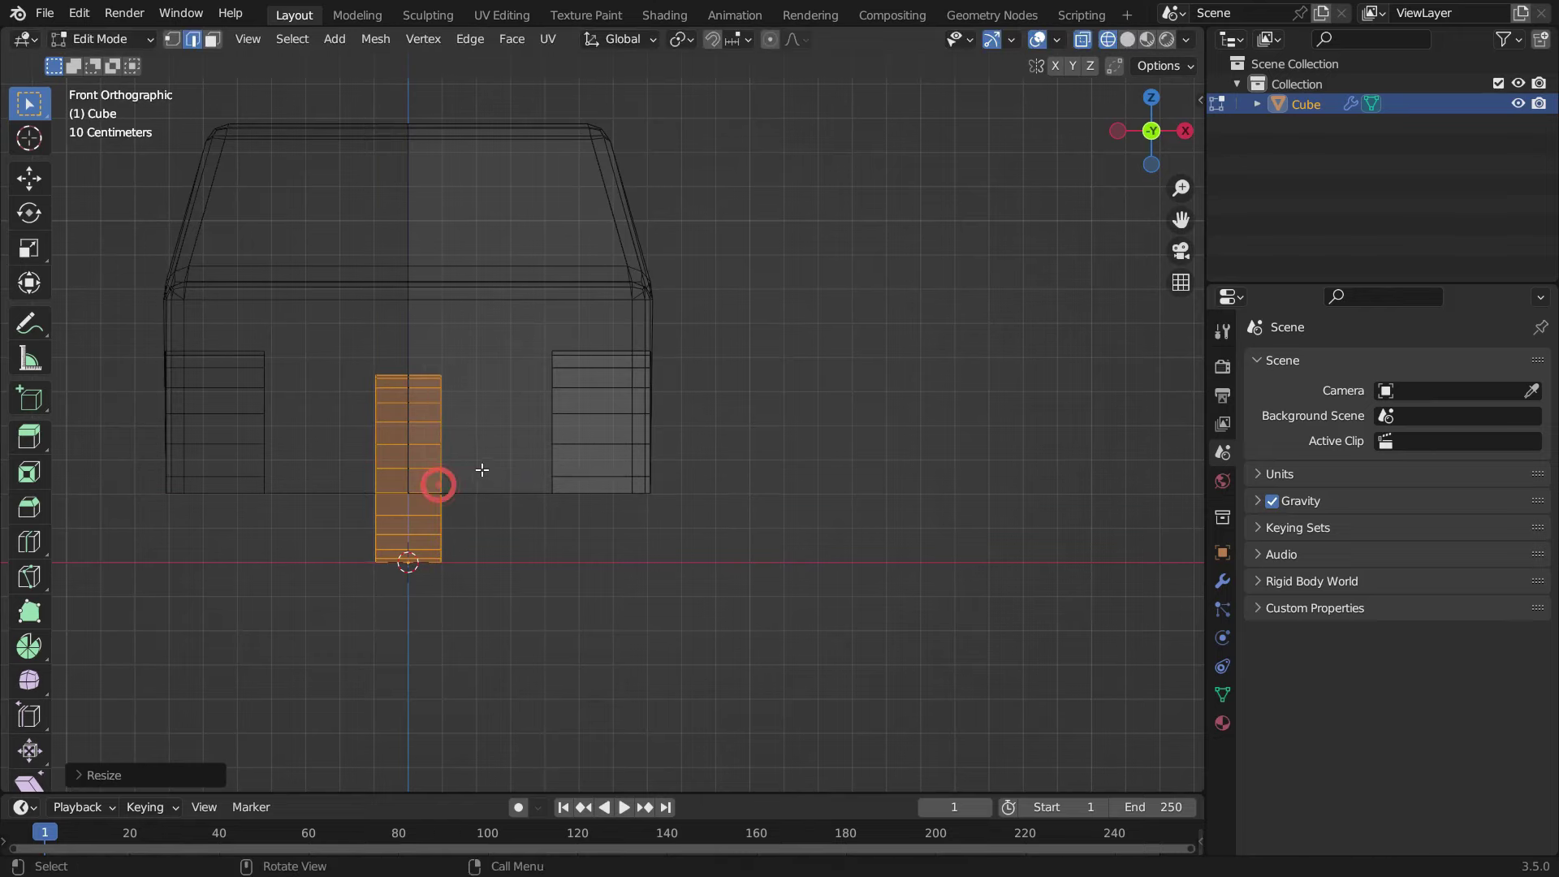
pyautogui.click(1216, 588)
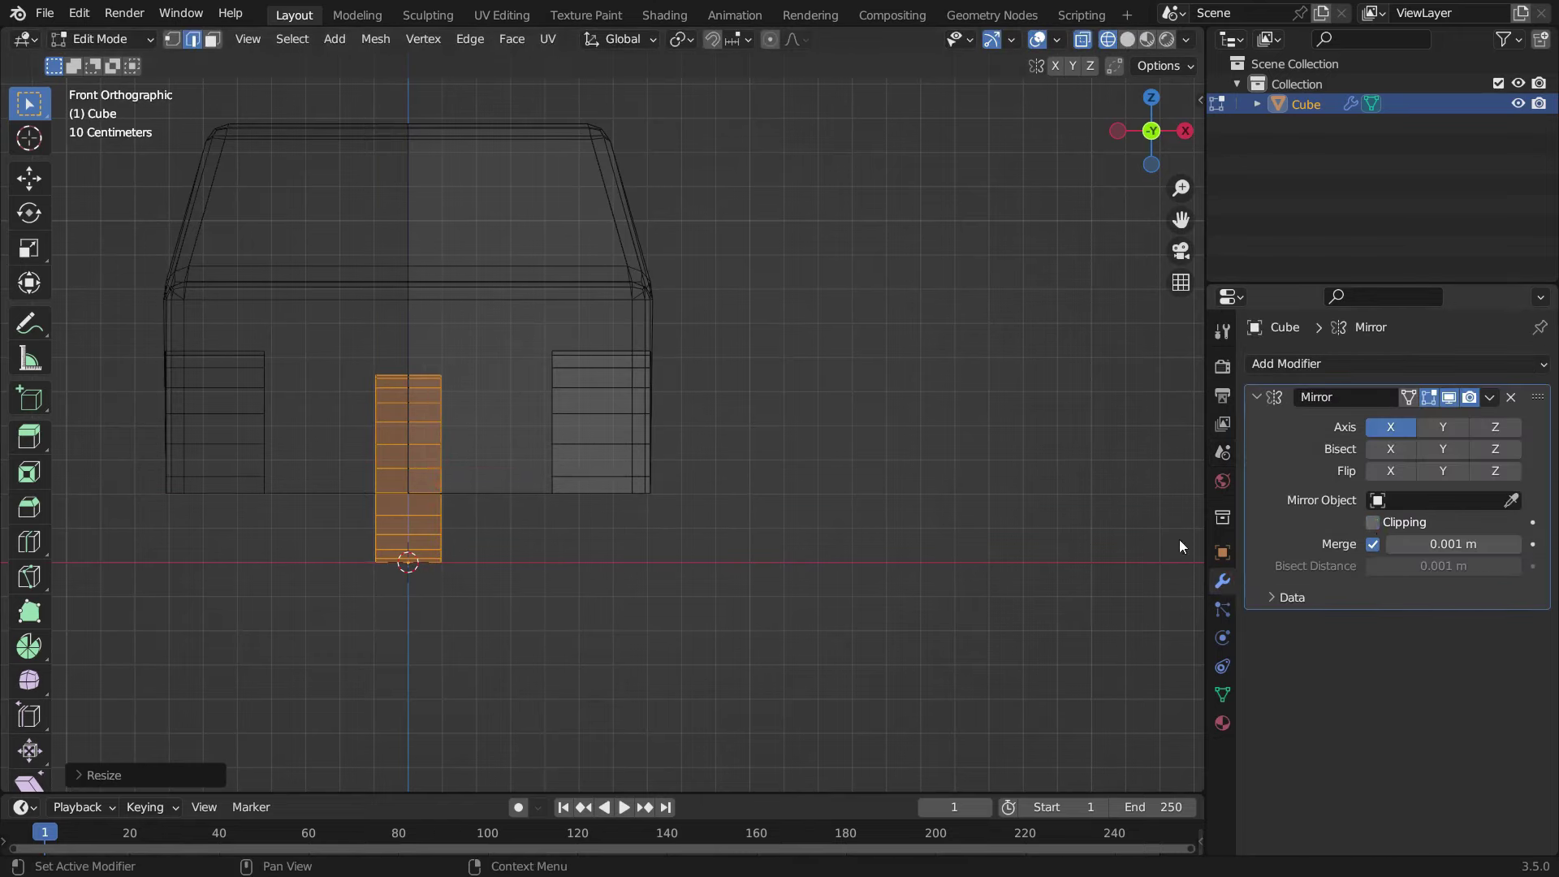
pyautogui.press('g')
pyautogui.press('x')
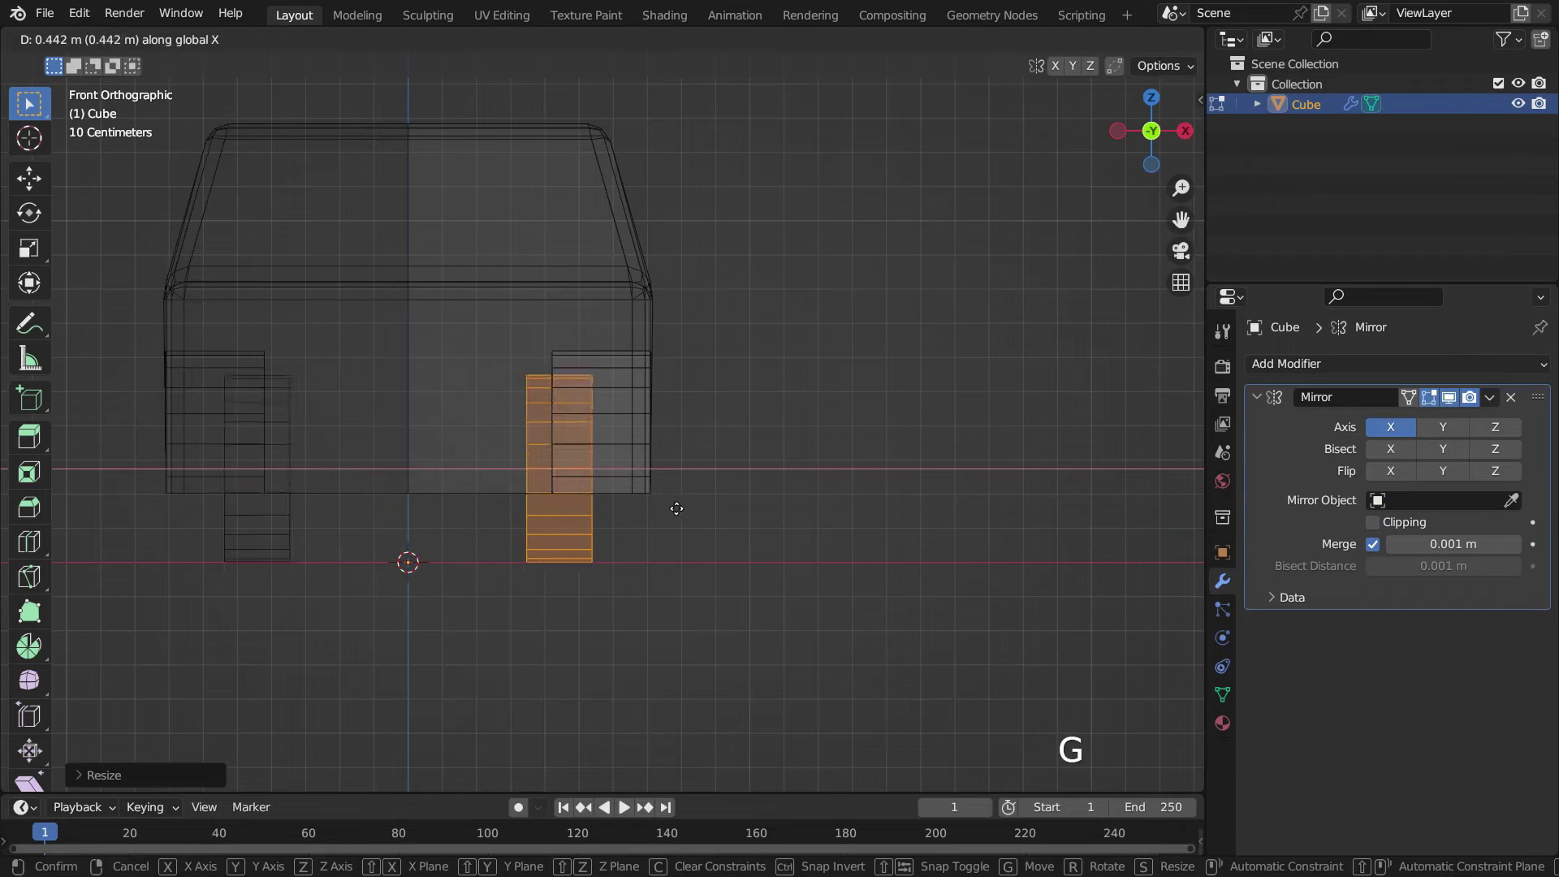
pyautogui.click(724, 524)
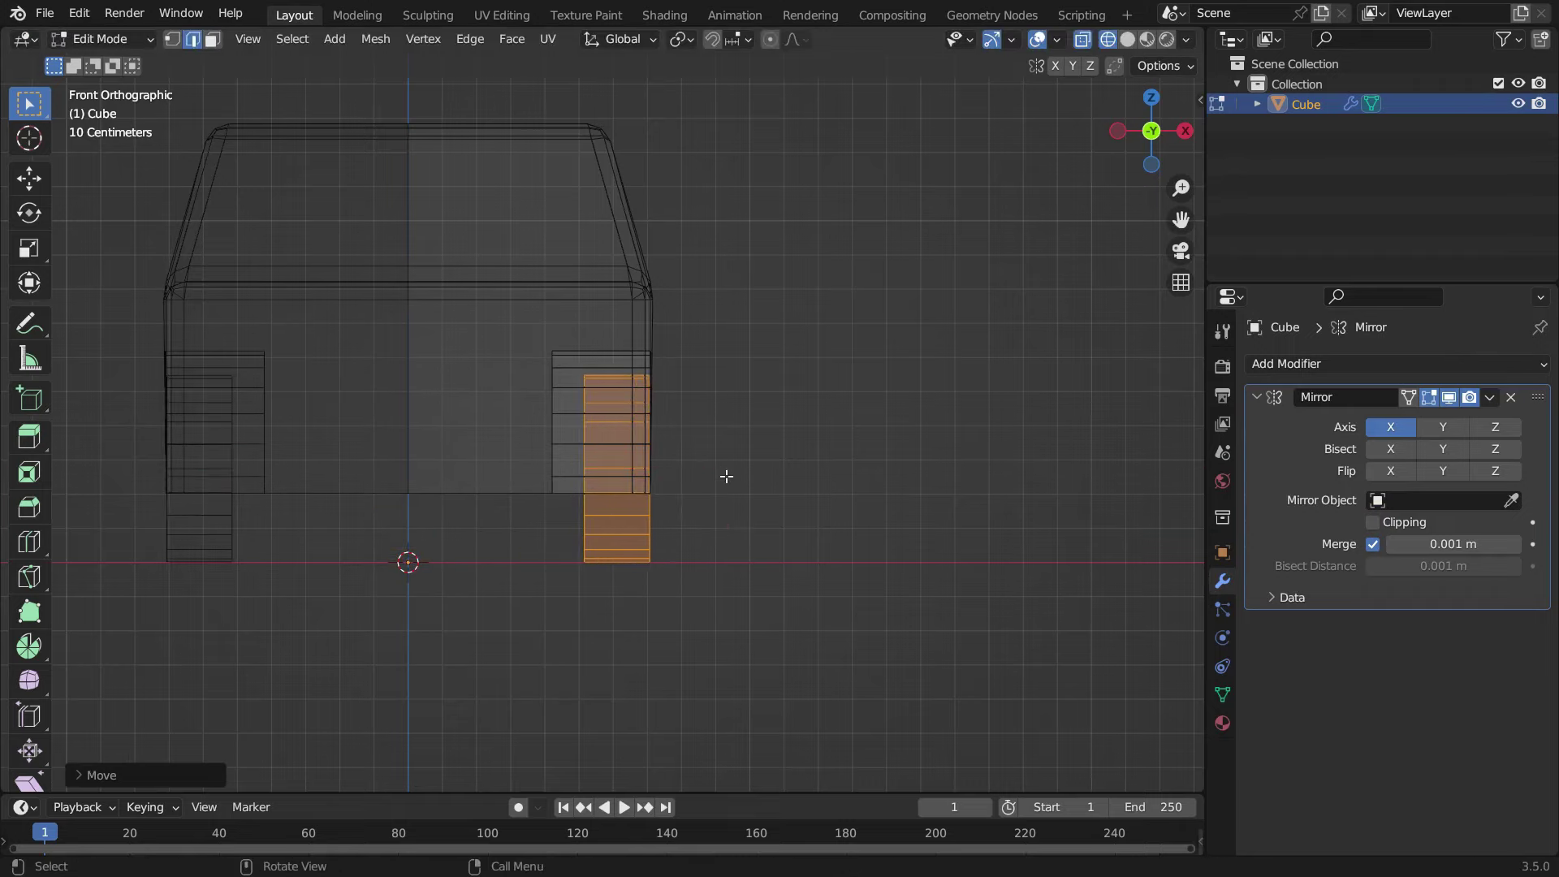
pyautogui.press('z')
pyautogui.click(873, 476)
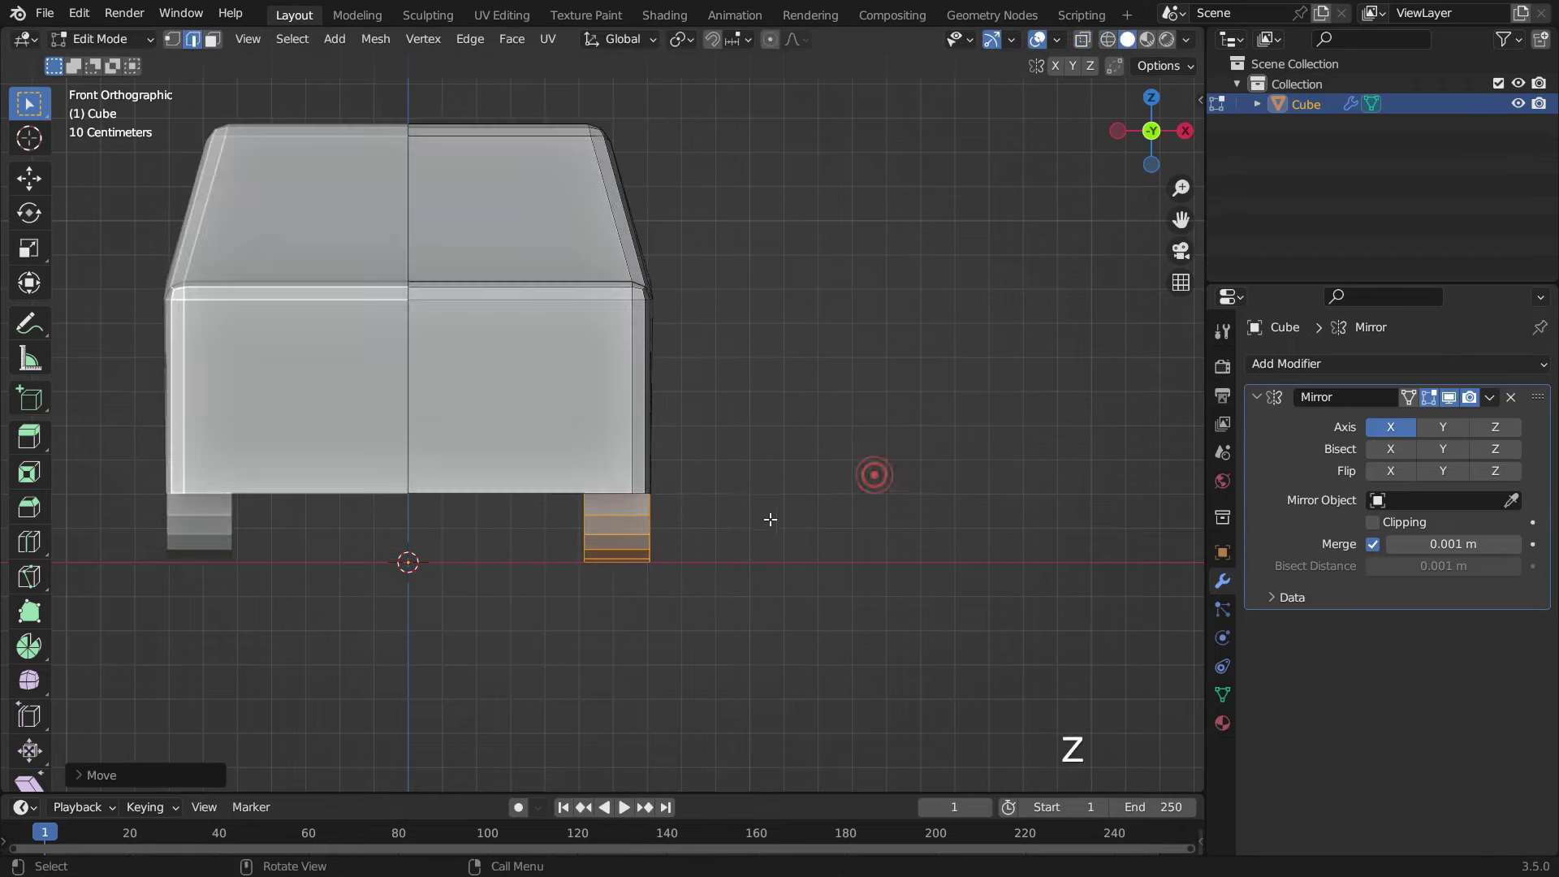
pyautogui.moveTo(779, 513); pyautogui.dragTo(441, 210, button='middle')
# - Inset the wheel's outer face and extrude it inward three times to form a recess
pyautogui.scroll(4, 442, 210)
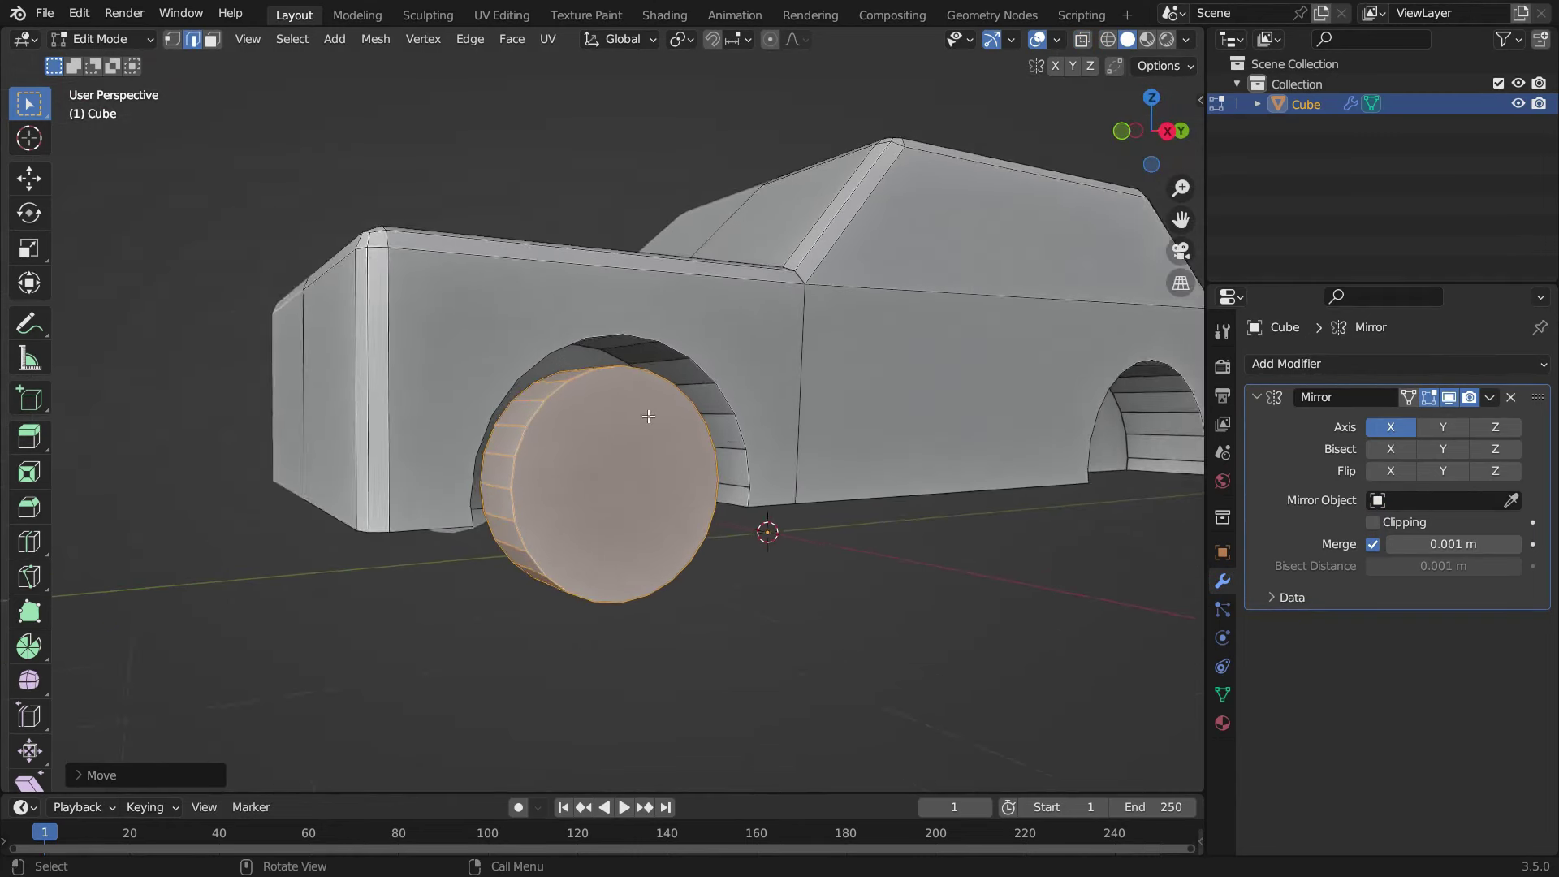
pyautogui.click(212, 39)
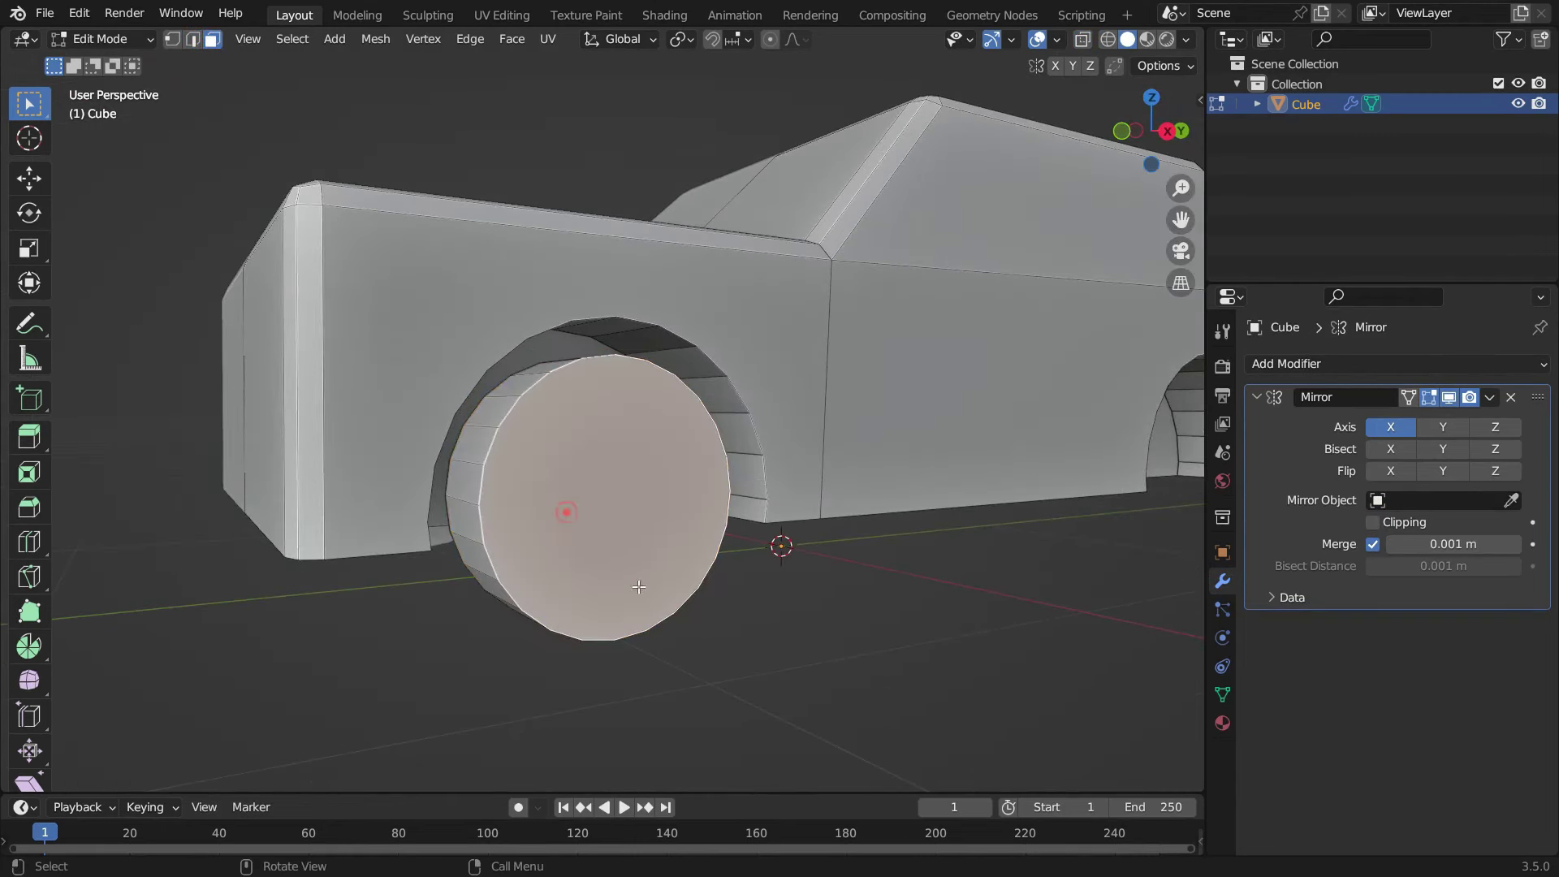
pyautogui.moveTo(568, 504); pyautogui.dragTo(751, 619, button='middle')
pyautogui.press('i')
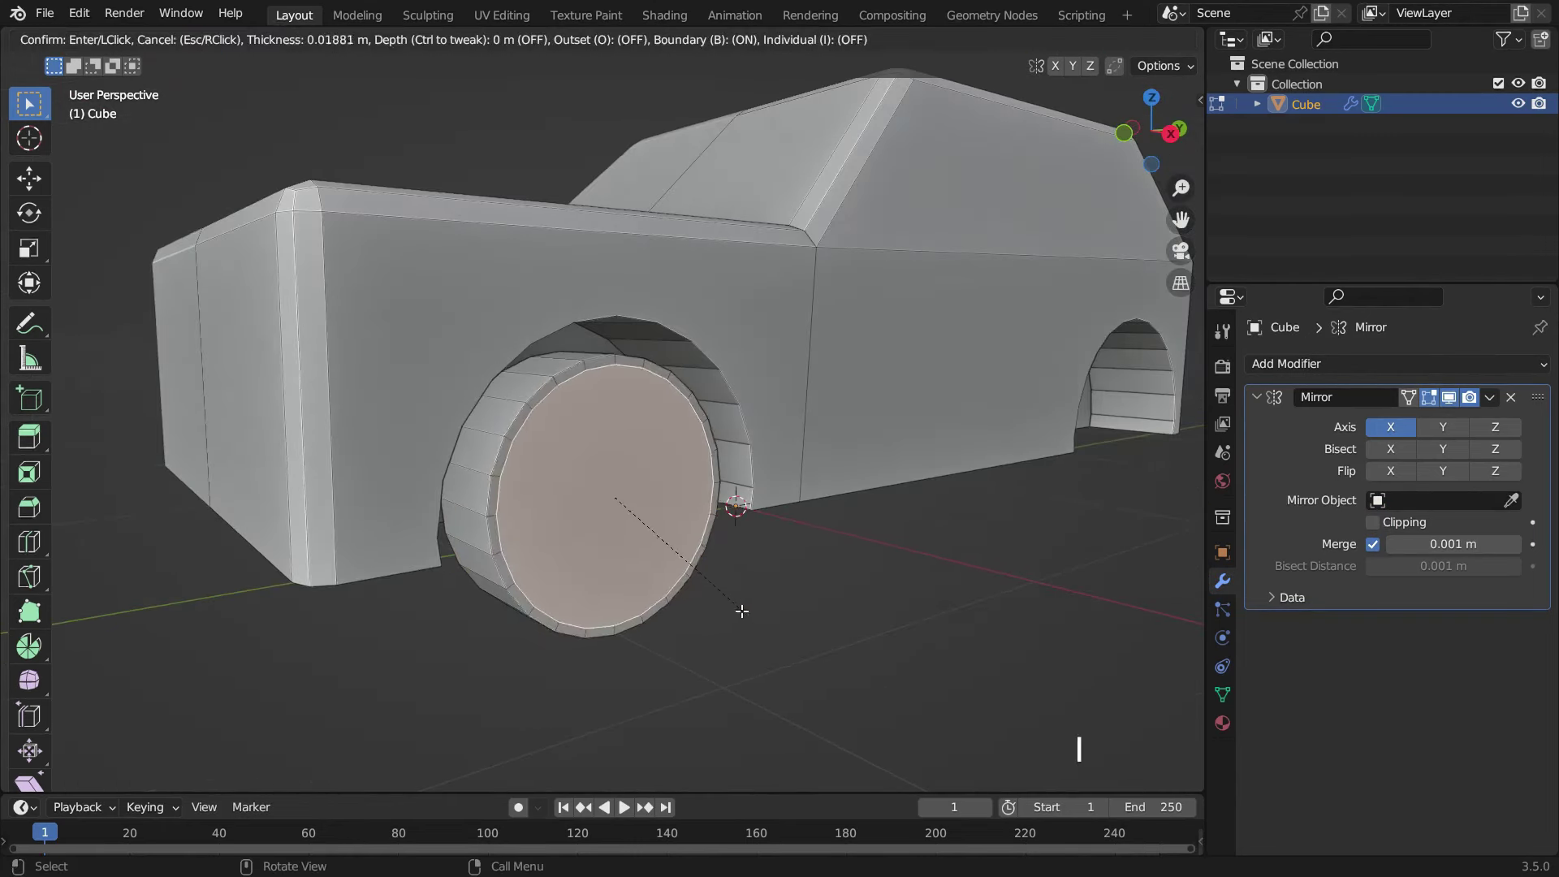
pyautogui.click(715, 593)
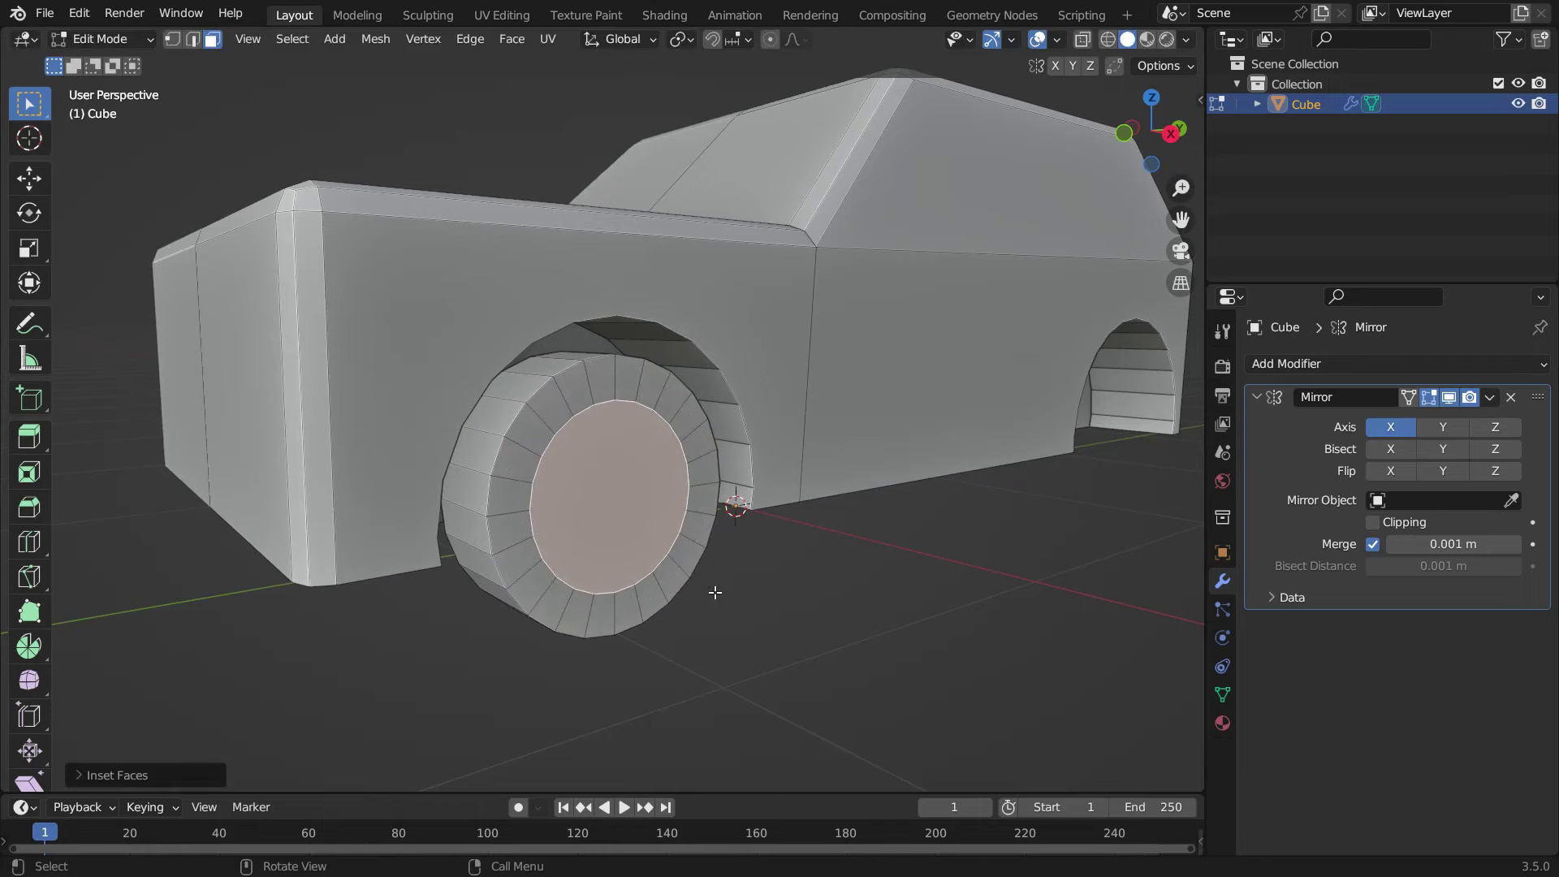
pyautogui.scroll(1, 636, 480)
pyautogui.press('e')
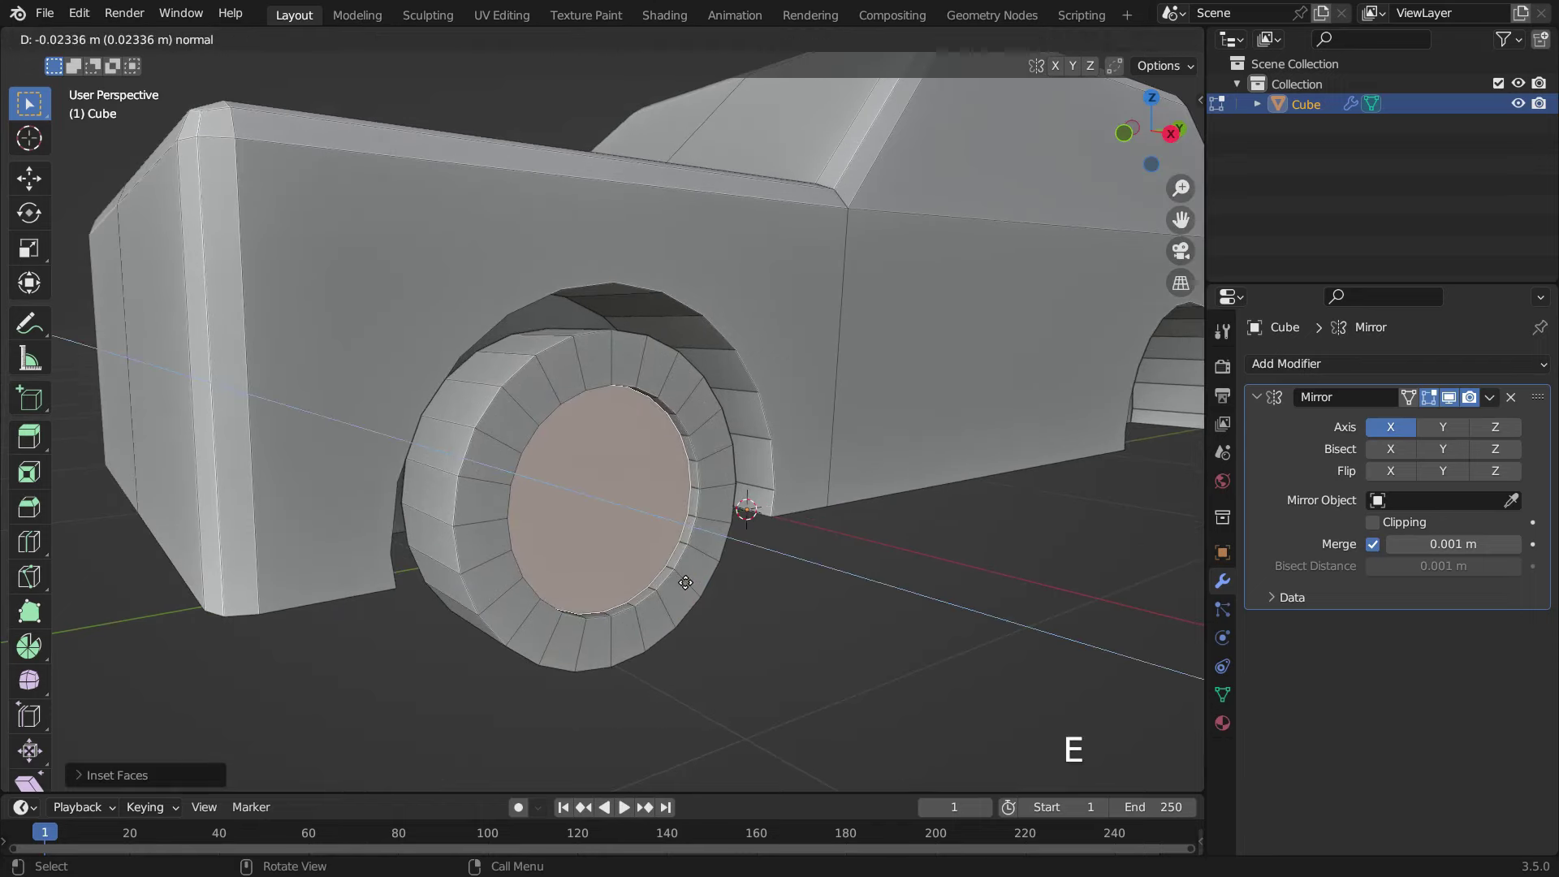
pyautogui.click(686, 583)
pyautogui.press('e')
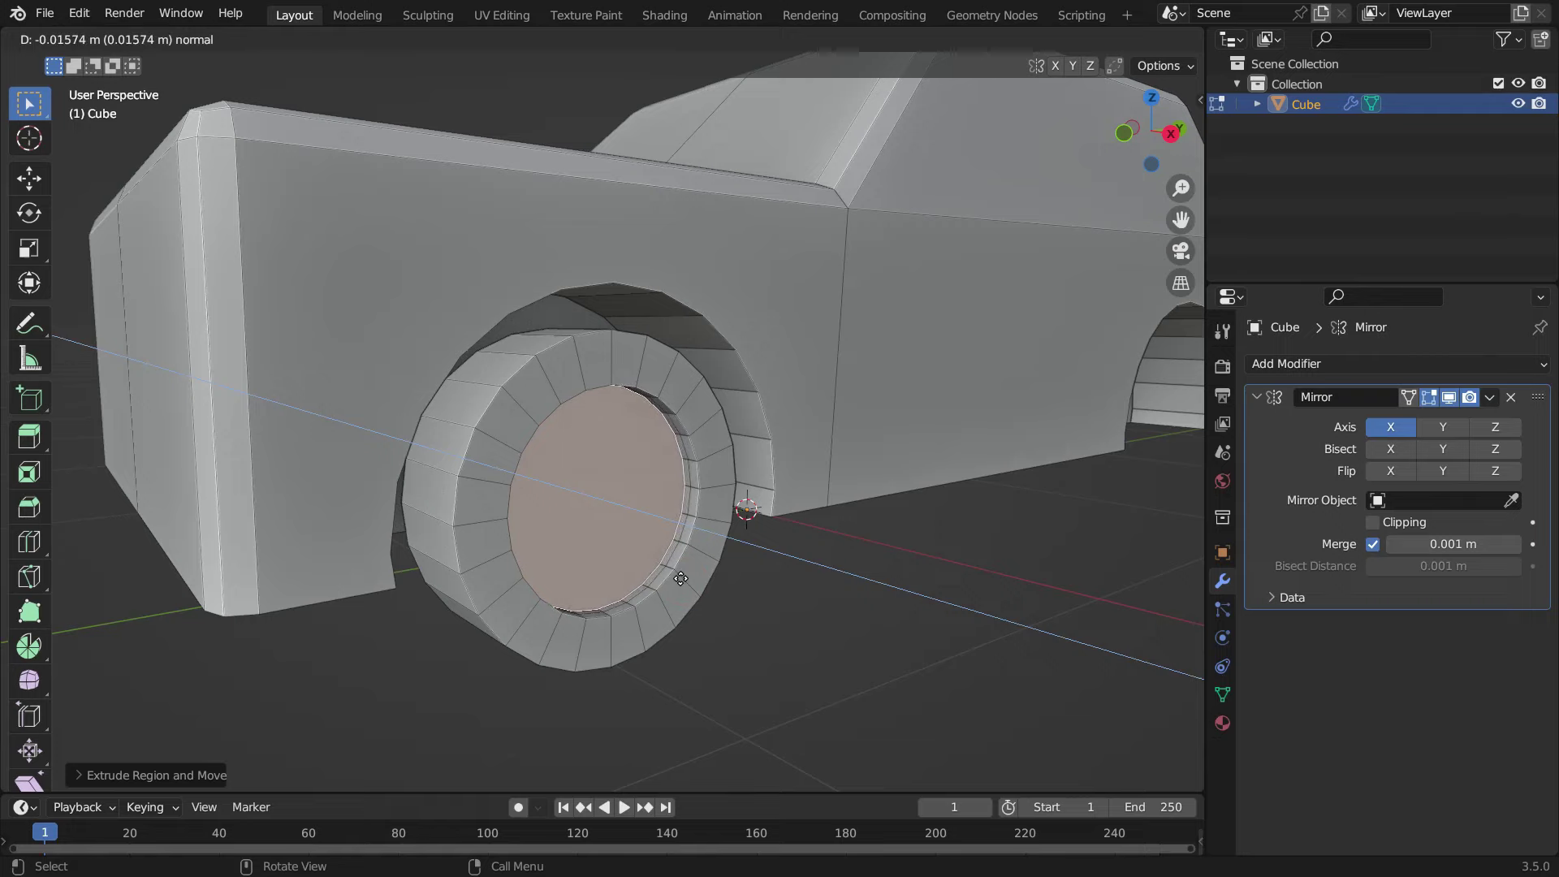
pyautogui.click(681, 579)
pyautogui.press('e')
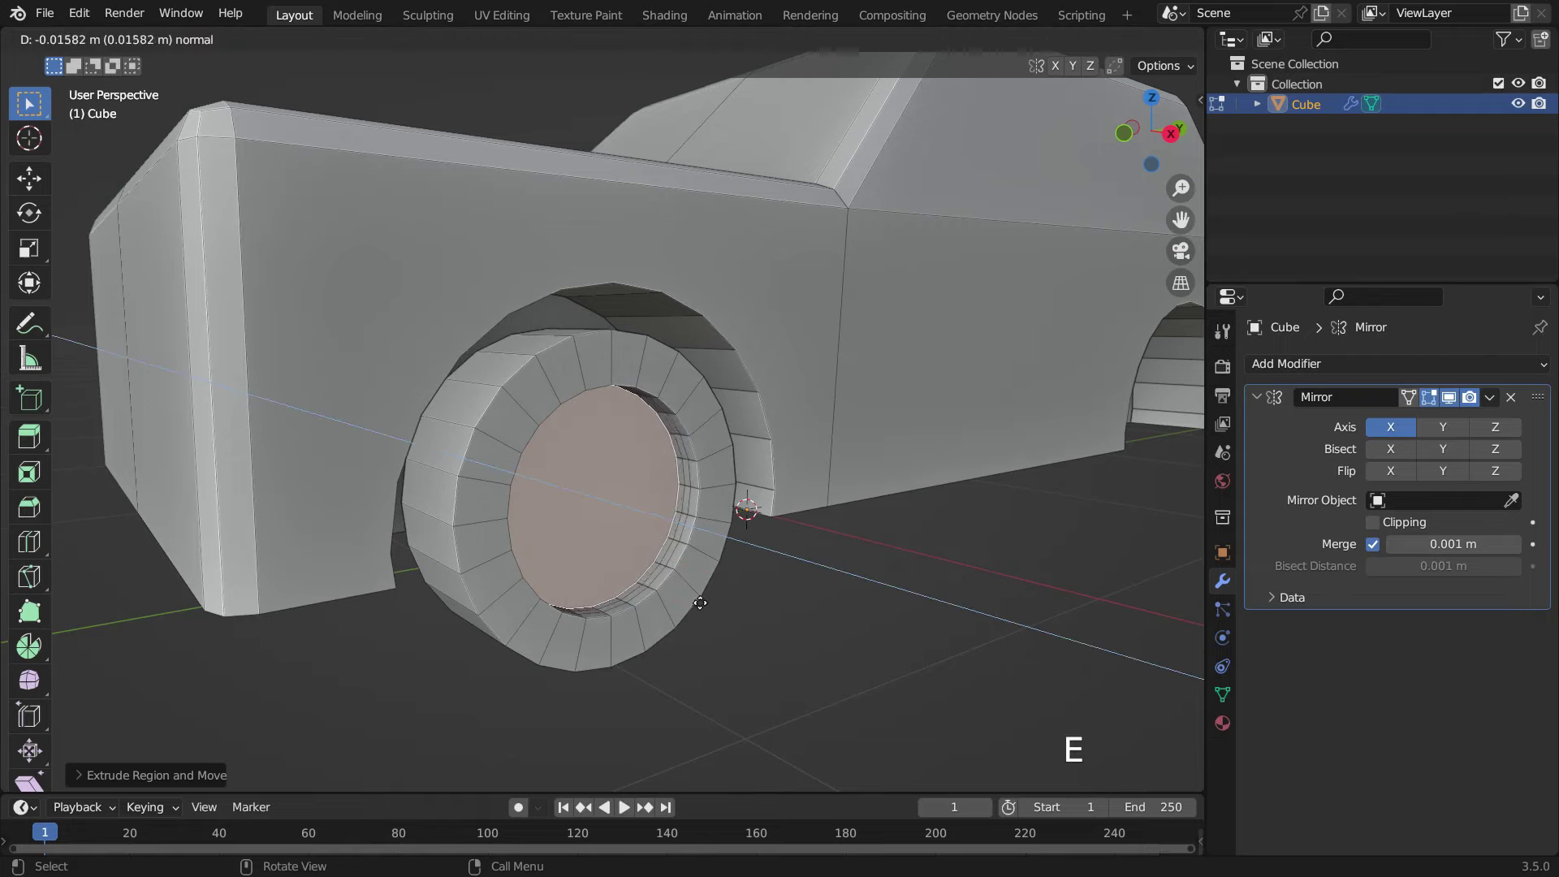
pyautogui.click(699, 602)
# - Shrink and deepen the inner face, extrude it outward into a hub, and select the inner rim loop
pyautogui.press('s')
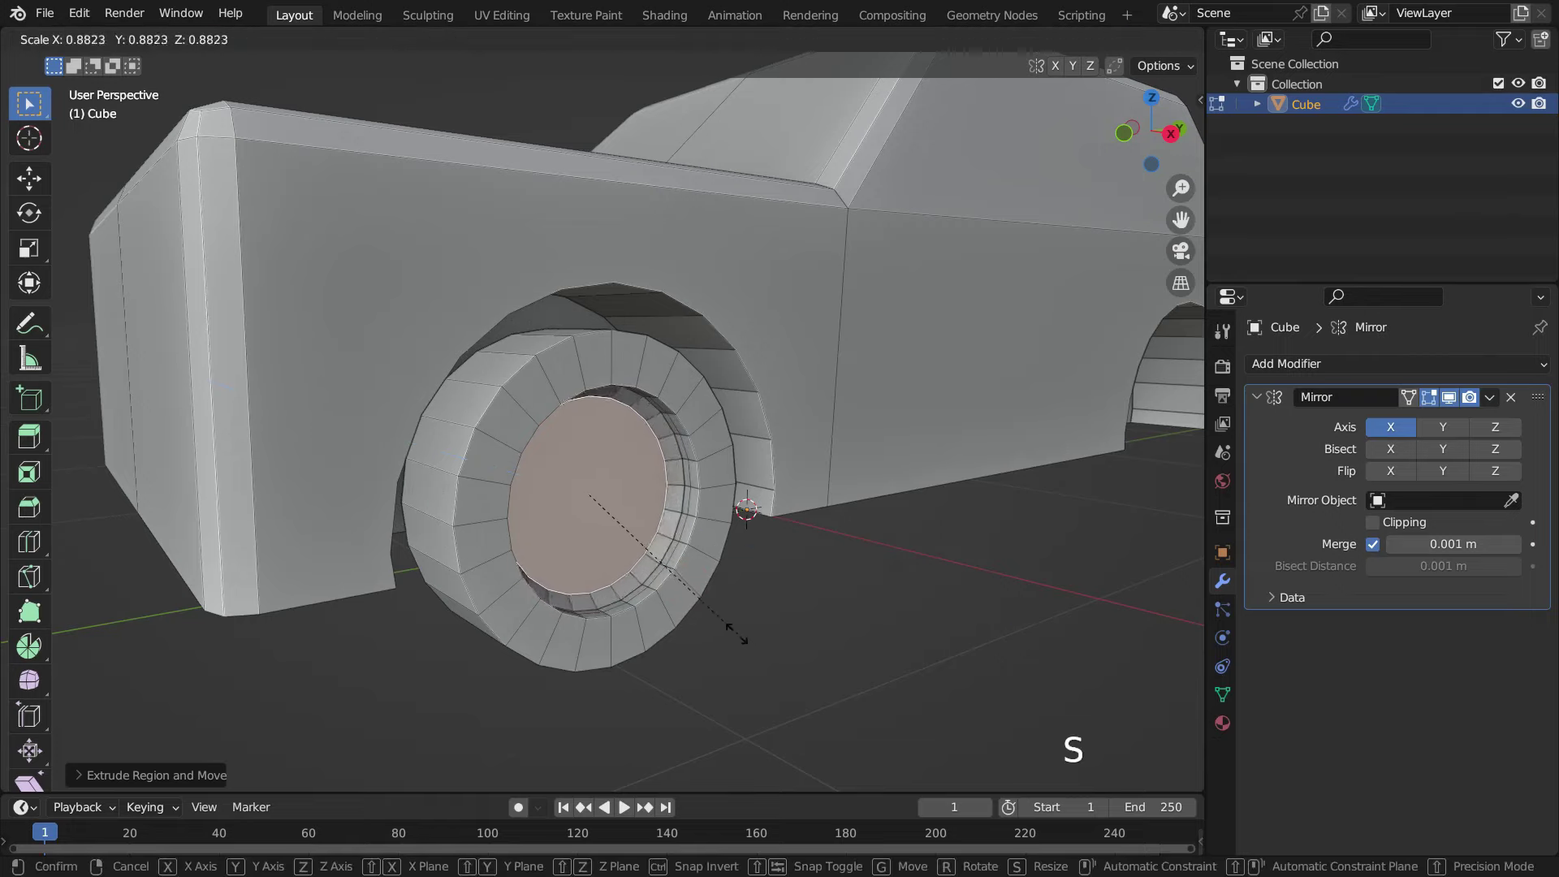
pyautogui.click(636, 547)
pyautogui.moveTo(636, 547); pyautogui.dragTo(666, 575, button='middle')
pyautogui.press('g')
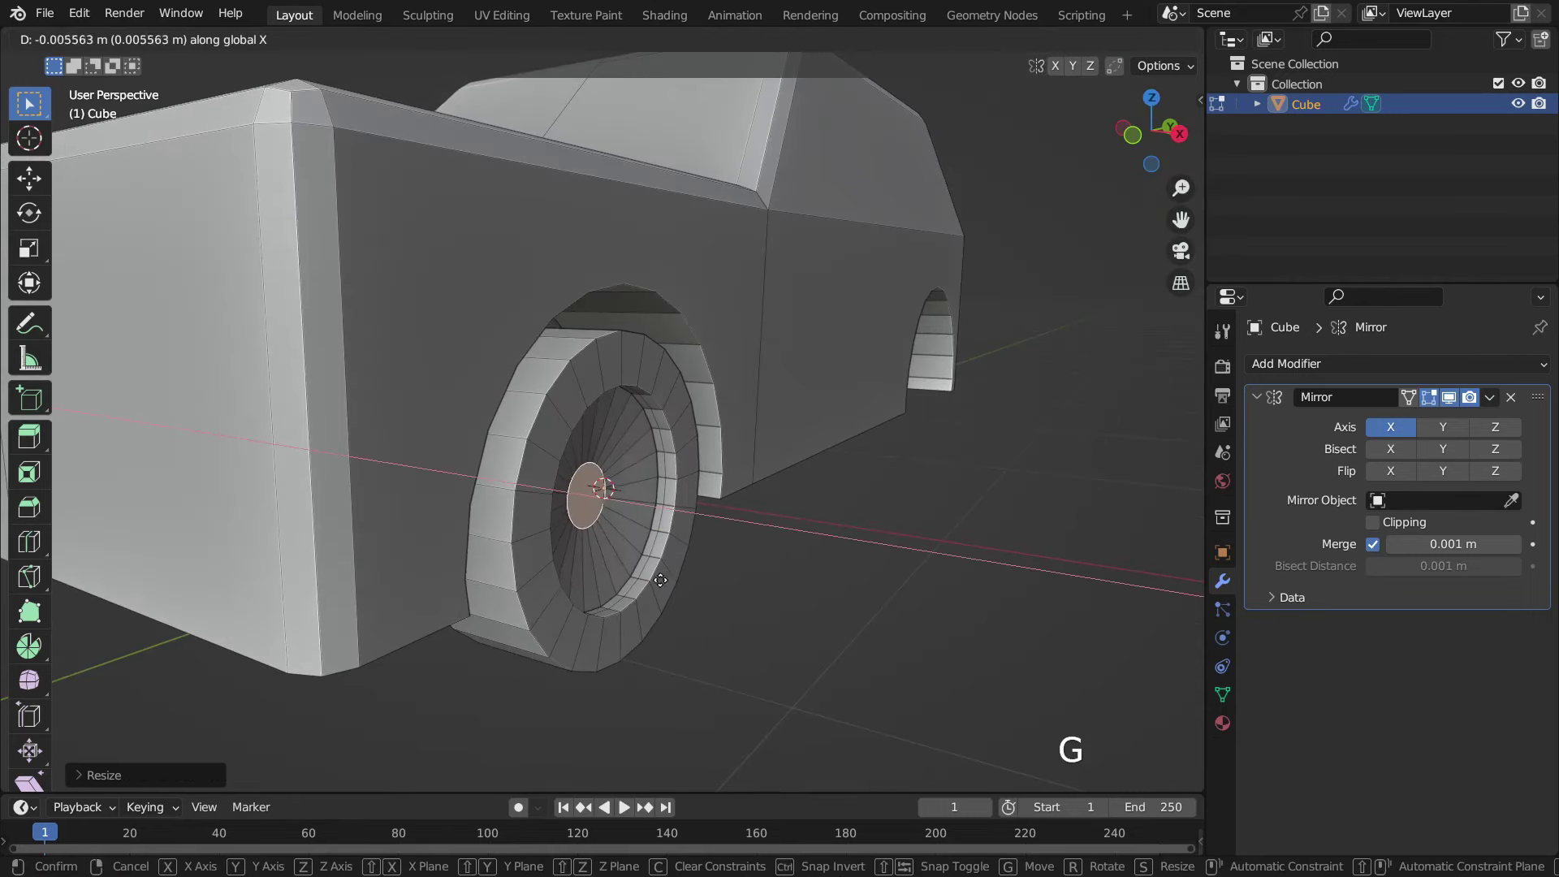
pyautogui.click(648, 585)
pyautogui.press('e')
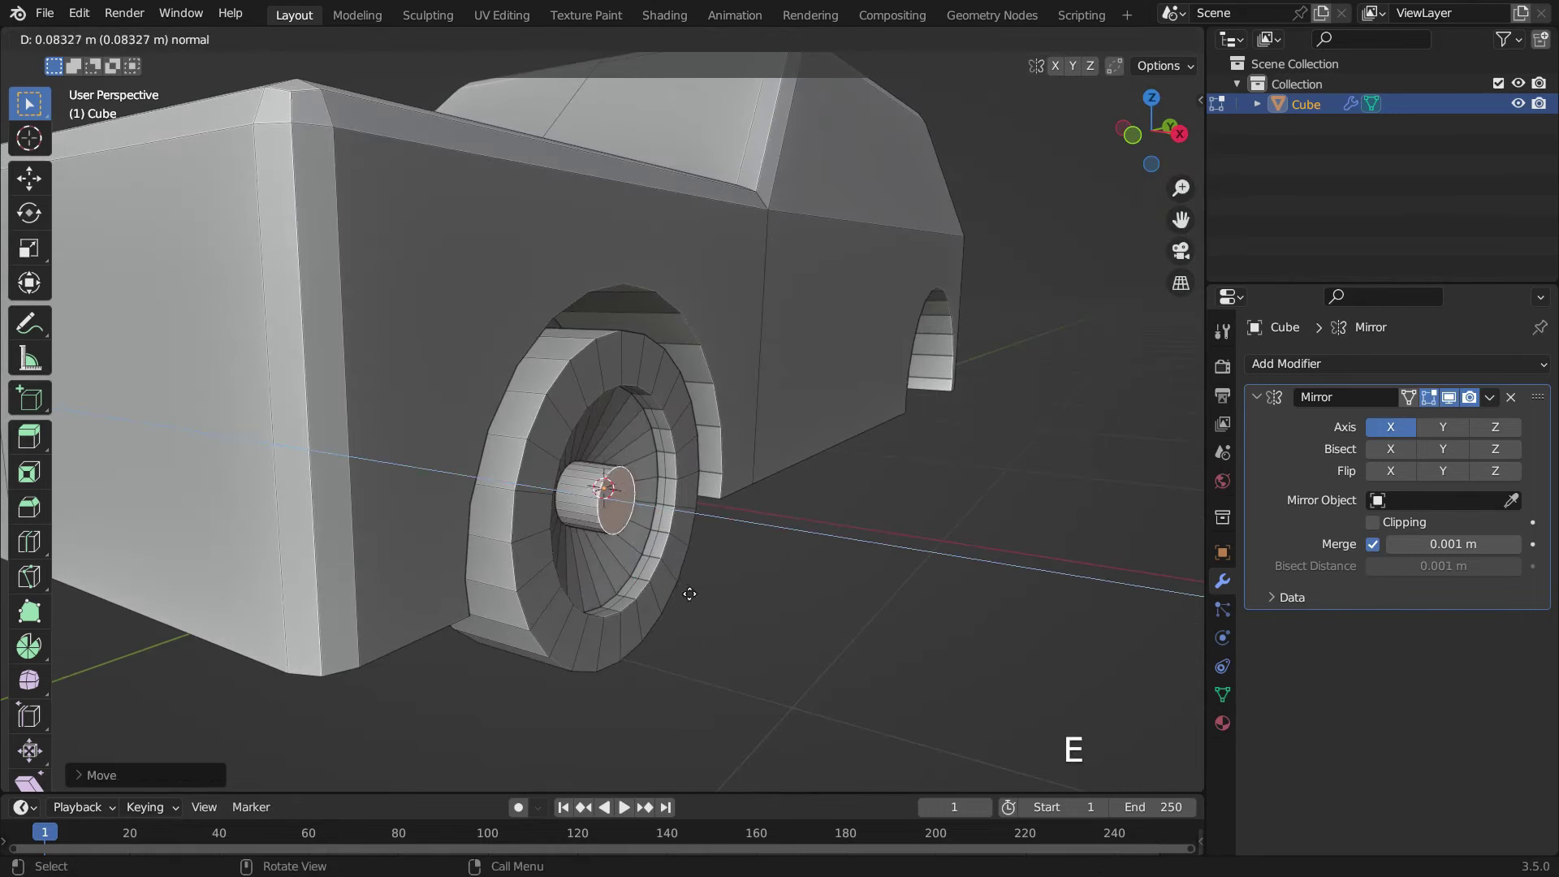
pyautogui.click(696, 601)
pyautogui.moveTo(696, 601)
pyautogui.mouseDown(button='middle')
pyautogui.moveTo(649, 603)
pyautogui.moveTo(711, 578)
pyautogui.moveTo(693, 584)
pyautogui.mouseUp(button='middle')
pyautogui.scroll(3, 648, 603)
pyautogui.keyDown('alt'); pyautogui.click(638, 552); pyautogui.keyUp('alt')
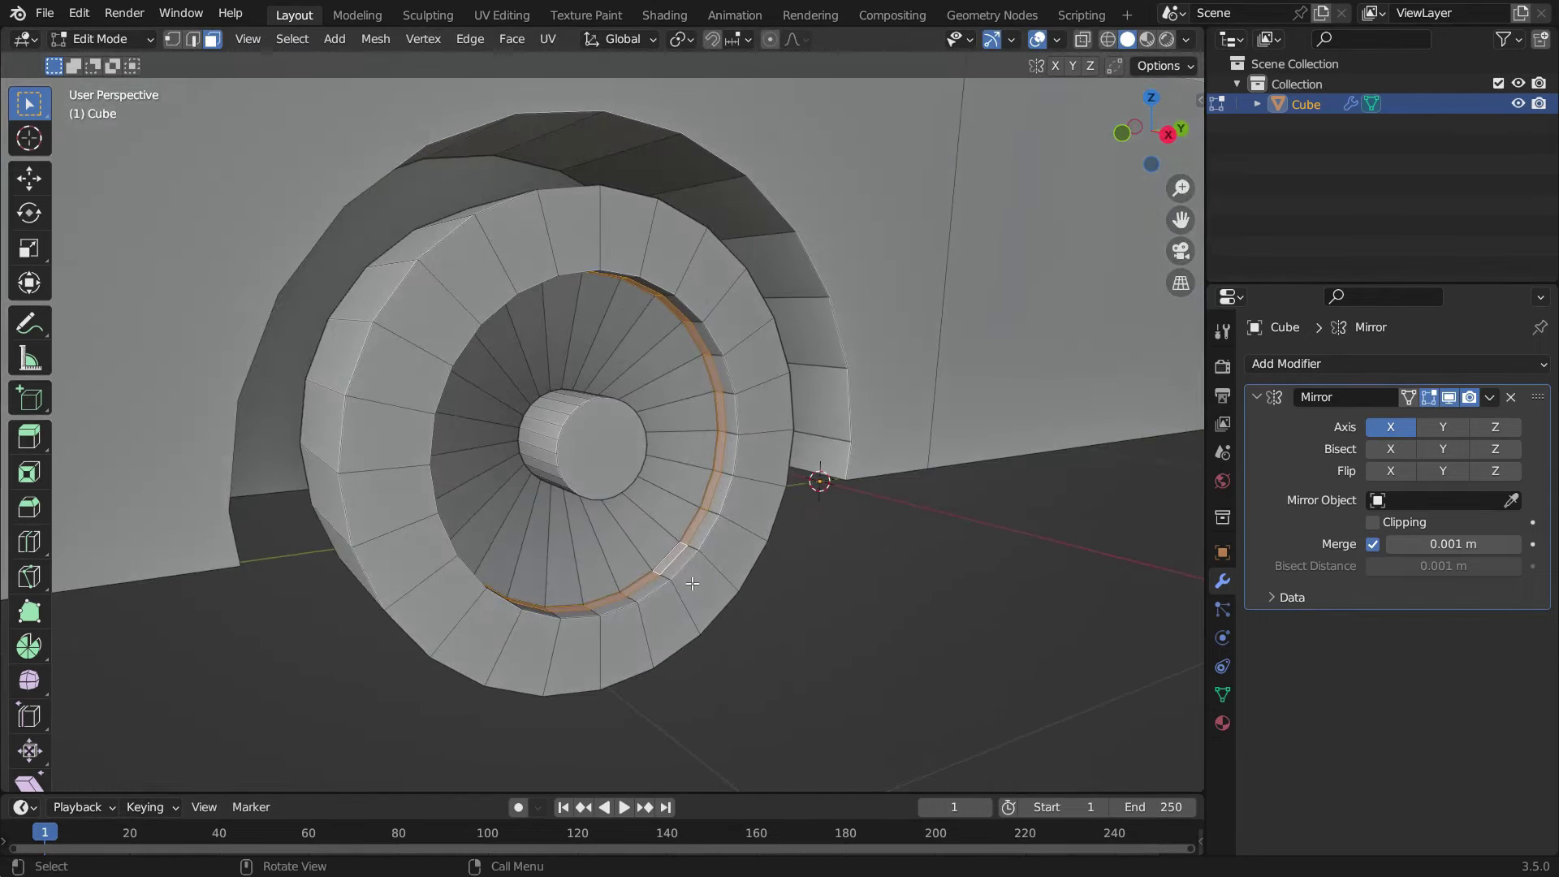
# - Checker-deselect the rim loop, extrude alternating edges toward the hub as spokes, and shift them along X
pyautogui.click(292, 39)
pyautogui.click(339, 220)
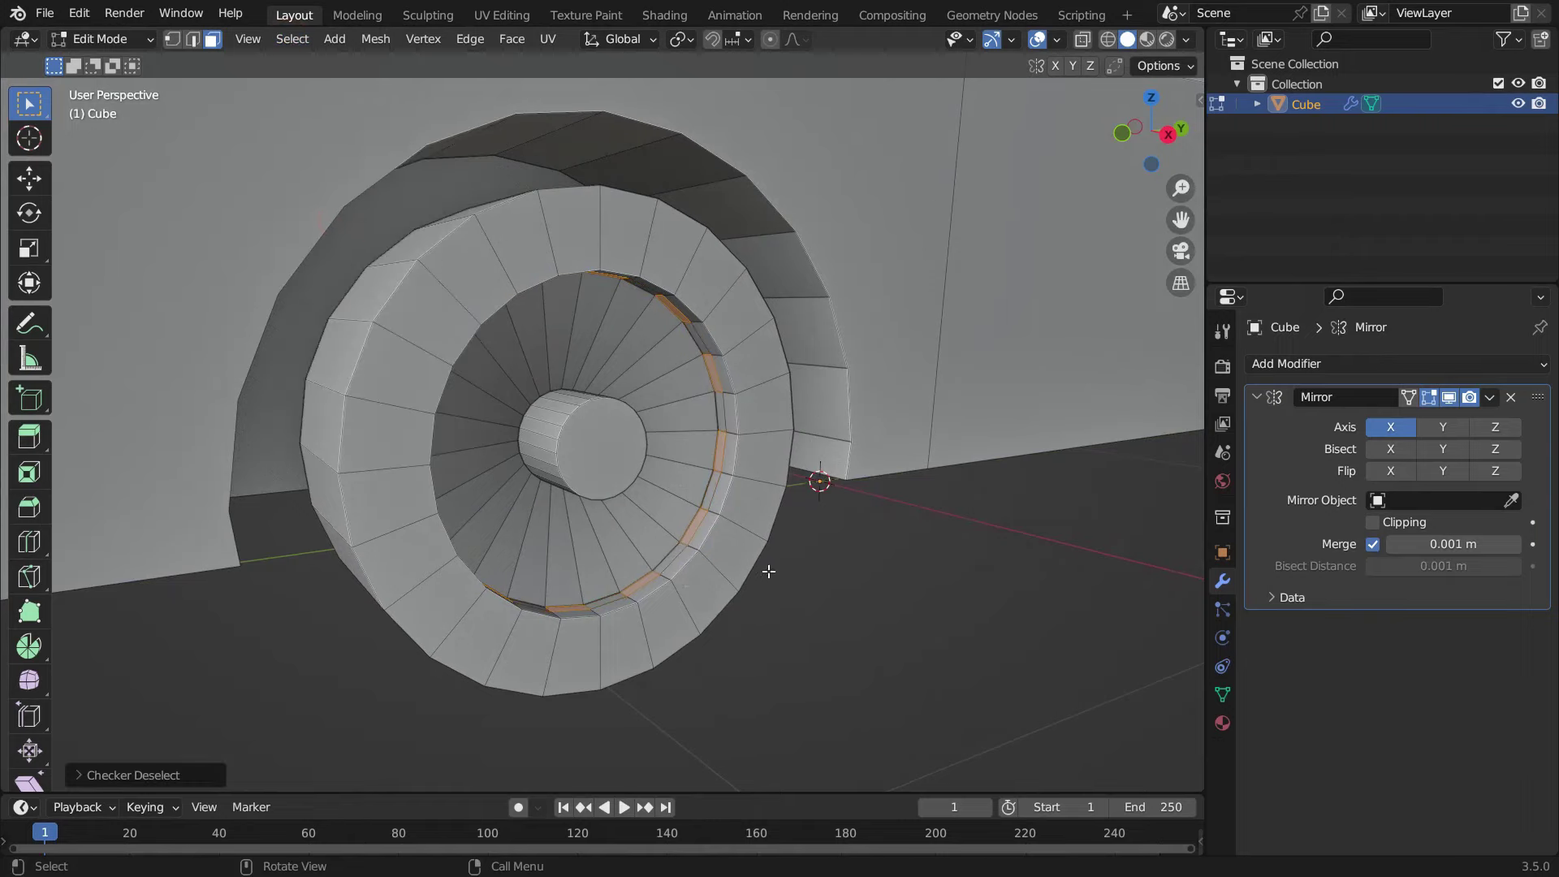
pyautogui.press('e')
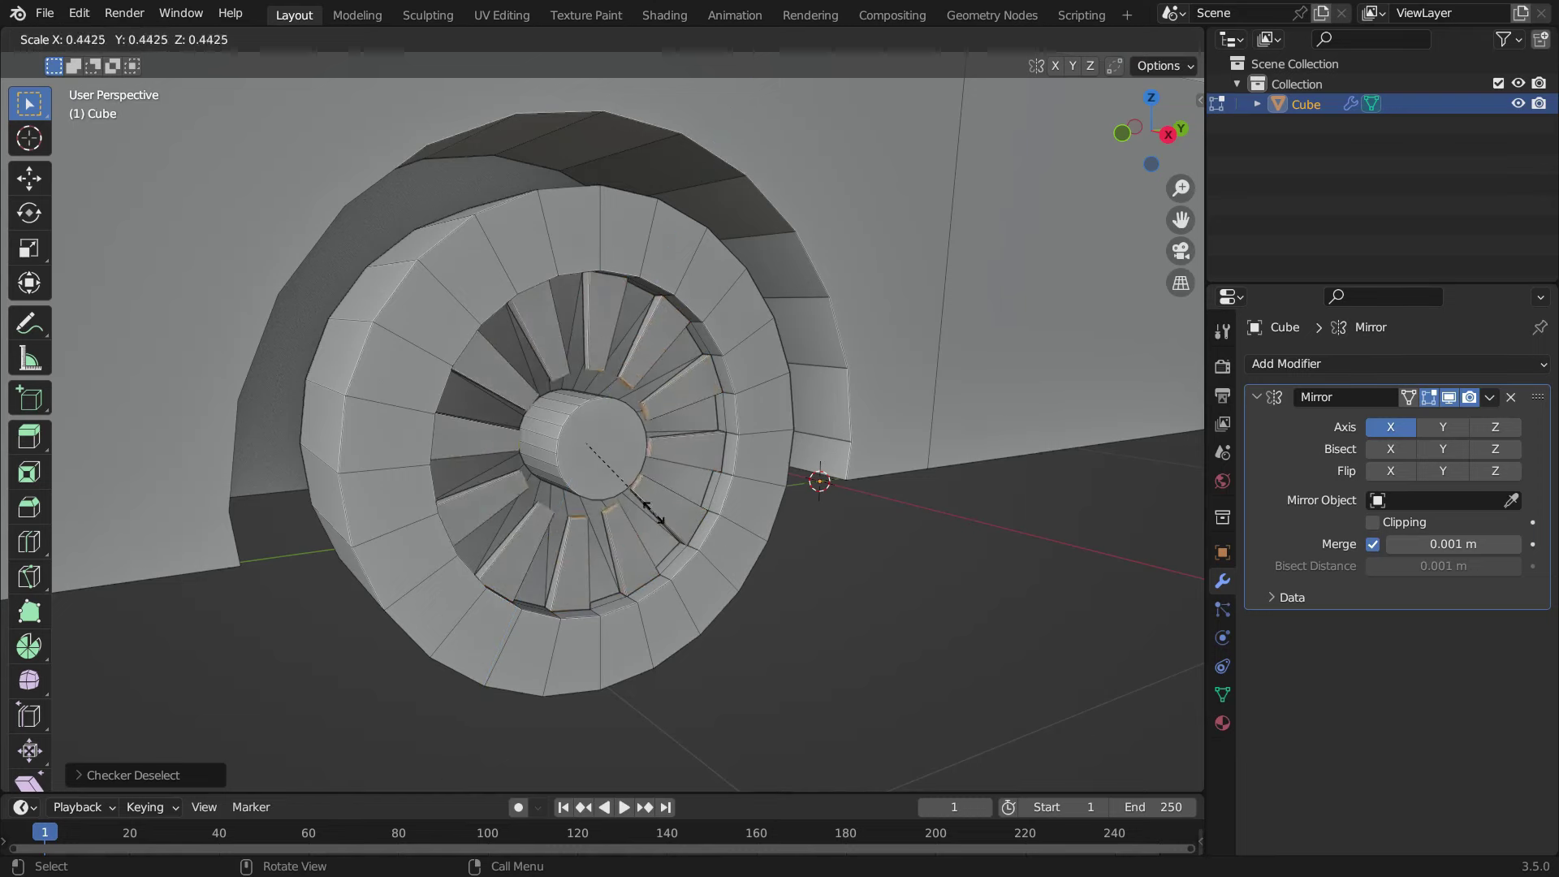
pyautogui.click(619, 467)
pyautogui.moveTo(620, 467); pyautogui.dragTo(670, 531, button='middle')
pyautogui.press('g')
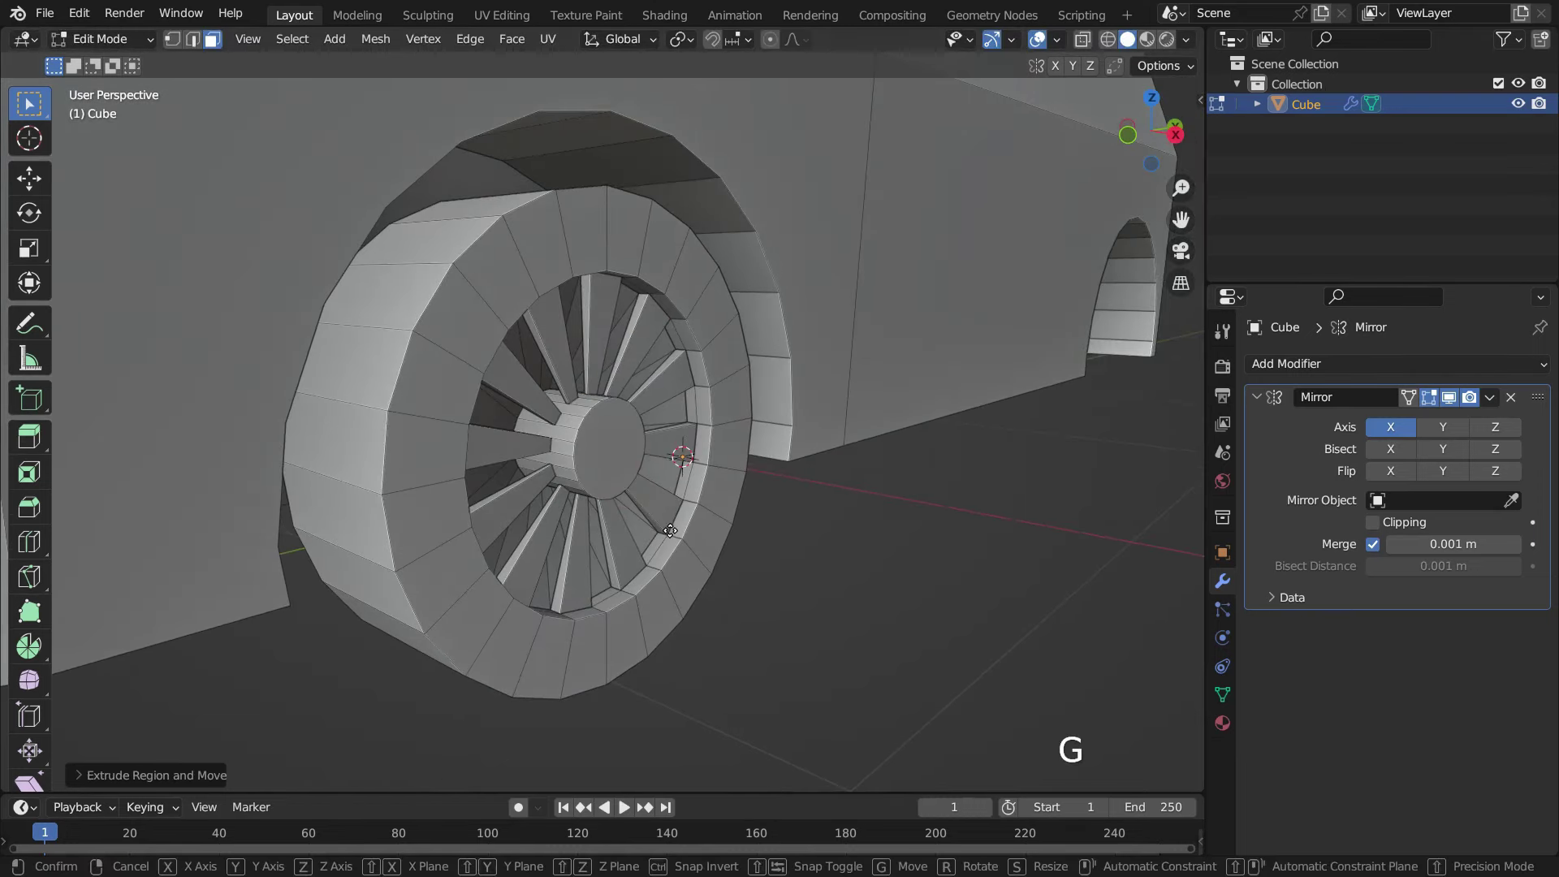
pyautogui.press('x')
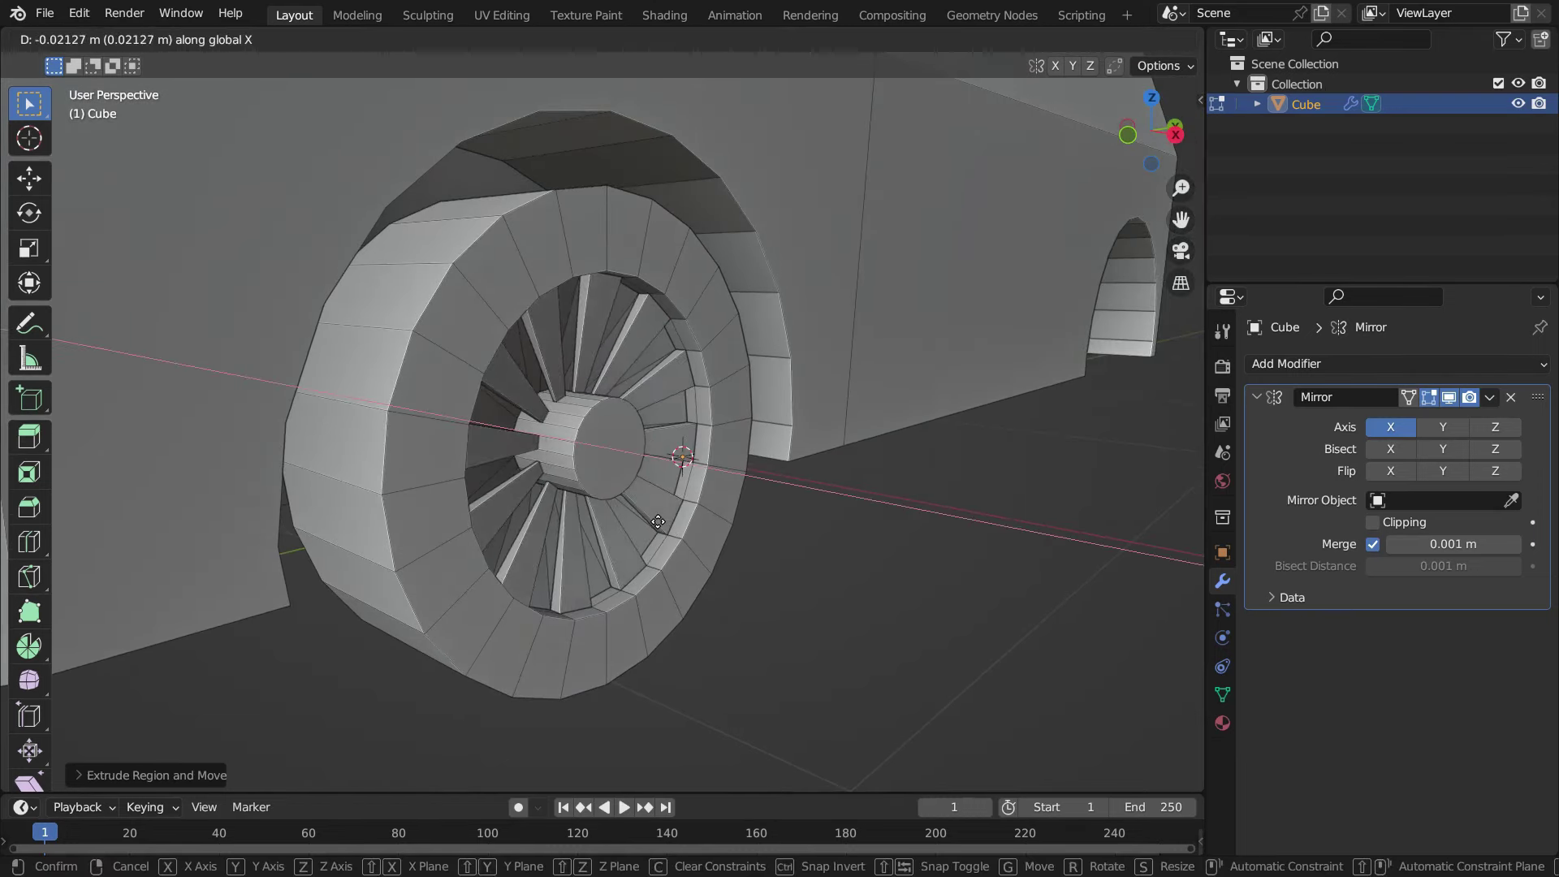
pyautogui.click(652, 526)
pyautogui.scroll(-5, 651, 525)
pyautogui.moveTo(651, 526); pyautogui.dragTo(916, 439, button='middle')
pyautogui.click(602, 528)
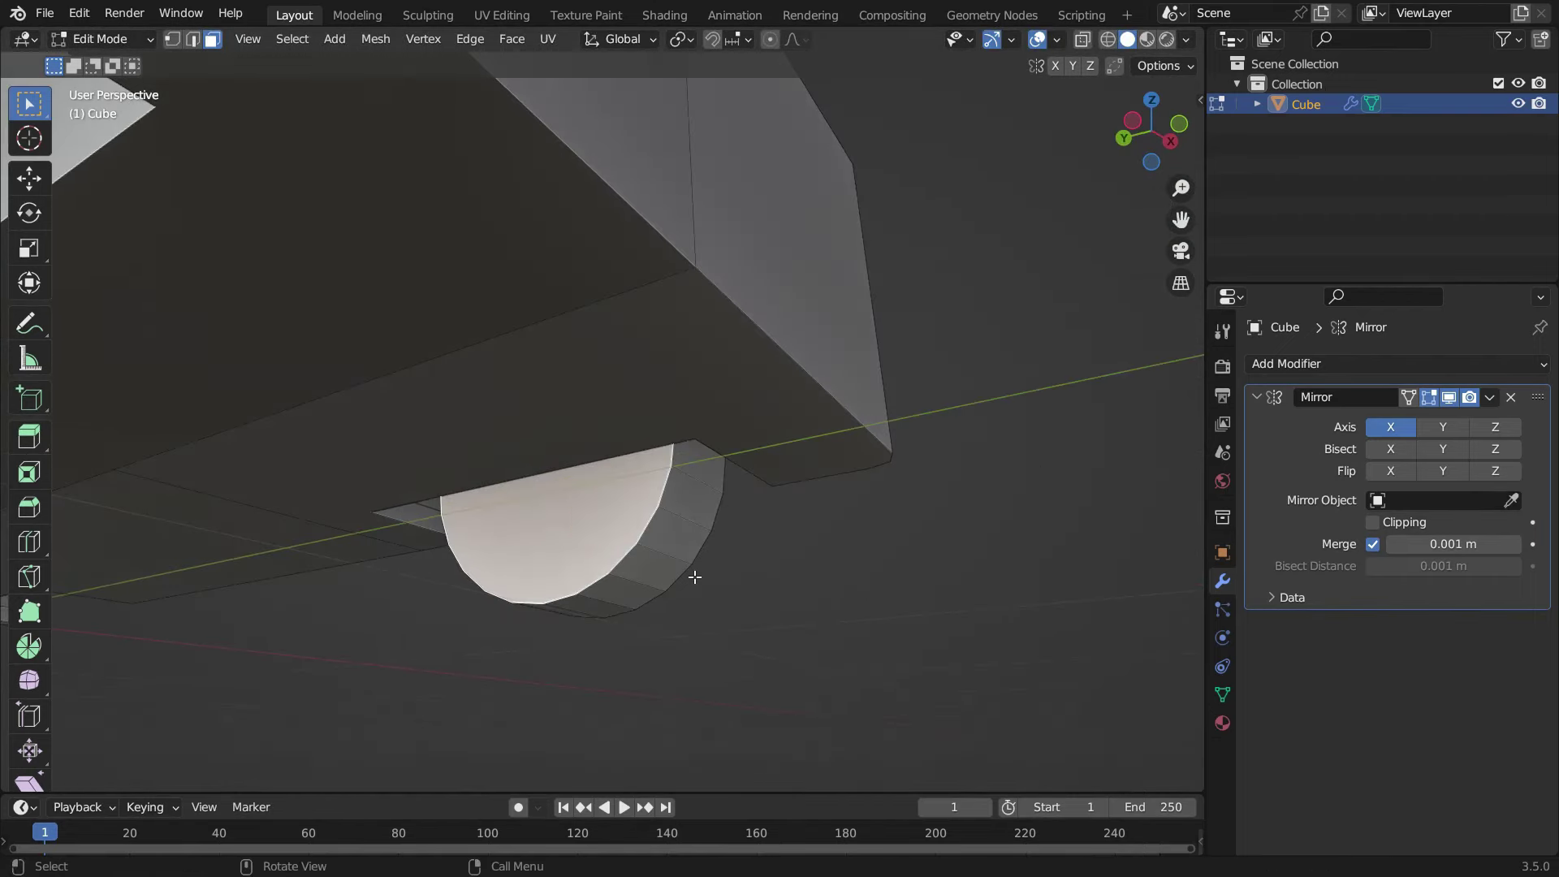
# - Inset the wheel's inner face and extrude it inward to recess it
pyautogui.press('i')
pyautogui.click(631, 536)
pyautogui.press('e')
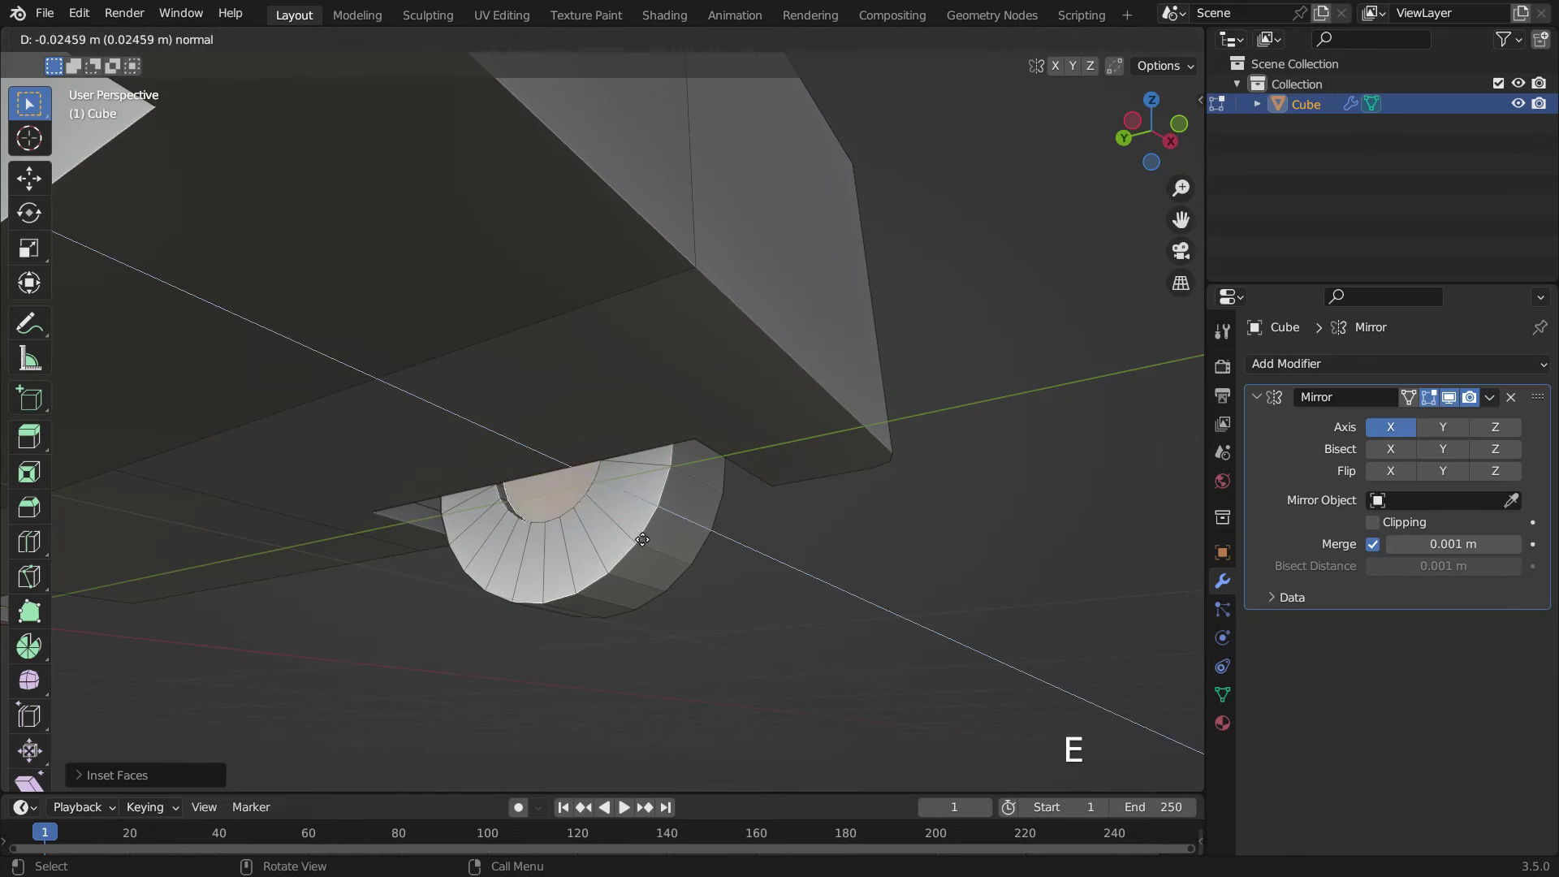
pyautogui.click(654, 546)
pyautogui.moveTo(654, 545); pyautogui.dragTo(349, 609, button='middle')
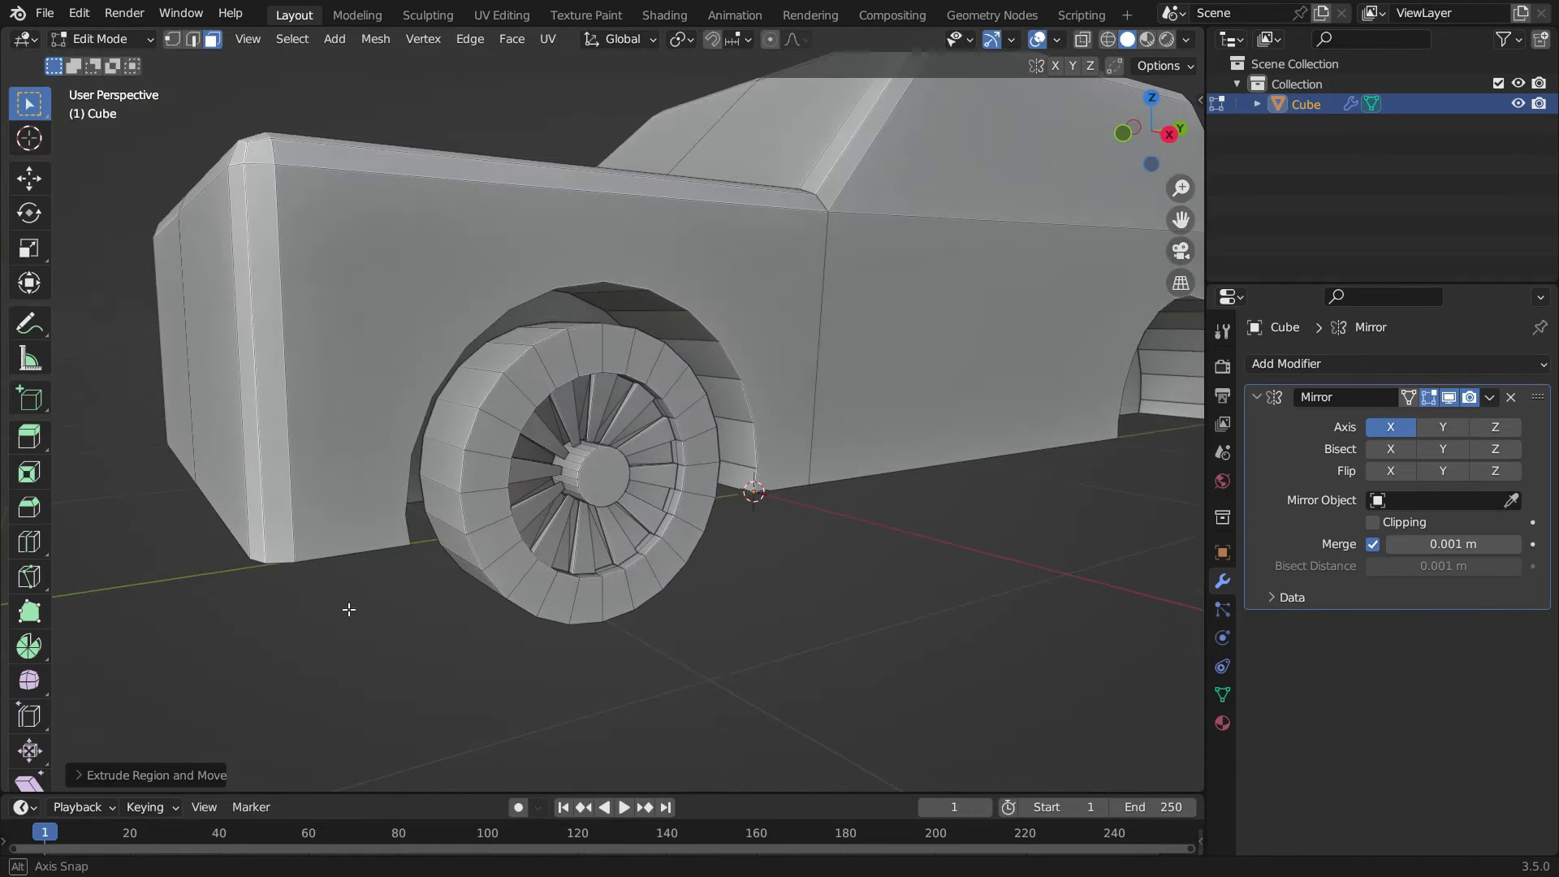
# - Bevel the tyre's outer and inner edge loops with 2 segments
pyautogui.press('2')
pyautogui.scroll(2, 515, 400)
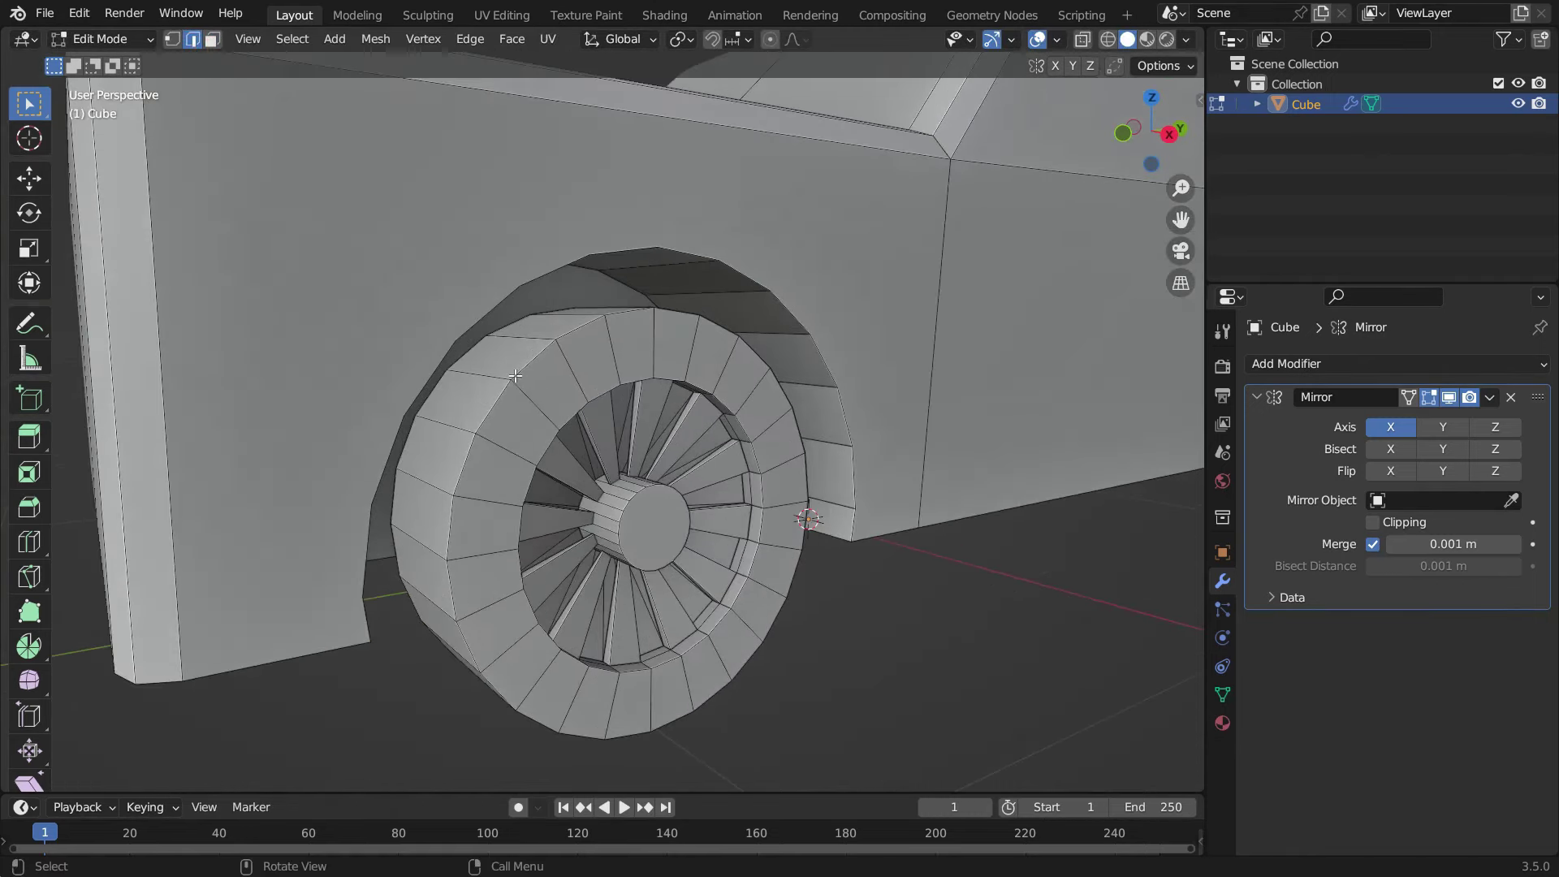
pyautogui.keyDown('alt'); pyautogui.click(515, 376); pyautogui.keyUp('alt')
pyautogui.keyDown('alt'); pyautogui.keyDown('shift'); pyautogui.click(558, 419); pyautogui.keyUp('shift'); pyautogui.keyUp('alt')
pyautogui.moveTo(559, 419); pyautogui.dragTo(539, 614, button='middle')
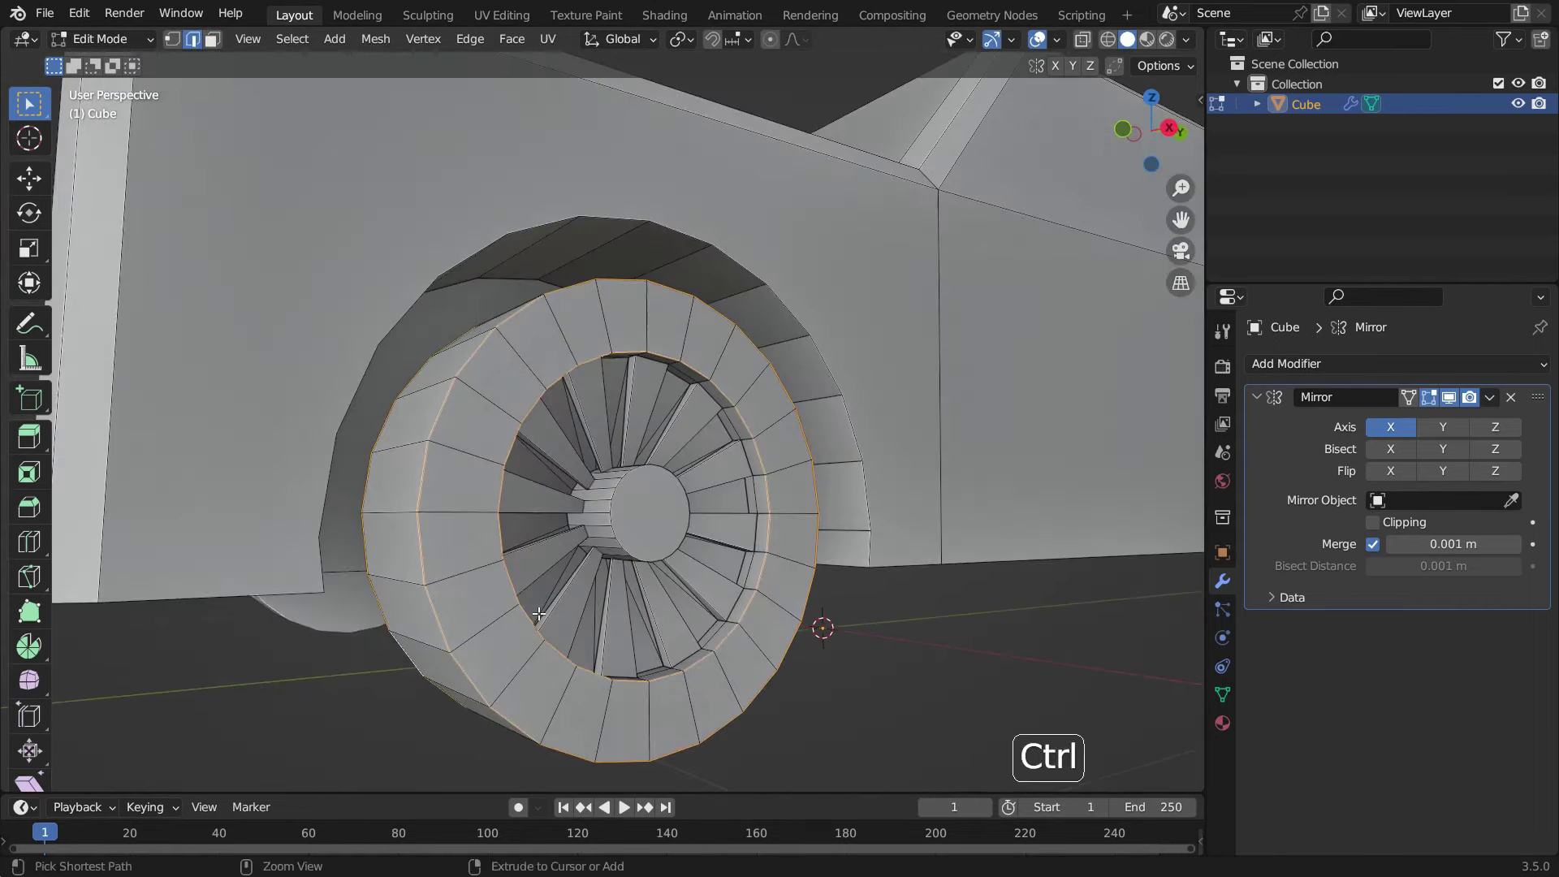
pyautogui.hotkey('ctrl', 'b')
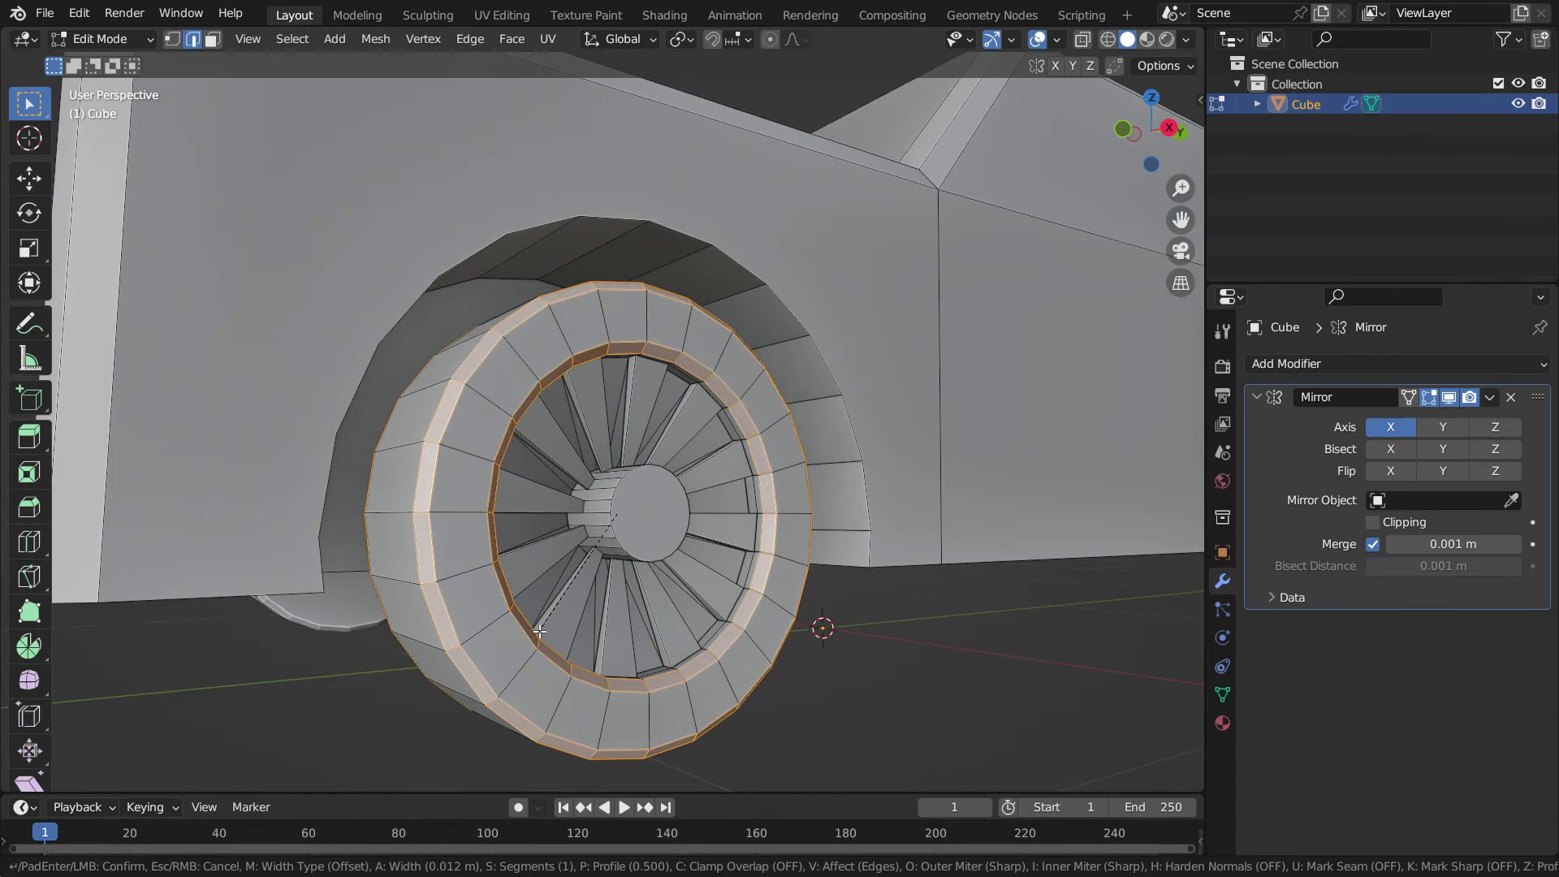
pyautogui.scroll(1, 540, 629)
pyautogui.click(540, 631)
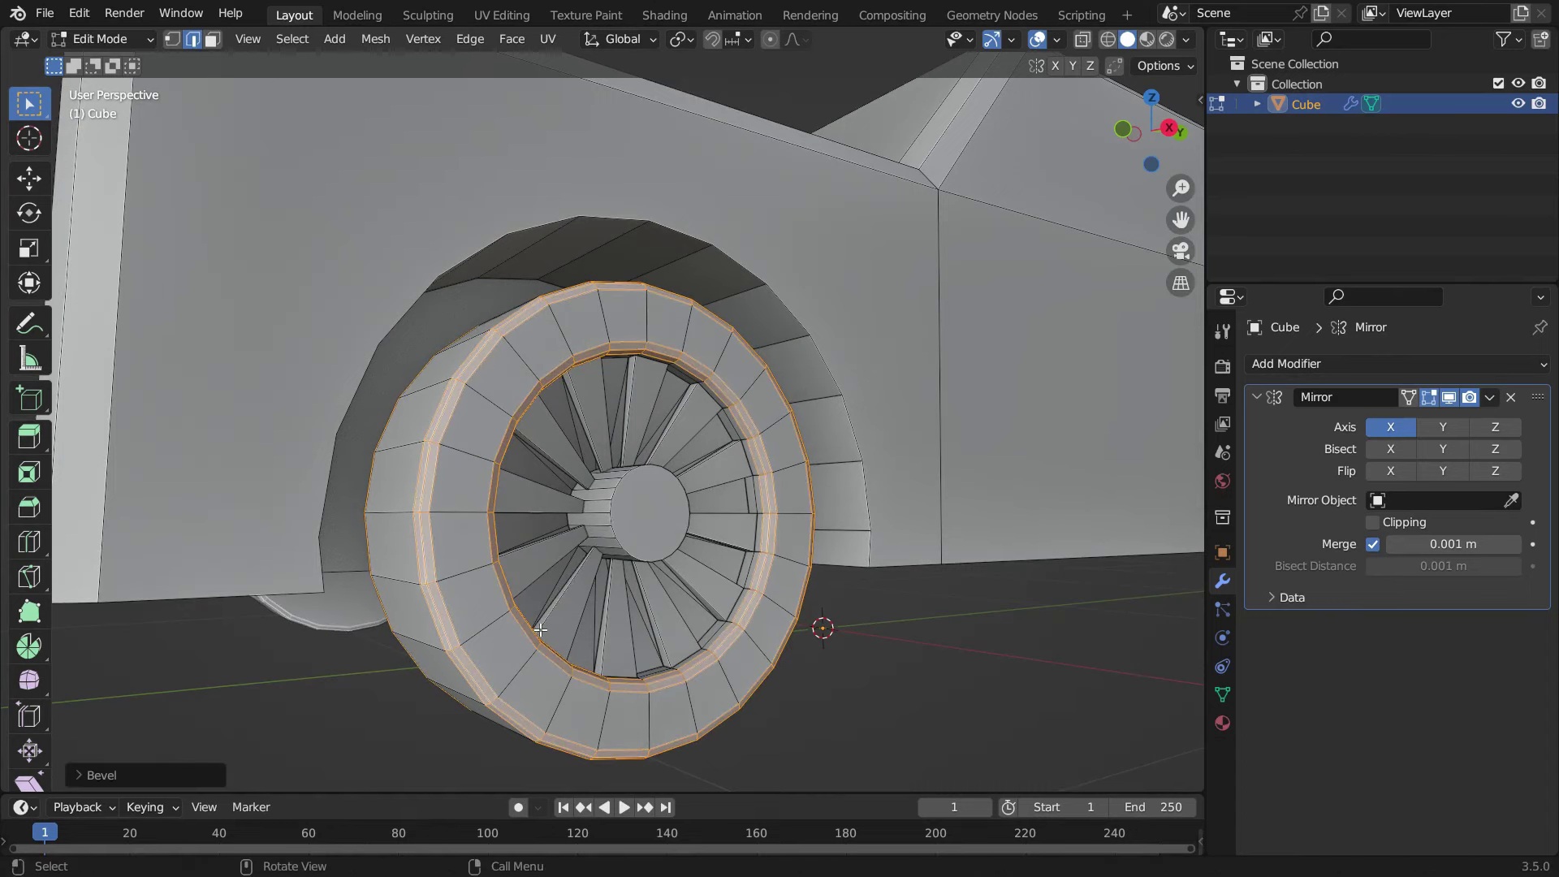
pyautogui.scroll(-4, 668, 394)
pyautogui.click(766, 723)
pyautogui.moveTo(766, 724); pyautogui.dragTo(700, 580, button='middle')
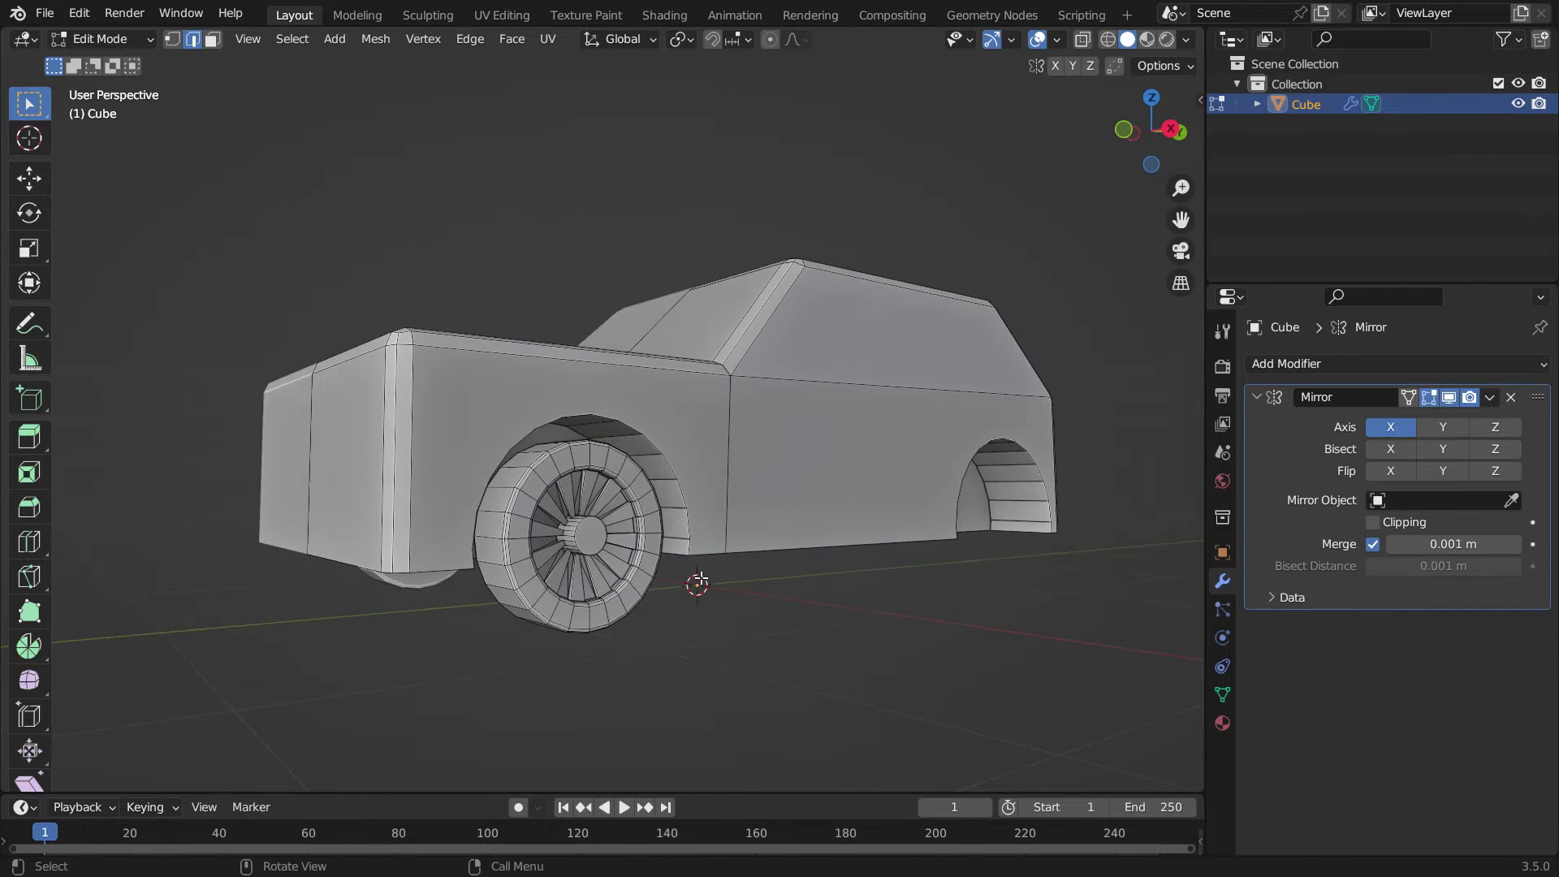
# - Select the whole front wheel and duplicate it about 2.137 m back along Y into the rear arch
pyautogui.press('l')
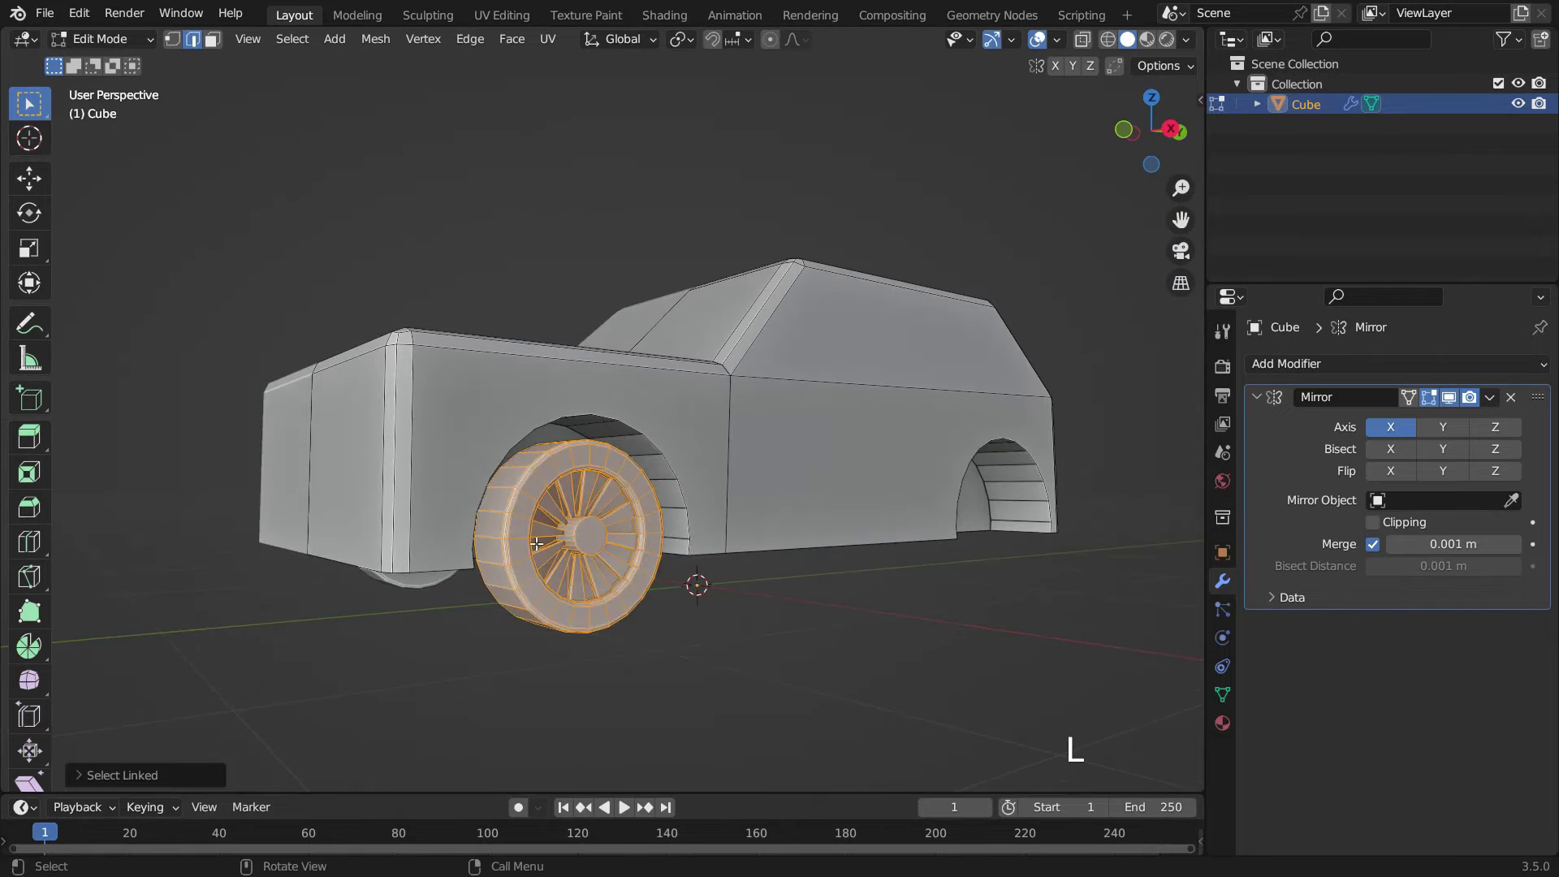
pyautogui.press('KP_3')
pyautogui.scroll(-3, 538, 563)
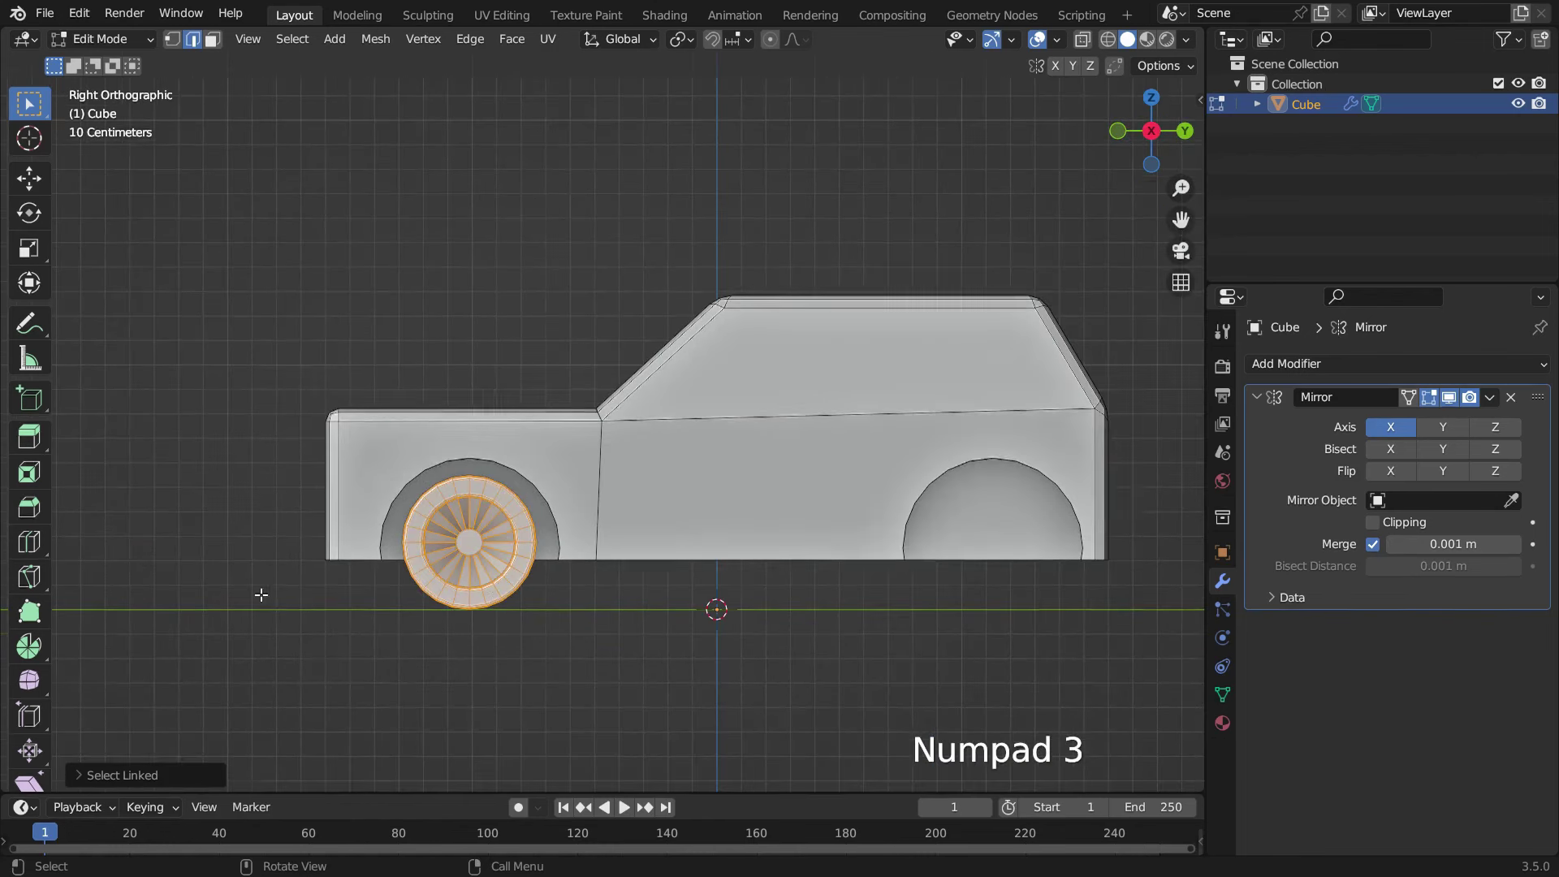
pyautogui.hotkey('shift', 'd')
pyautogui.press('y')
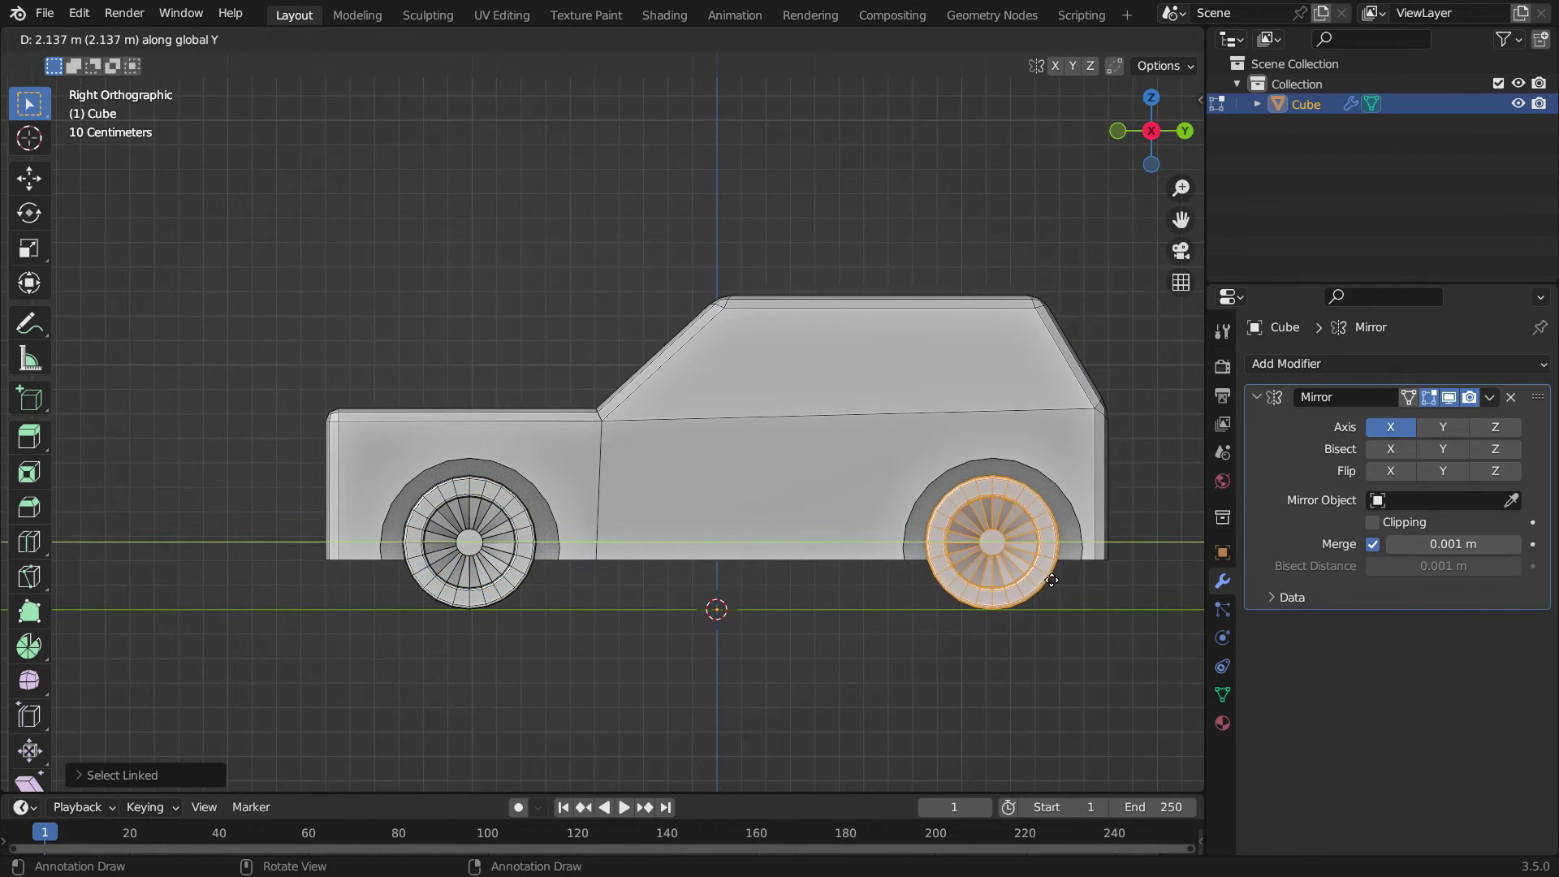
pyautogui.click(1052, 580)
pyautogui.moveTo(785, 607); pyautogui.dragTo(720, 658, button='middle')
pyautogui.click(773, 634)
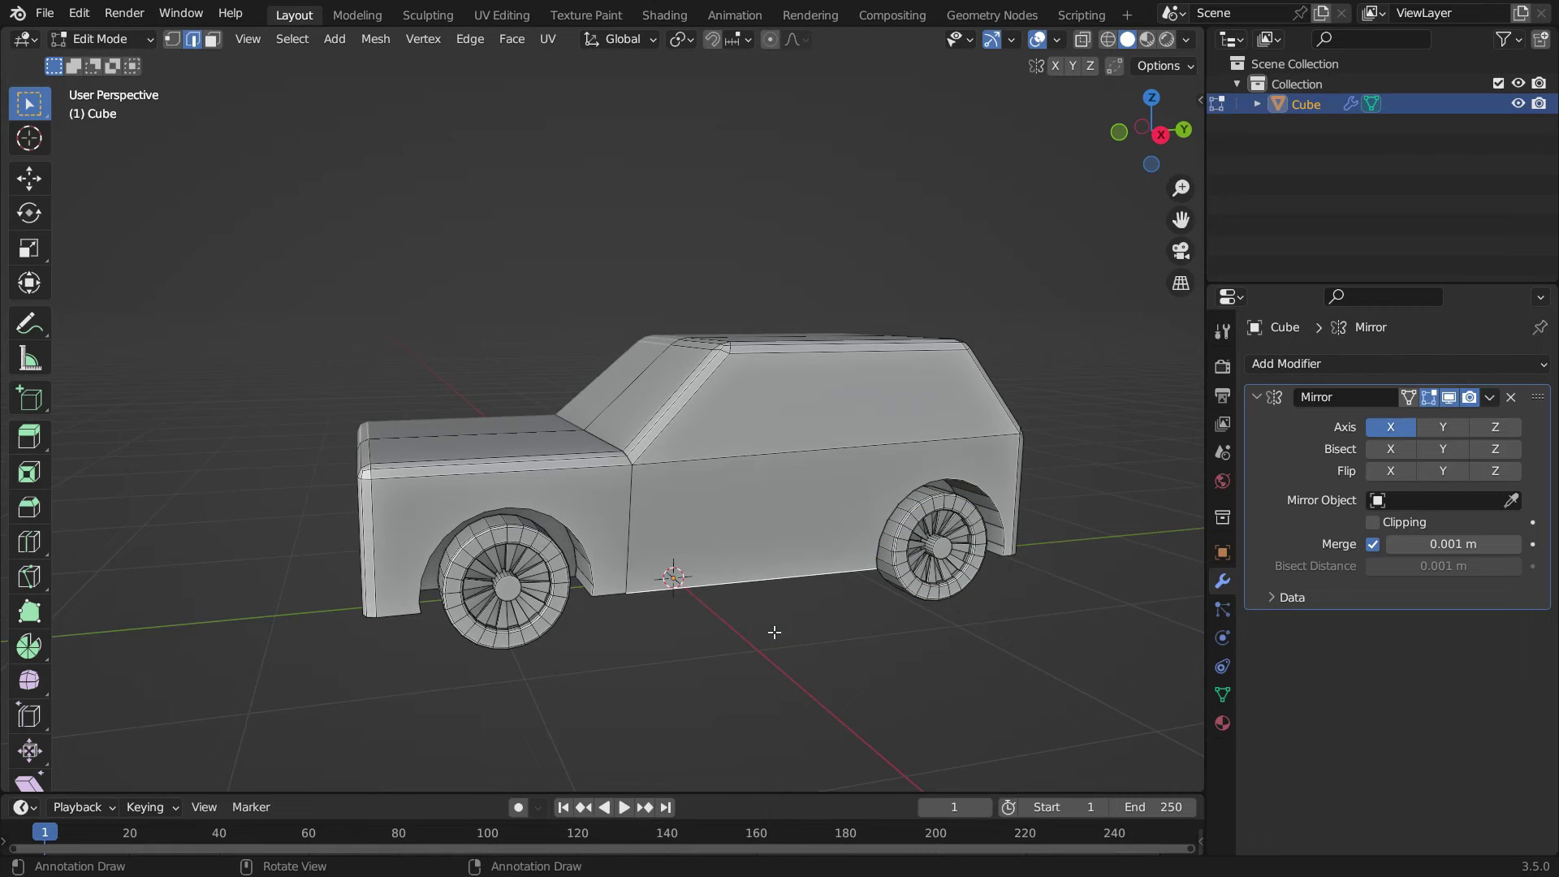
pyautogui.press('KP_3')
# - Knife-cut a straight, angle-locked line along the car's bottom edge
pyautogui.keyDown('shift'); pyautogui.moveTo(792, 632); pyautogui.dragTo(682, 647, button='middle'); pyautogui.keyUp('shift')
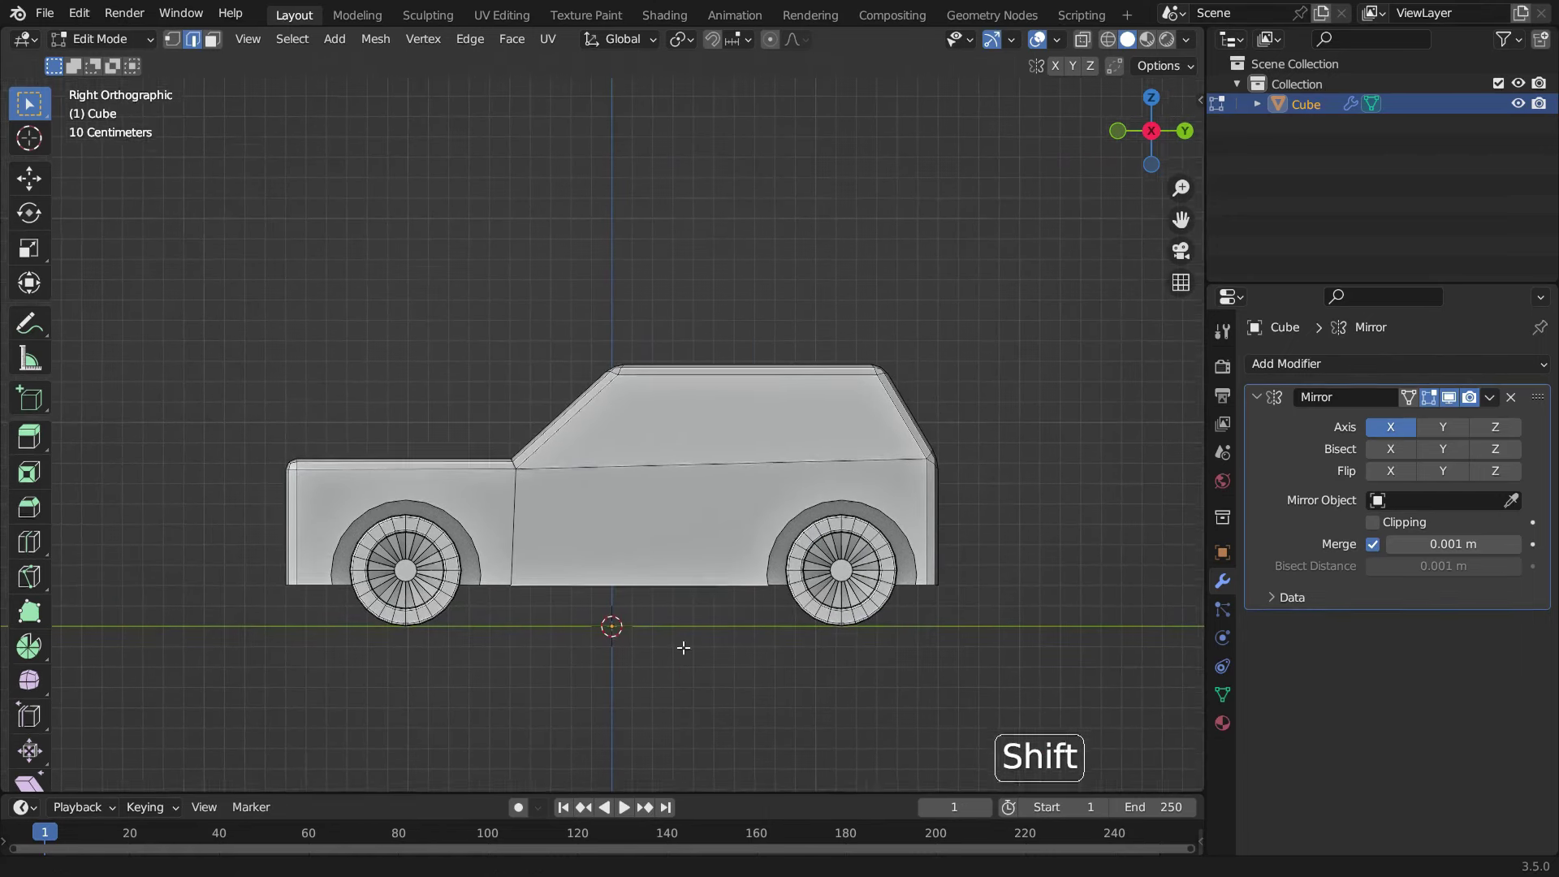
pyautogui.scroll(2, 679, 597)
pyautogui.press('k')
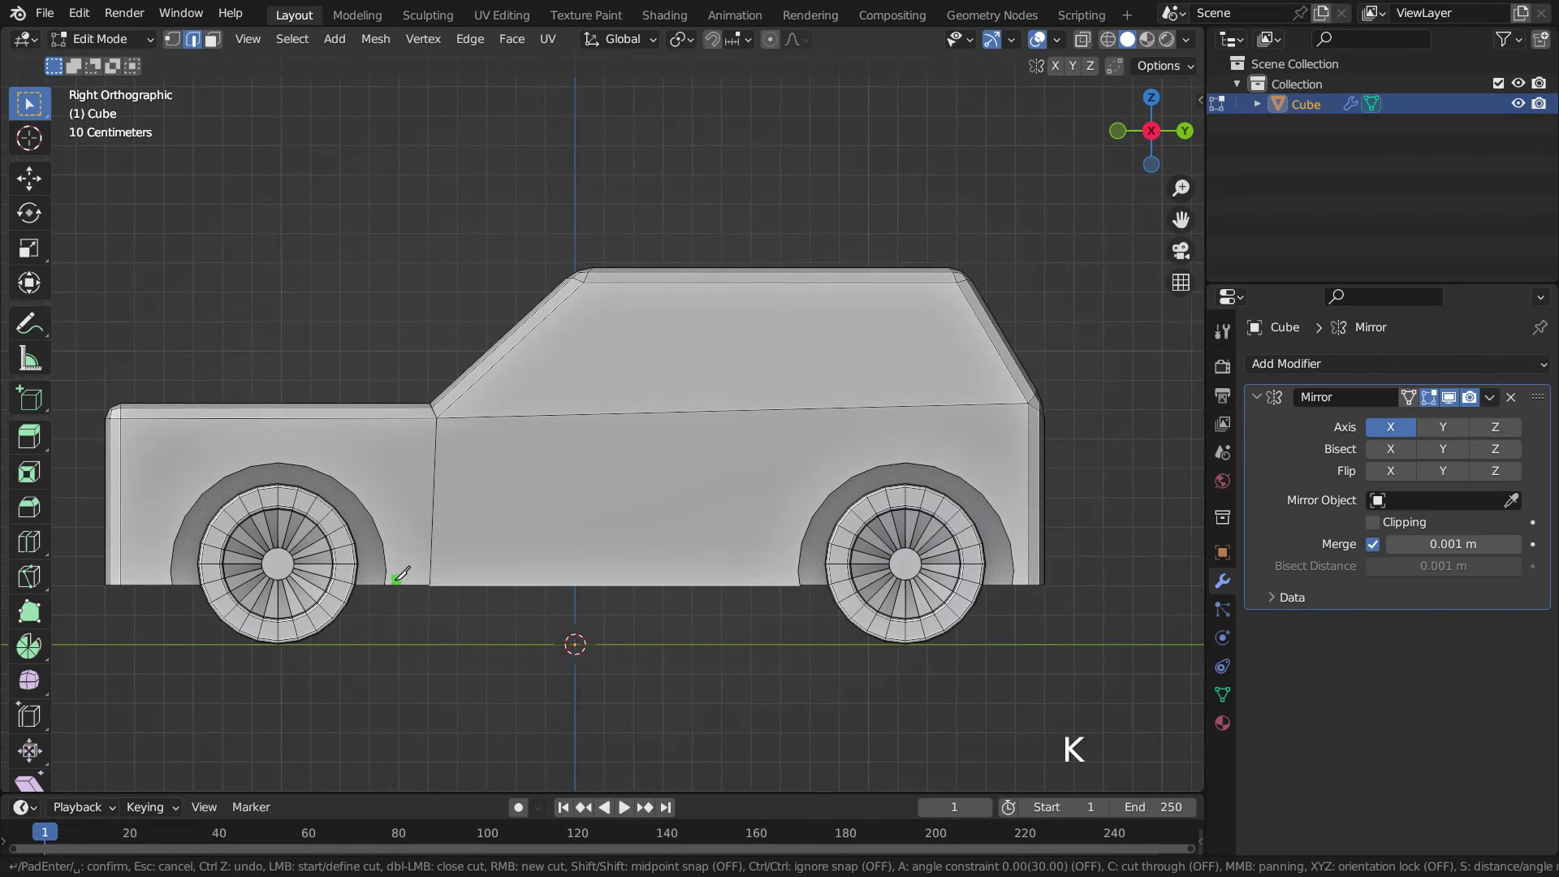
pyautogui.press('a')
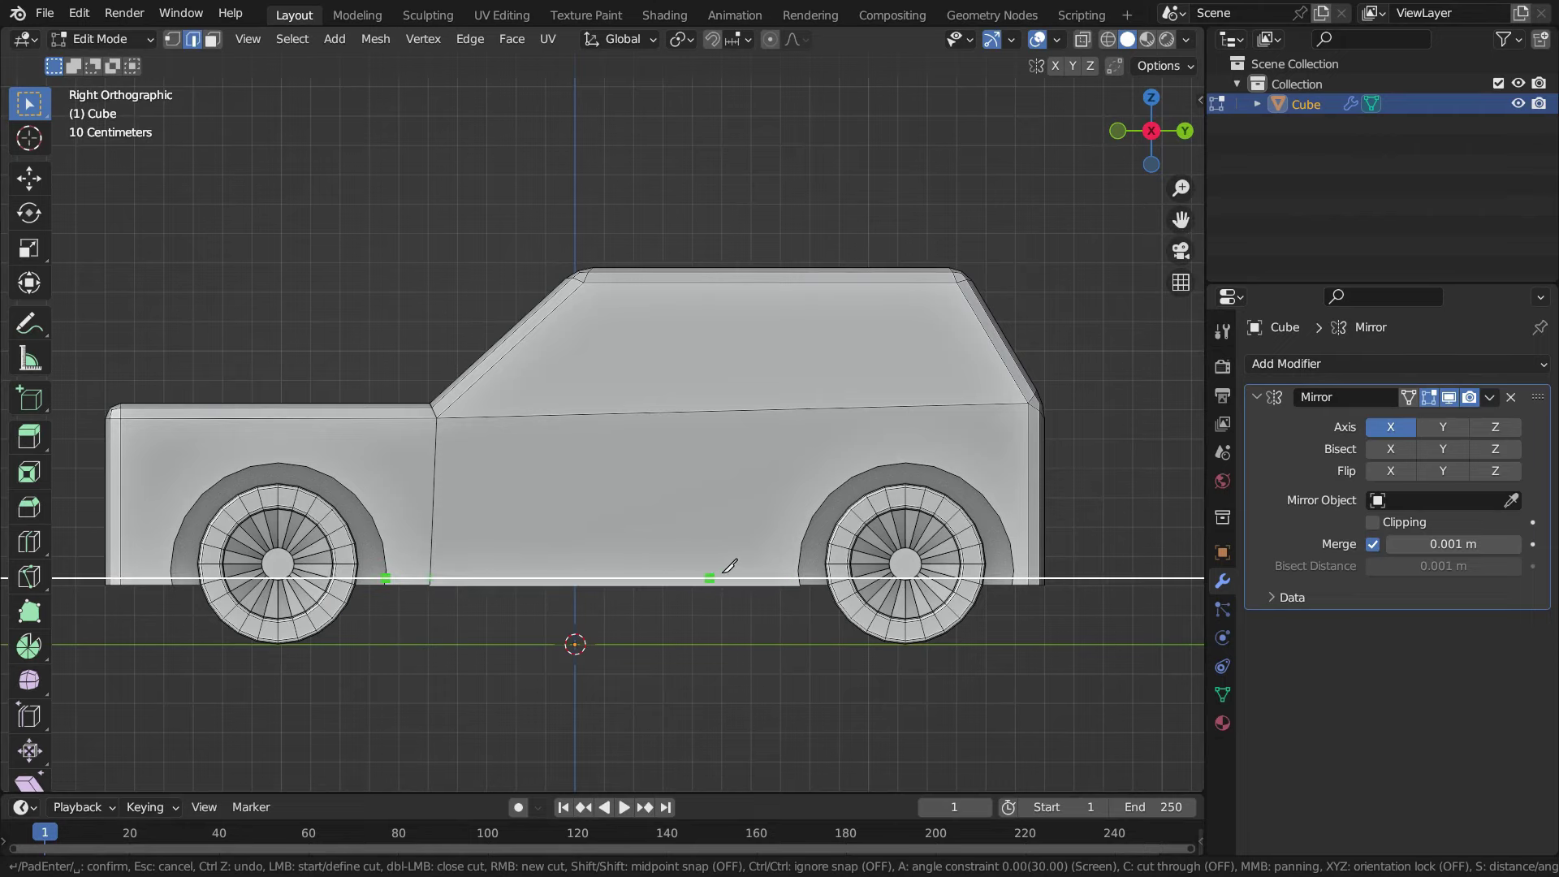
pyautogui.click(800, 579)
pyautogui.press('Return')
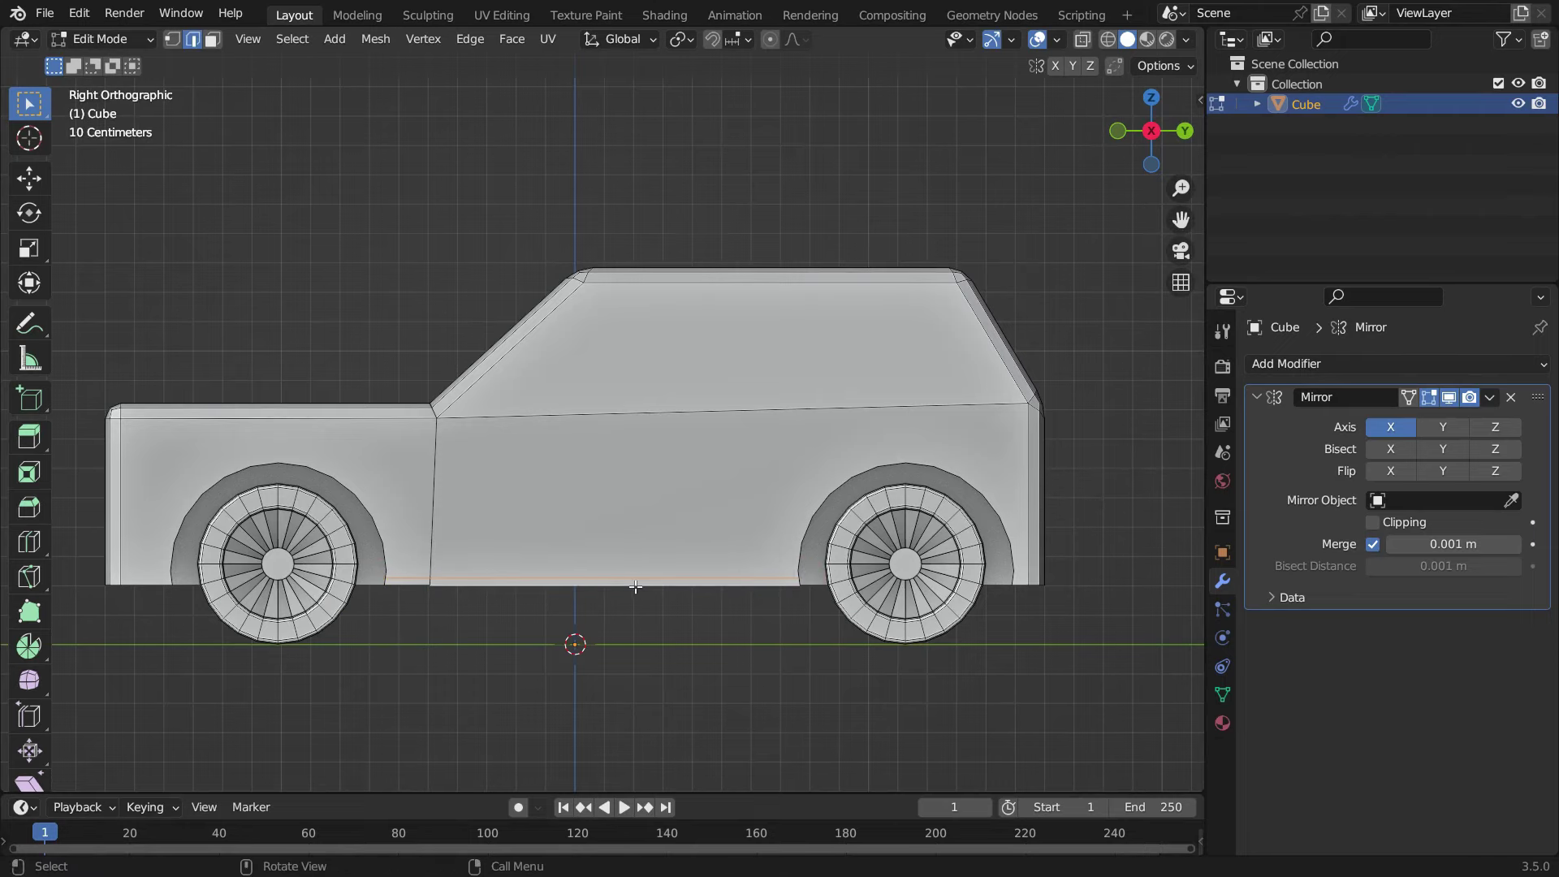
# - Knife-cut the first vertical seam from the roof edge down to the bottom edge
pyautogui.scroll(3, 695, 293)
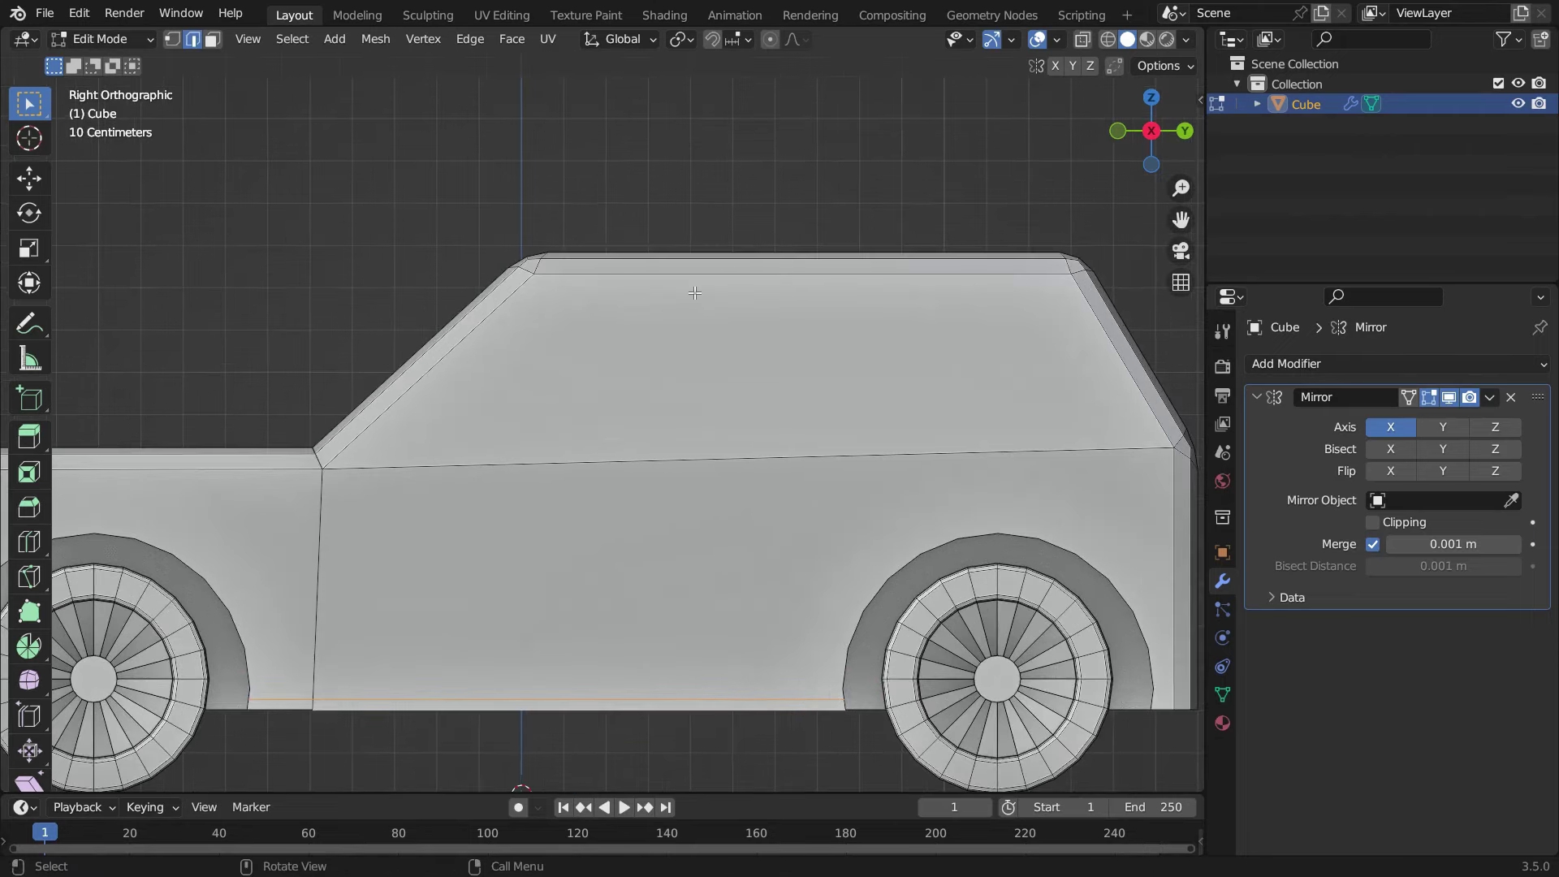
pyautogui.press('k')
pyautogui.scroll(2, 696, 293)
pyautogui.click(684, 265)
pyautogui.scroll(-4, 679, 435)
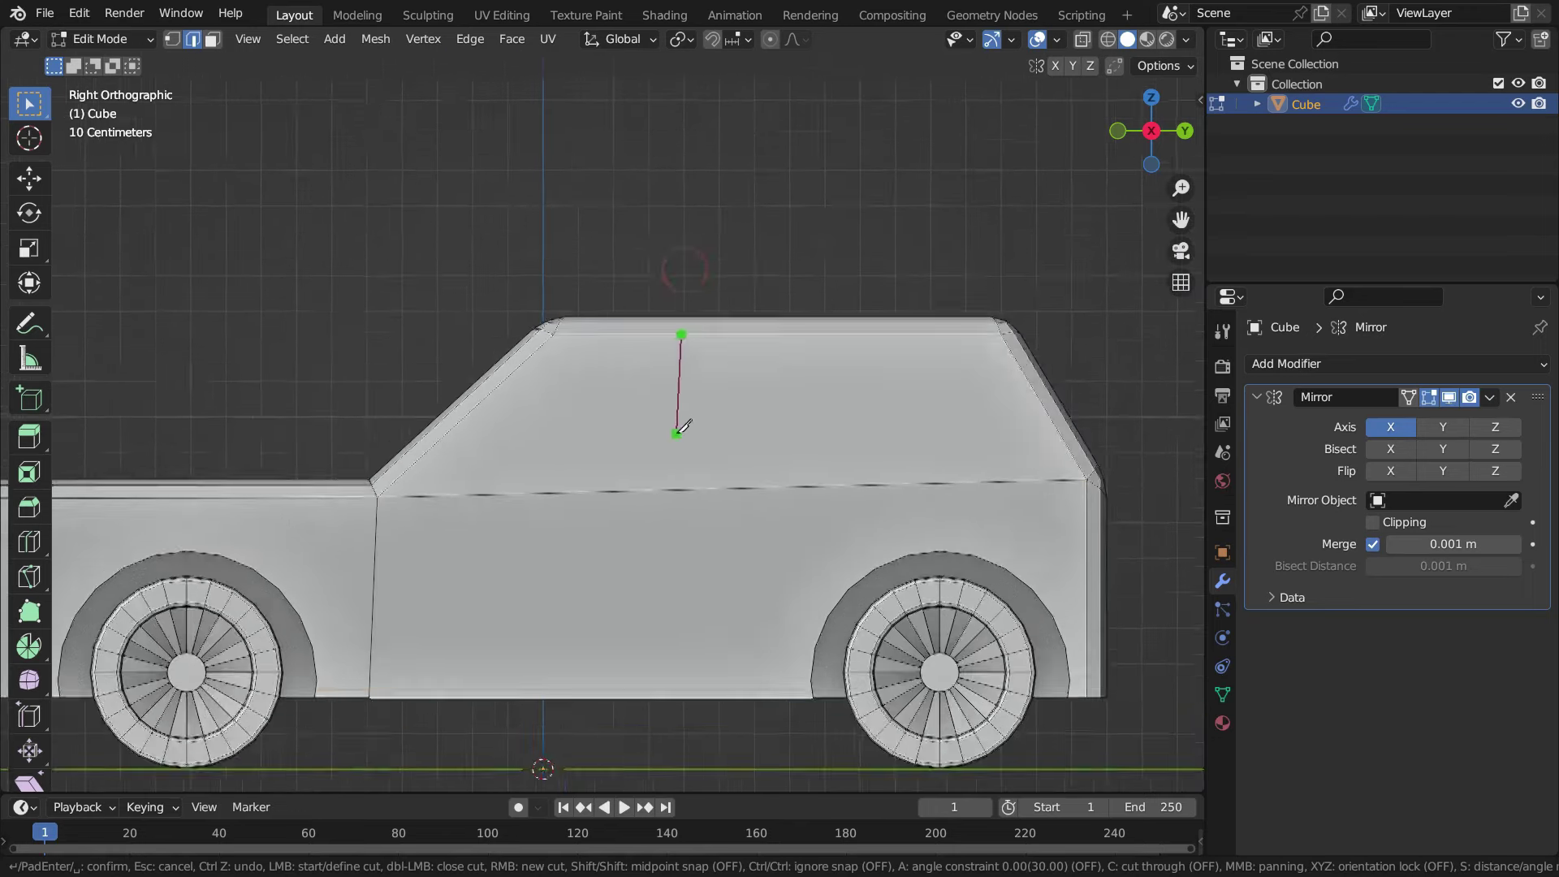
pyautogui.press('a')
pyautogui.click(681, 646)
pyautogui.press('Return')
# - Add a vertical knife cut starting at the roof-edge vertex
pyautogui.scroll(4, 699, 422)
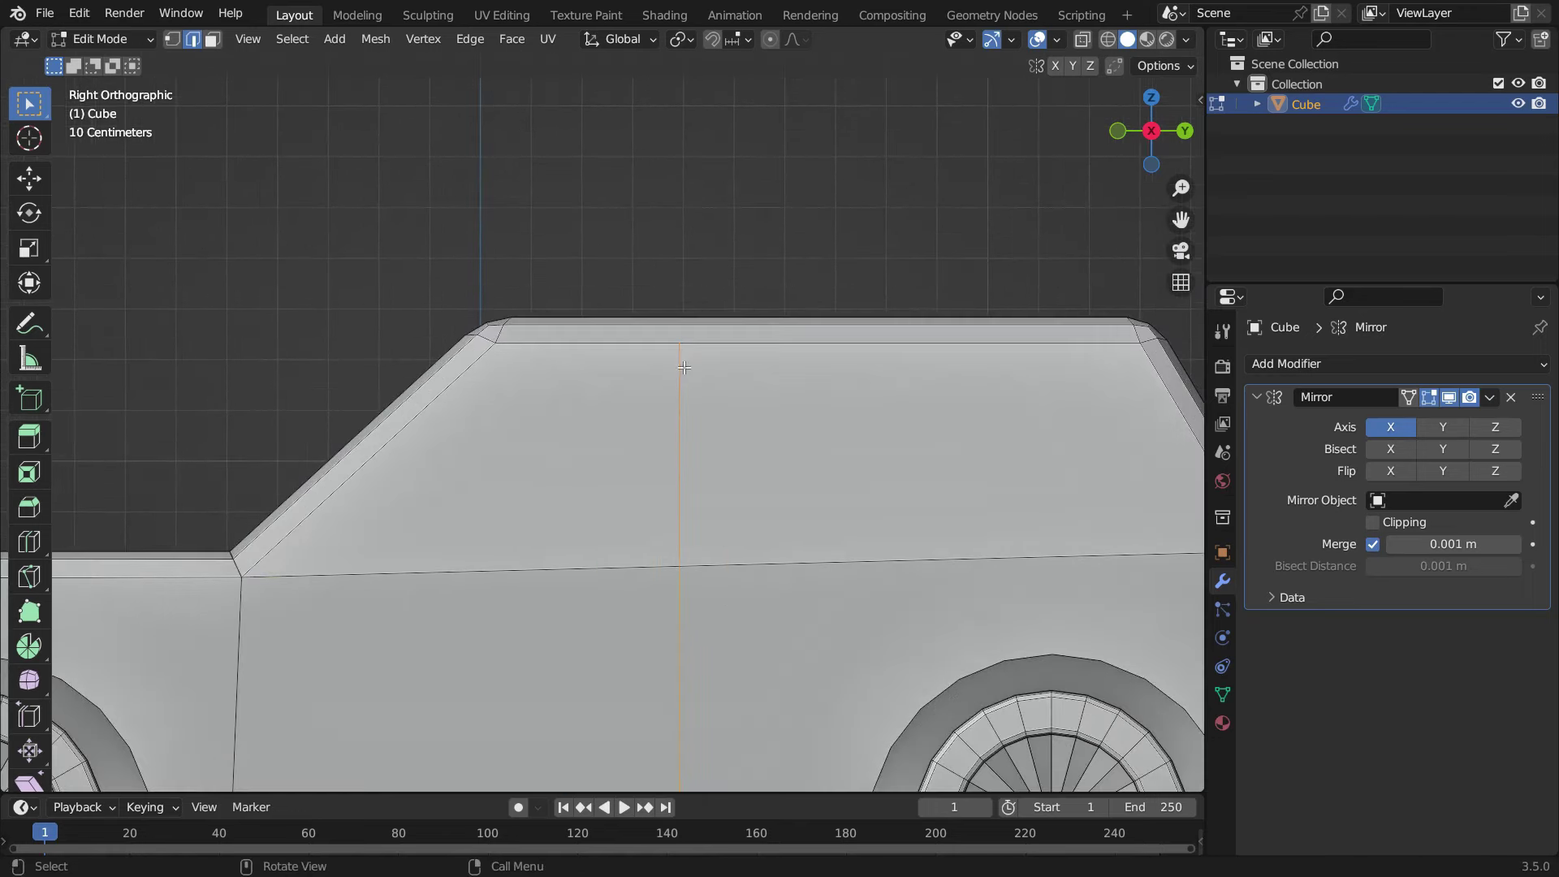
pyautogui.press('k')
pyautogui.click(679, 327)
pyautogui.scroll(-4, 684, 324)
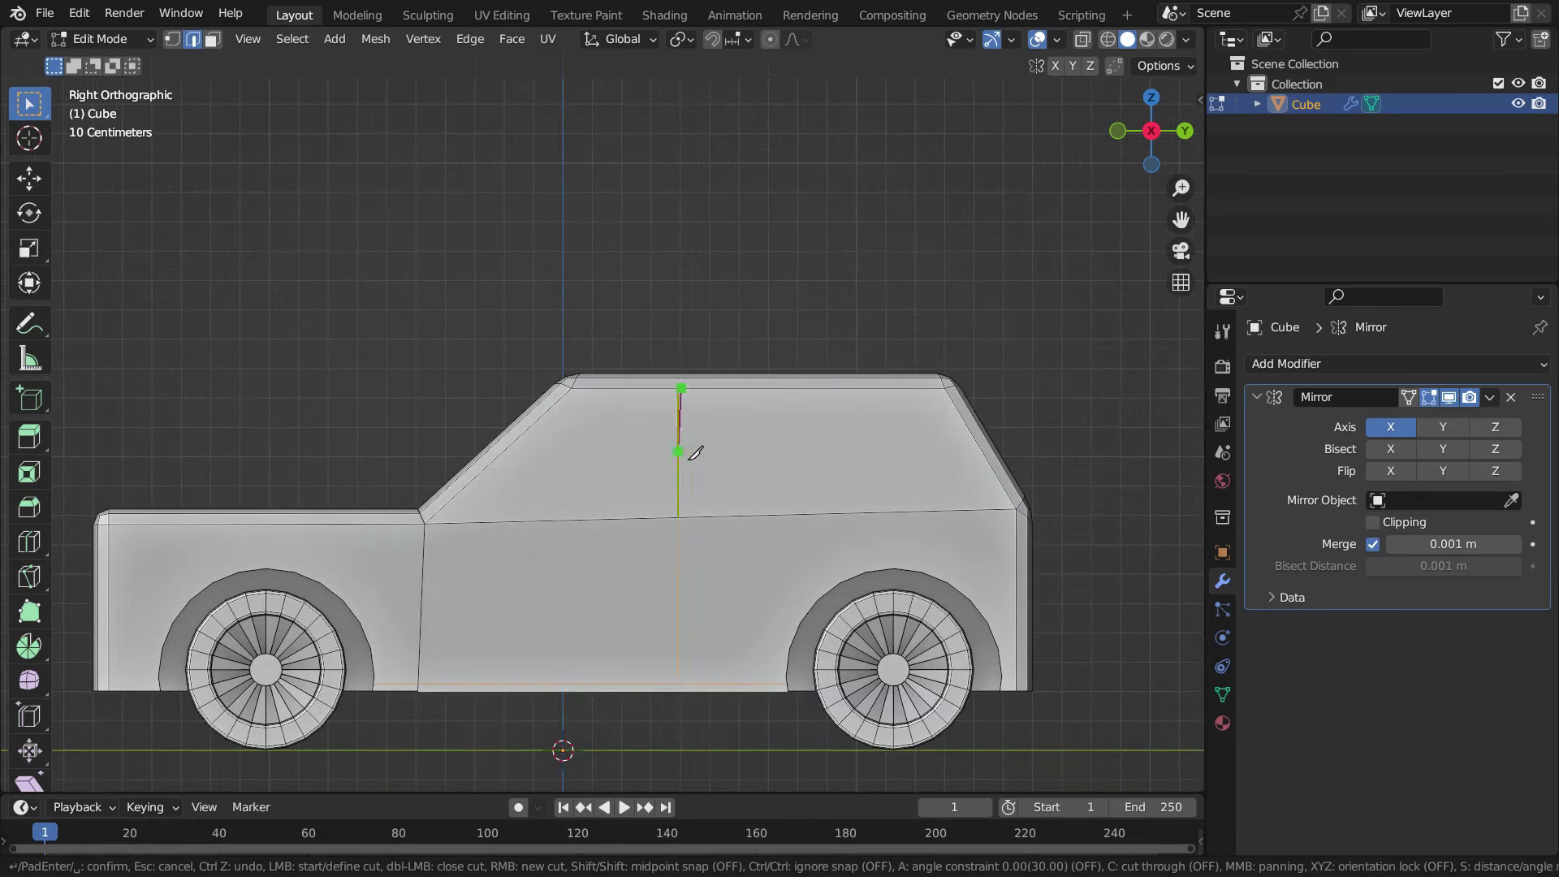
pyautogui.press('Return')
# - Knife-cut the front door seam from the belt-line vertex down to the lower edge
pyautogui.scroll(4, 691, 674)
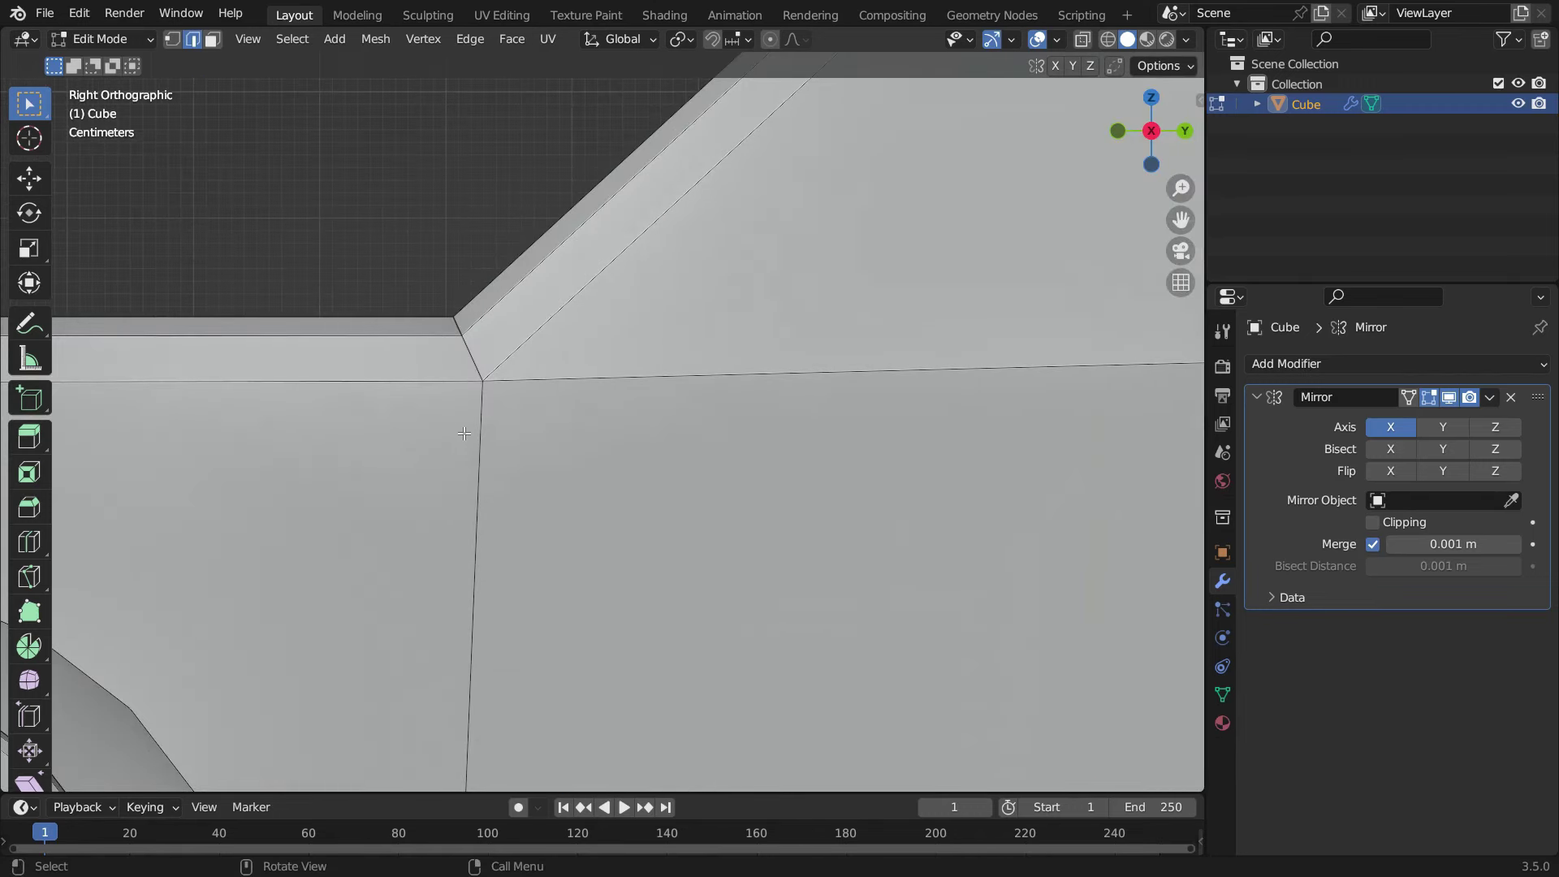
pyautogui.press('k')
pyautogui.click(477, 376)
pyautogui.scroll(2, 477, 376)
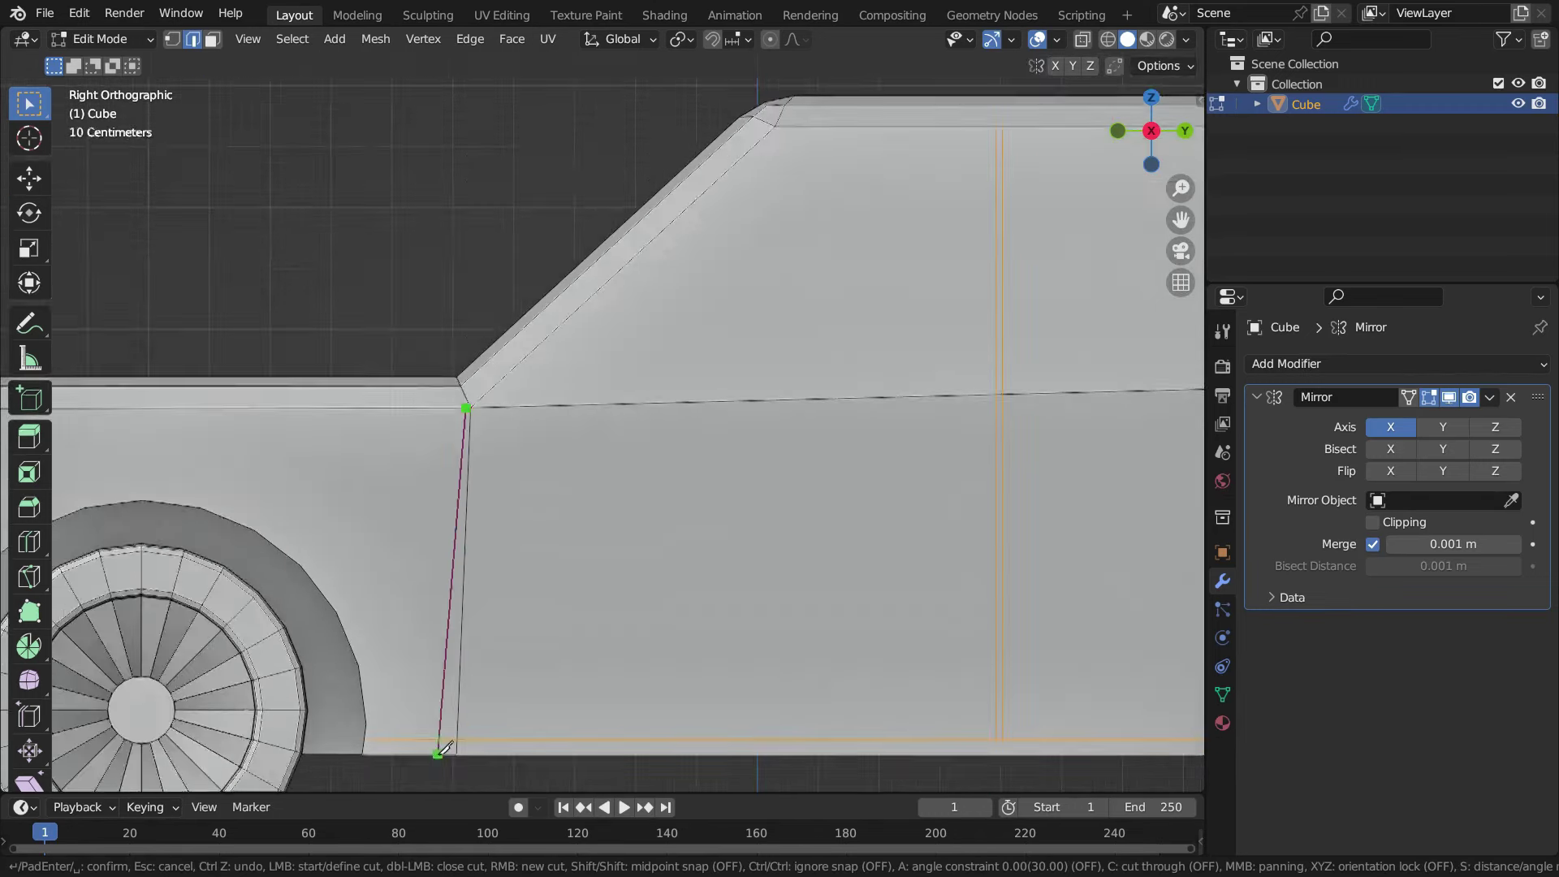
pyautogui.scroll(3, 461, 723)
pyautogui.click(462, 727)
pyautogui.press('Return')
pyautogui.scroll(-5, 462, 727)
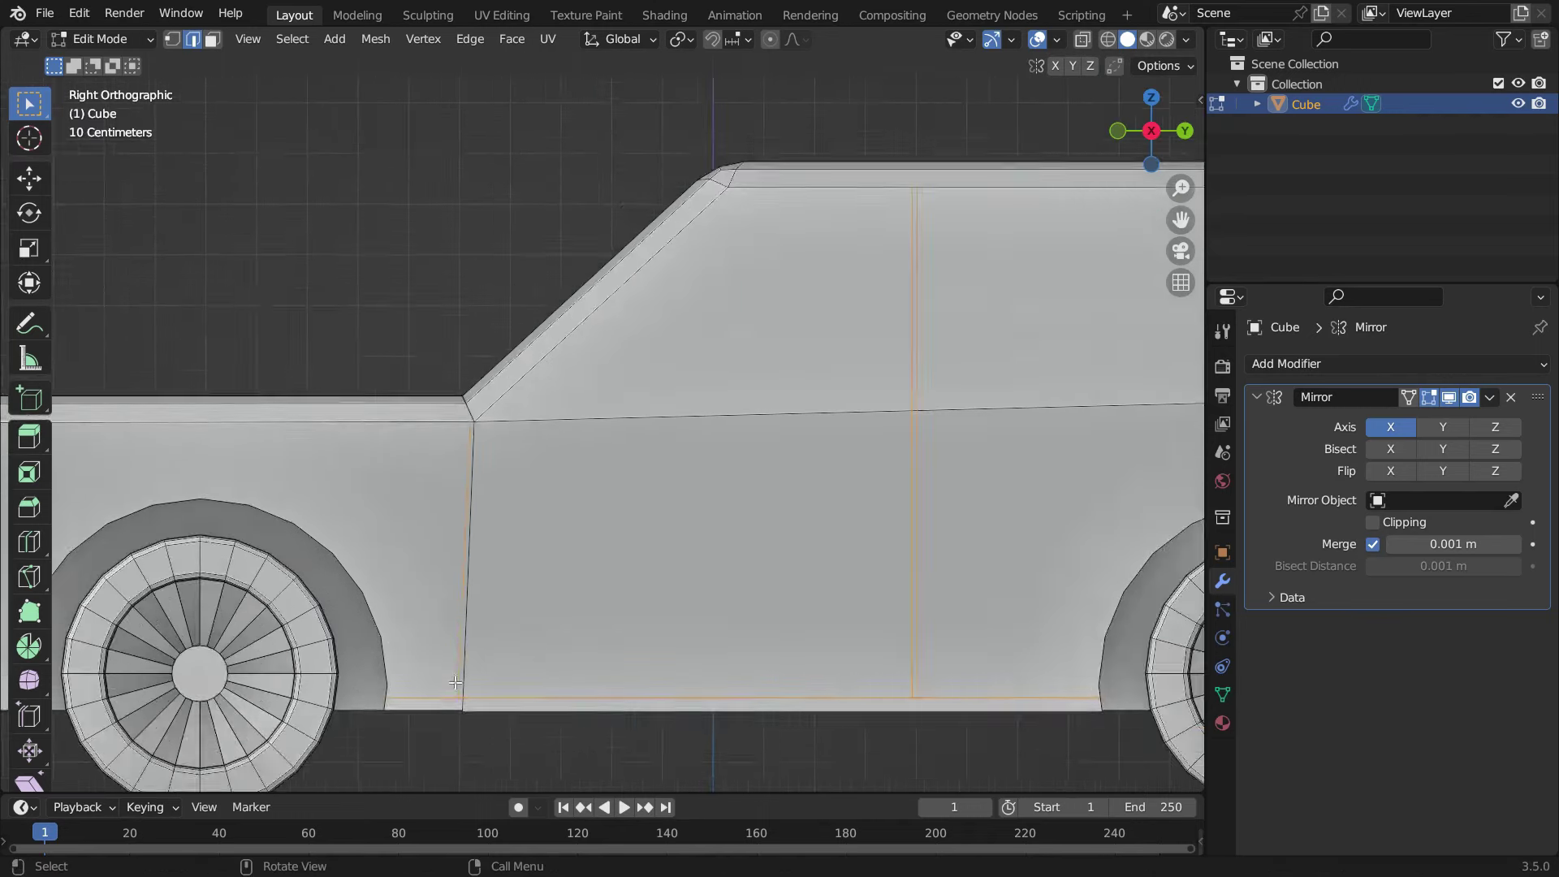
# - Knife-cut at the rear roof edge and cut the rear pillar from roof to belt line
pyautogui.scroll(6, 793, 381)
pyautogui.press('k')
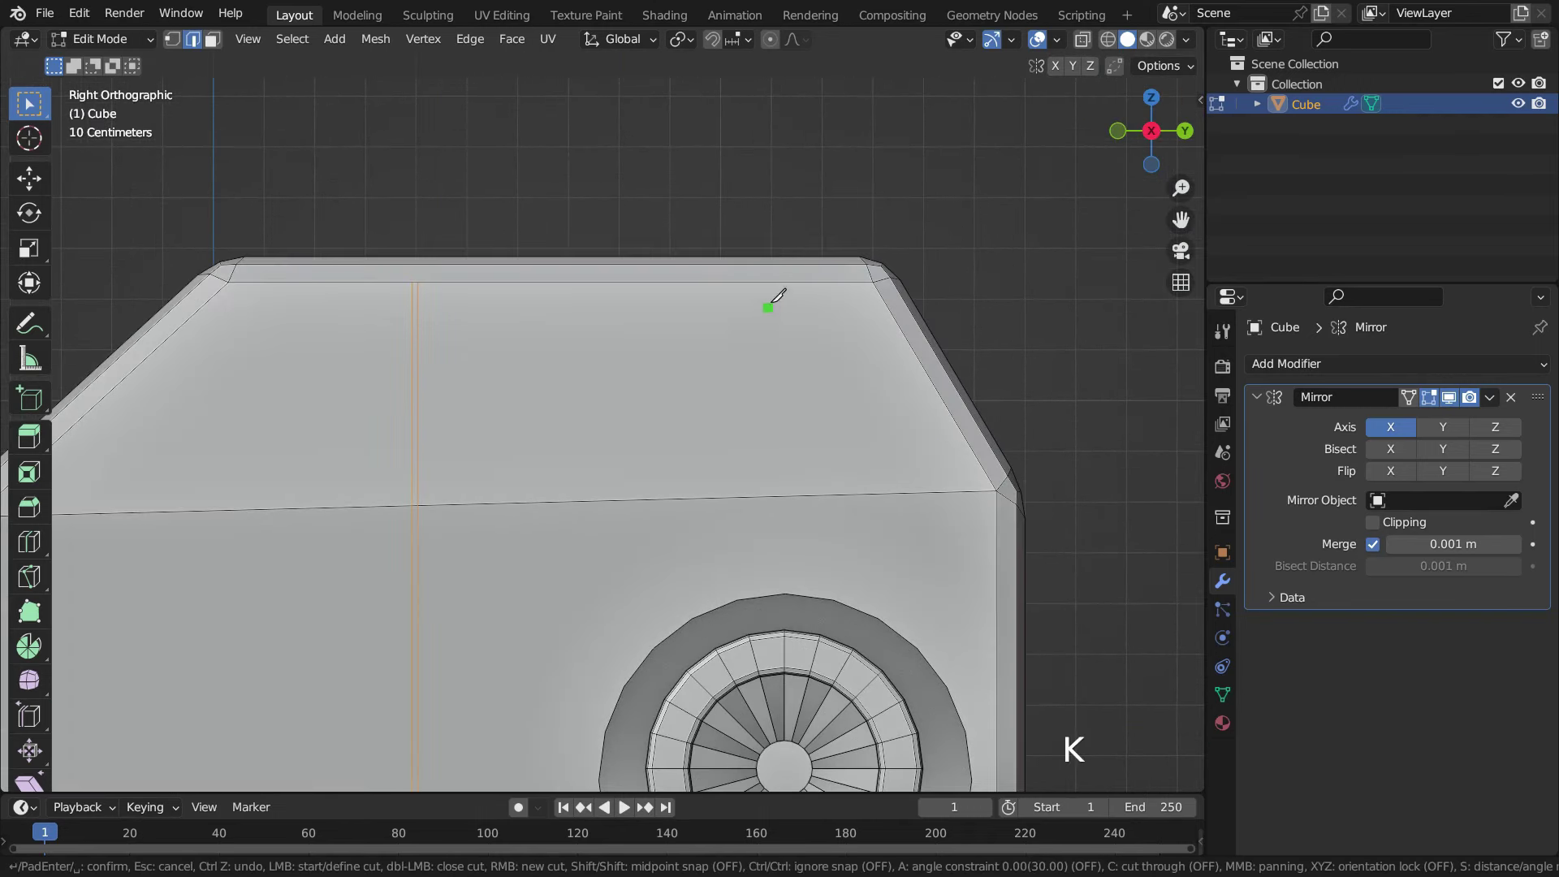
pyautogui.click(793, 495)
pyautogui.press('Return')
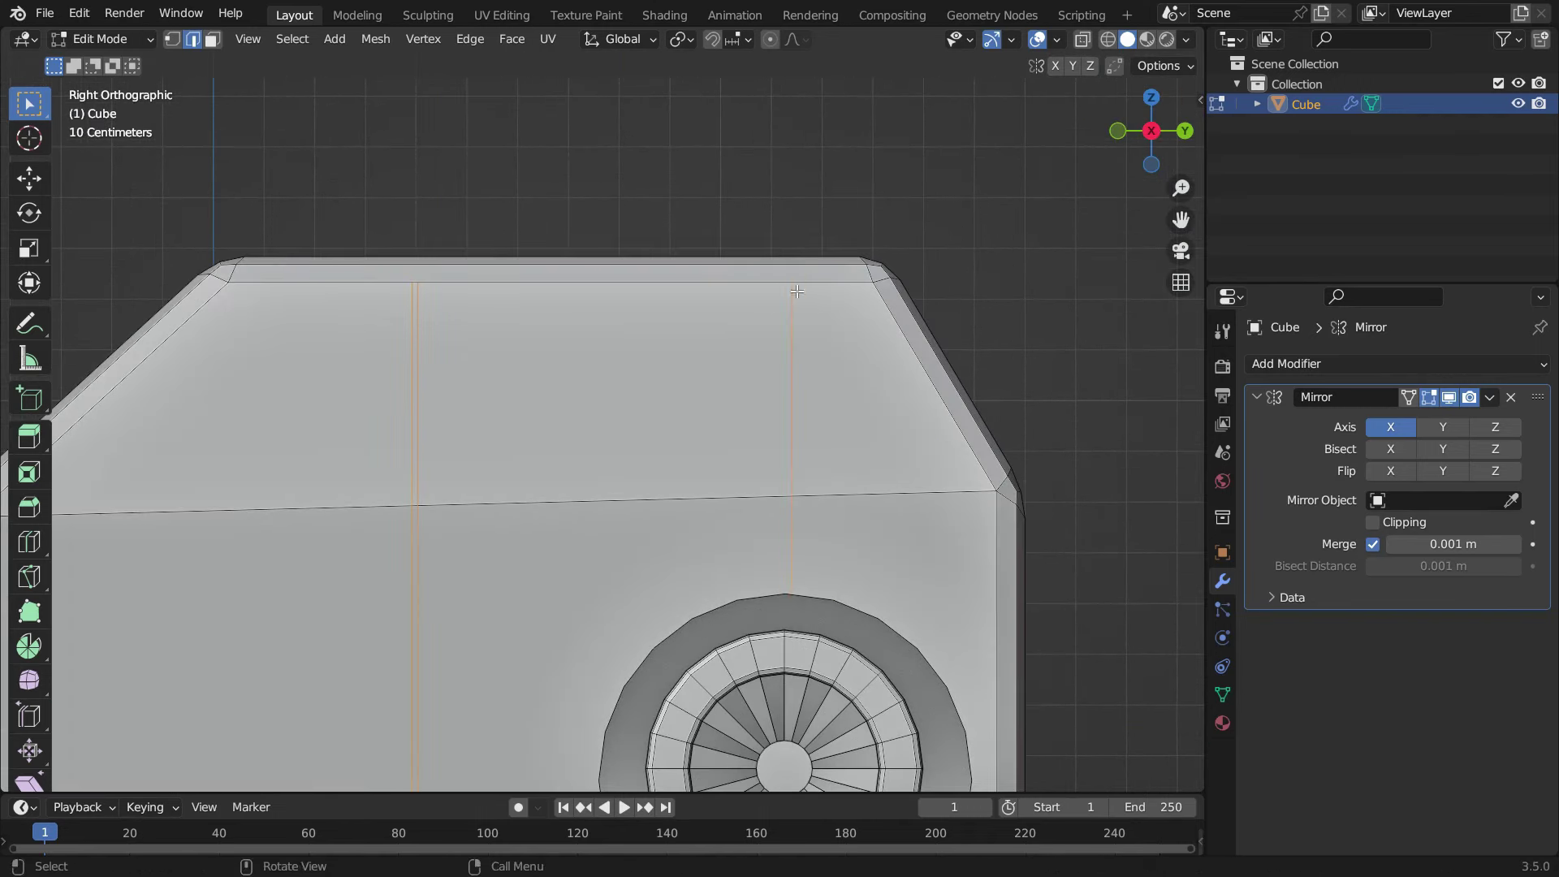
pyautogui.scroll(3, 804, 294)
pyautogui.press('k')
pyautogui.click(796, 274)
pyautogui.scroll(-3, 804, 365)
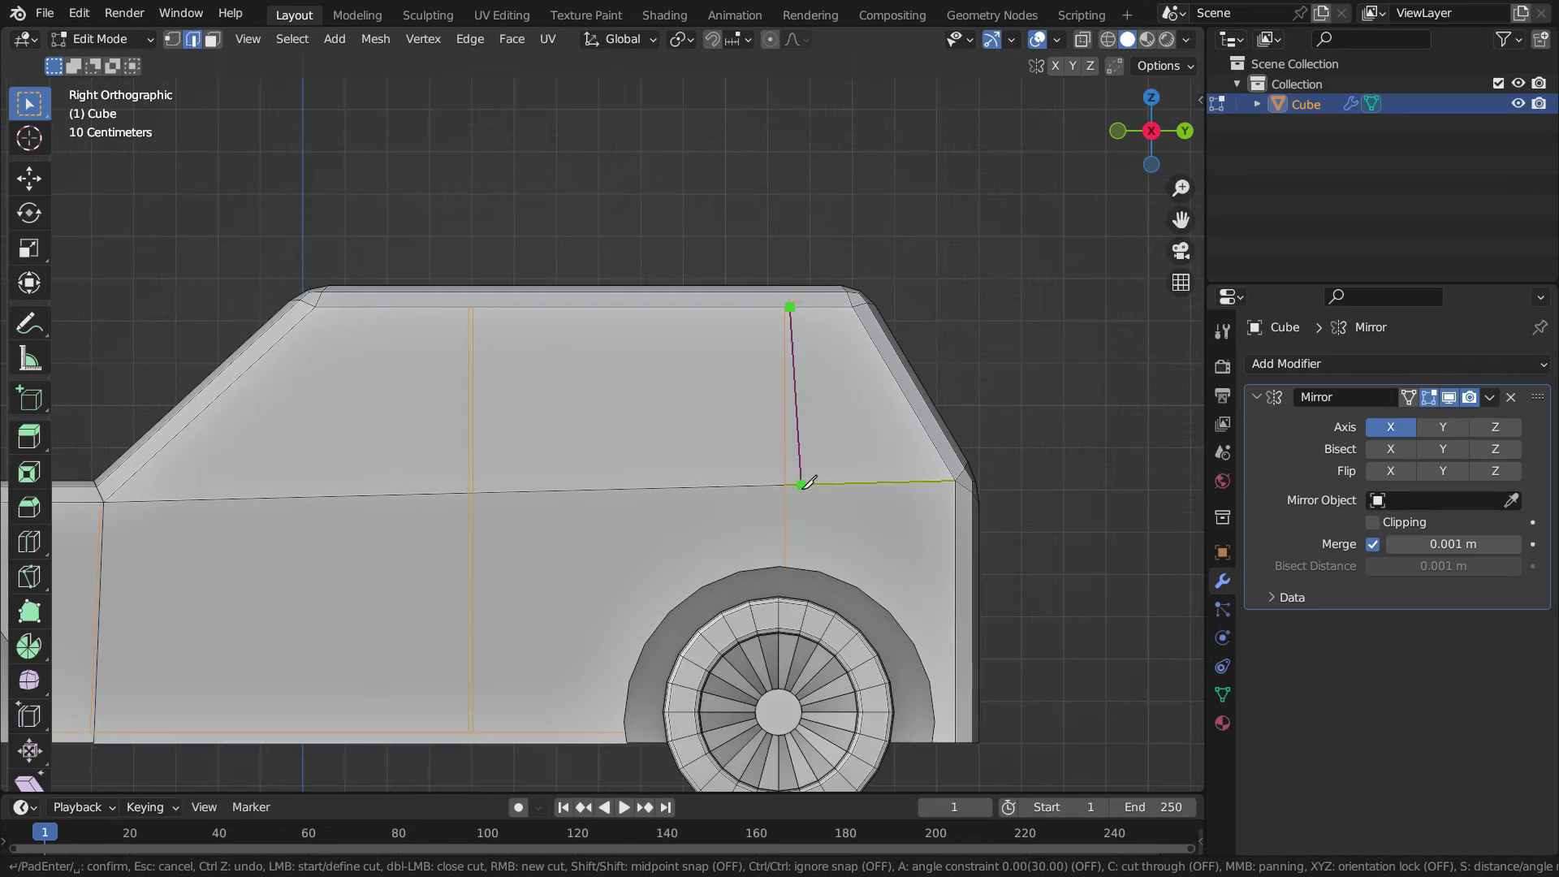
pyautogui.click(807, 557)
pyautogui.press('Return')
pyautogui.moveTo(807, 557)
pyautogui.mouseDown(button='middle')
pyautogui.moveTo(500, 590)
pyautogui.moveTo(487, 569)
pyautogui.mouseUp(button='middle')
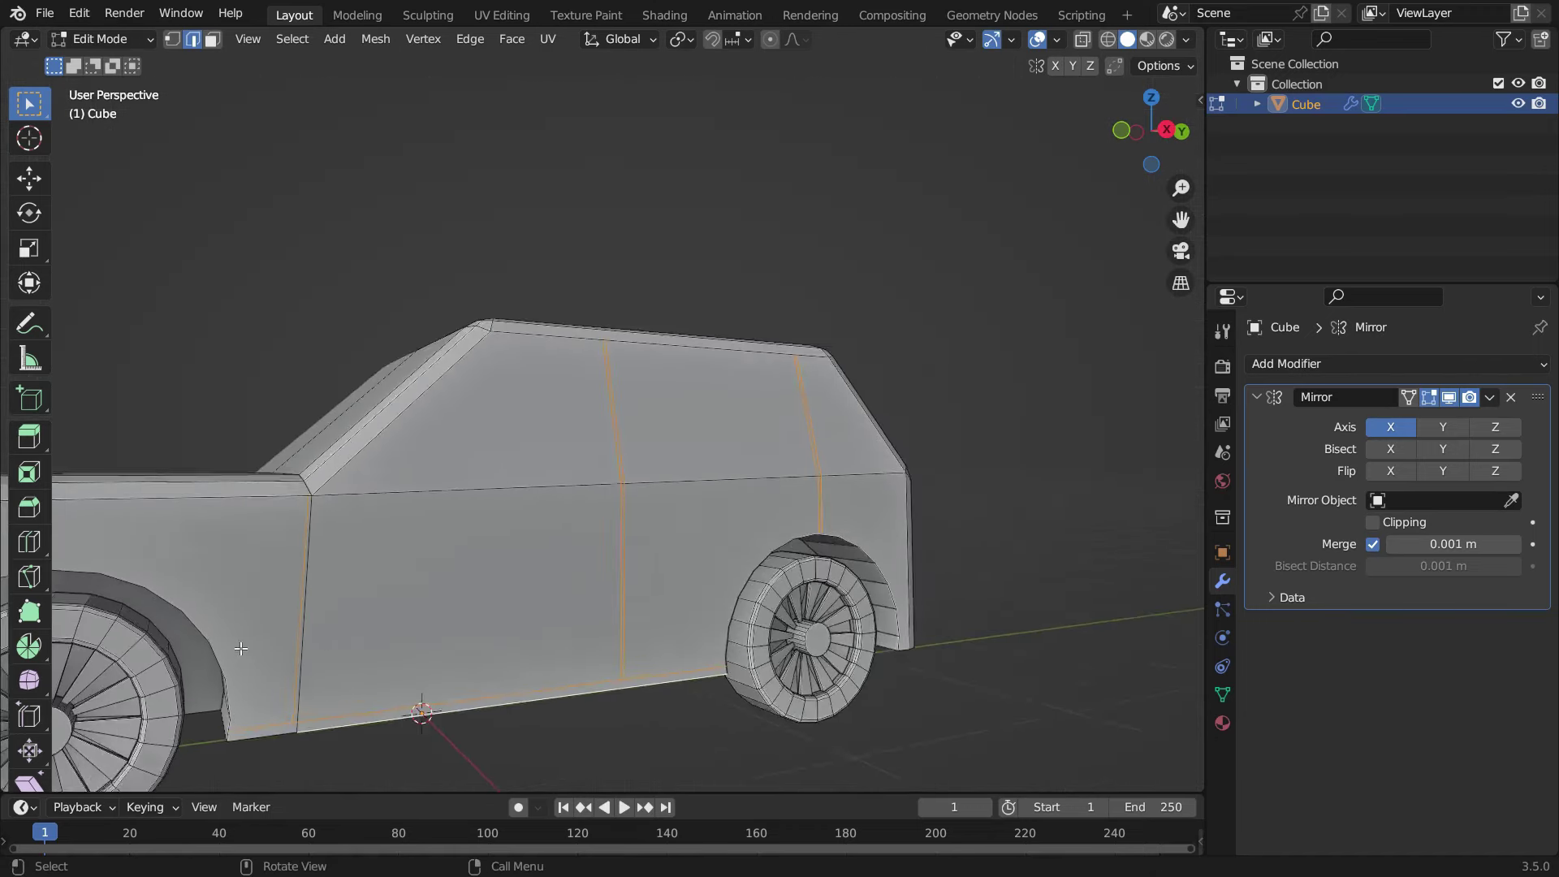
# - In face select, select the front door, pillar, lower door and rear pillar seam strips
pyautogui.scroll(2, 487, 569)
pyautogui.click(213, 39)
pyautogui.scroll(1, 317, 550)
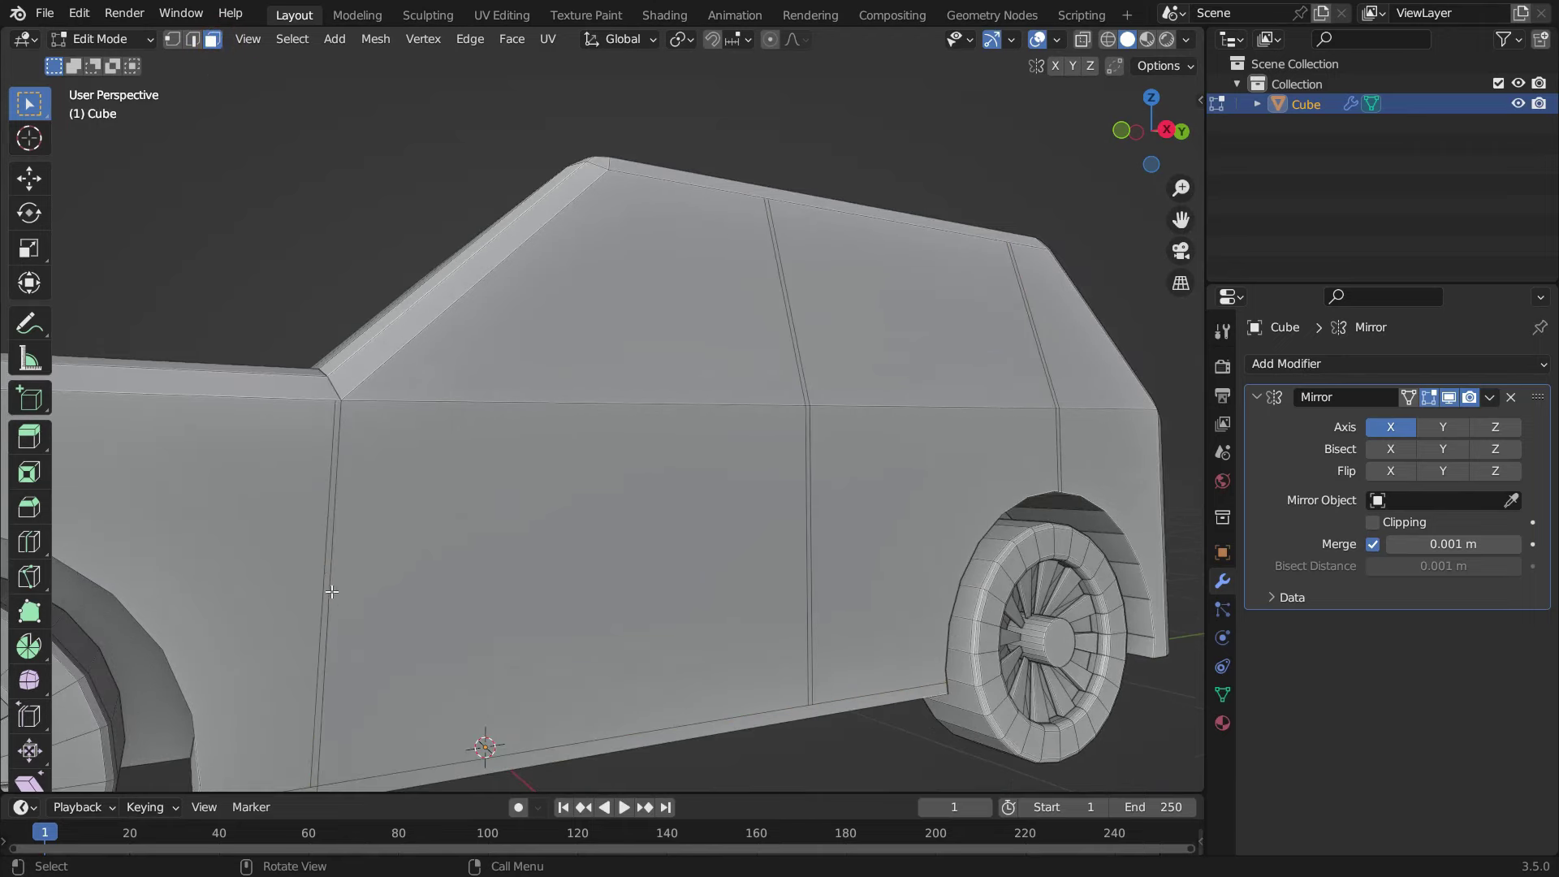
pyautogui.click(325, 577)
pyautogui.keyDown('shift'); pyautogui.click(781, 346); pyautogui.keyUp('shift')
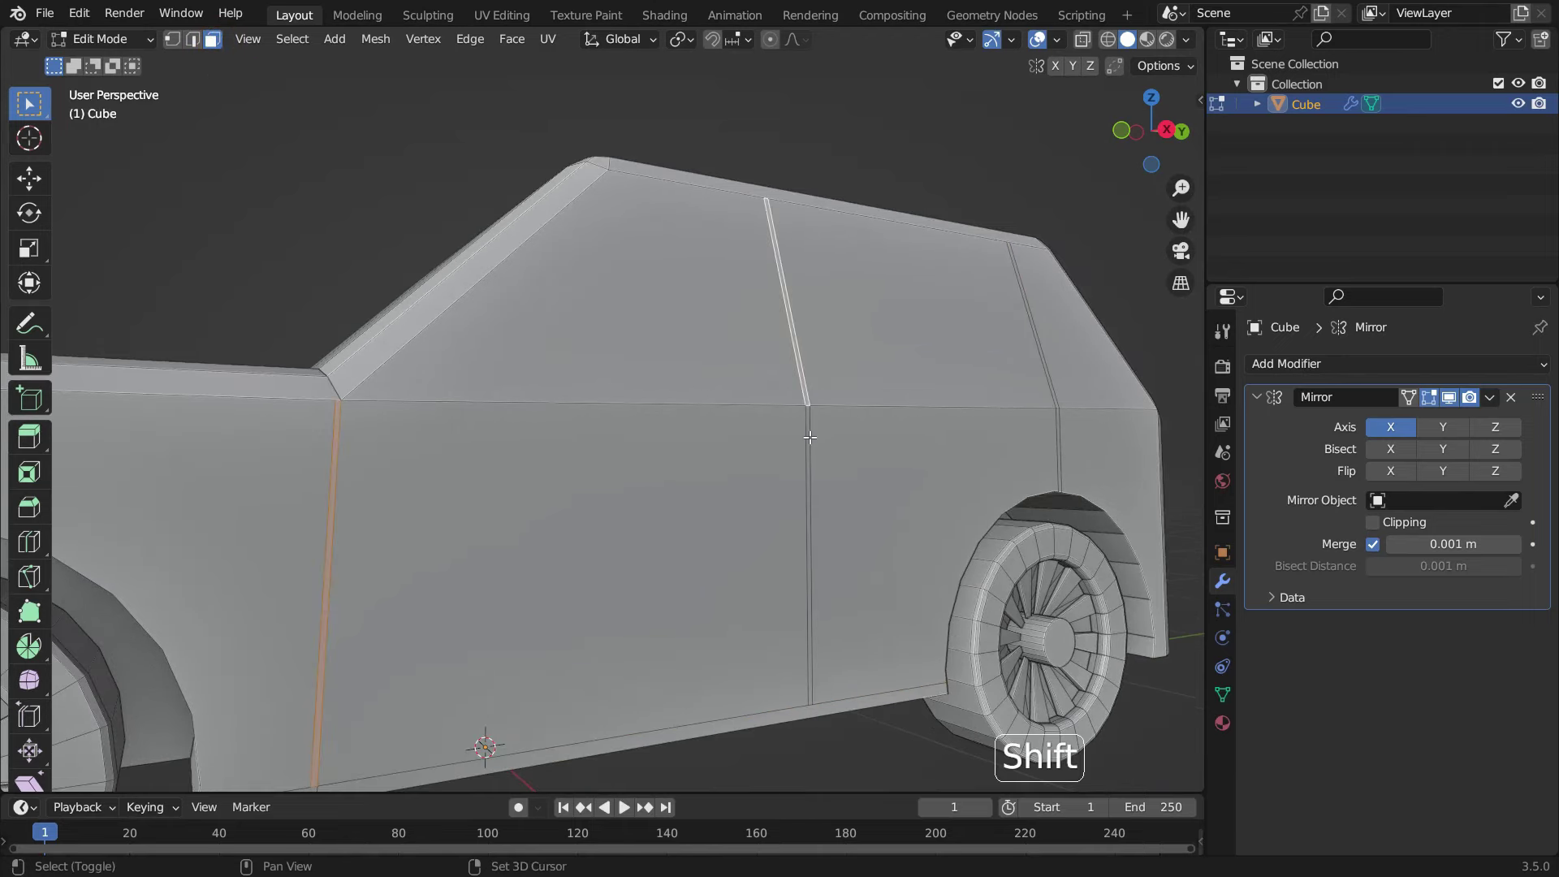
pyautogui.keyDown('shift'); pyautogui.click(810, 439); pyautogui.keyUp('shift')
pyautogui.scroll(3, 1060, 377)
pyautogui.keyDown('shift'); pyautogui.click(1039, 374); pyautogui.keyUp('shift')
pyautogui.scroll(-5, 1048, 442)
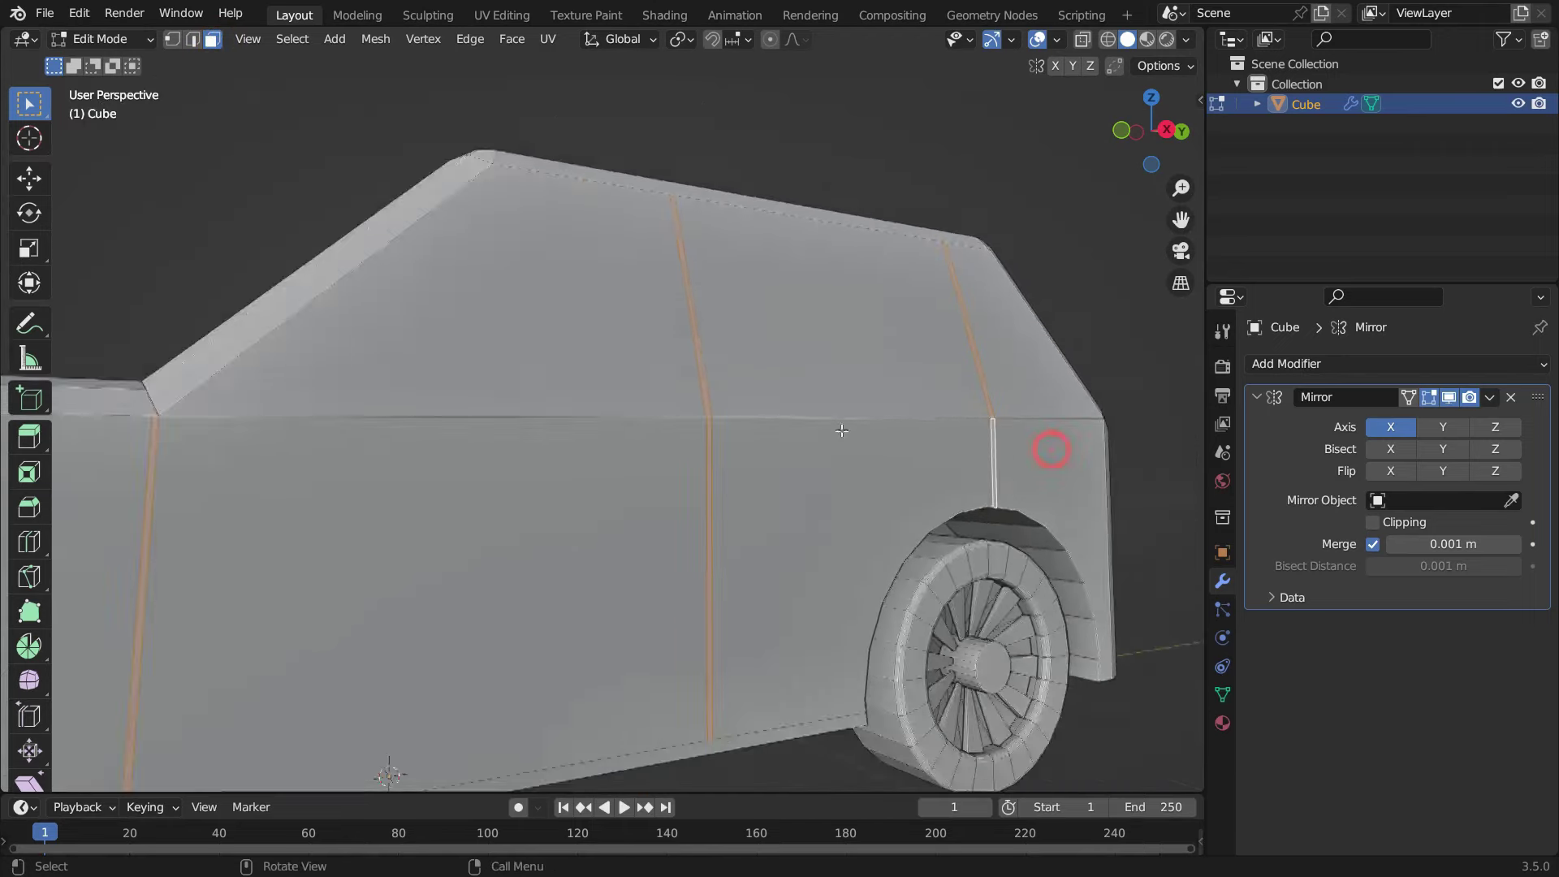
# - Extrude the seam strips about 0.069 m inward into grooves, then select the front window face
pyautogui.press('e')
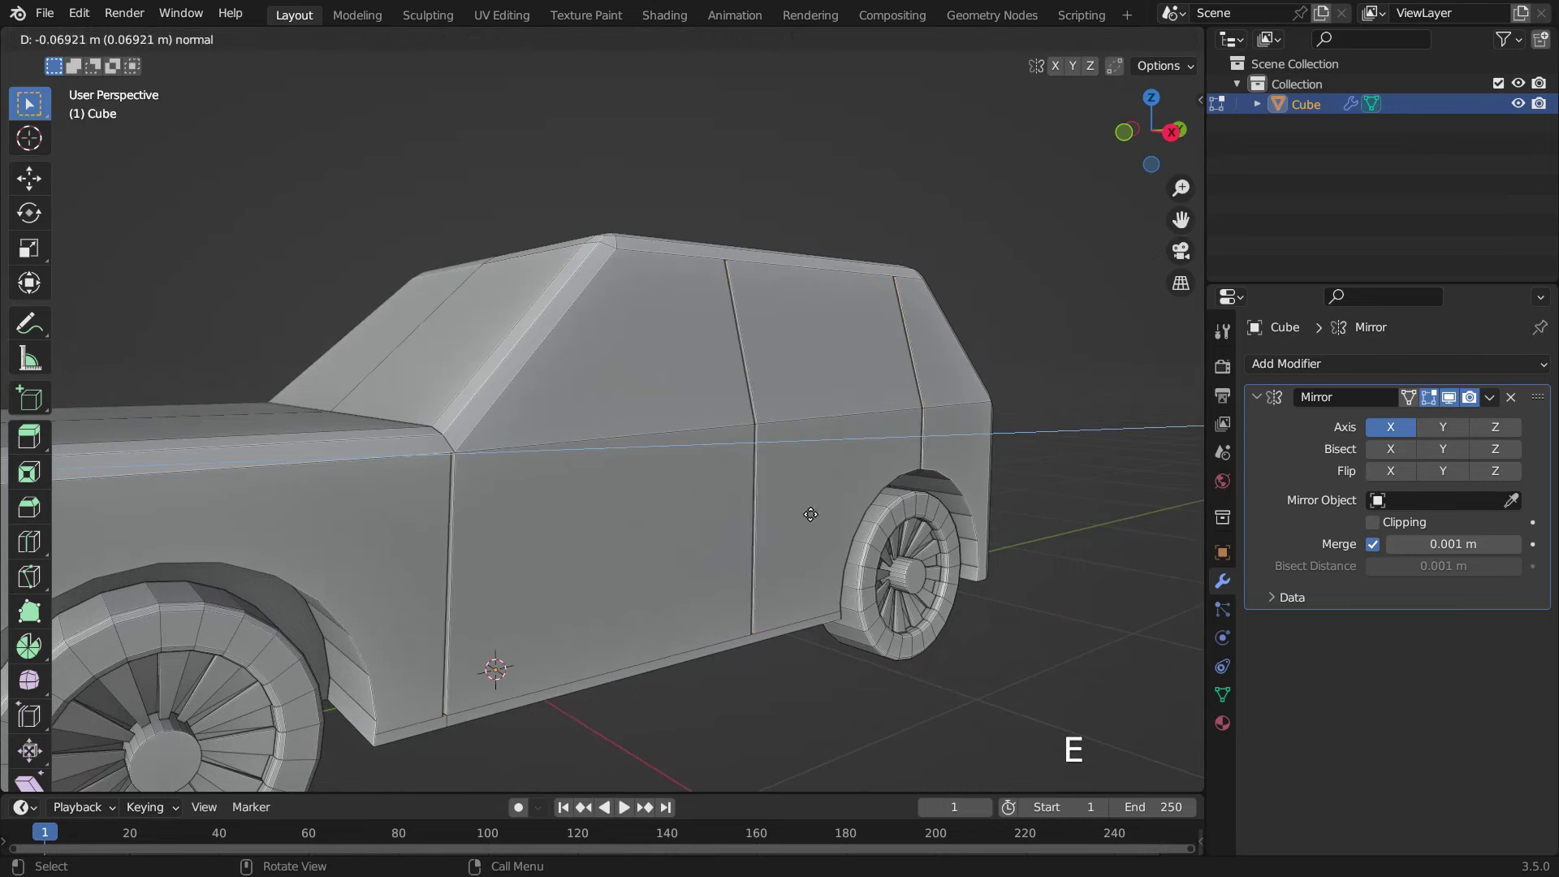
pyautogui.click(808, 516)
pyautogui.moveTo(748, 540); pyautogui.dragTo(791, 446, button='middle')
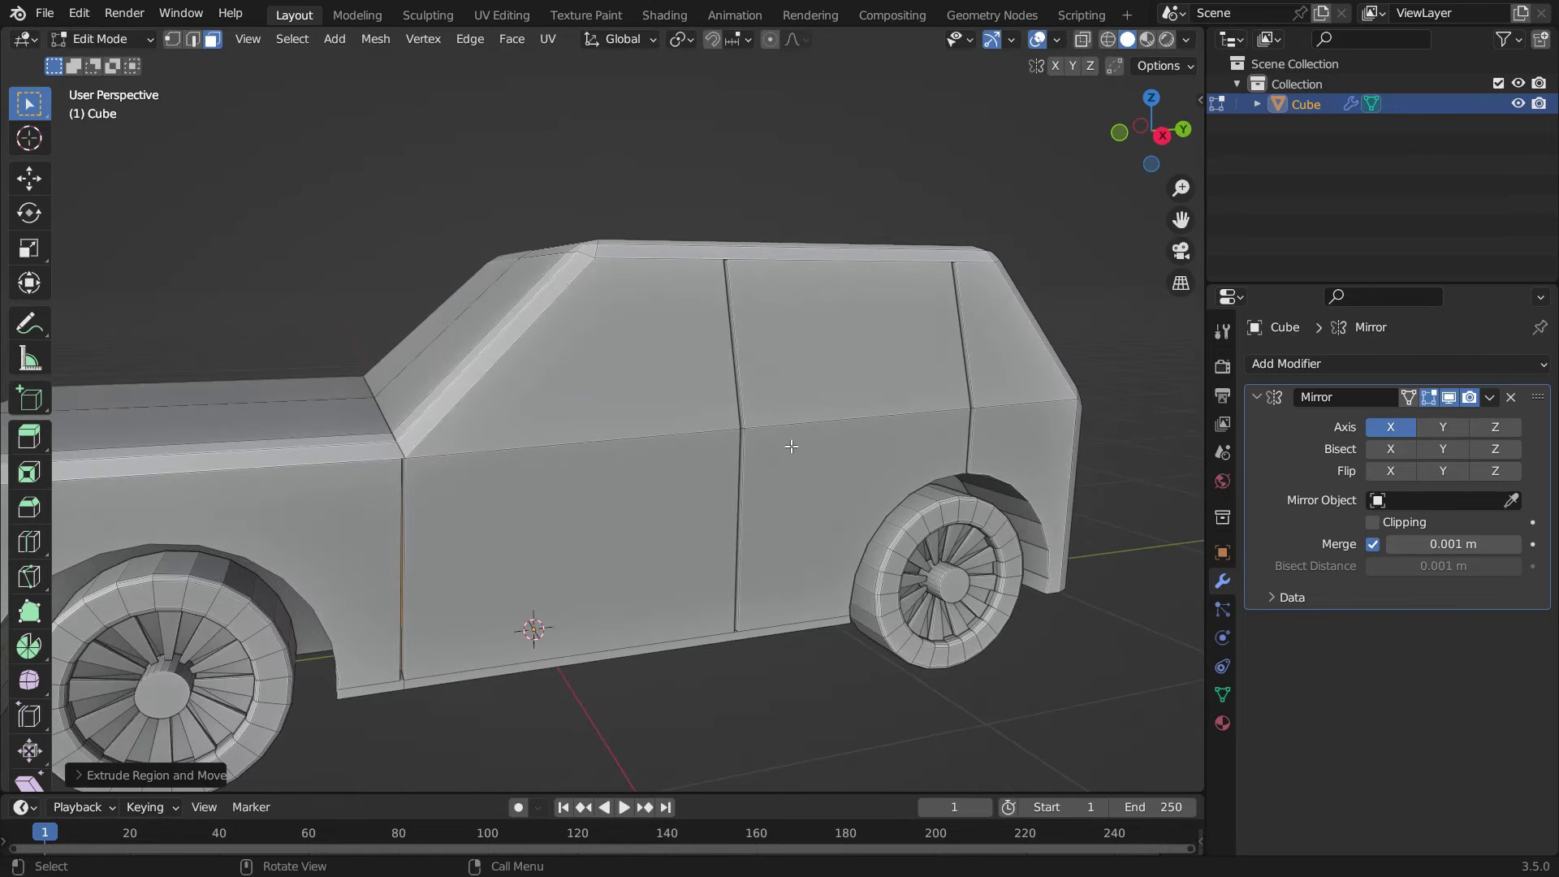
pyautogui.click(619, 376)
# - Inset the front and middle side window faces and add the windshield to the selection
pyautogui.keyDown('shift'); pyautogui.click(796, 289); pyautogui.keyUp('shift')
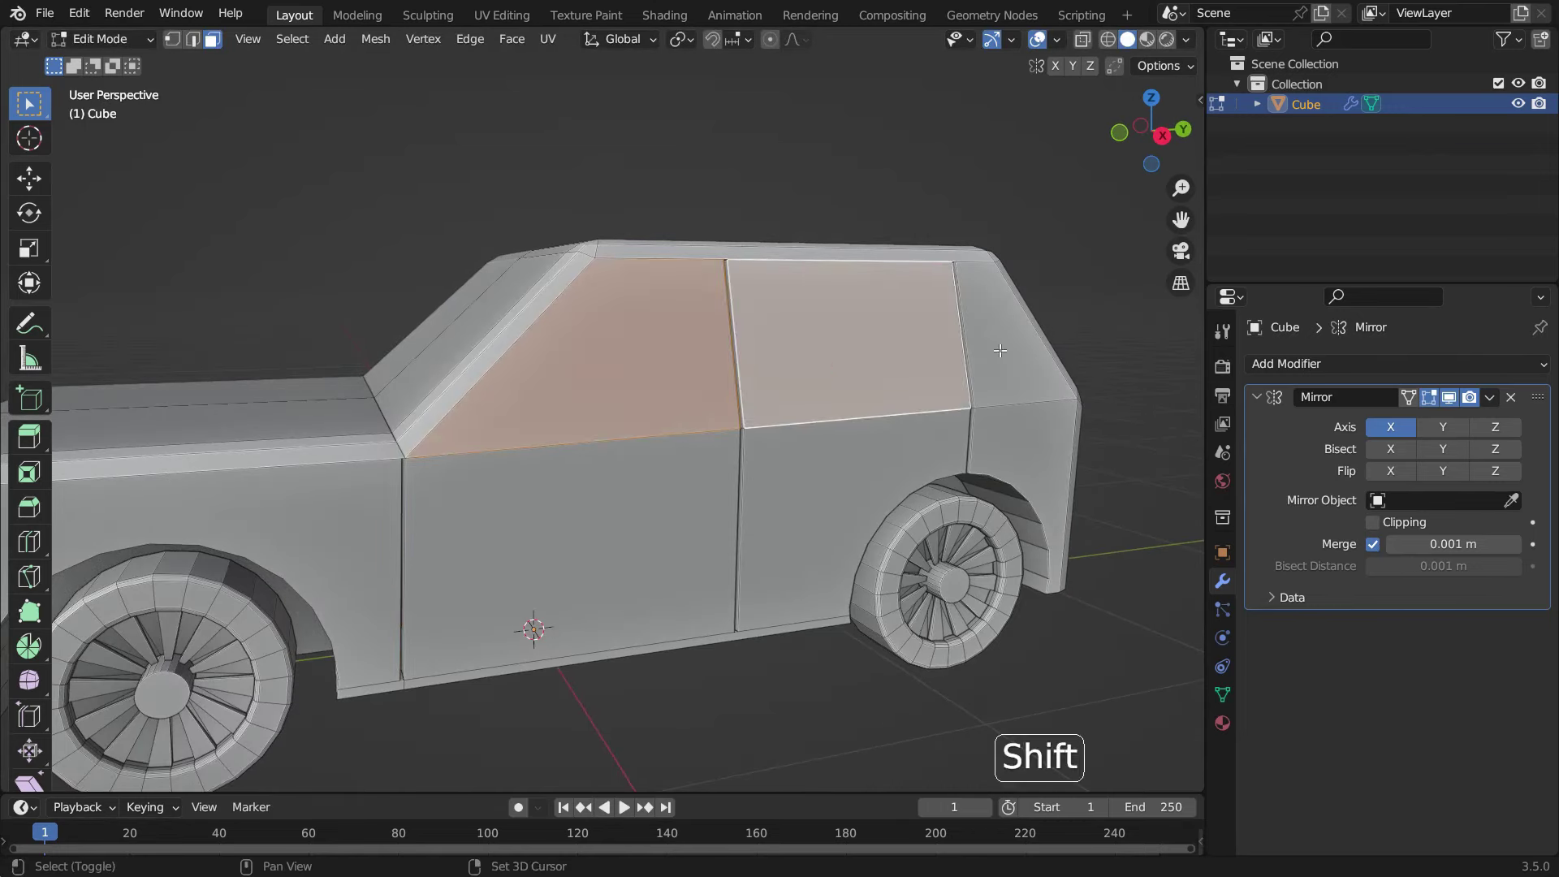
pyautogui.press('i')
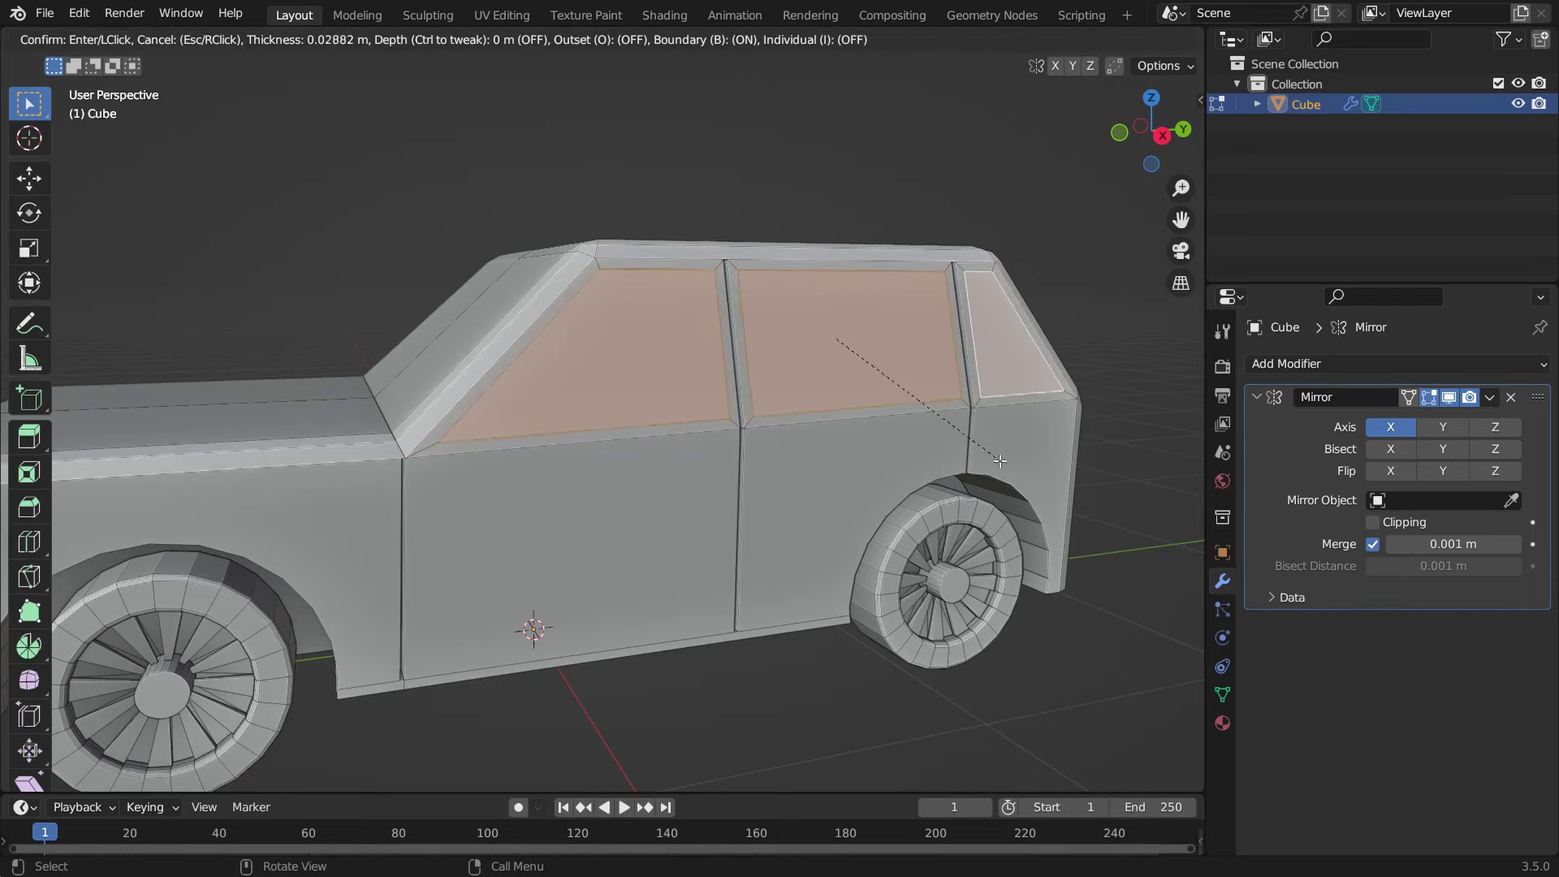
pyautogui.click(998, 460)
pyautogui.moveTo(998, 461); pyautogui.dragTo(690, 430, button='middle')
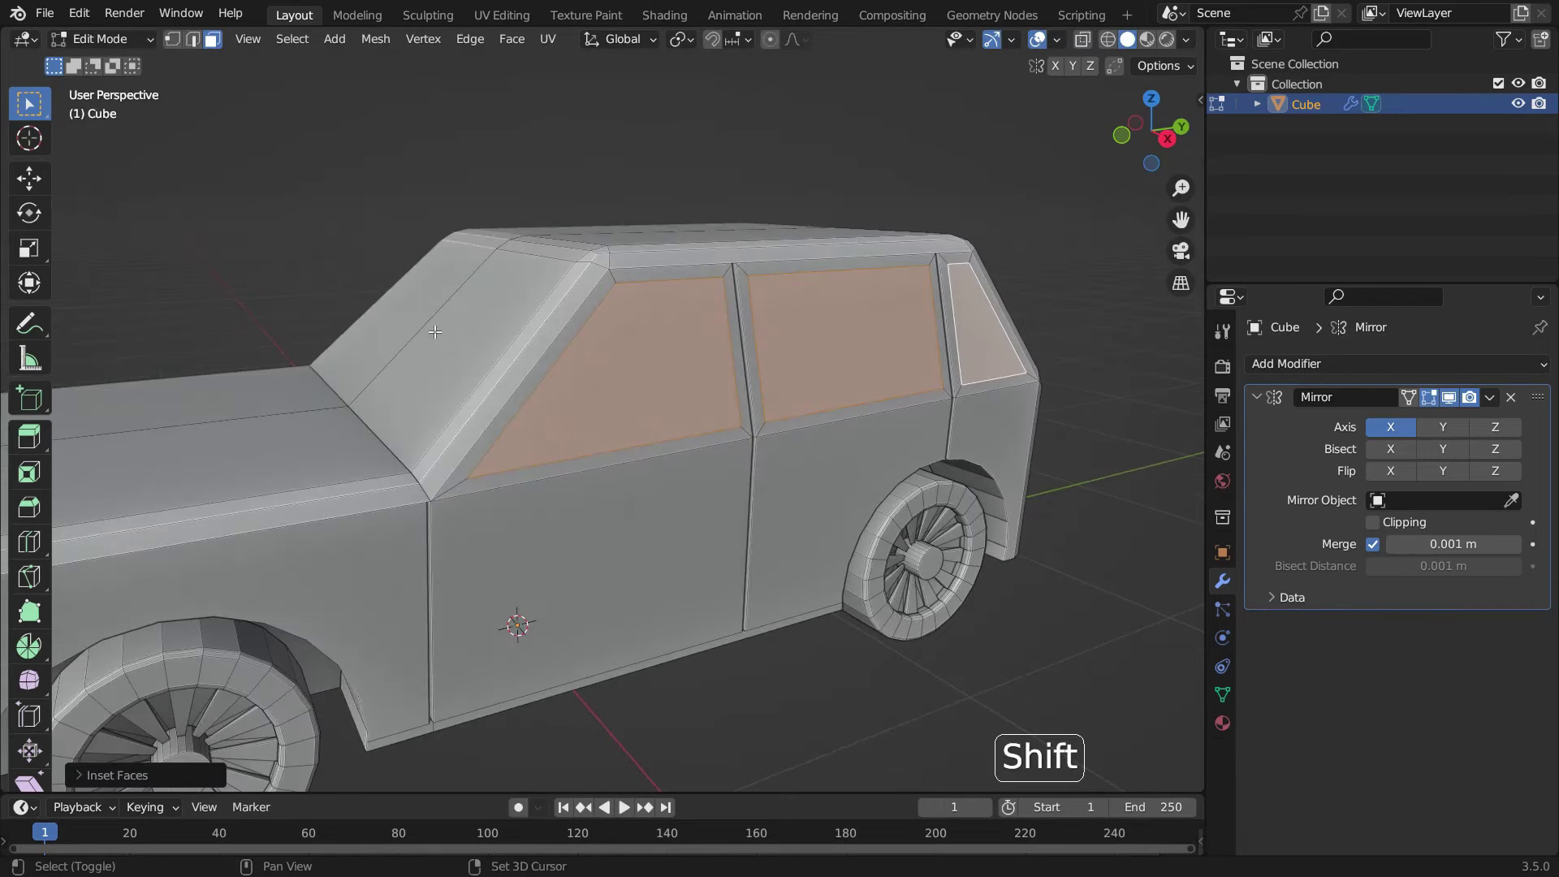
pyautogui.keyDown('shift'); pyautogui.click(473, 324); pyautogui.keyUp('shift')
pyautogui.scroll(-6, 764, 416)
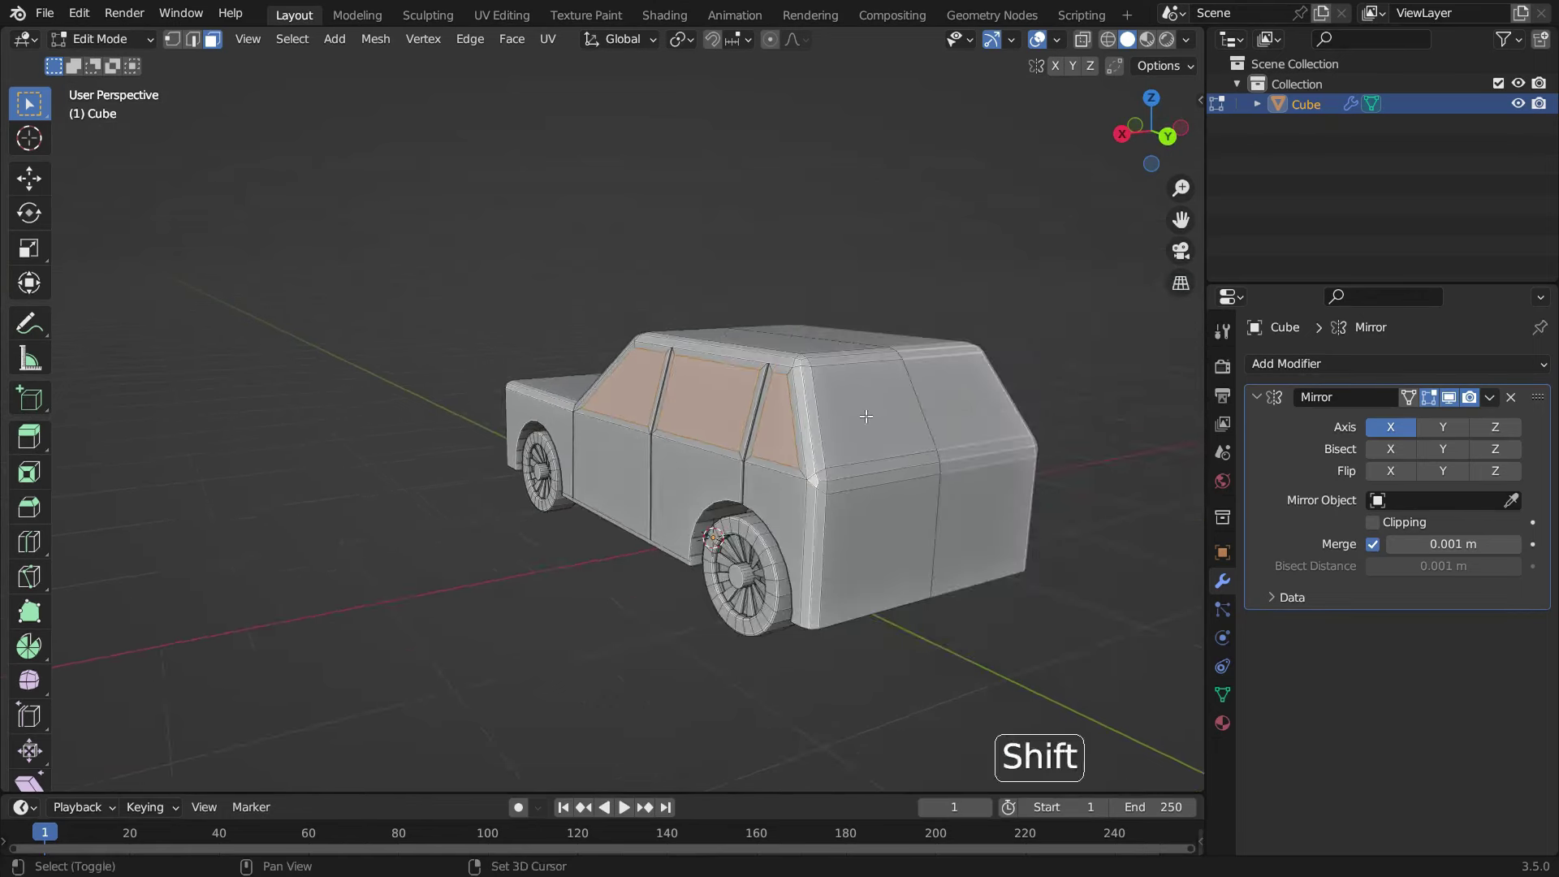
# - Enable Mirror modifier clipping and extrude the windows about 0.034 m inward
pyautogui.moveTo(764, 416); pyautogui.dragTo(853, 495, button='middle')
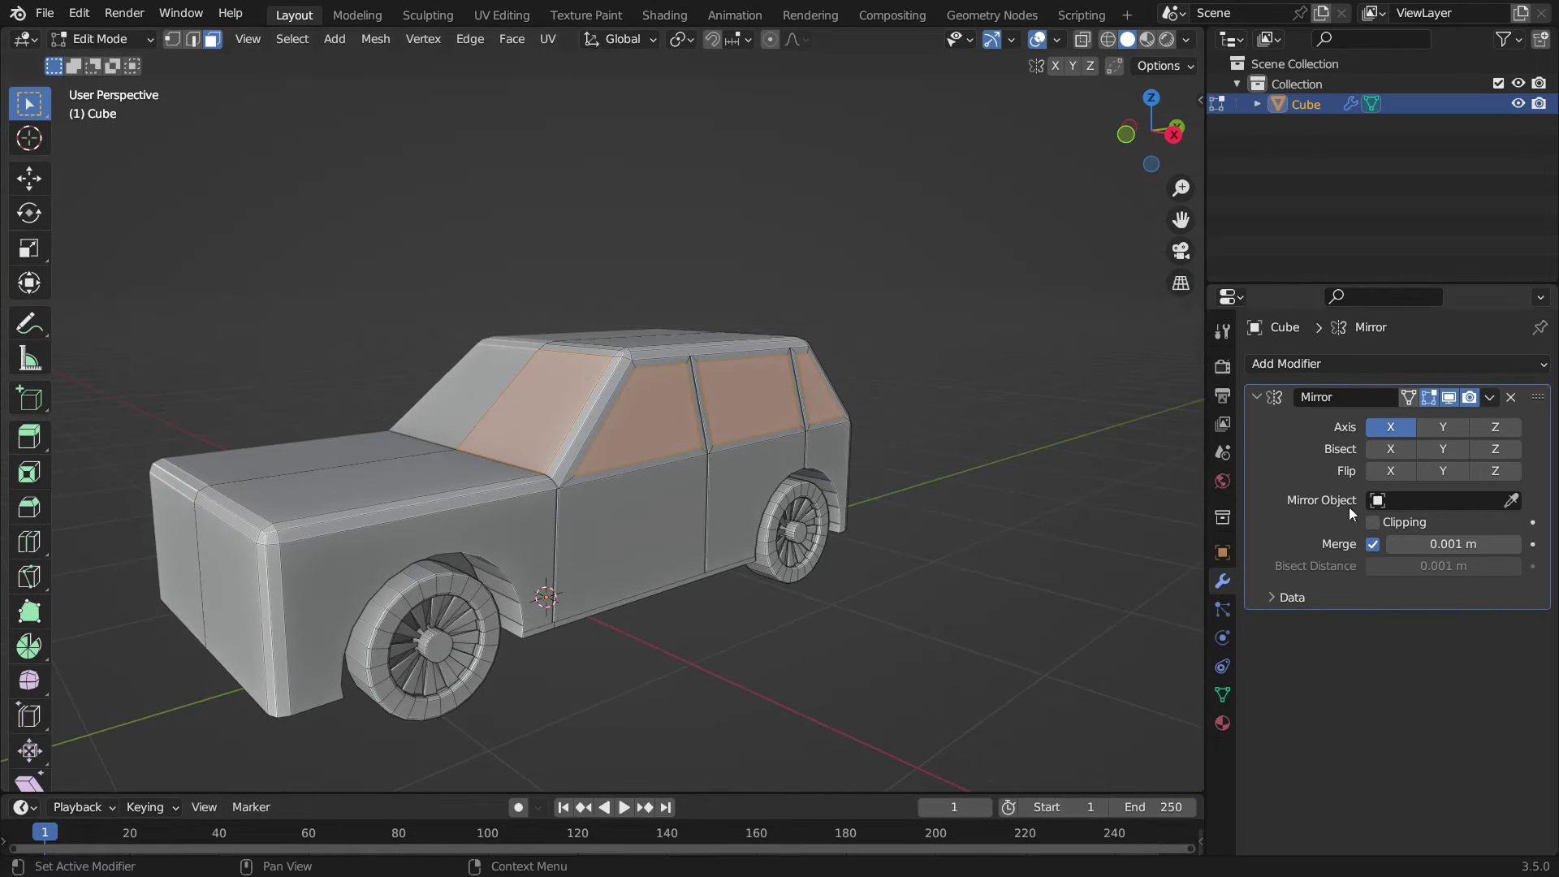
pyautogui.click(1372, 521)
pyautogui.scroll(3, 664, 456)
pyautogui.press('e')
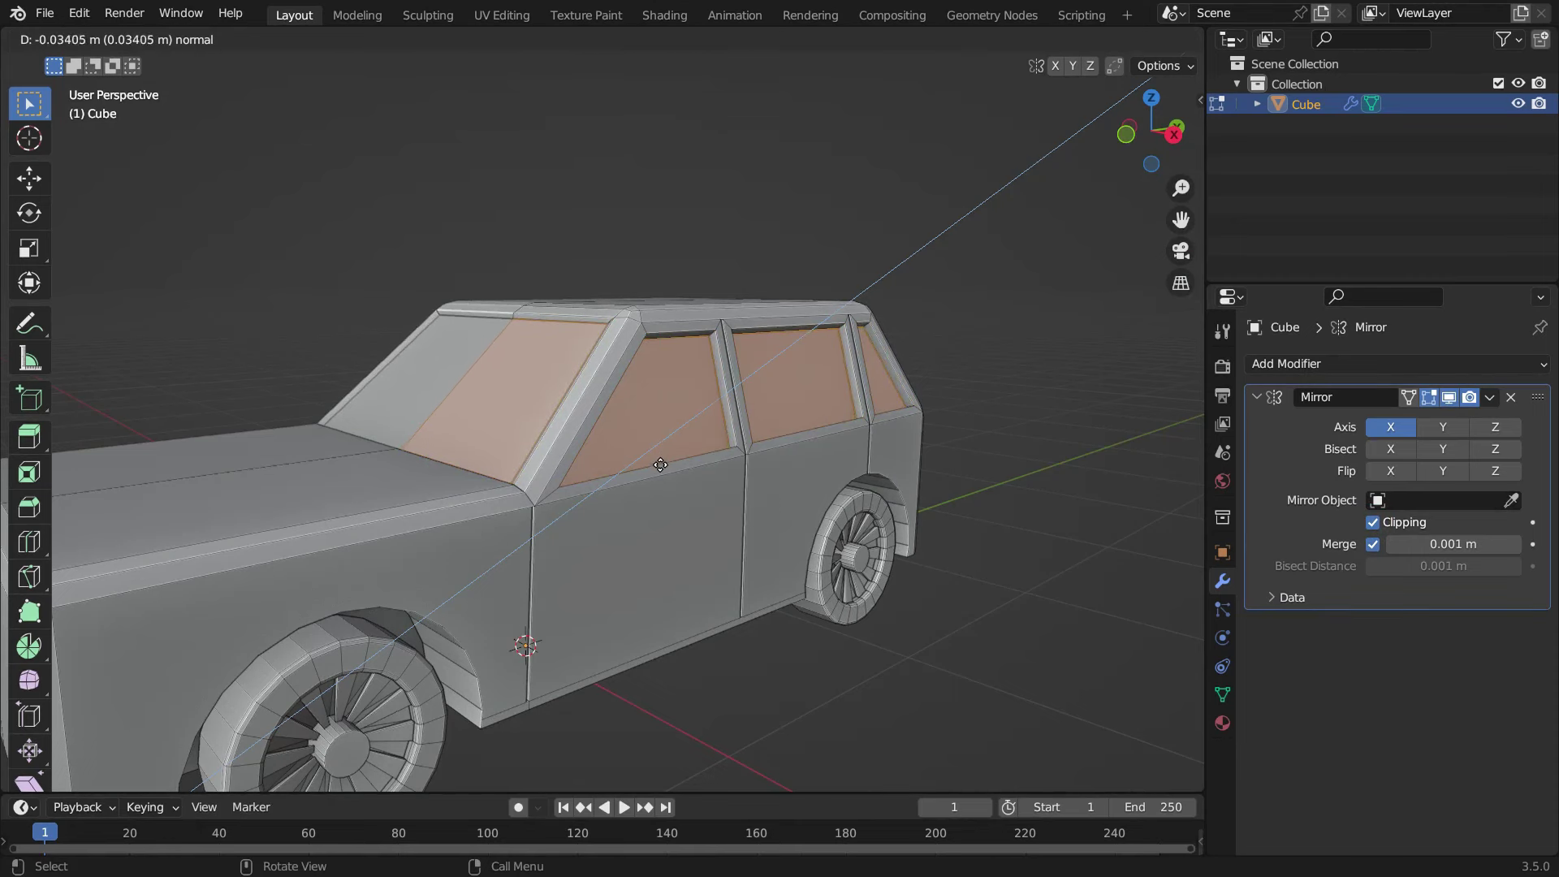
pyautogui.click(660, 464)
pyautogui.scroll(-2, 712, 464)
pyautogui.moveTo(720, 490); pyautogui.dragTo(709, 504, button='middle')
# - Clear the selection and select the front door face in the right side view
pyautogui.click(665, 240)
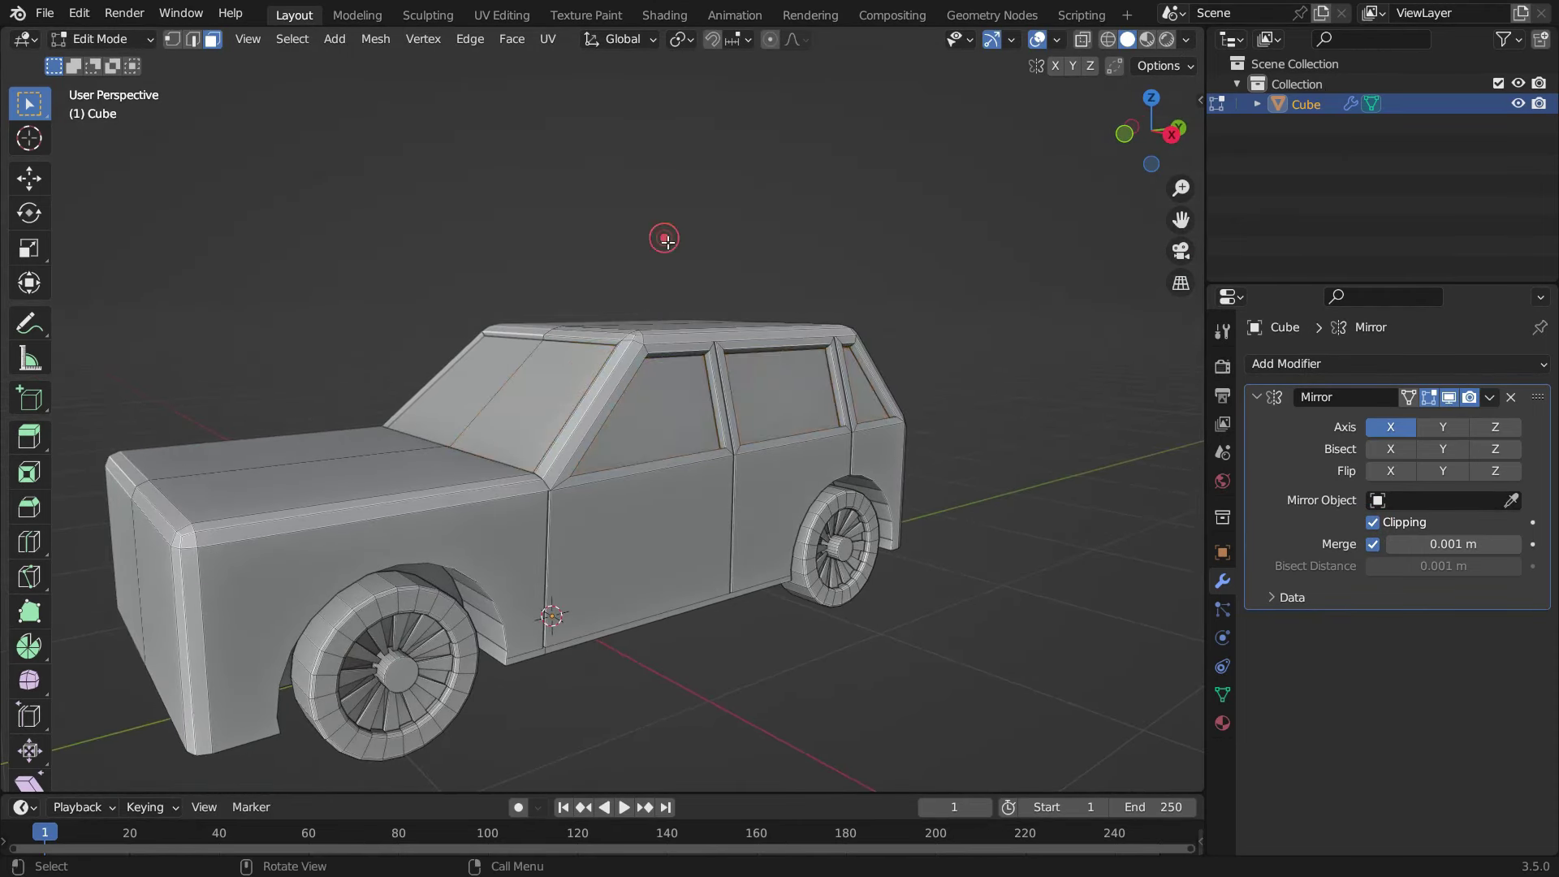
pyautogui.click(646, 534)
pyautogui.press('KP_3')
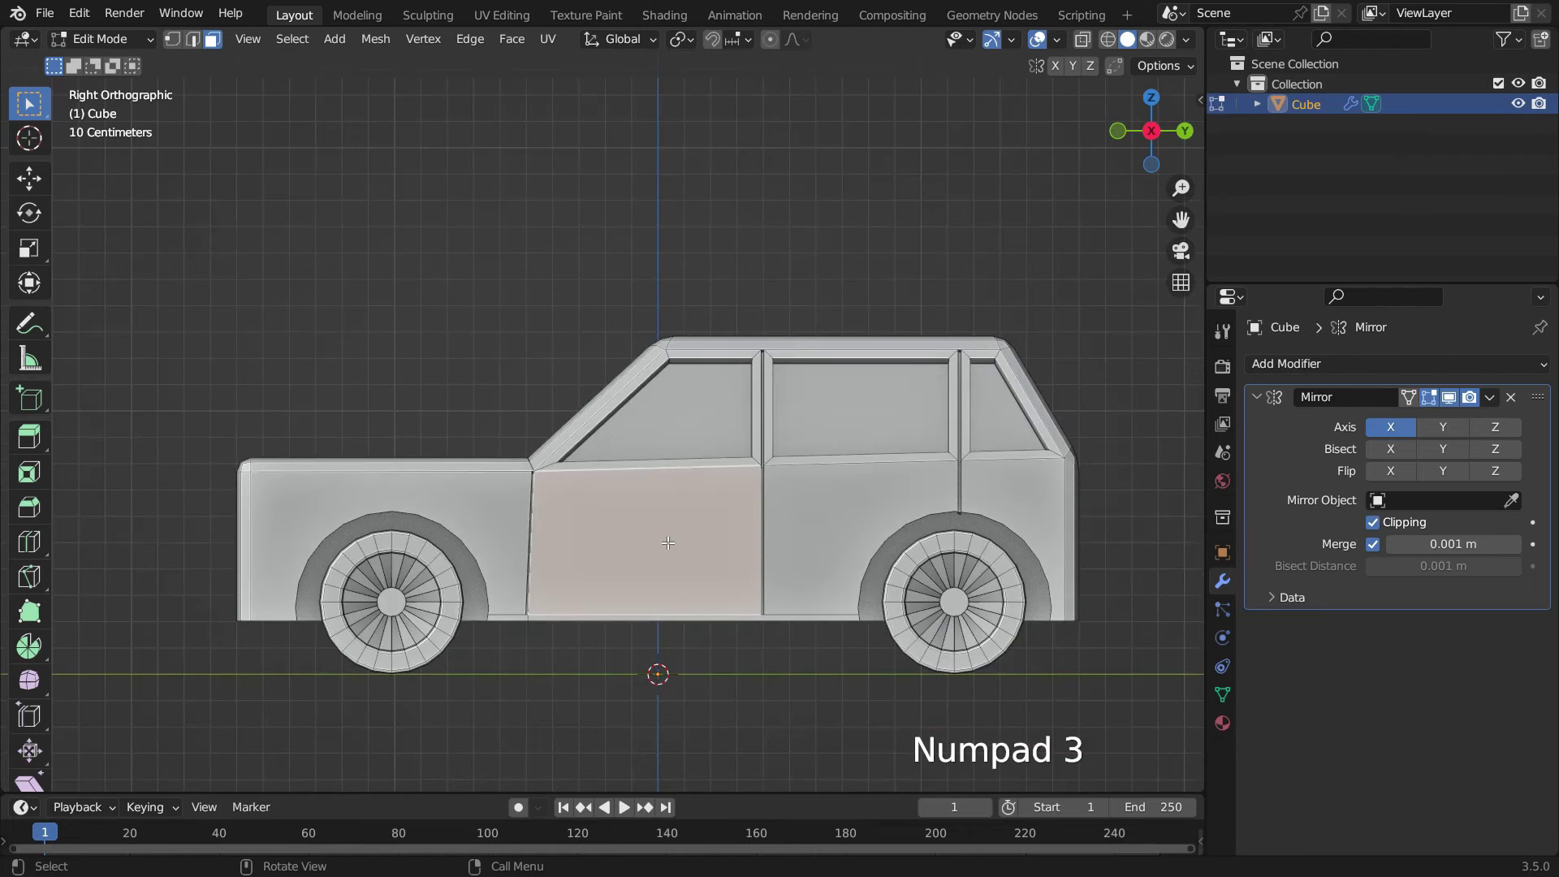
# - Duplicate the front door face in place, scale it to about 0.23 and flatten it vertically
pyautogui.hotkey('shift', 'd')
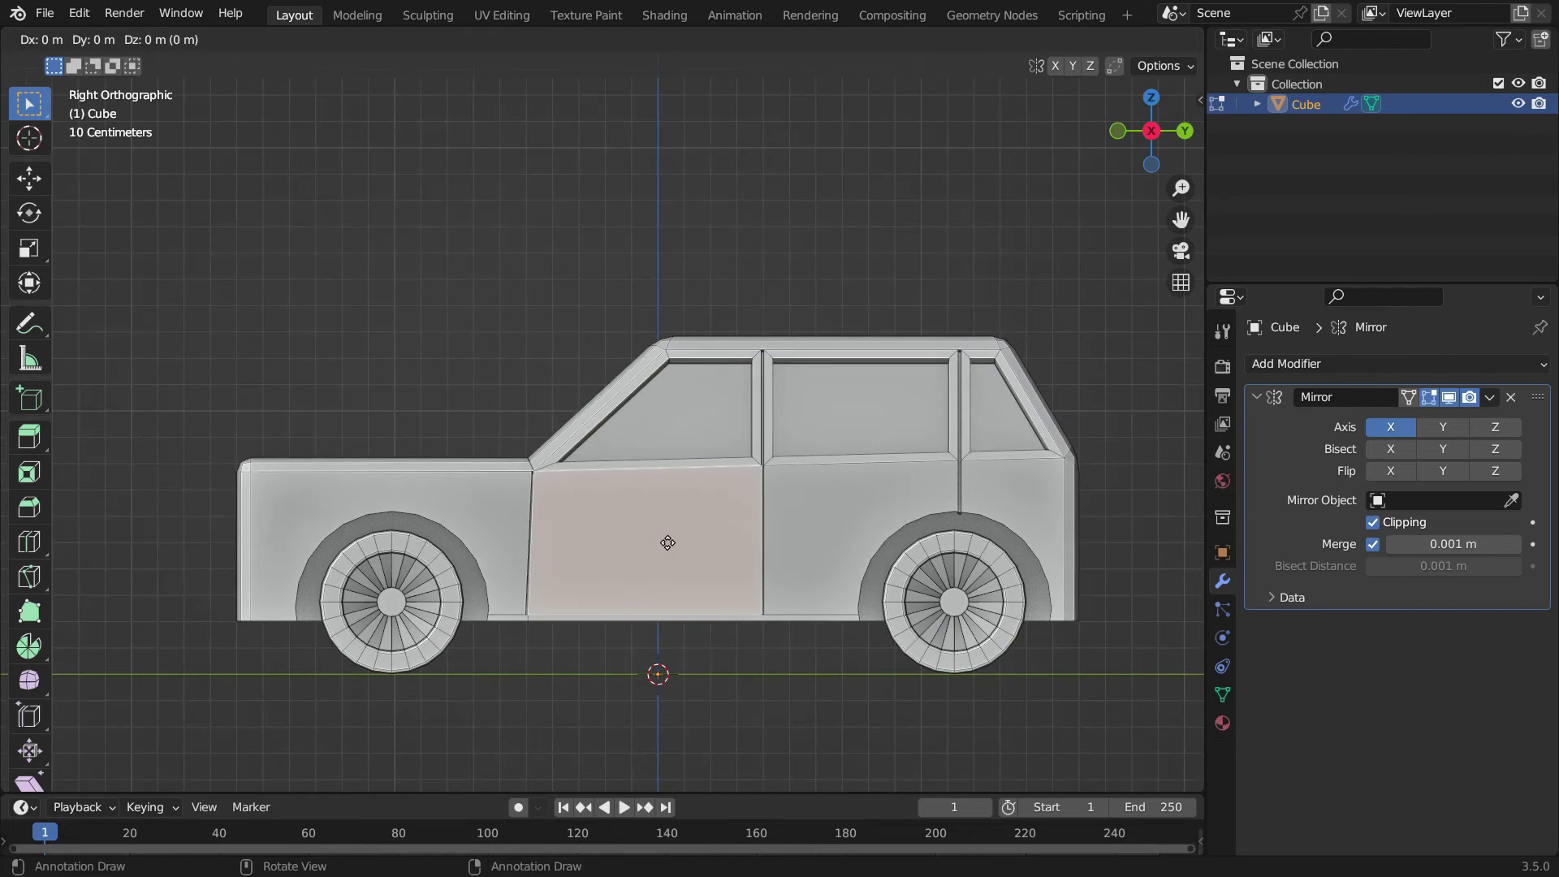
pyautogui.rightClick(681, 517)
pyautogui.press('s')
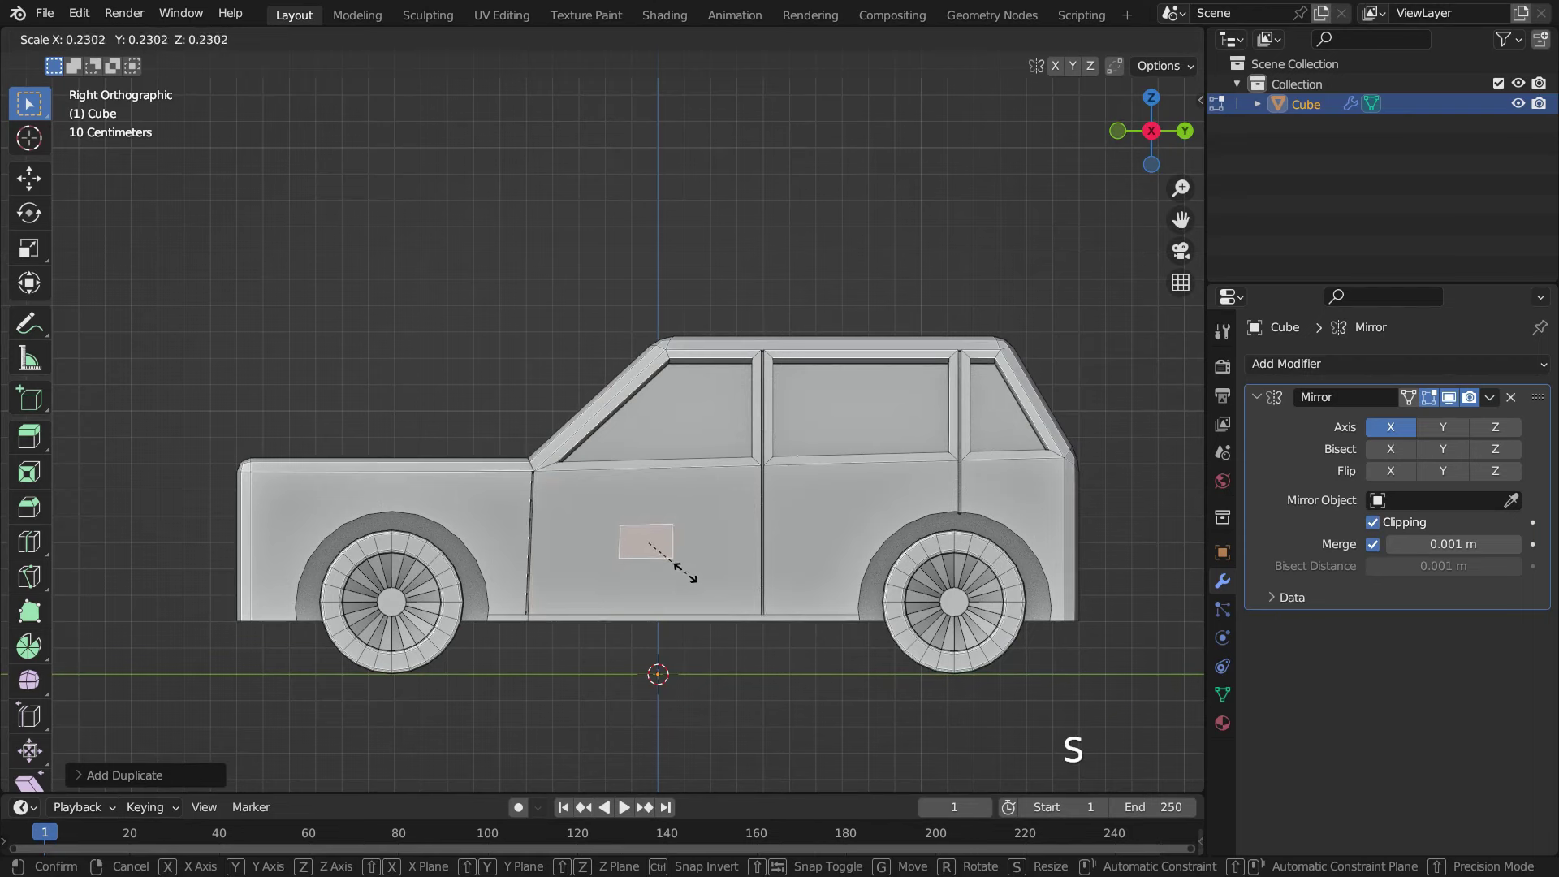
pyautogui.click(674, 559)
pyautogui.scroll(4, 678, 561)
pyautogui.press('s')
pyautogui.press('z')
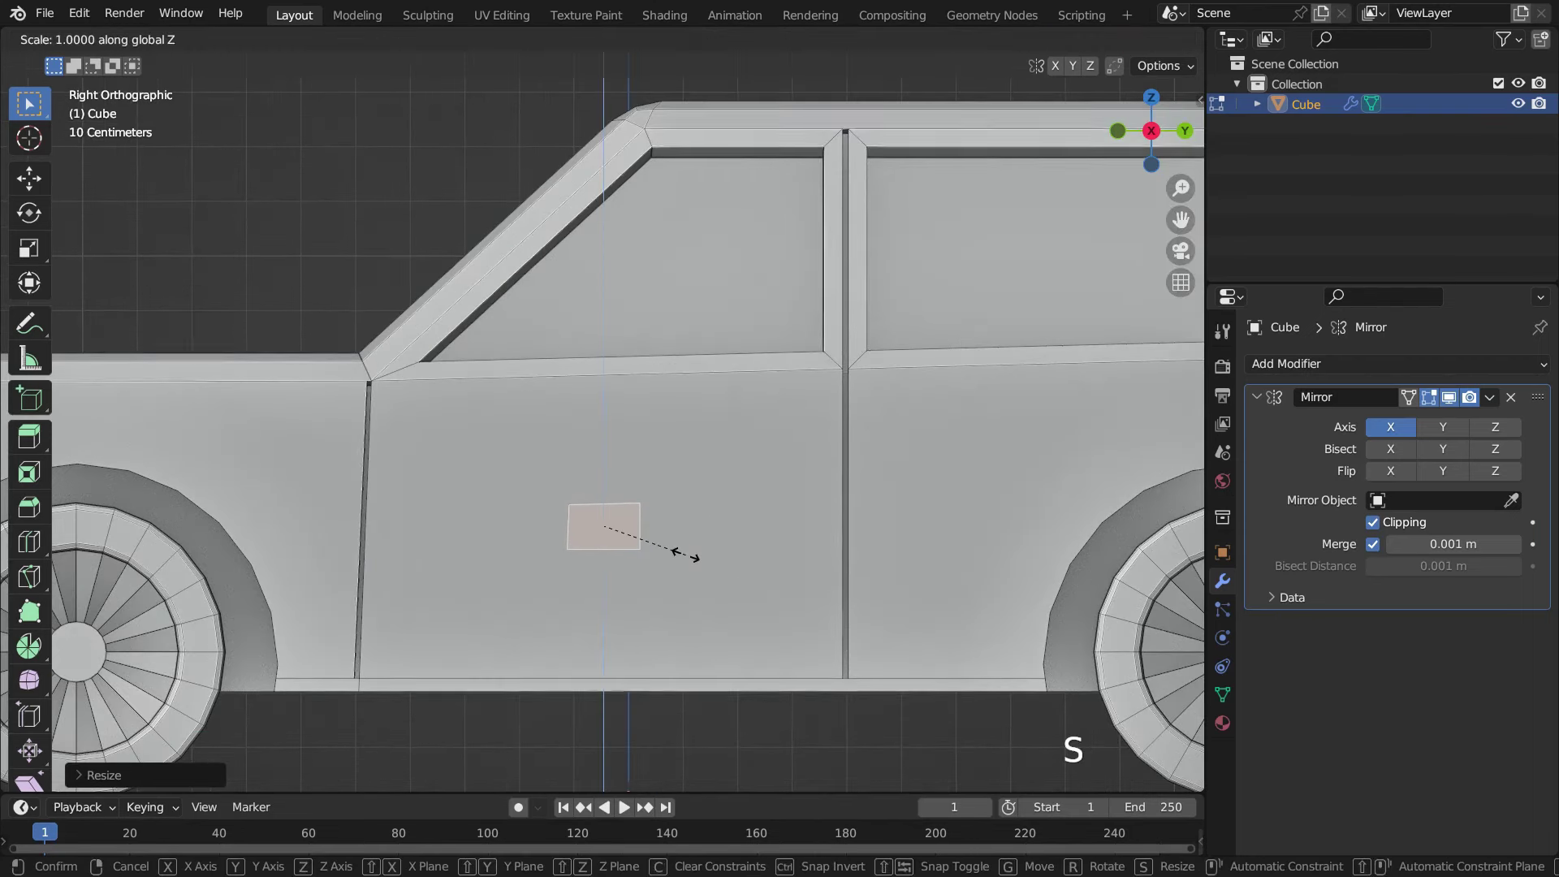
pyautogui.click(622, 536)
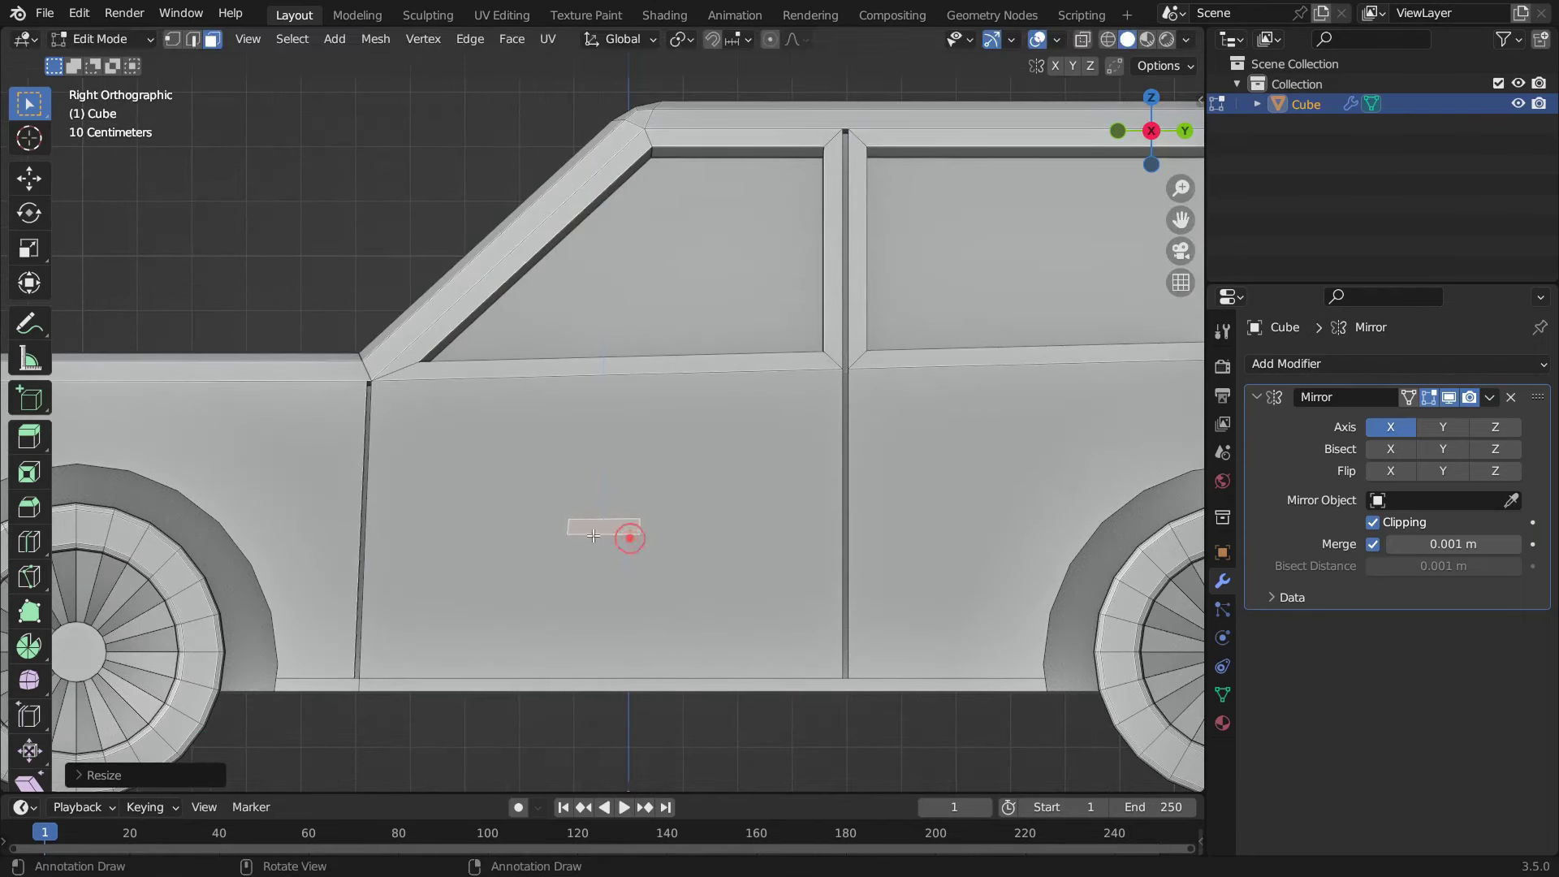
# - Move the handle face outward along X and extrude it into a thick block
pyautogui.moveTo(626, 533); pyautogui.dragTo(704, 576, button='middle')
pyautogui.press('g')
pyautogui.press('x')
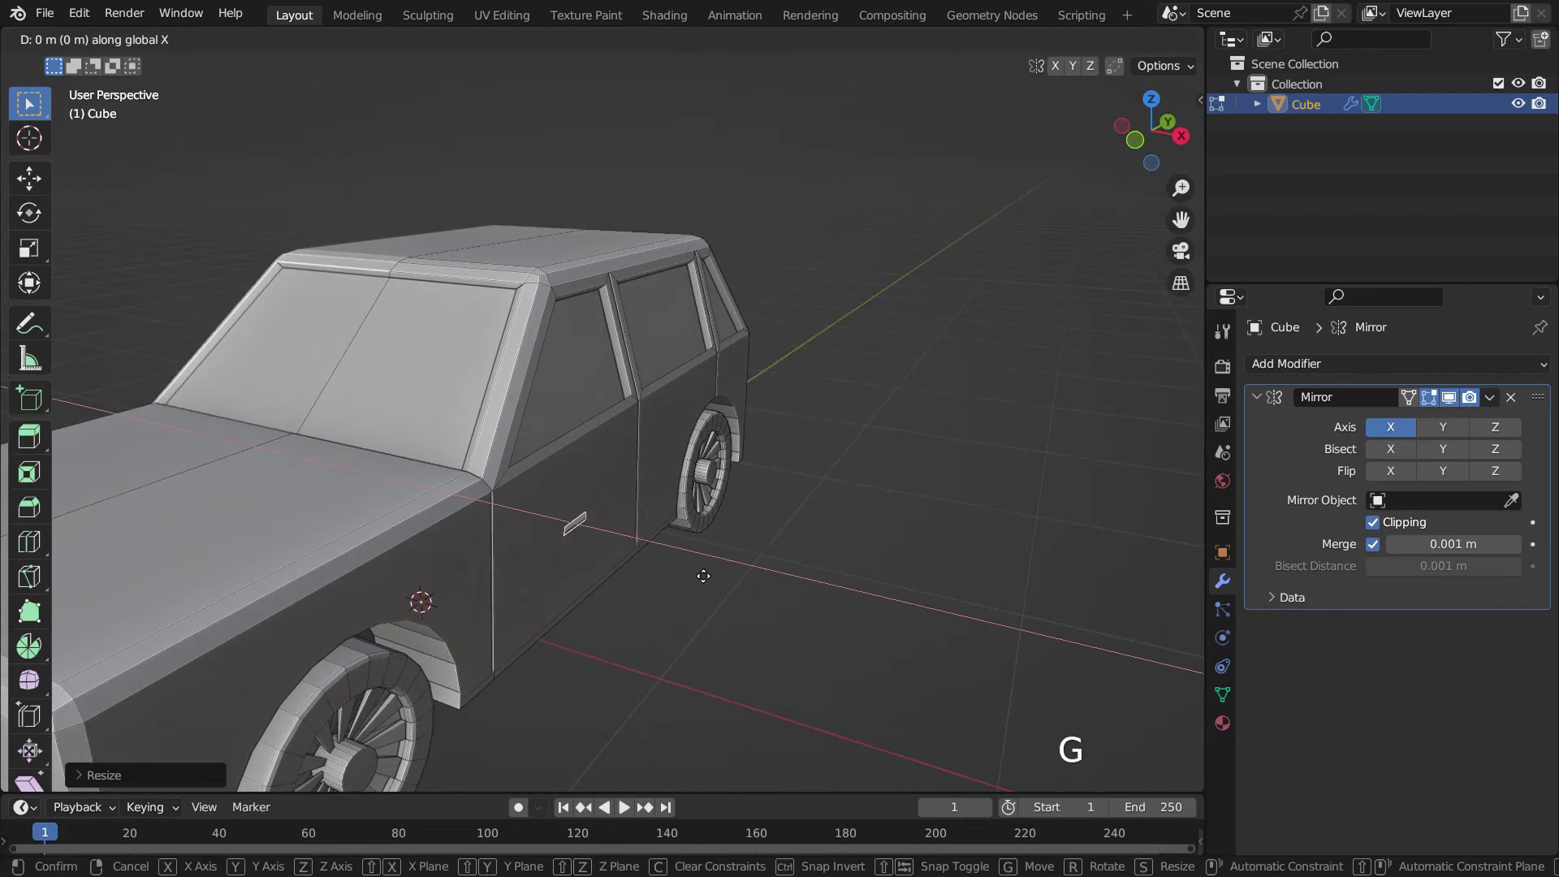
pyautogui.click(839, 584)
pyautogui.press('e')
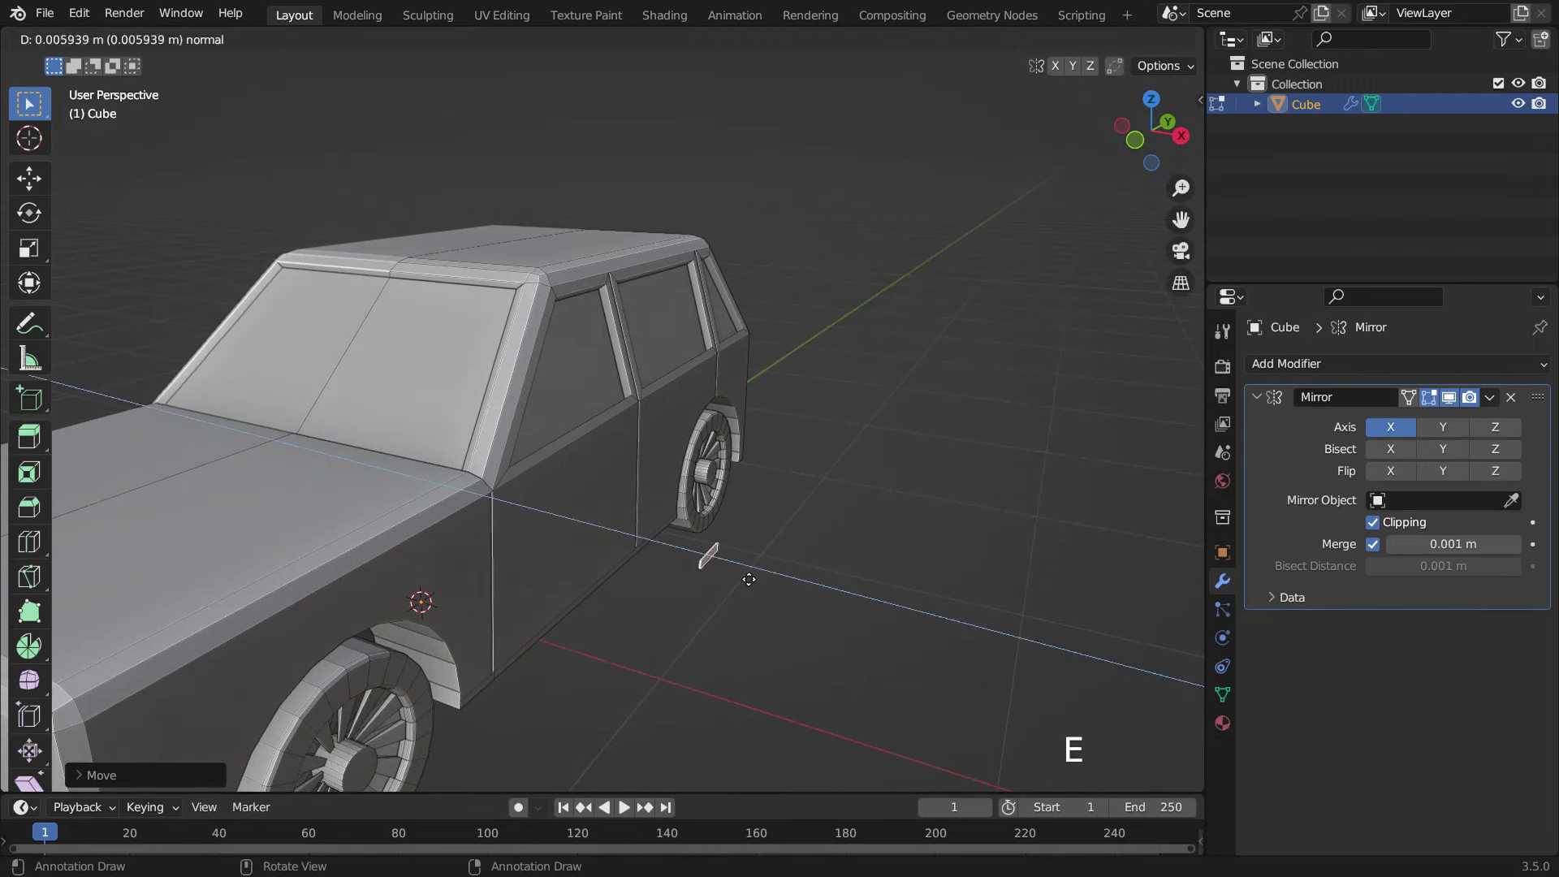
pyautogui.click(752, 582)
pyautogui.scroll(6, 748, 577)
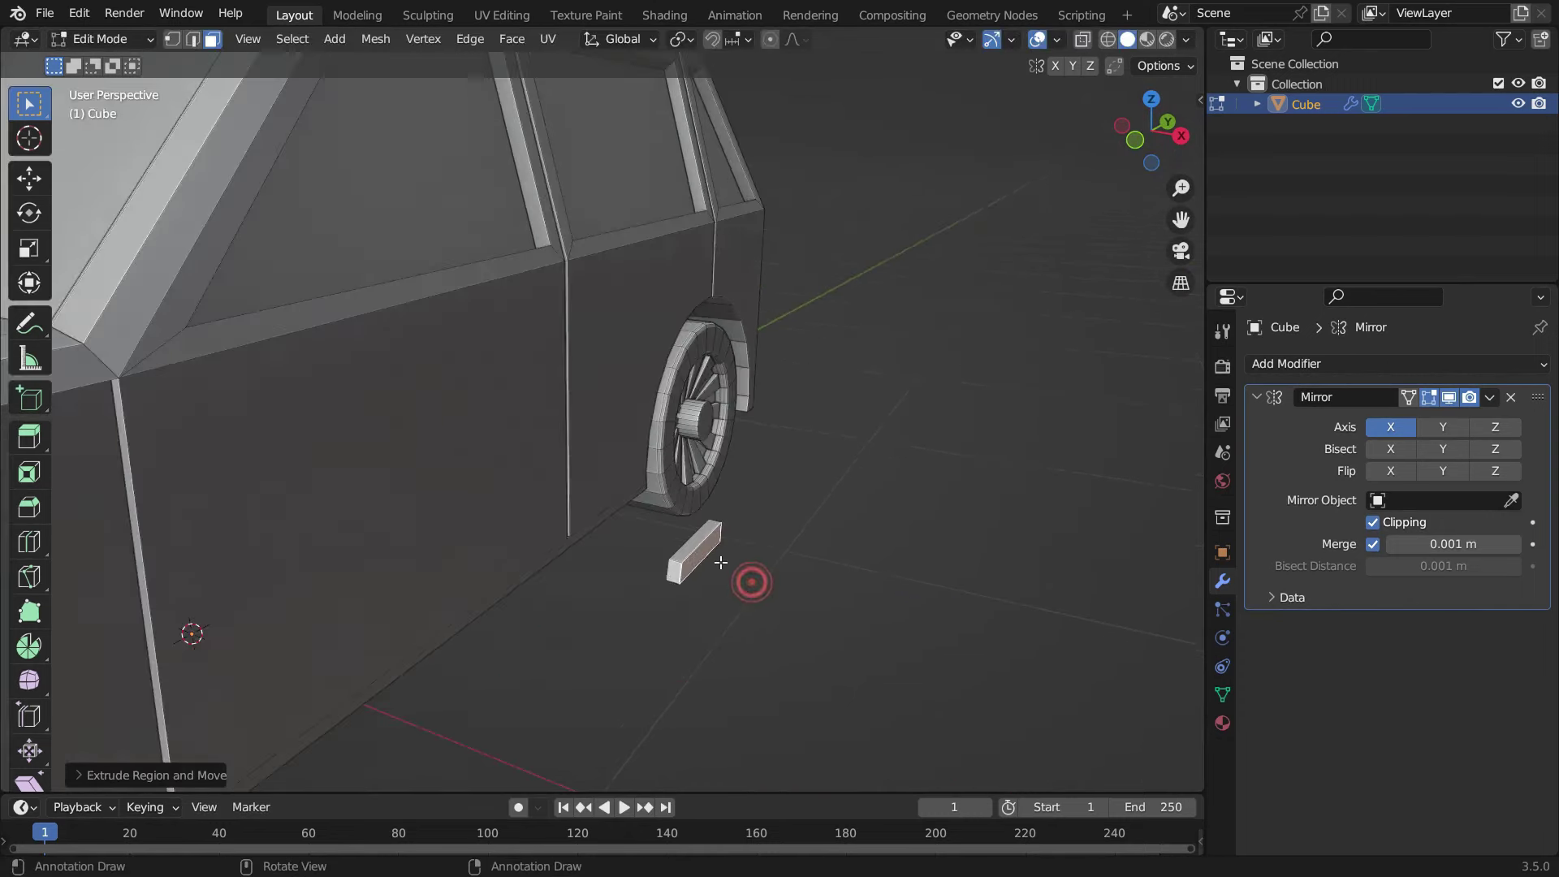
pyautogui.moveTo(671, 598); pyautogui.dragTo(697, 560, button='middle')
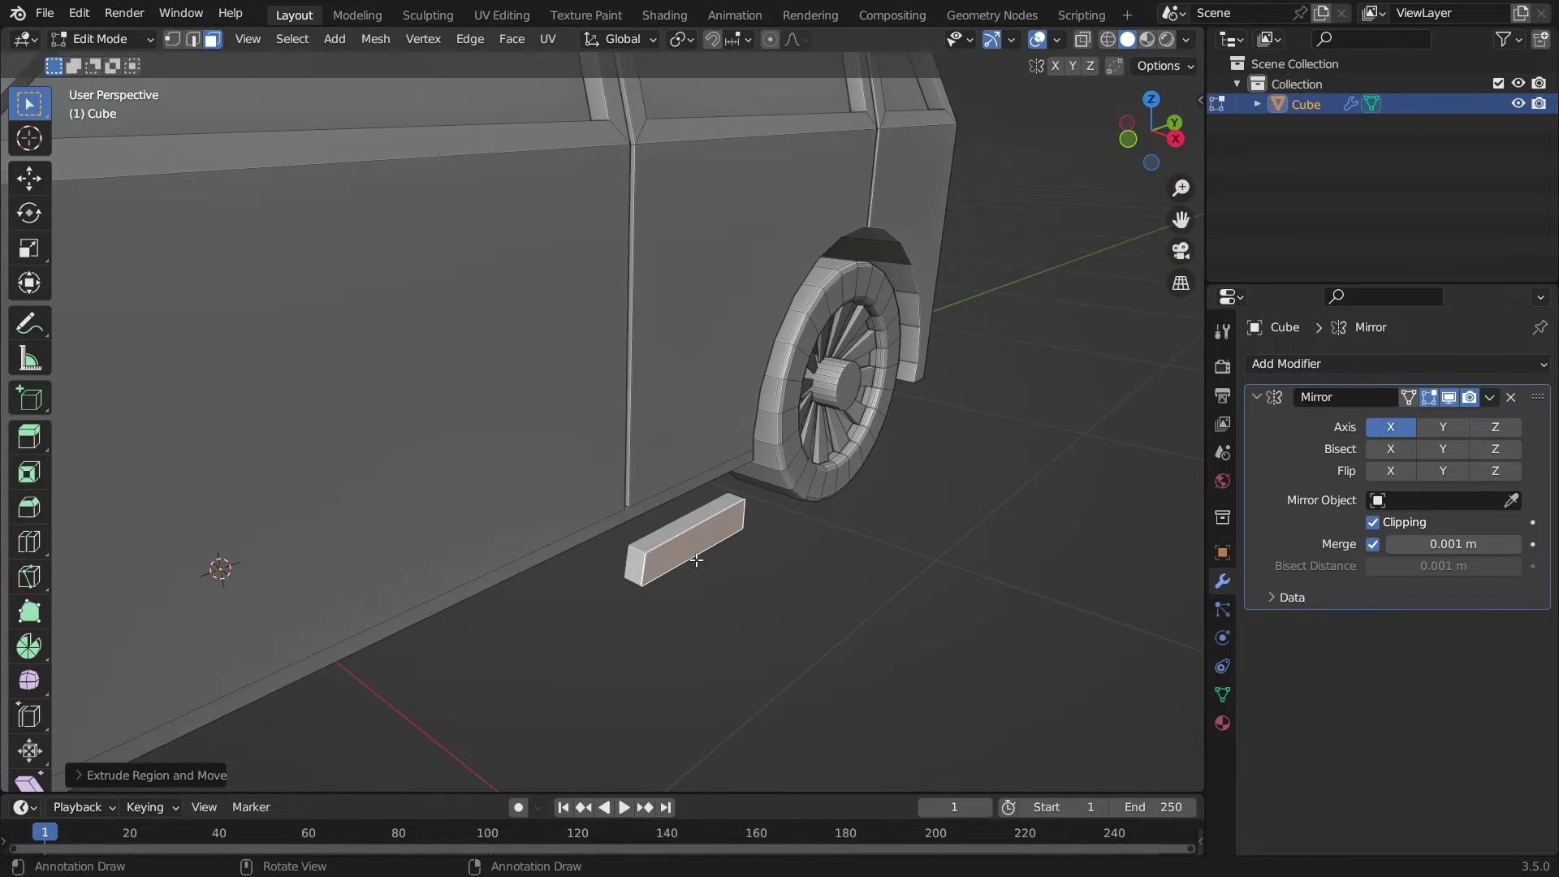
pyautogui.click(754, 582)
# - Add two evenly spaced edge loops across the bar and stretch it along Y
pyautogui.hotkey('ctrl', 'r')
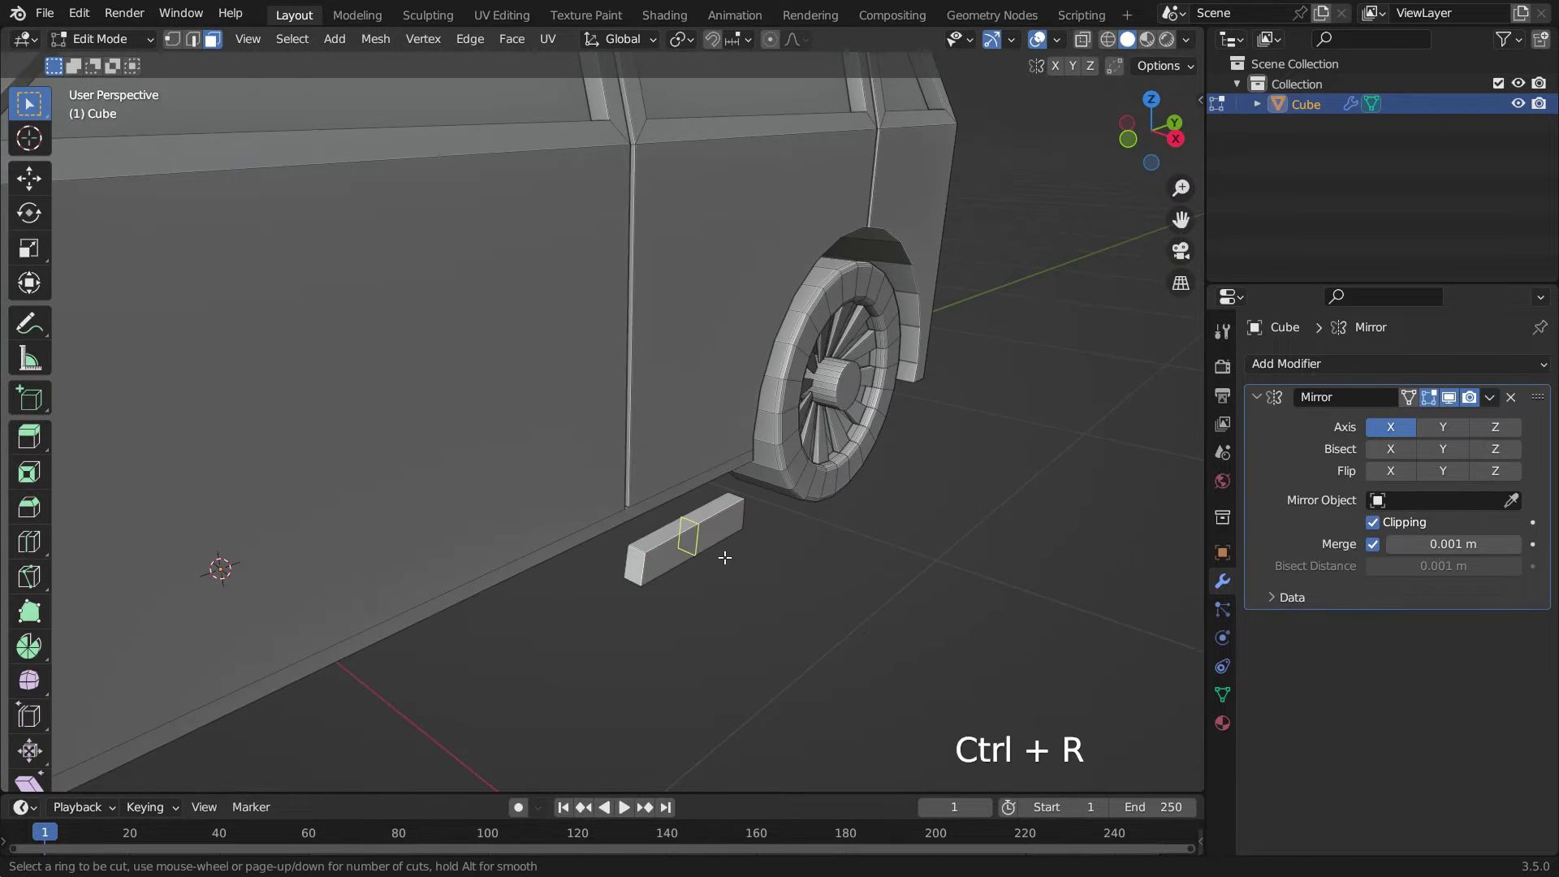
pyautogui.scroll(1, 725, 558)
pyautogui.click(726, 558)
pyautogui.rightClick(725, 558)
pyautogui.press('s')
pyautogui.press('y')
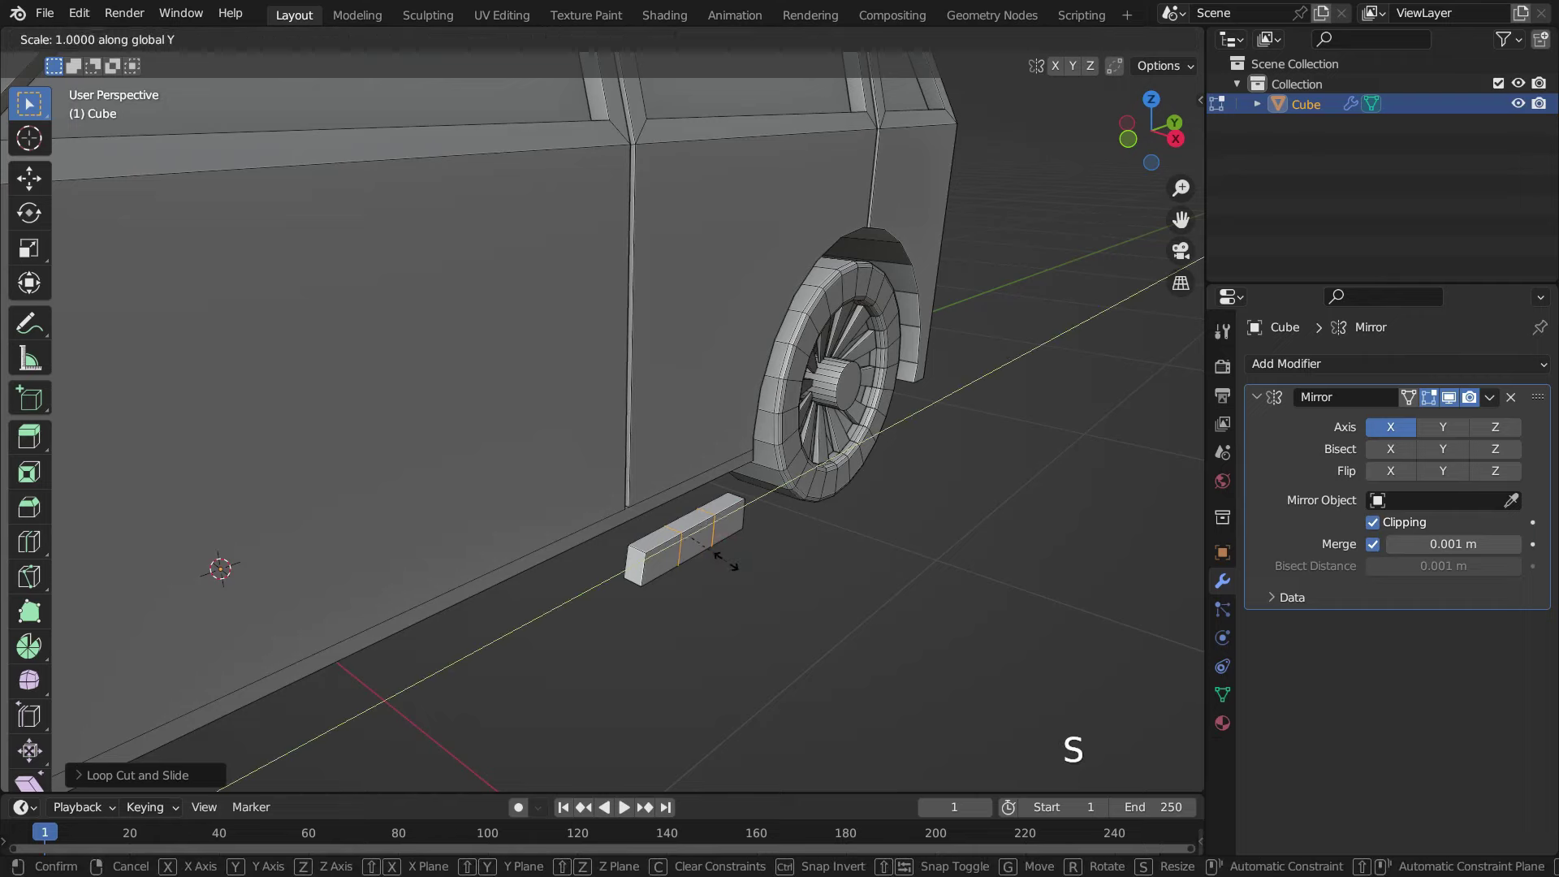
pyautogui.click(760, 549)
pyautogui.moveTo(773, 546)
pyautogui.mouseDown(button='middle')
pyautogui.moveTo(748, 630)
pyautogui.moveTo(853, 582)
pyautogui.moveTo(754, 557)
pyautogui.mouseUp(button='middle')
# - Extrude both end faces of the bar upward to form the handle ends
pyautogui.click(211, 40)
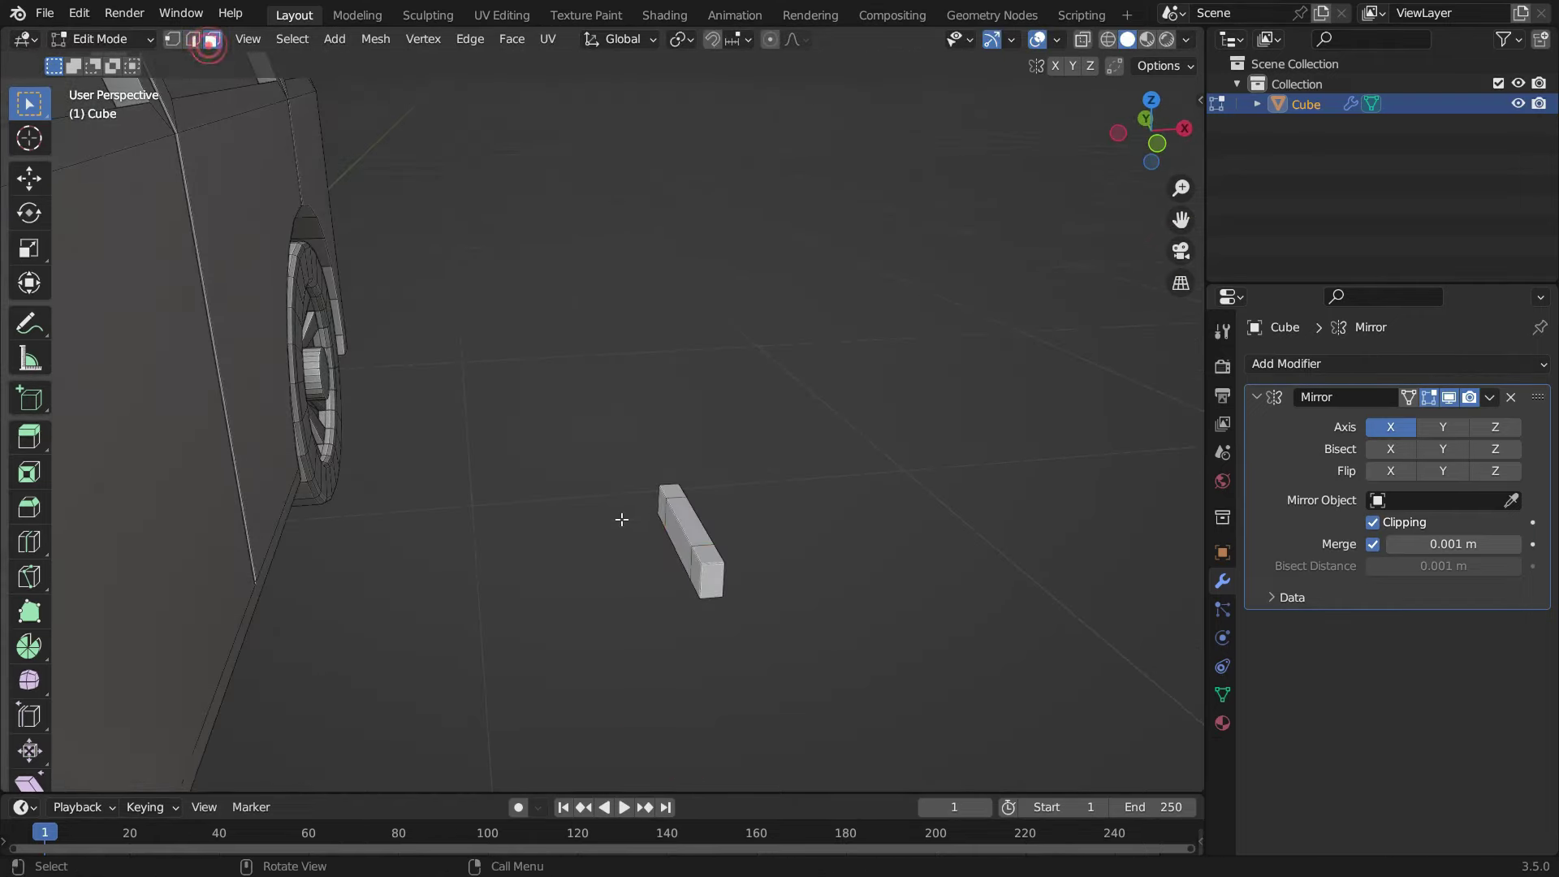
pyautogui.keyDown('shift'); pyautogui.click(689, 563); pyautogui.keyUp('shift')
pyautogui.press('e')
pyautogui.click(772, 621)
pyautogui.moveTo(747, 548); pyautogui.dragTo(634, 558, button='middle')
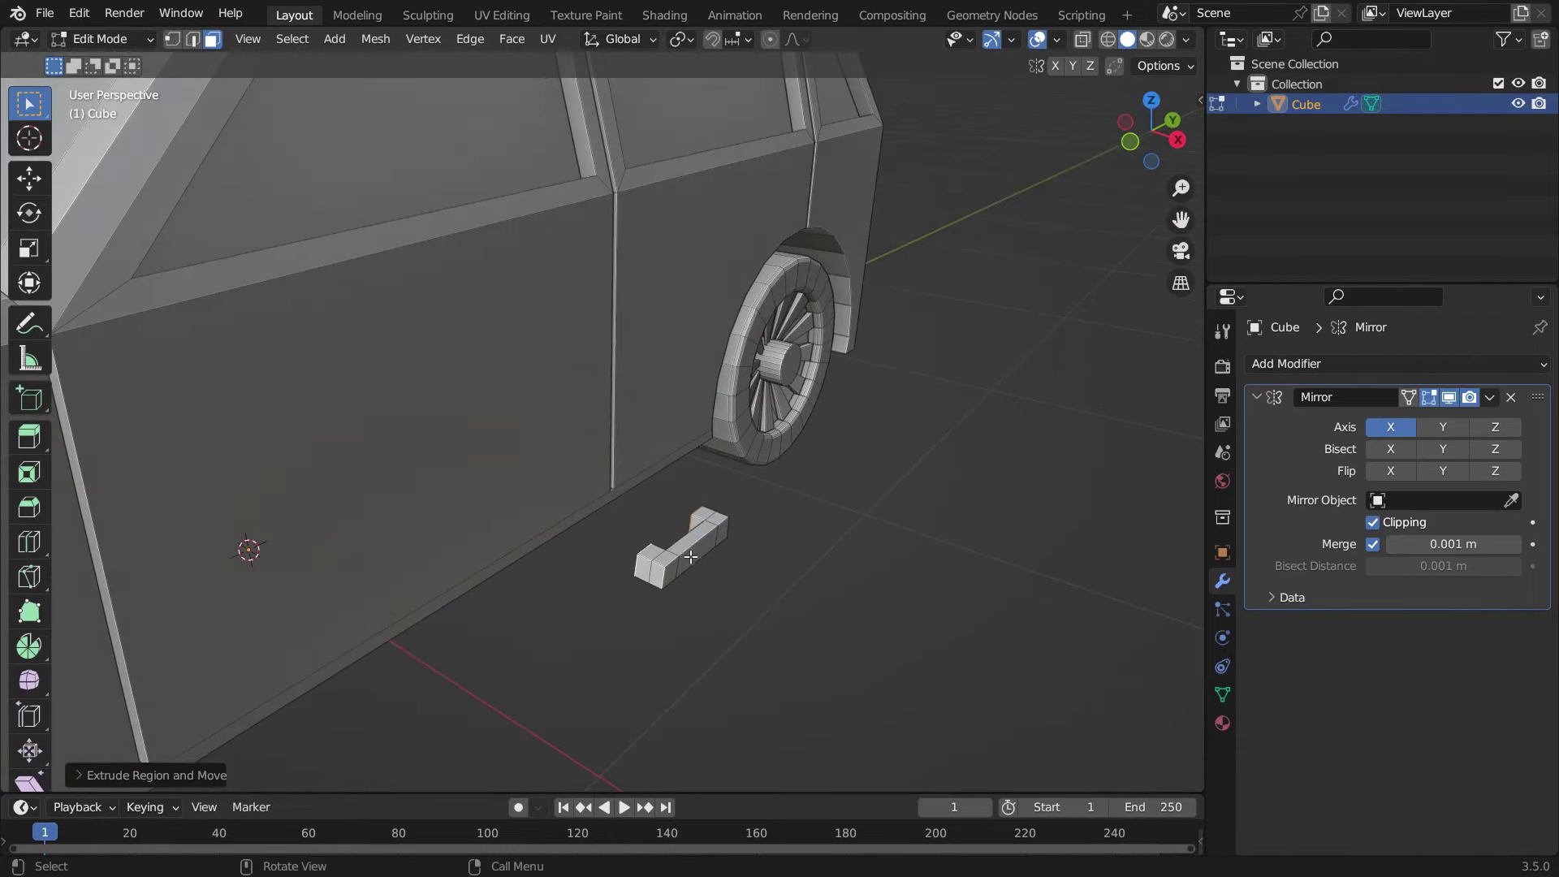
# - Move the whole handle against the car side and position it on the front door
pyautogui.press('l')
pyautogui.press('g')
pyautogui.press('x')
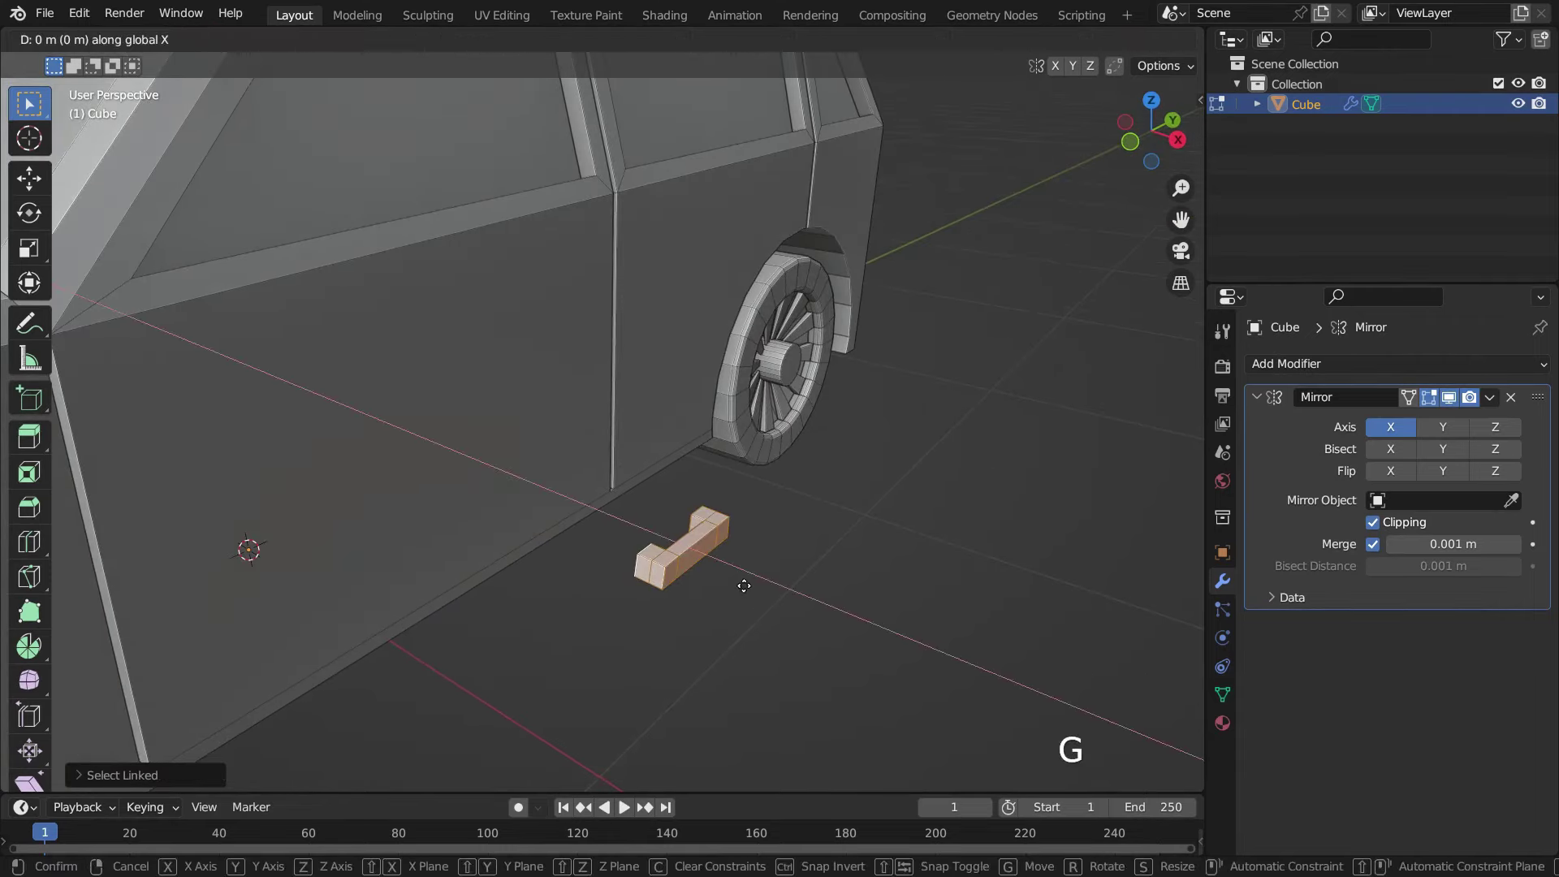
pyautogui.click(486, 490)
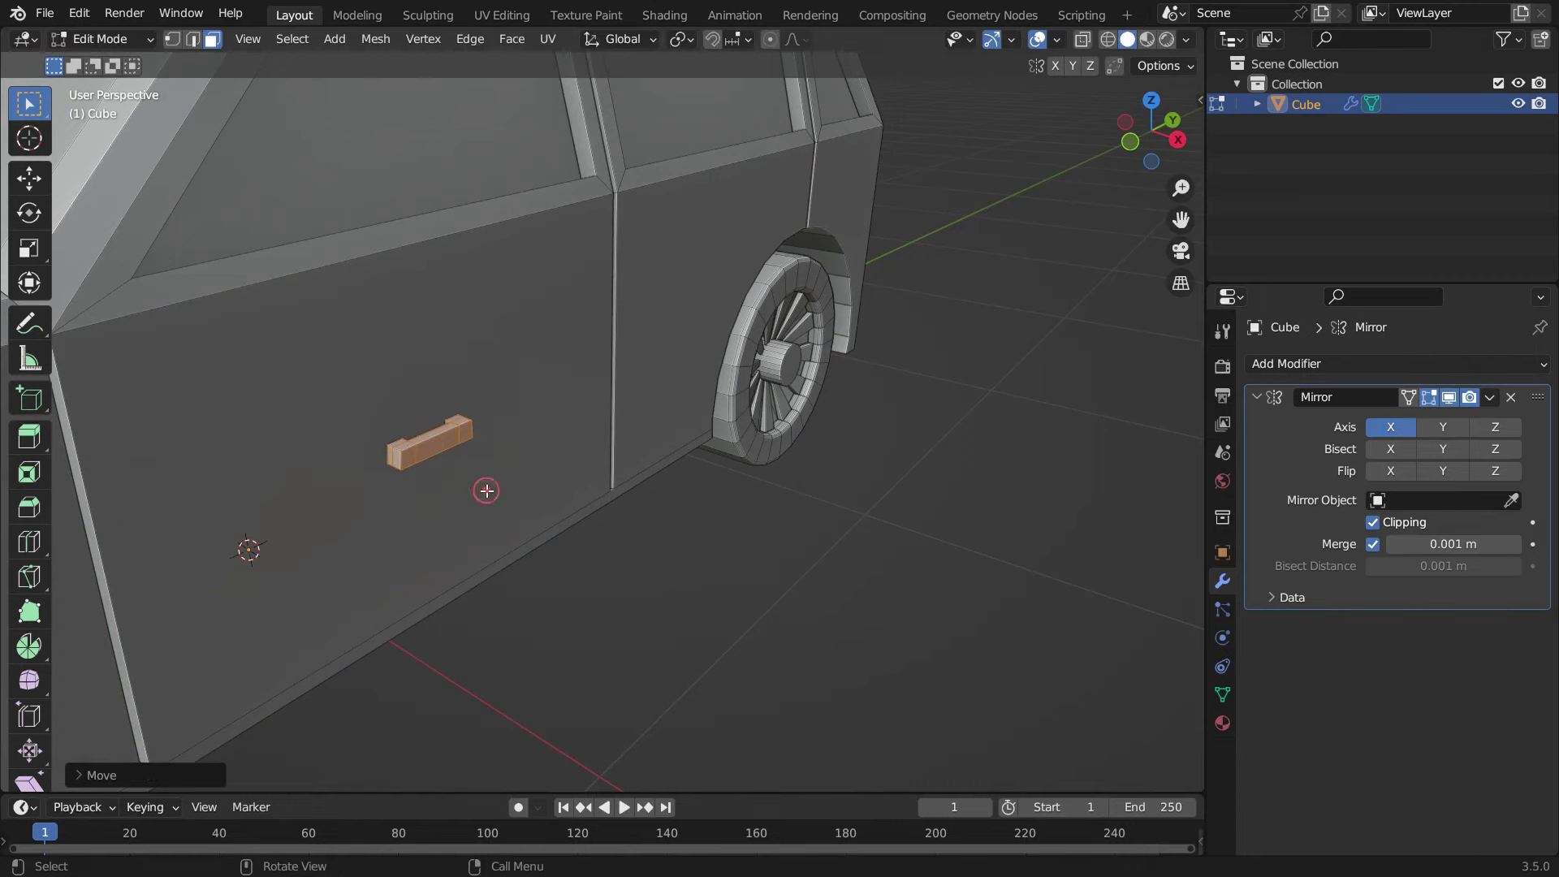
pyautogui.press('KP_3')
pyautogui.press('g')
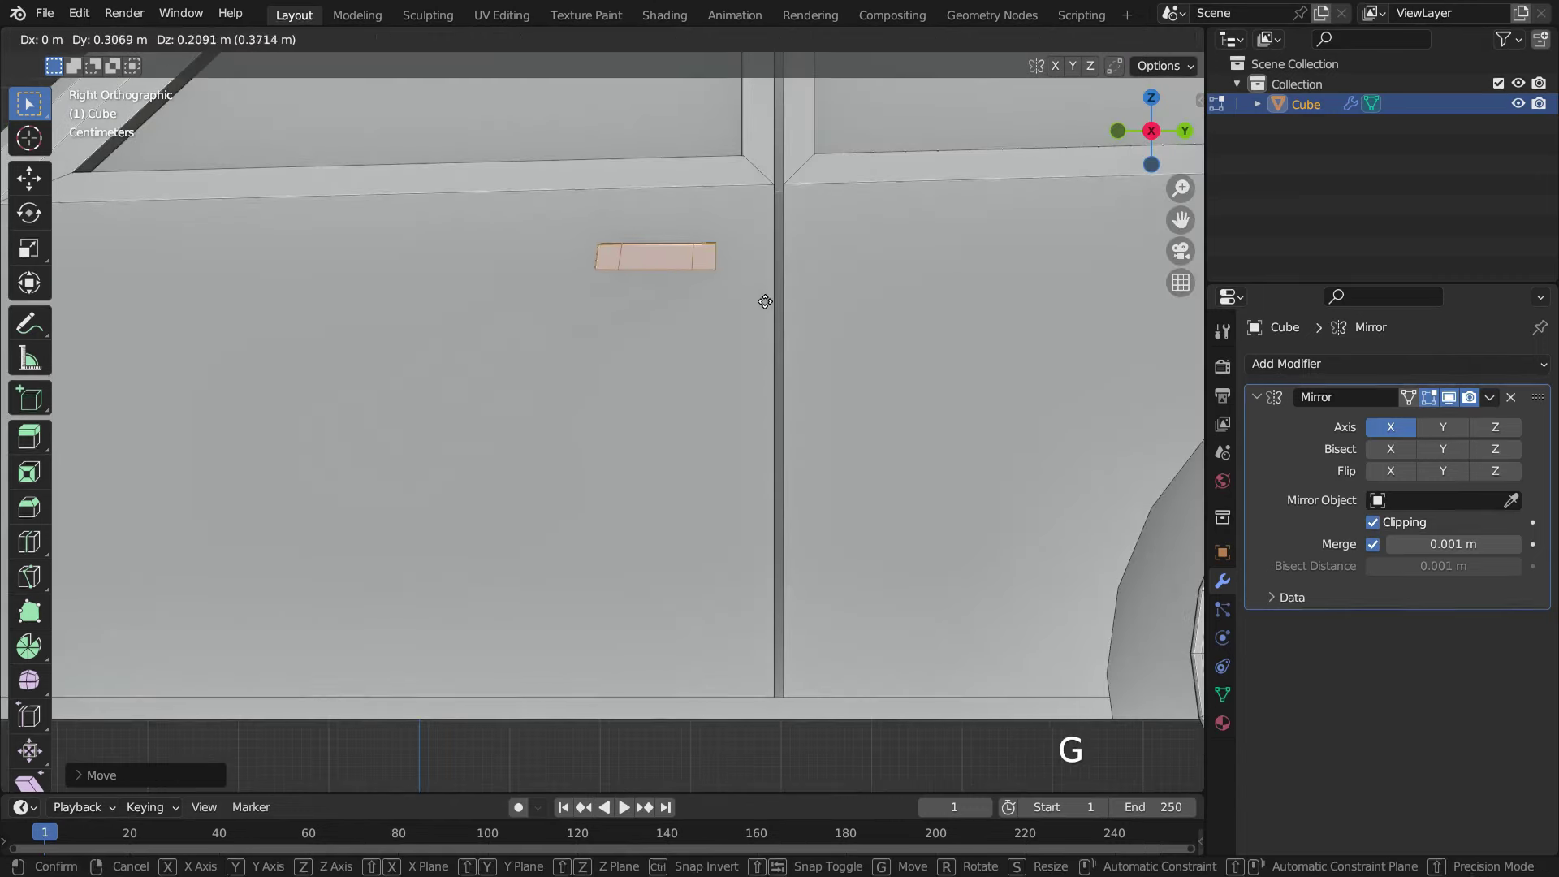
pyautogui.click(731, 327)
pyautogui.scroll(-5, 717, 328)
pyautogui.moveTo(669, 595); pyautogui.dragTo(624, 502, button='middle')
pyautogui.press('KP_3')
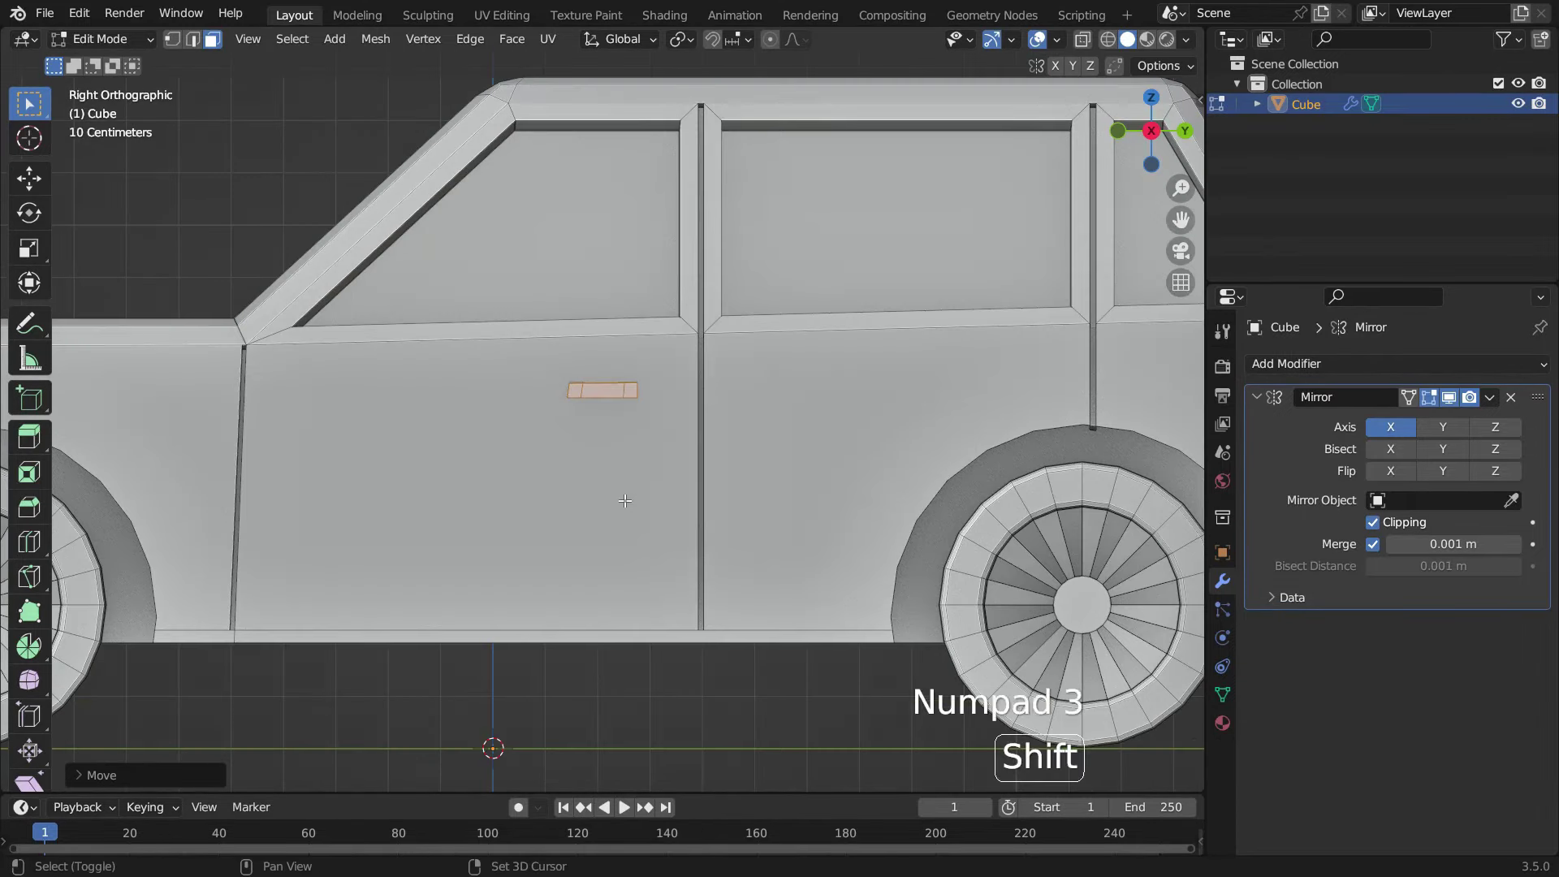
# - Duplicate the handle about 0.718 m back along Y onto the rear door
pyautogui.hotkey('shift', 'd')
pyautogui.press('y')
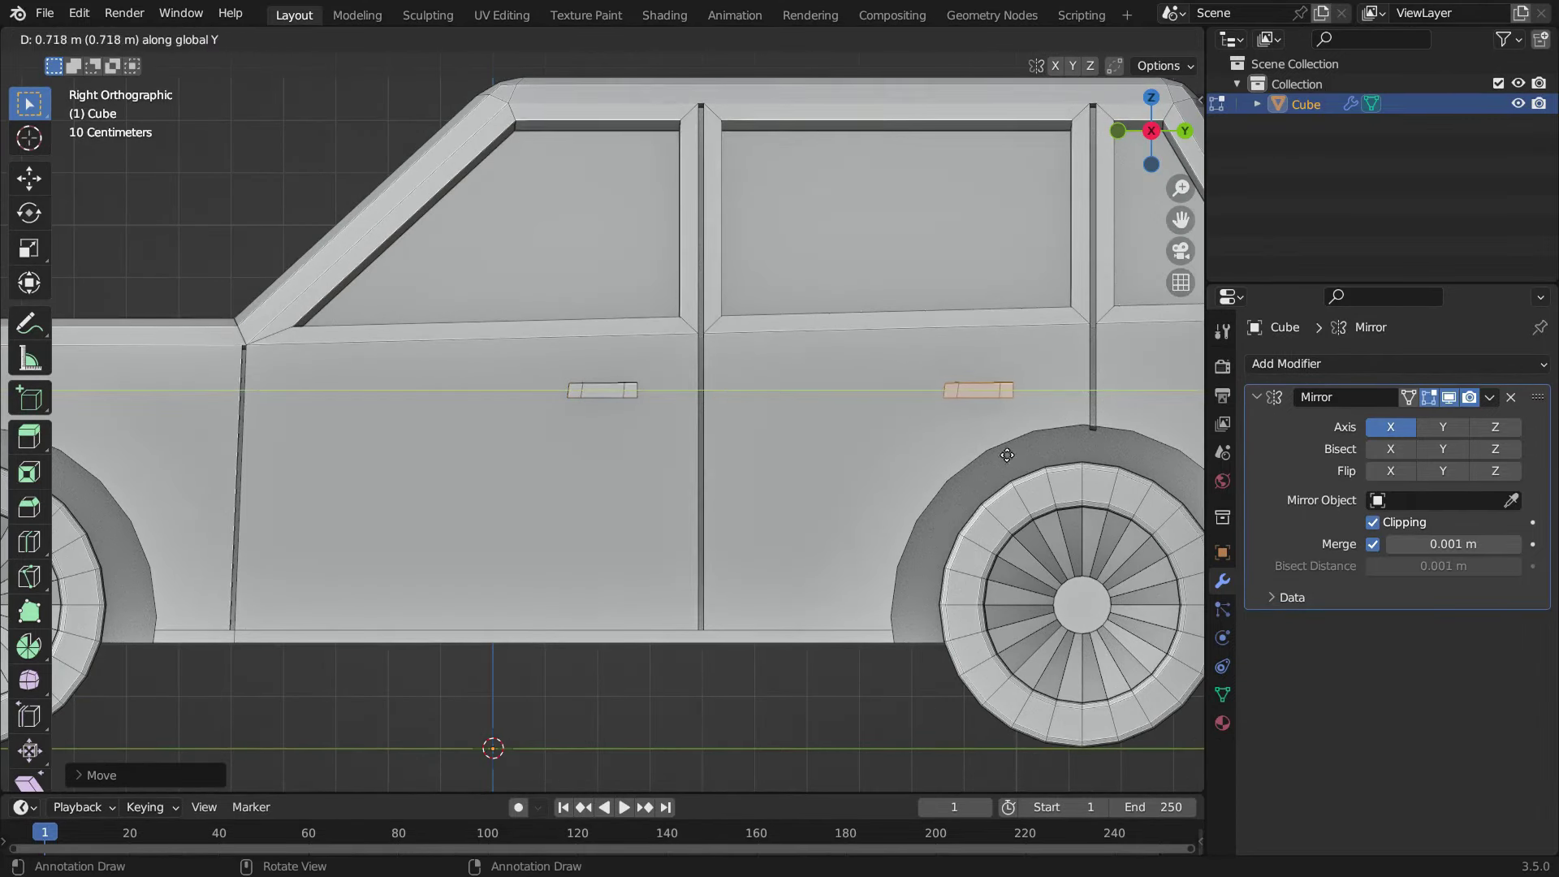
pyautogui.click(1049, 440)
pyautogui.scroll(-4, 1049, 440)
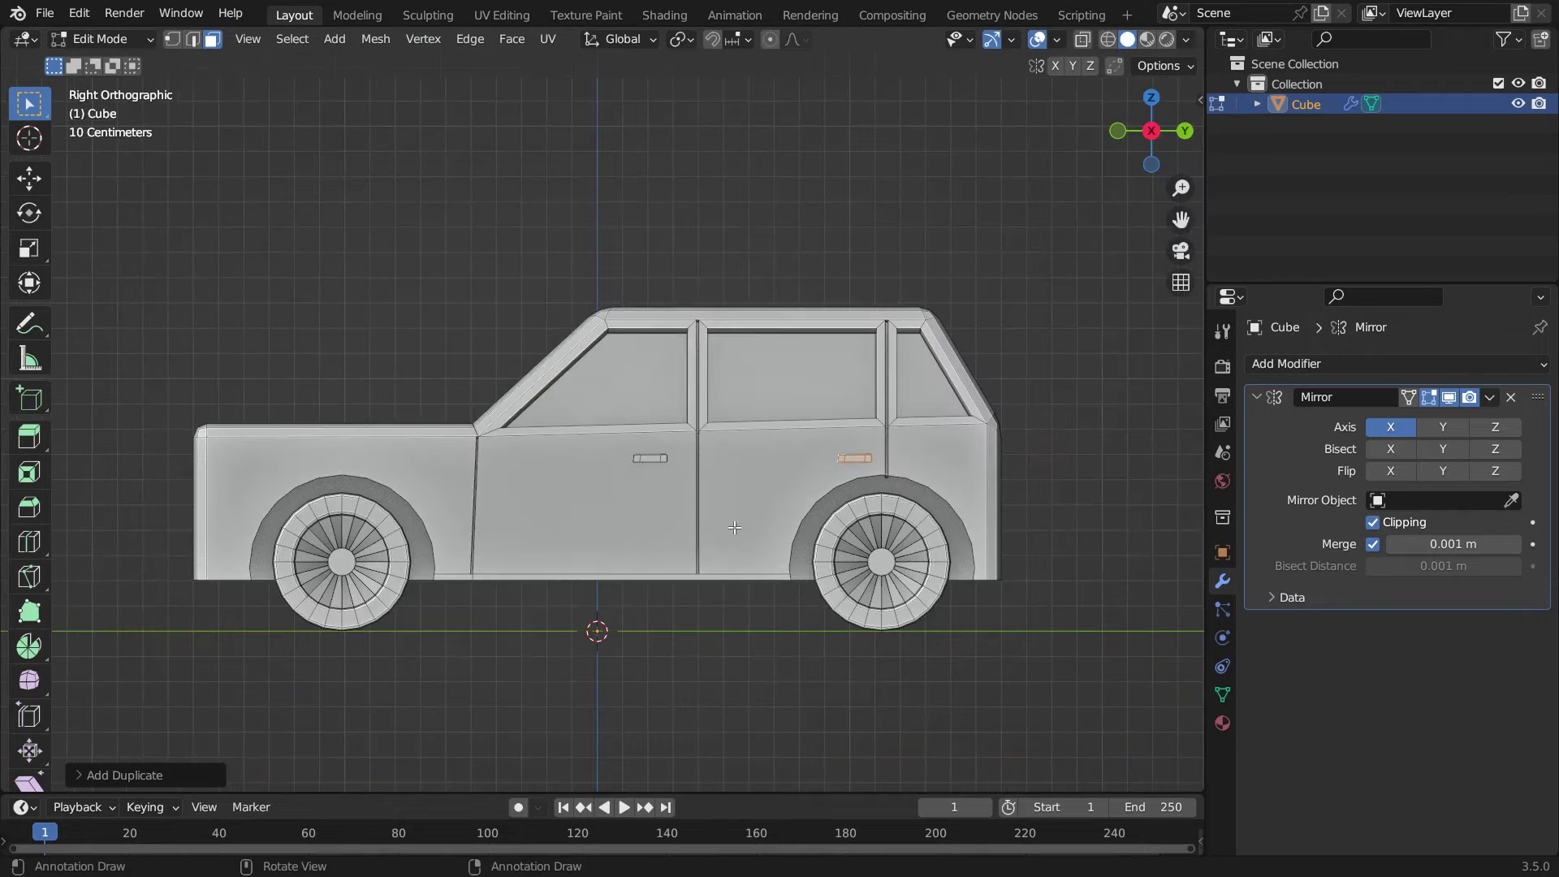
pyautogui.moveTo(1049, 439); pyautogui.dragTo(953, 386, button='middle')
pyautogui.press('KP_1')
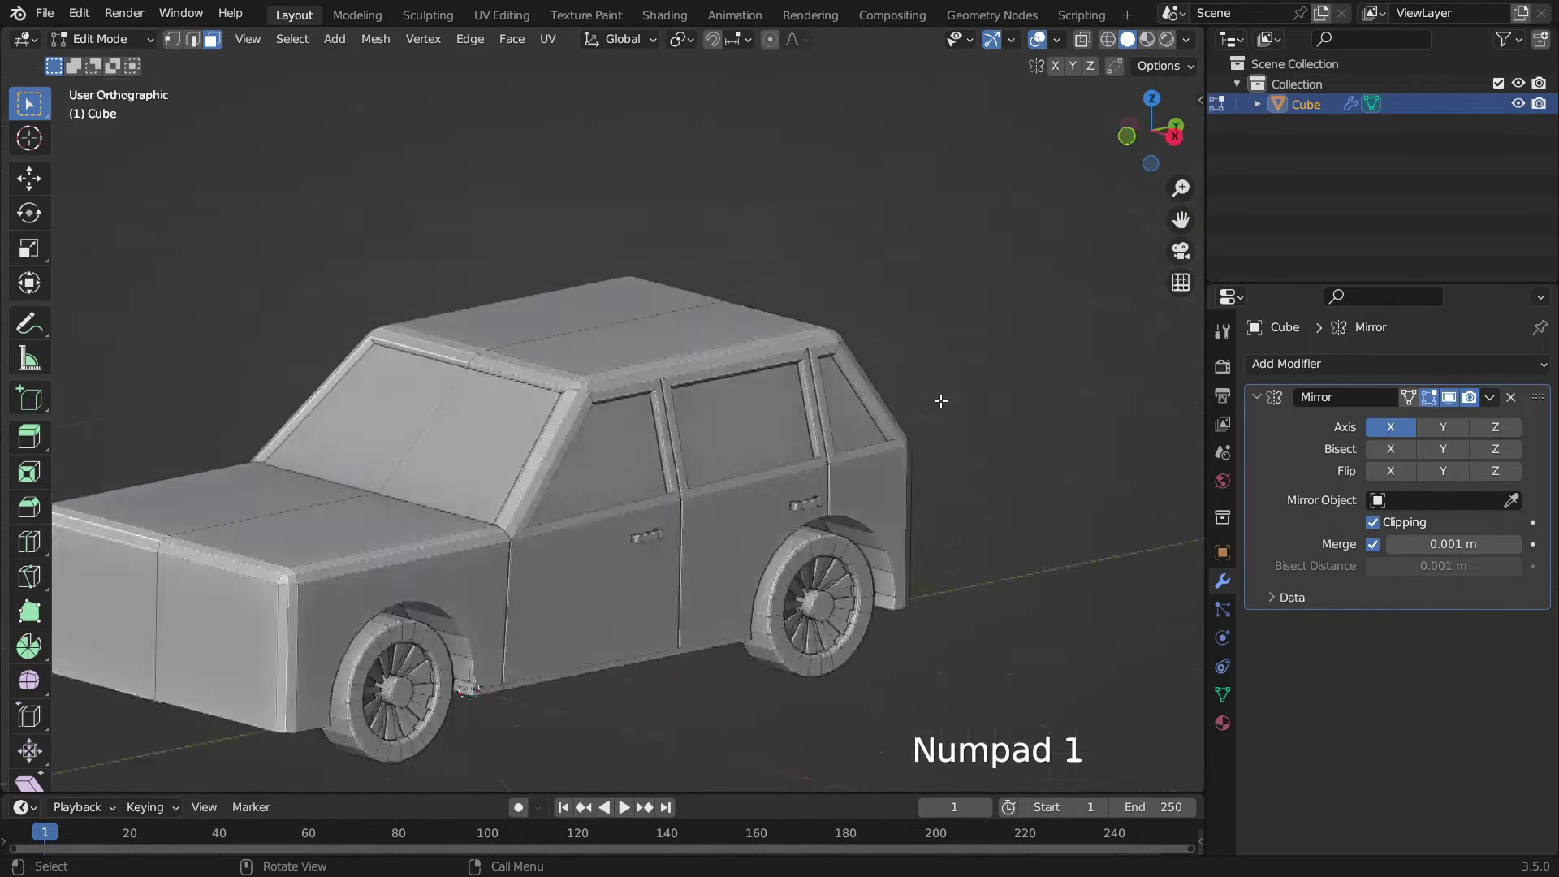
pyautogui.keyDown('shift'); pyautogui.moveTo(593, 597); pyautogui.dragTo(886, 439, button='middle'); pyautogui.keyUp('shift')
# - Duplicate the right half's front face beside the car and round it into an oval with a vertex bevel
pyautogui.click(691, 468)
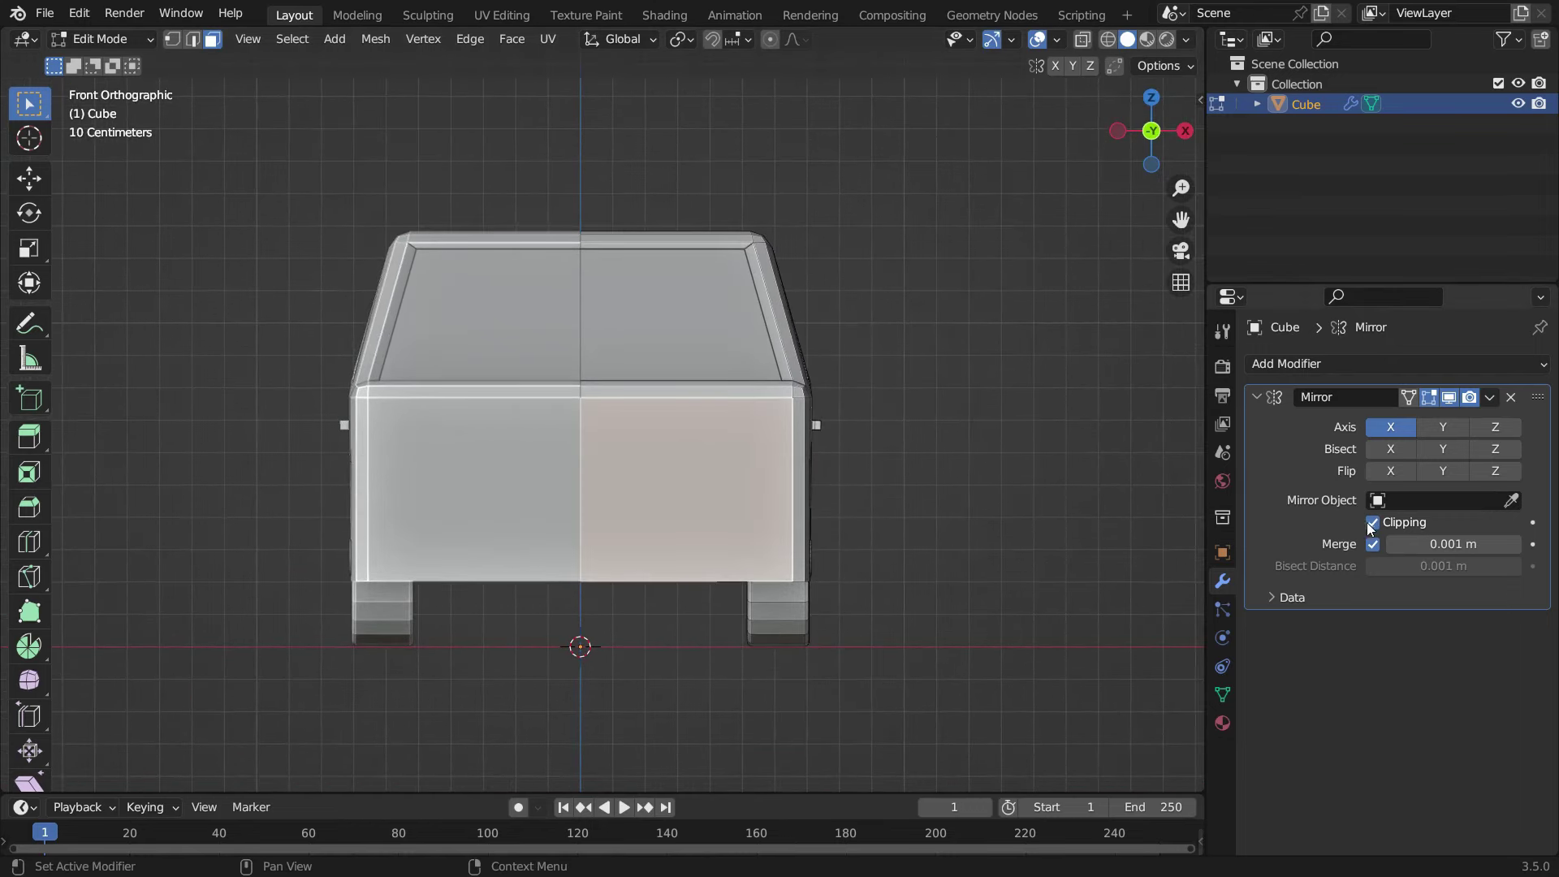
pyautogui.hotkey('shift', 'd')
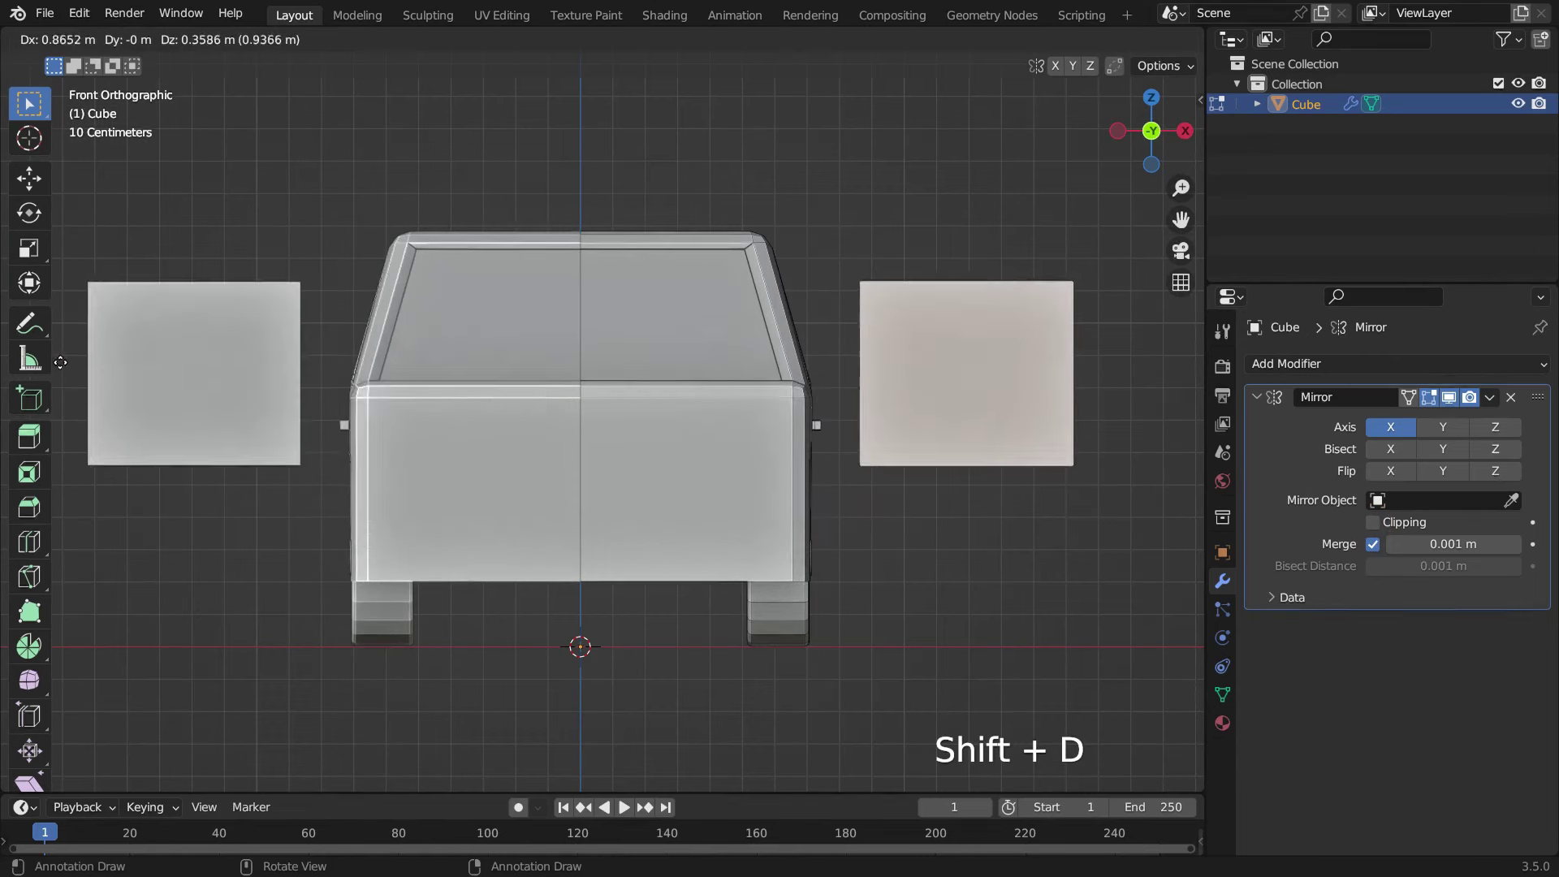
pyautogui.click(59, 357)
pyautogui.scroll(-3, 390, 422)
pyautogui.scroll(3, 751, 431)
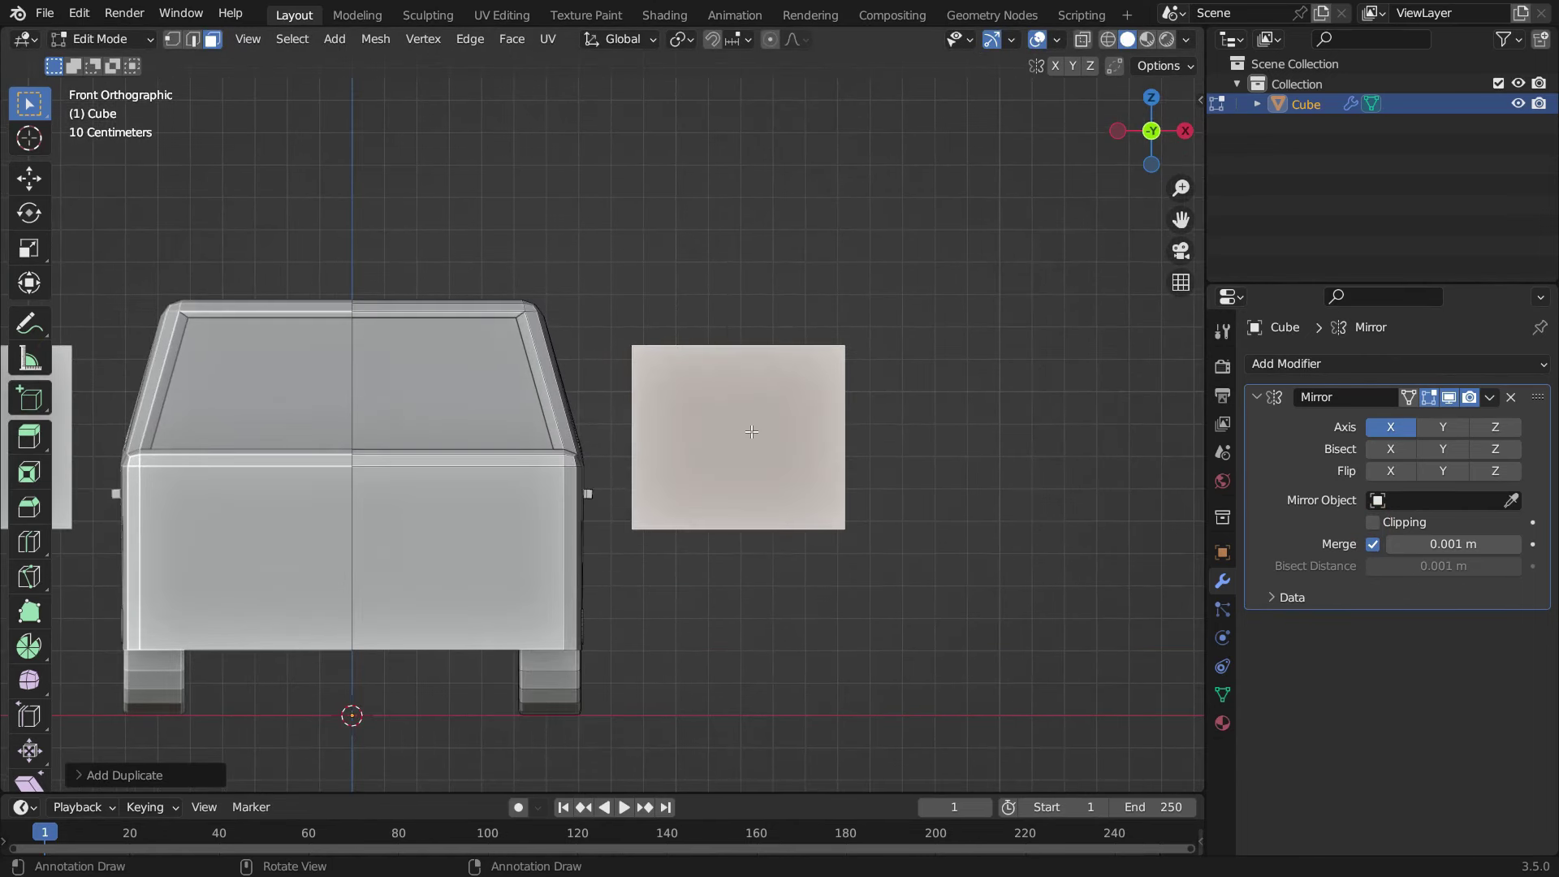
pyautogui.hotkey('shift', 'ctrl', 'b')
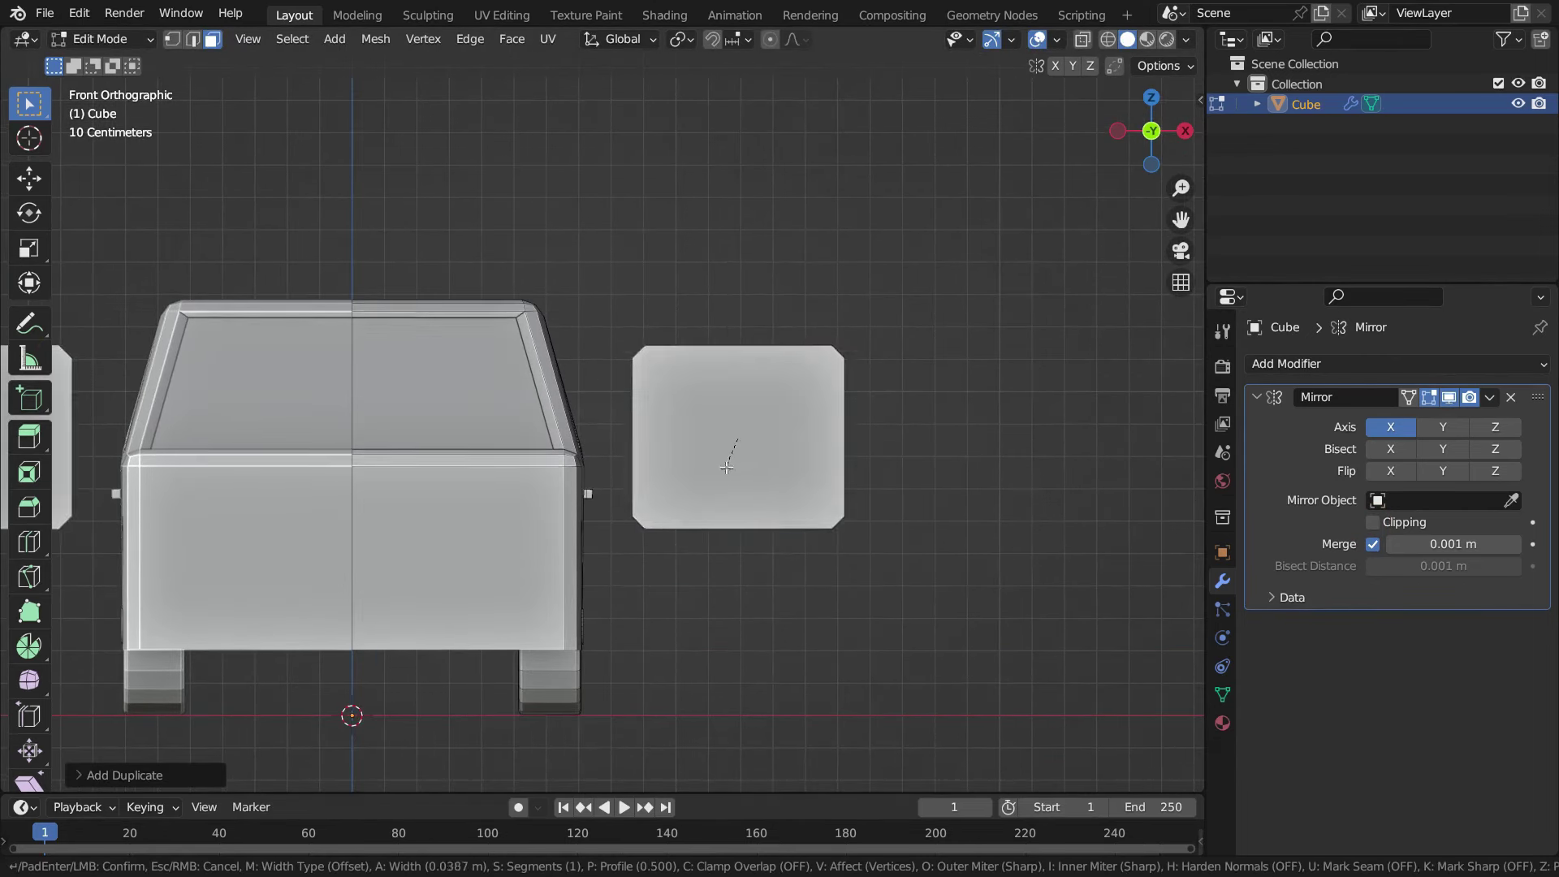
pyautogui.scroll(1, 716, 491)
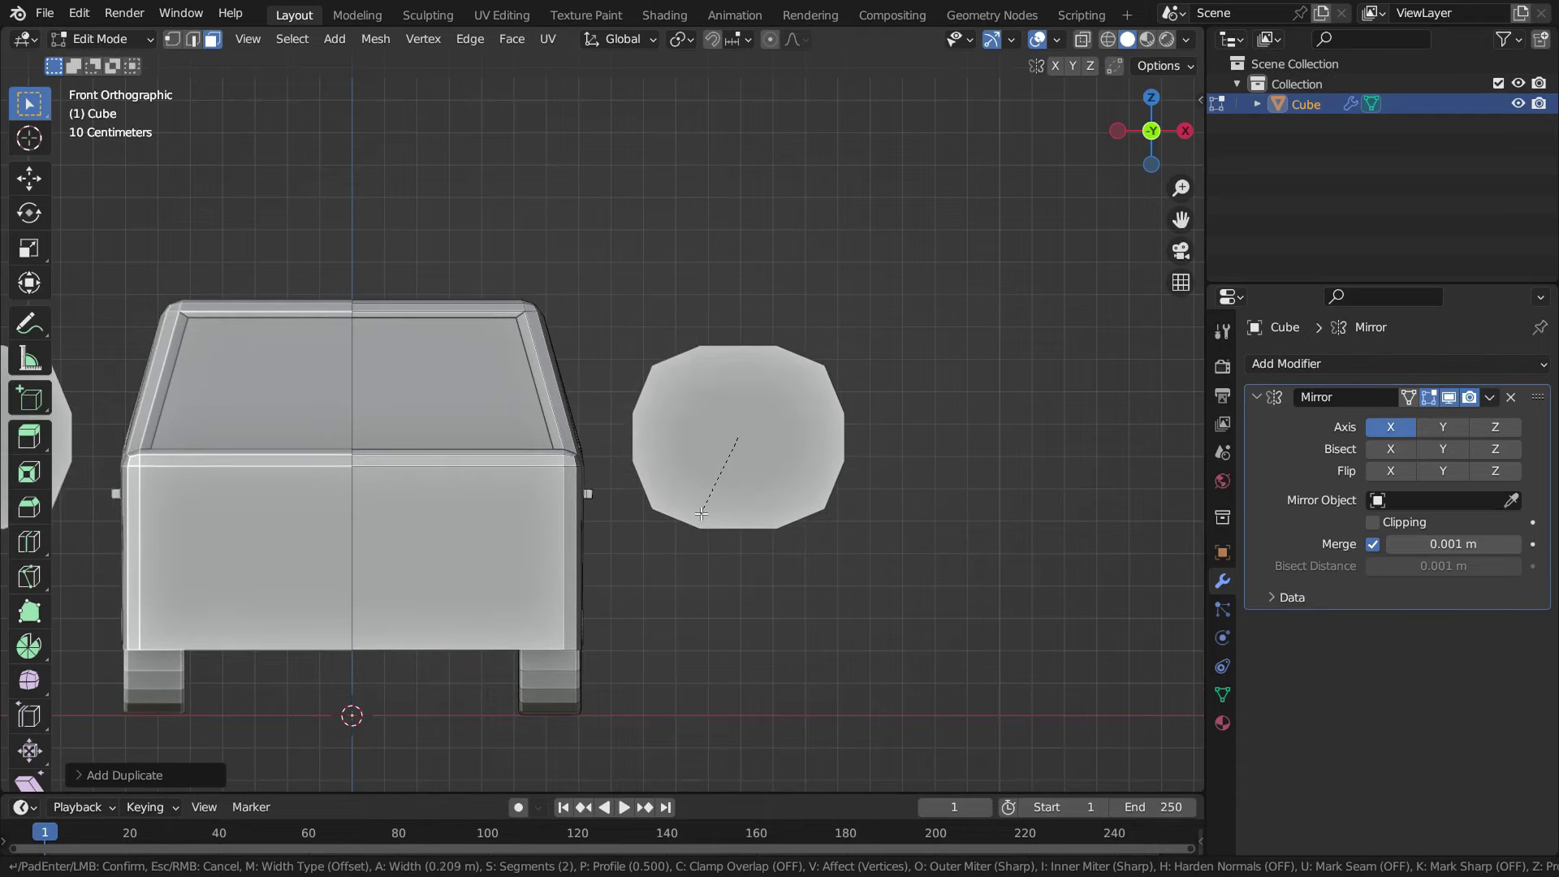
pyautogui.click(696, 521)
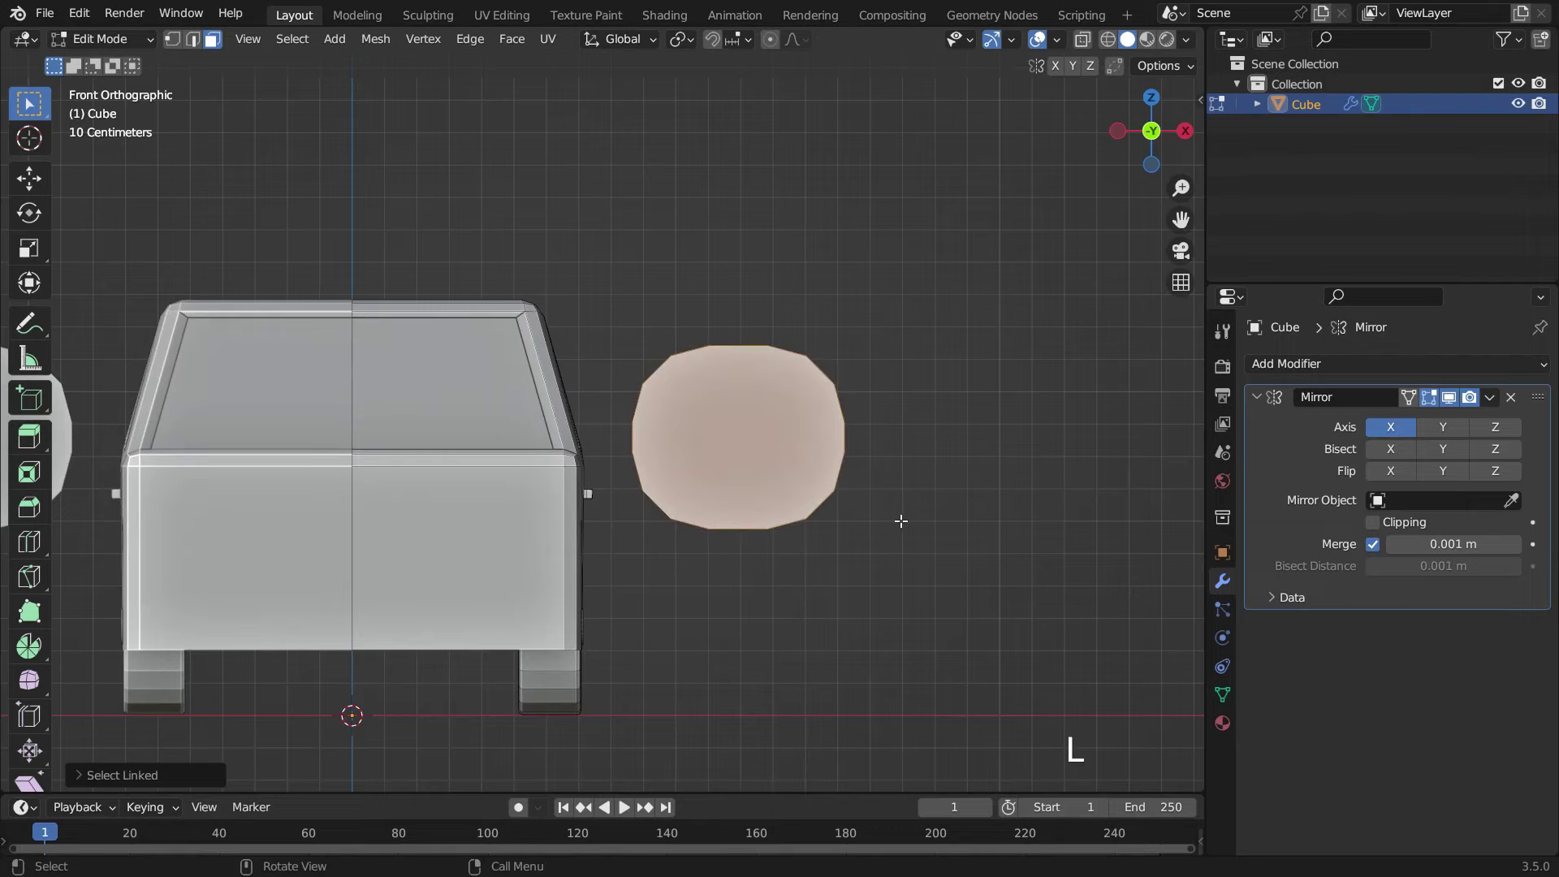
# - Scale the oval to about half, flatten it vertically, then shrink it slightly more
pyautogui.press('s')
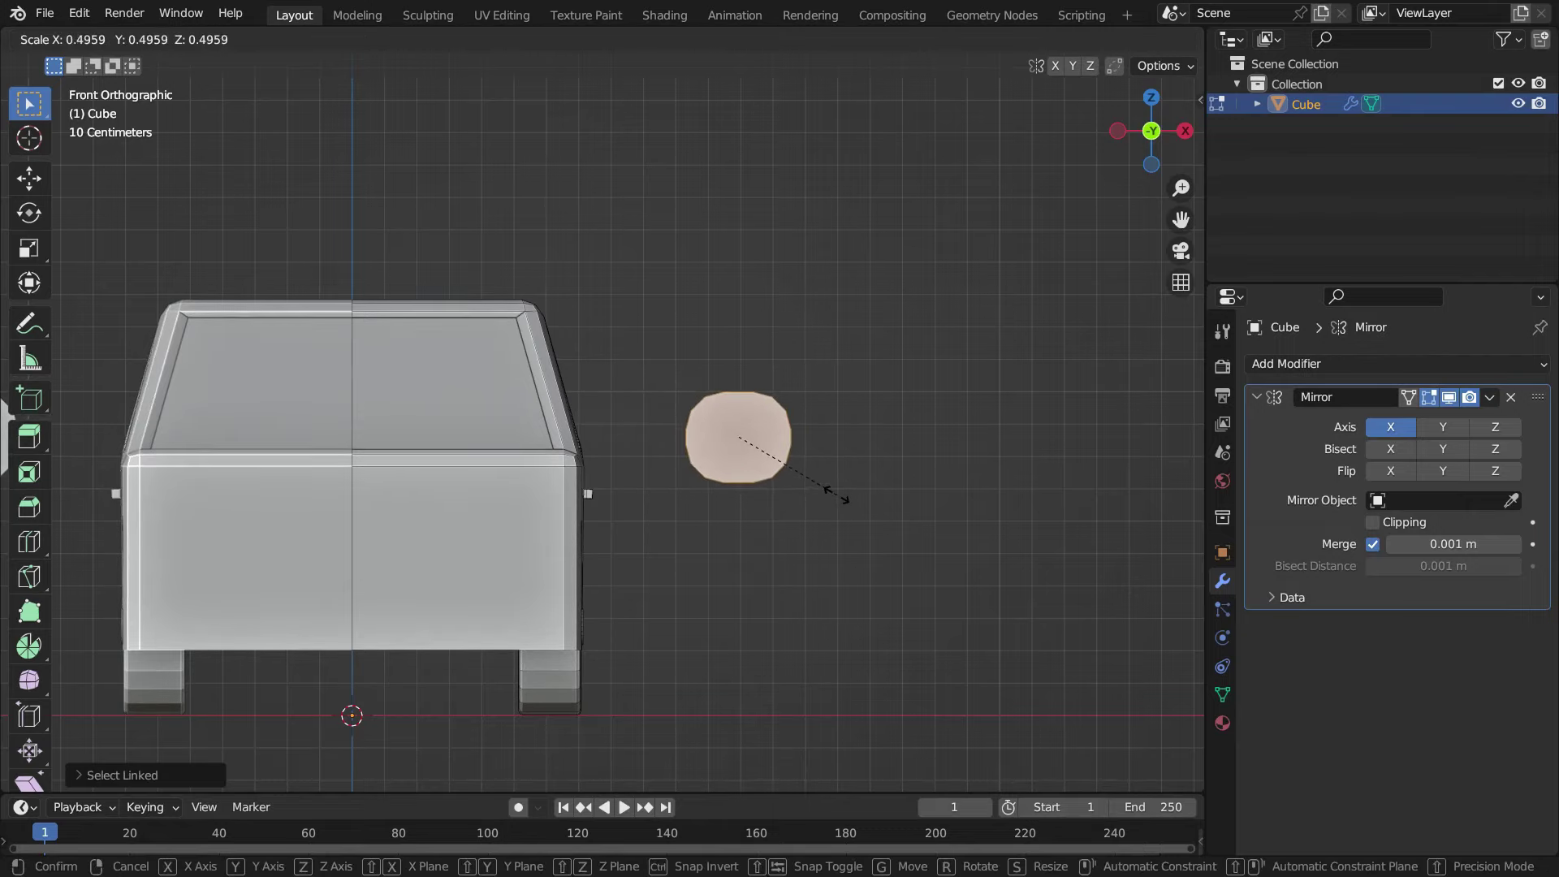
pyautogui.click(821, 487)
pyautogui.scroll(2, 821, 487)
pyautogui.press('s')
pyautogui.press('z')
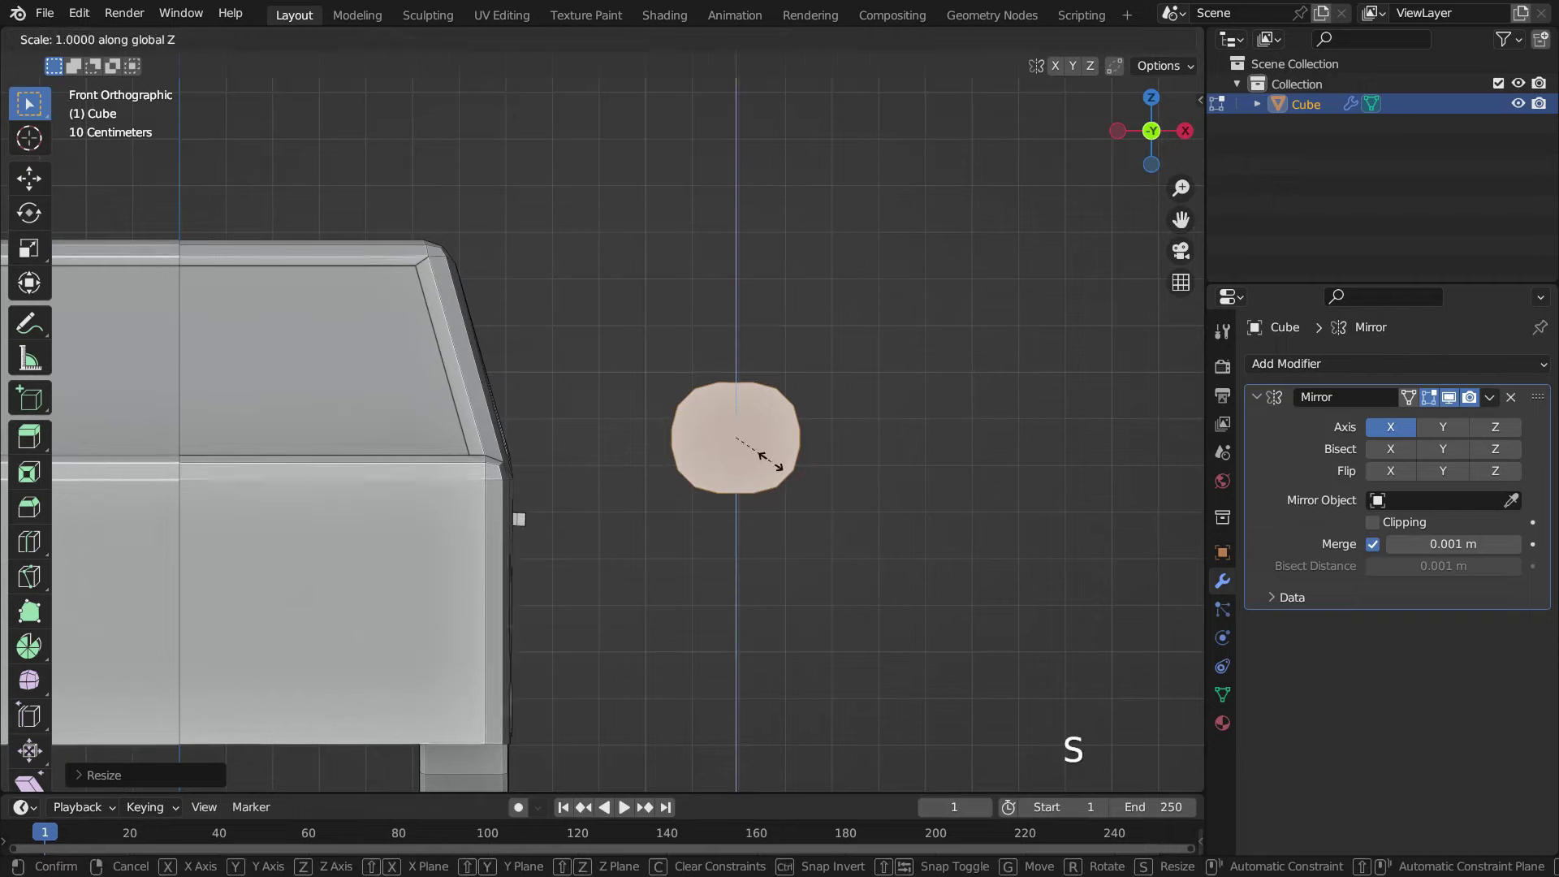
pyautogui.click(747, 447)
pyautogui.press('s')
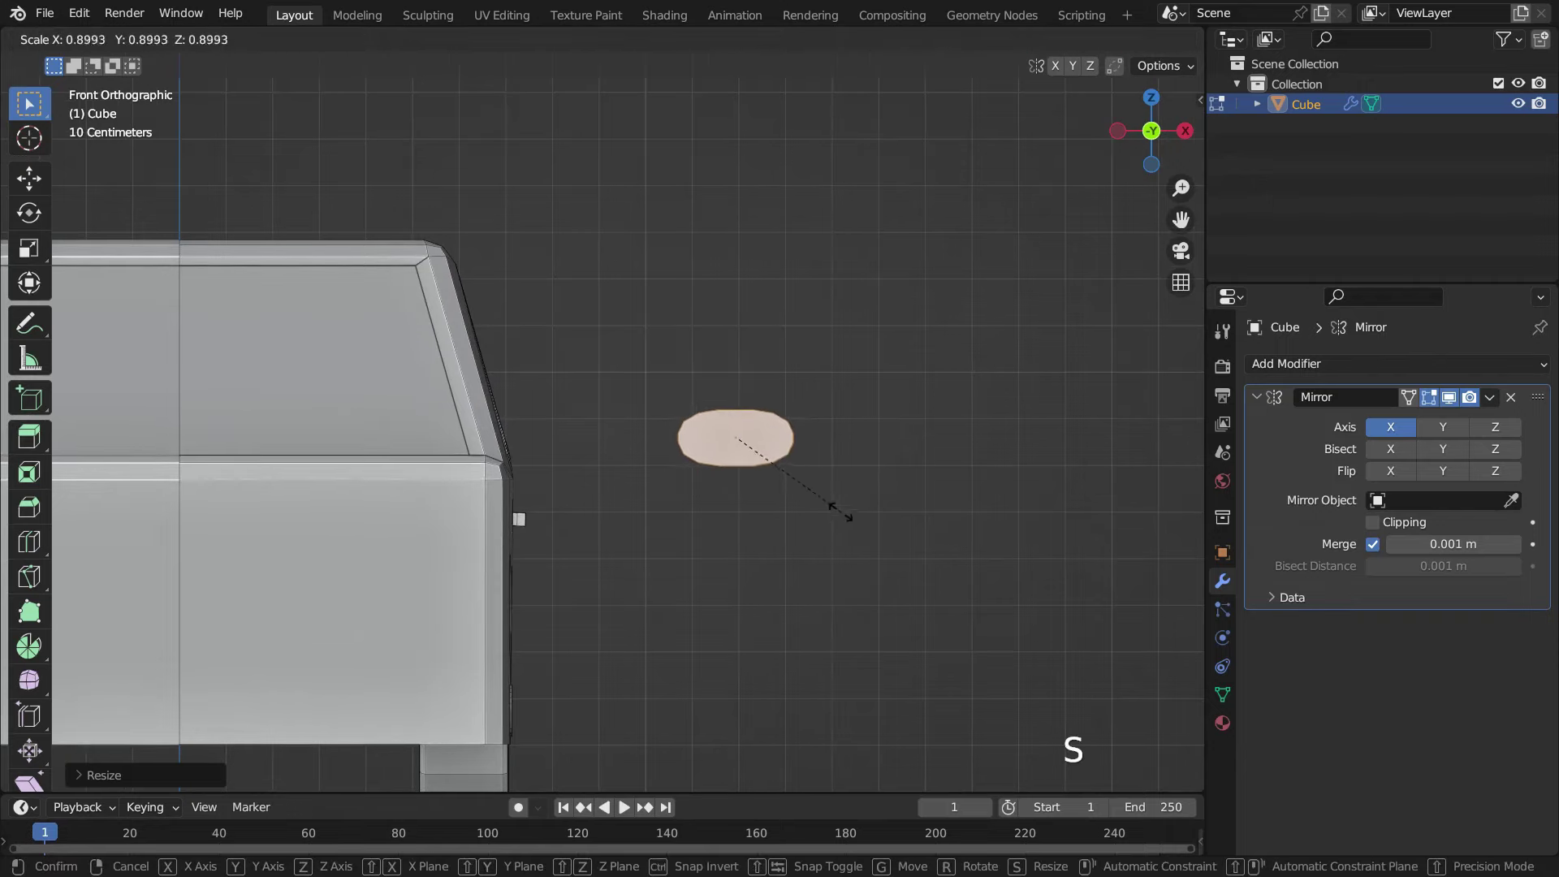
pyautogui.click(833, 508)
# - Extrude the oval to give the disc some thickness
pyautogui.scroll(-2, 757, 495)
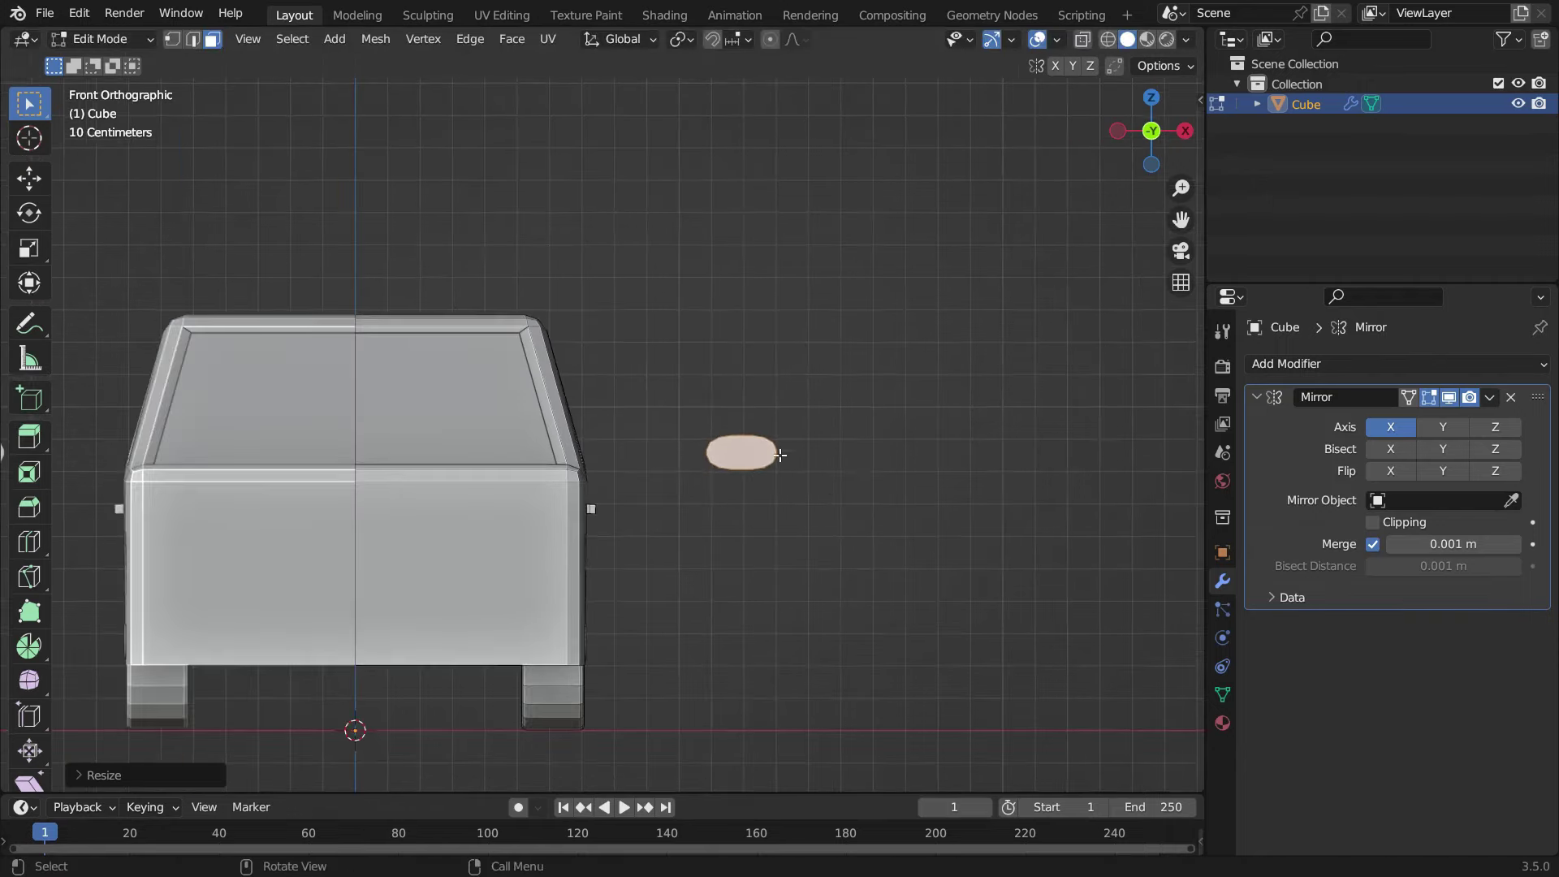
pyautogui.moveTo(781, 454); pyautogui.dragTo(650, 465, button='middle')
pyautogui.press('e')
pyautogui.click(824, 501)
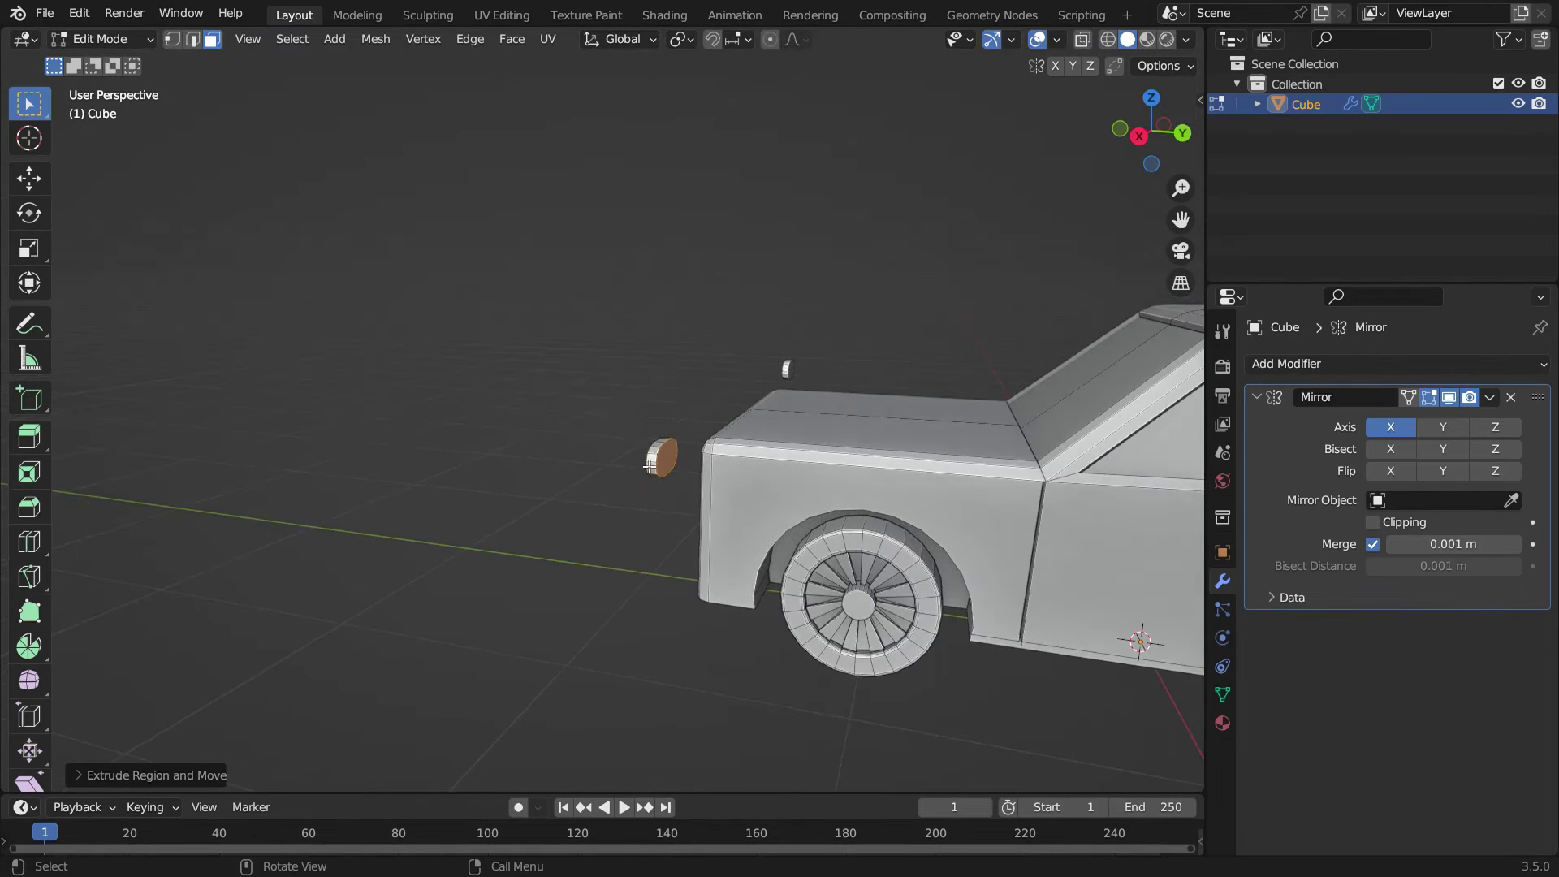
# - In the right side view, move the oval back along Y to the windshield base
pyautogui.press('KP_3')
pyautogui.press('g')
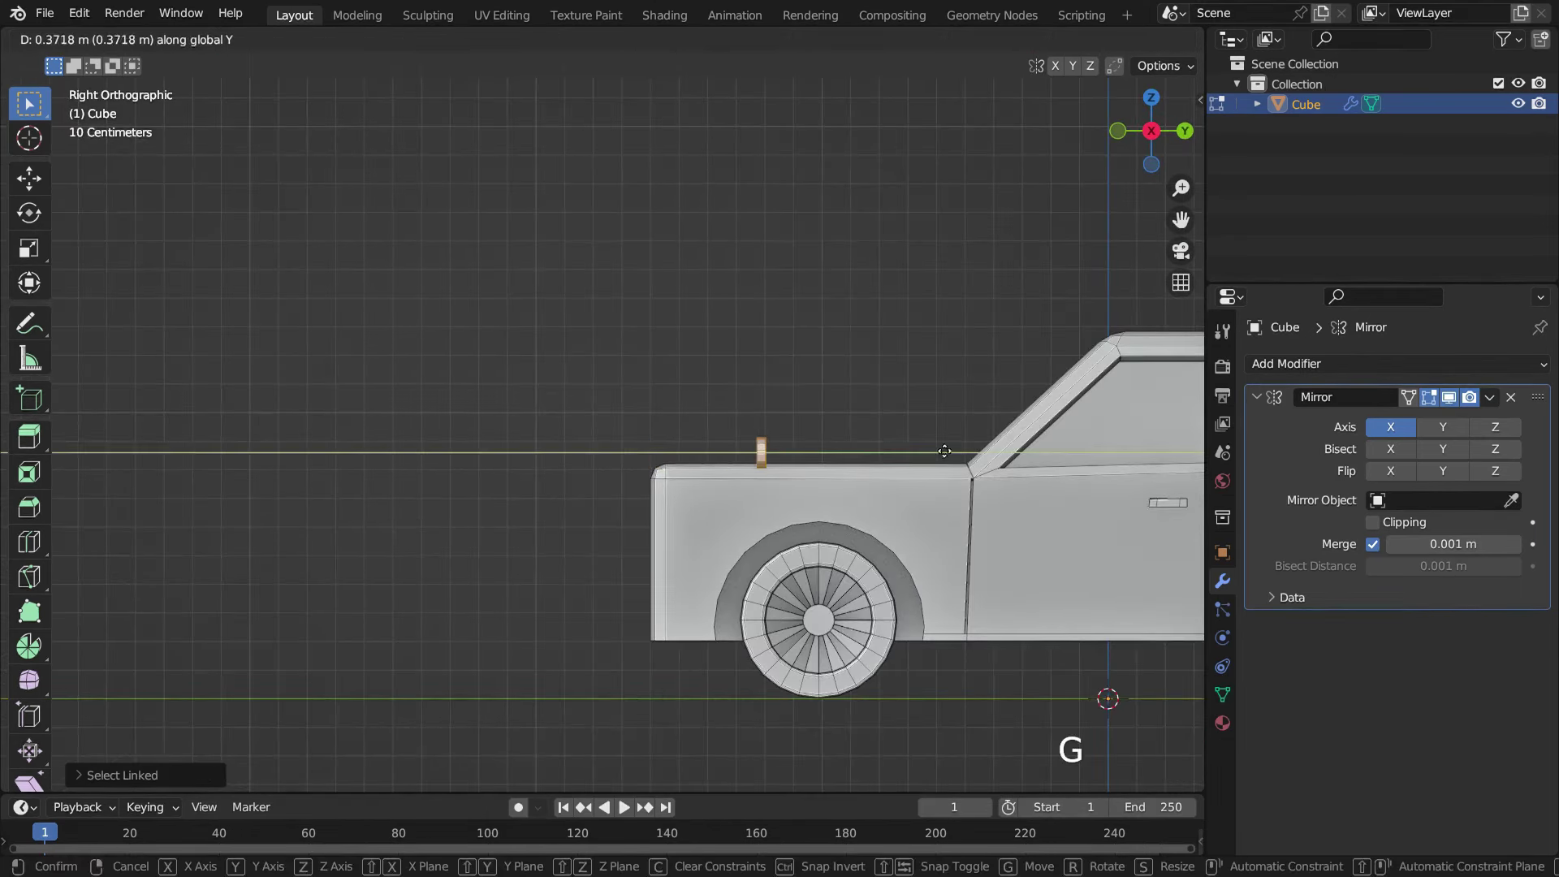
pyautogui.click(1156, 484)
pyautogui.scroll(-2, 761, 489)
pyautogui.moveTo(761, 489); pyautogui.dragTo(962, 512, button='middle')
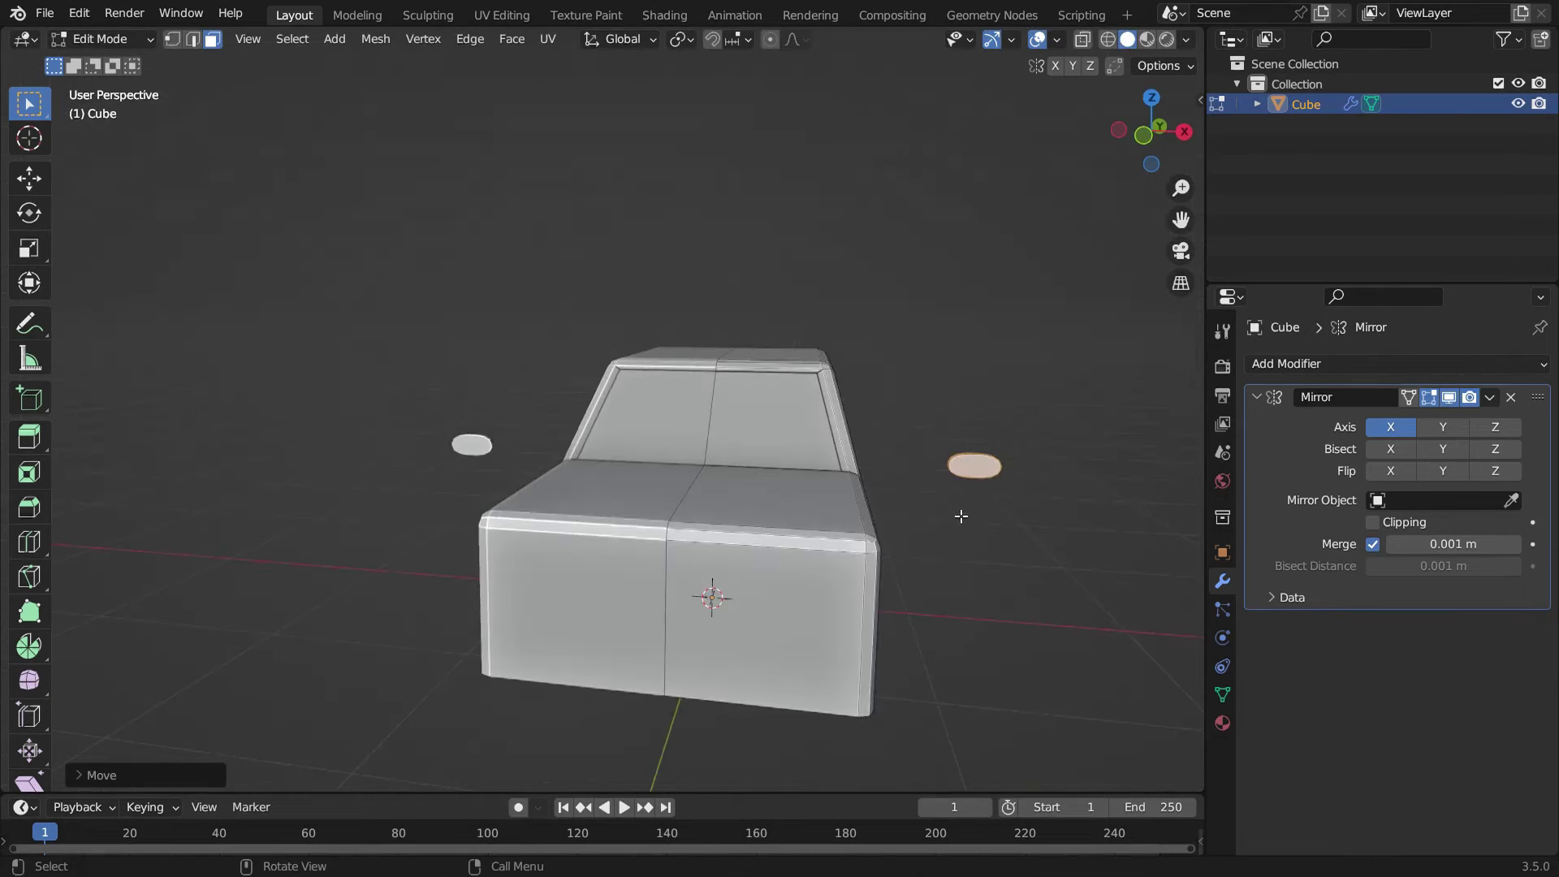
# - In the front view, move the oval along X closer to the car body
pyautogui.press('KP_1')
pyautogui.scroll(3, 931, 464)
pyautogui.press('g')
pyautogui.press('x')
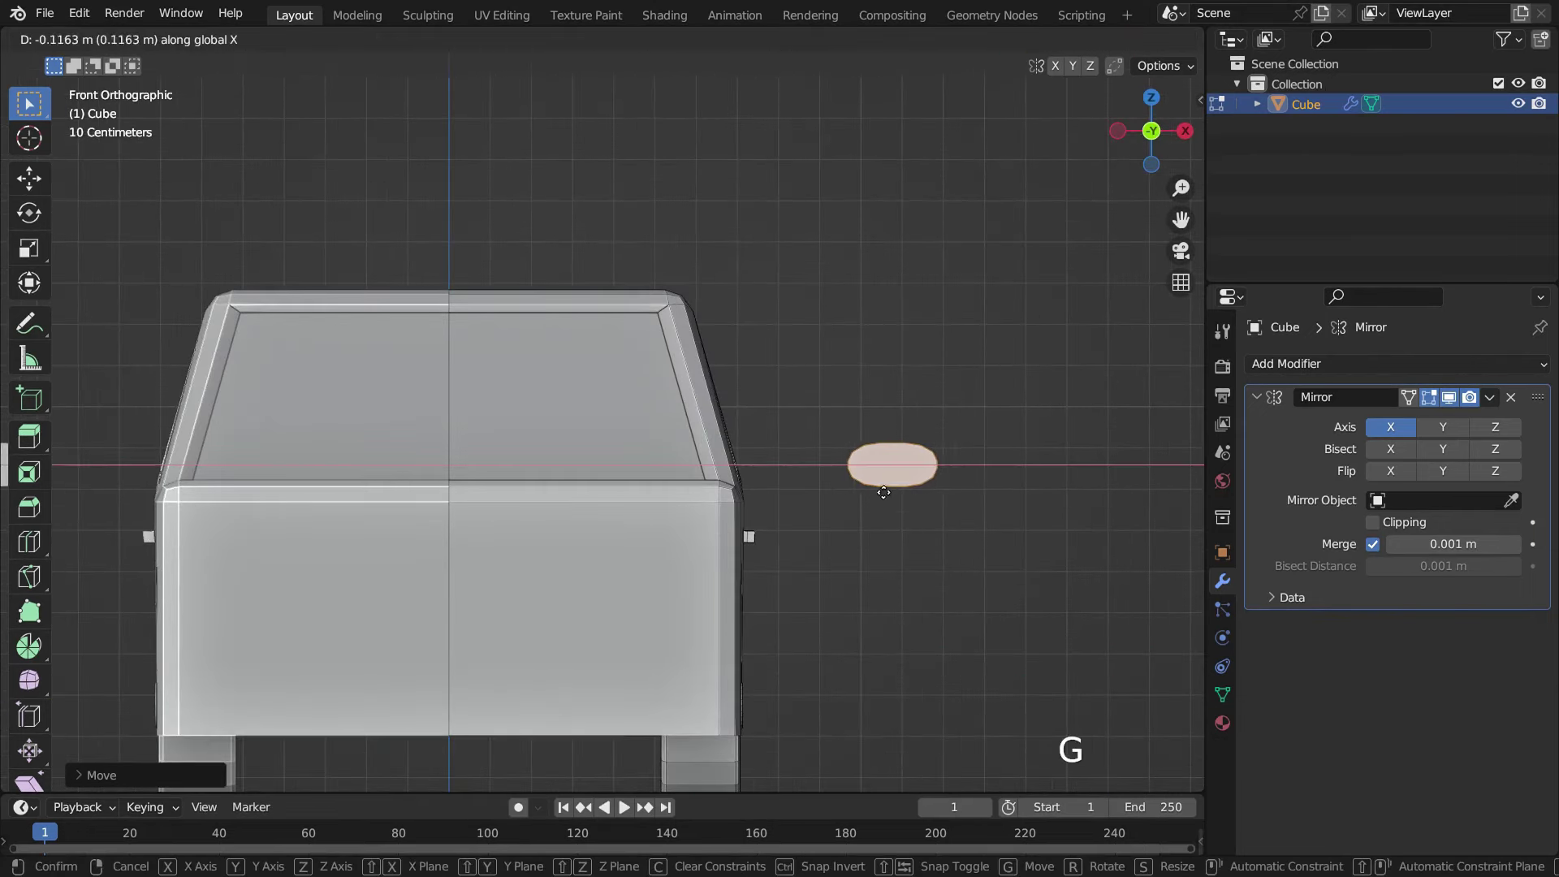
pyautogui.click(802, 506)
pyautogui.scroll(3, 779, 487)
pyautogui.moveTo(758, 477)
pyautogui.mouseDown(button='middle')
pyautogui.moveTo(776, 515)
pyautogui.moveTo(748, 454)
pyautogui.moveTo(721, 491)
pyautogui.moveTo(766, 494)
pyautogui.mouseUp(button='middle')
pyautogui.scroll(2, 772, 479)
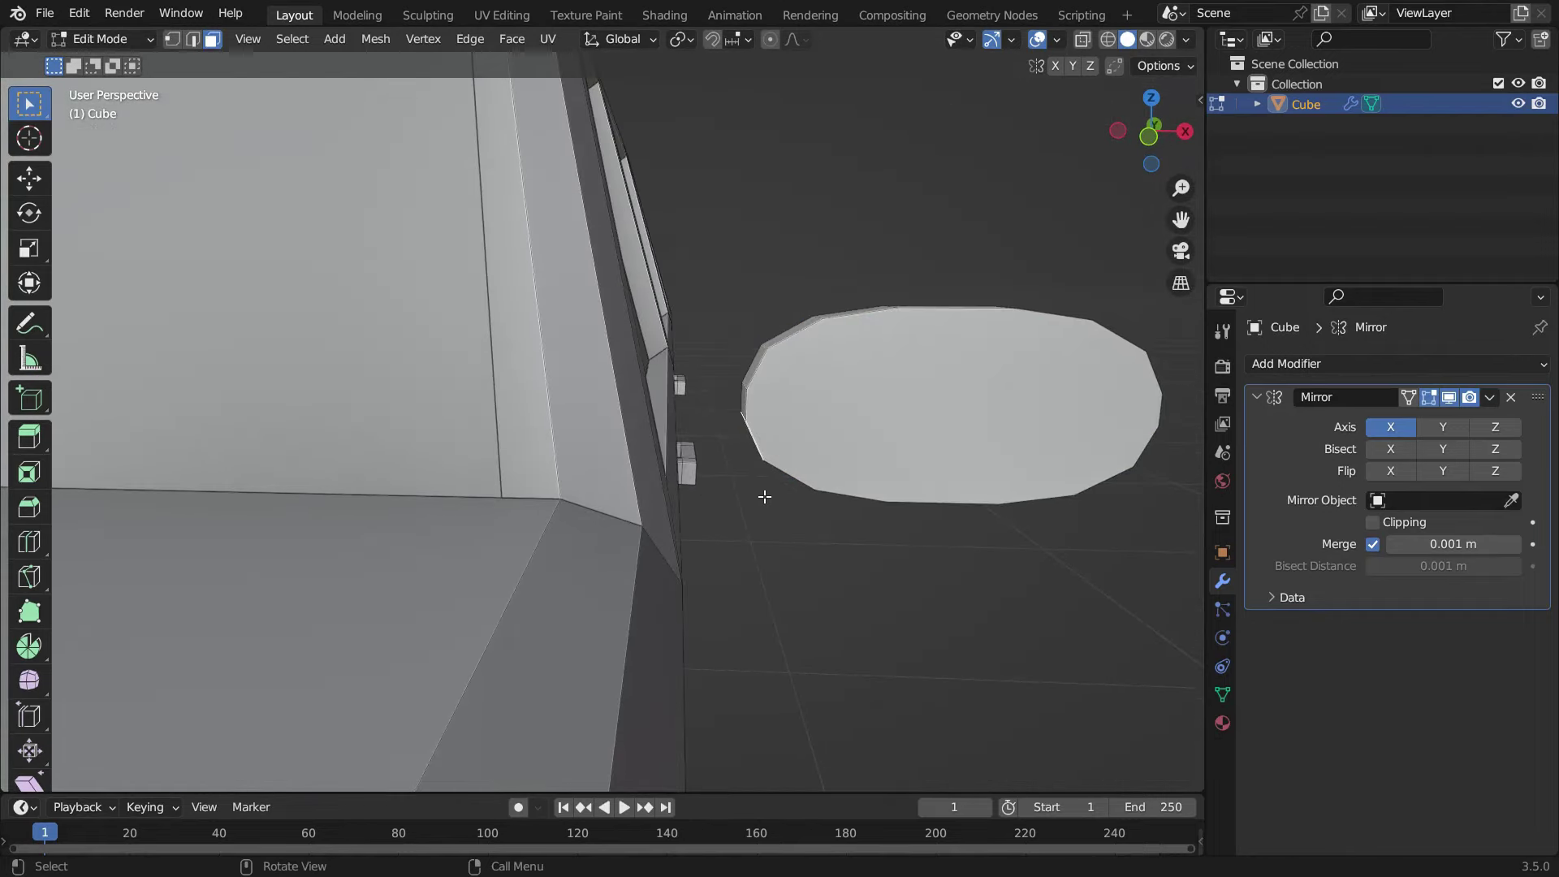
# - Extrude a mirror arm from the oval toward the body and scale its end
pyautogui.press('e')
pyautogui.click(662, 537)
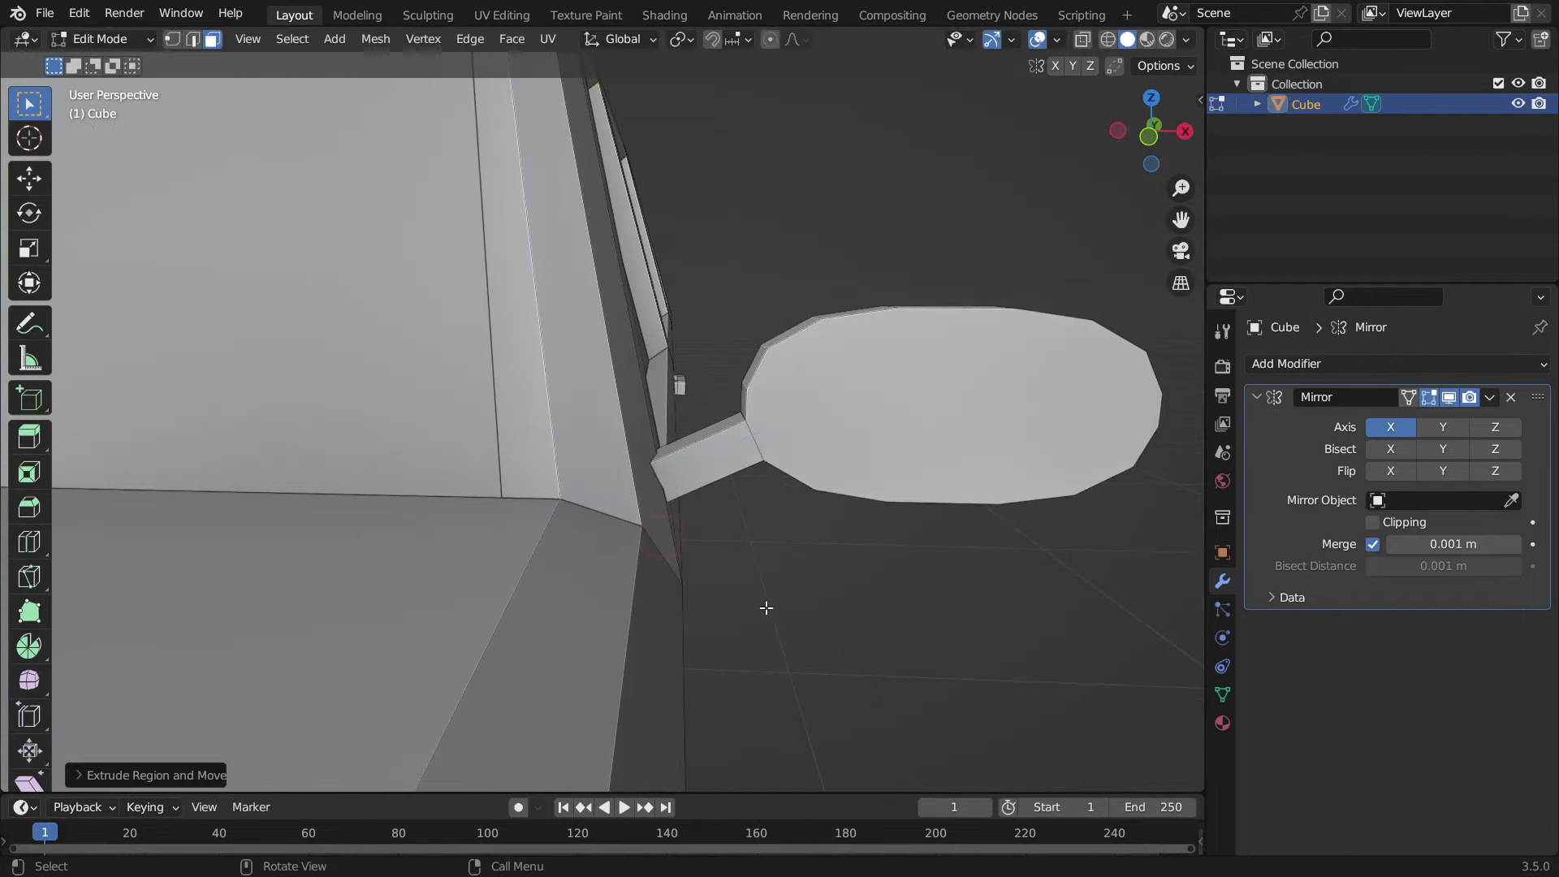
pyautogui.press('s')
pyautogui.click(723, 574)
pyautogui.scroll(-4, 720, 557)
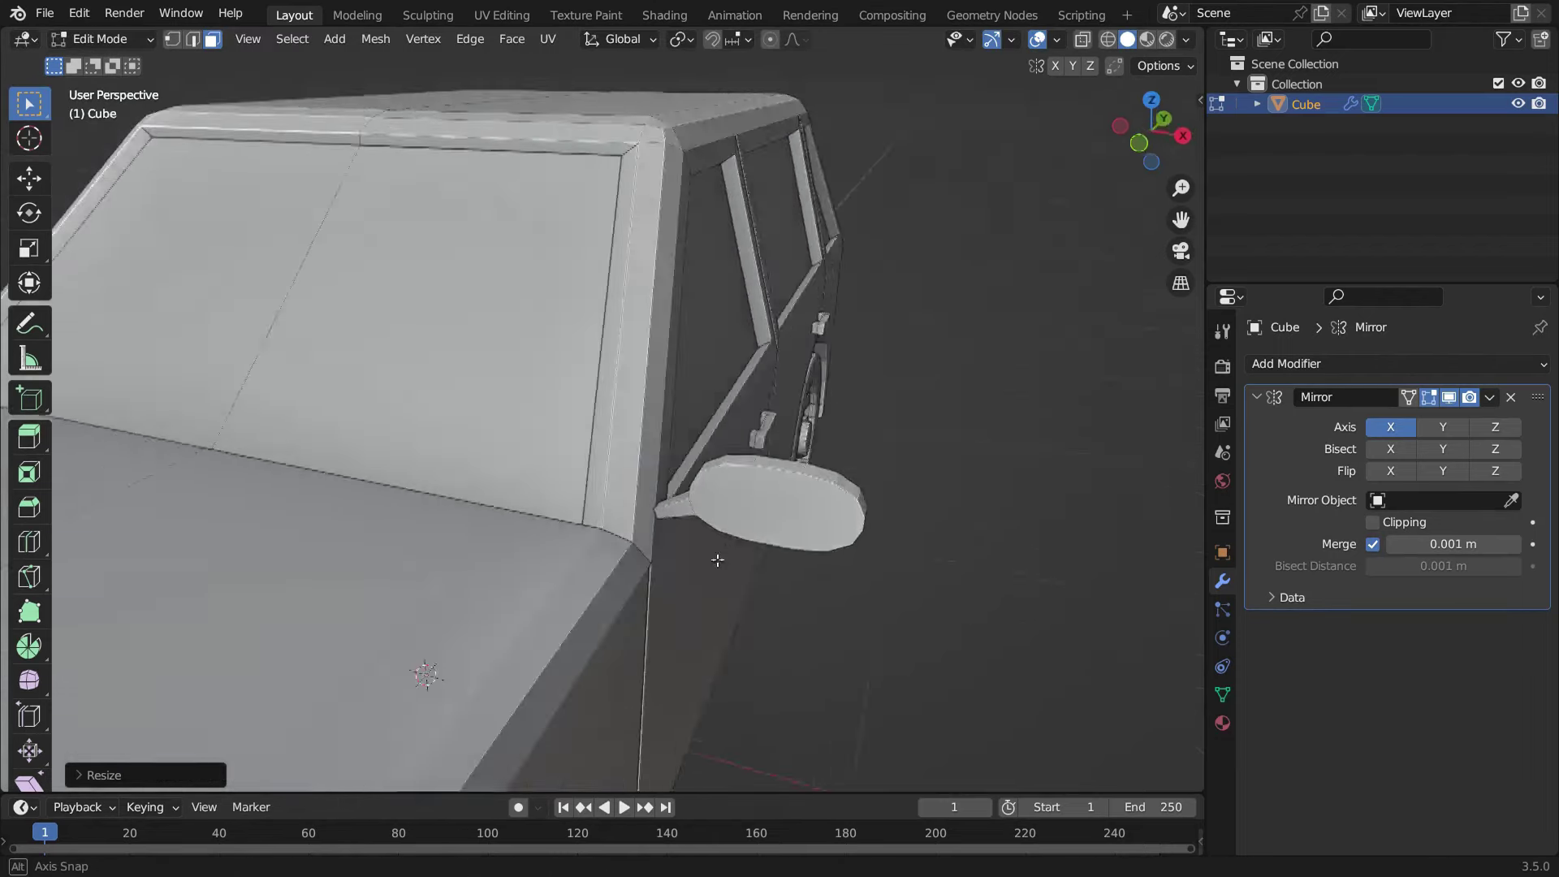
pyautogui.moveTo(721, 558); pyautogui.dragTo(488, 511, button='middle')
pyautogui.scroll(2, 592, 460)
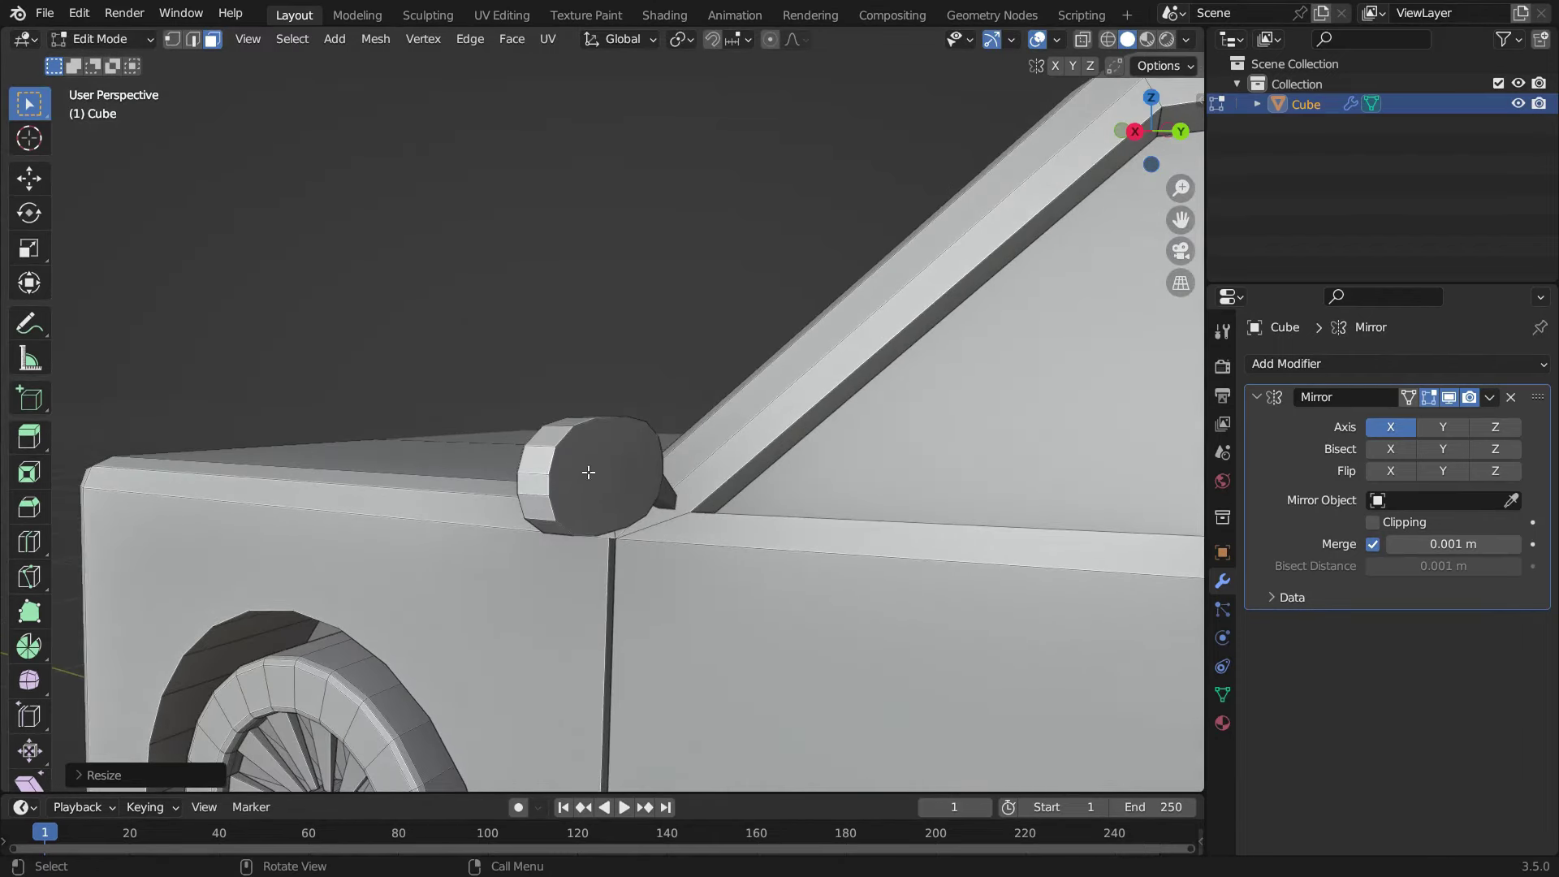
# - Inset the mirror's outer face and extrude it inward to recess the glass
pyautogui.click(597, 467)
pyautogui.press('i')
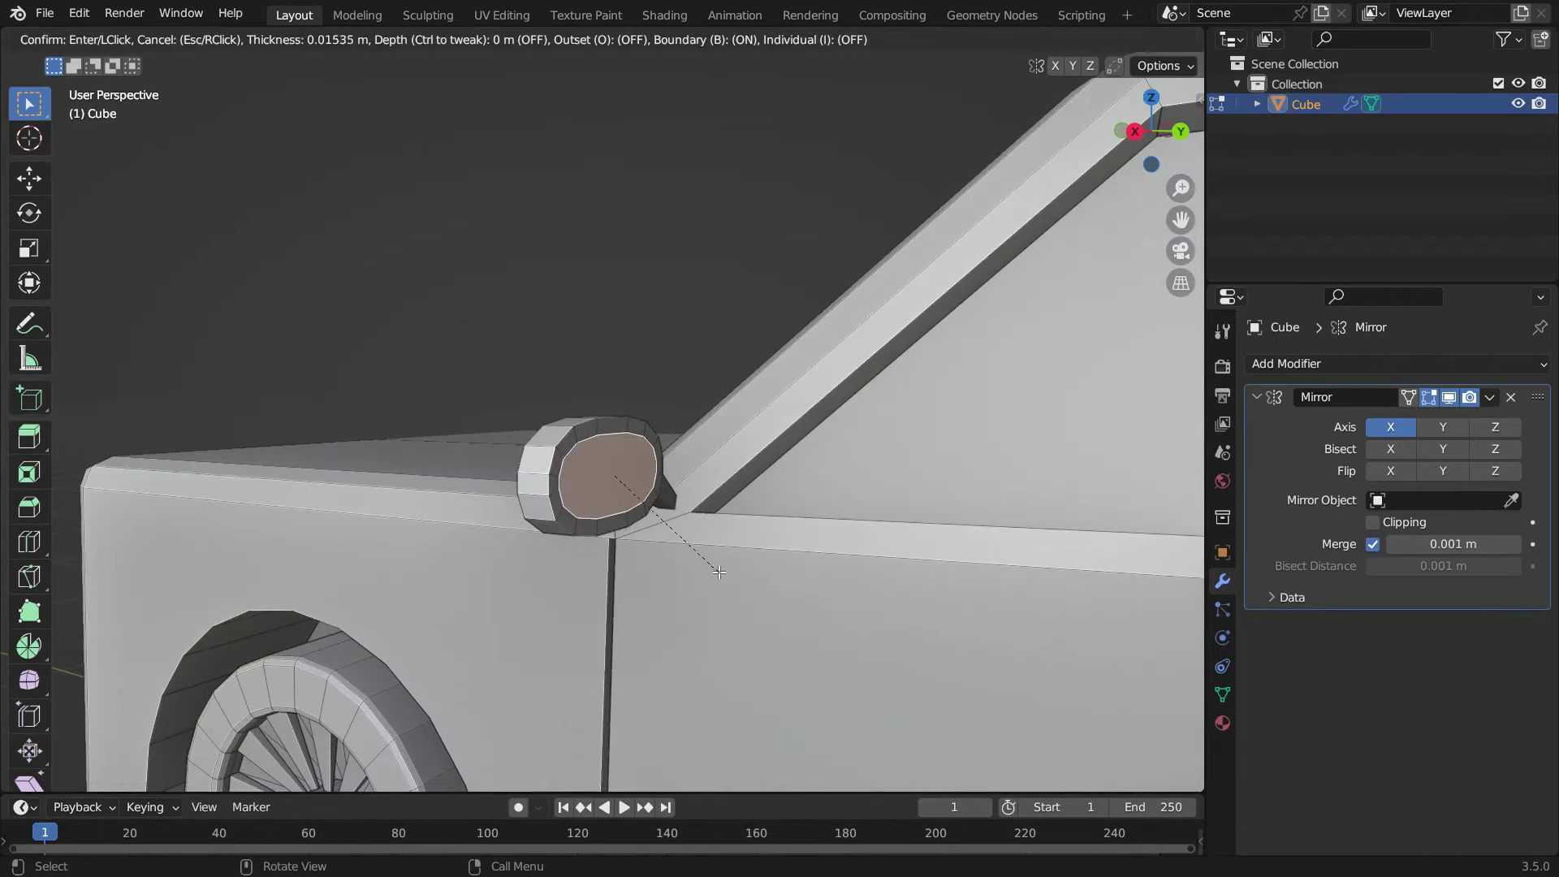
pyautogui.click(719, 571)
pyautogui.press('e')
pyautogui.click(722, 588)
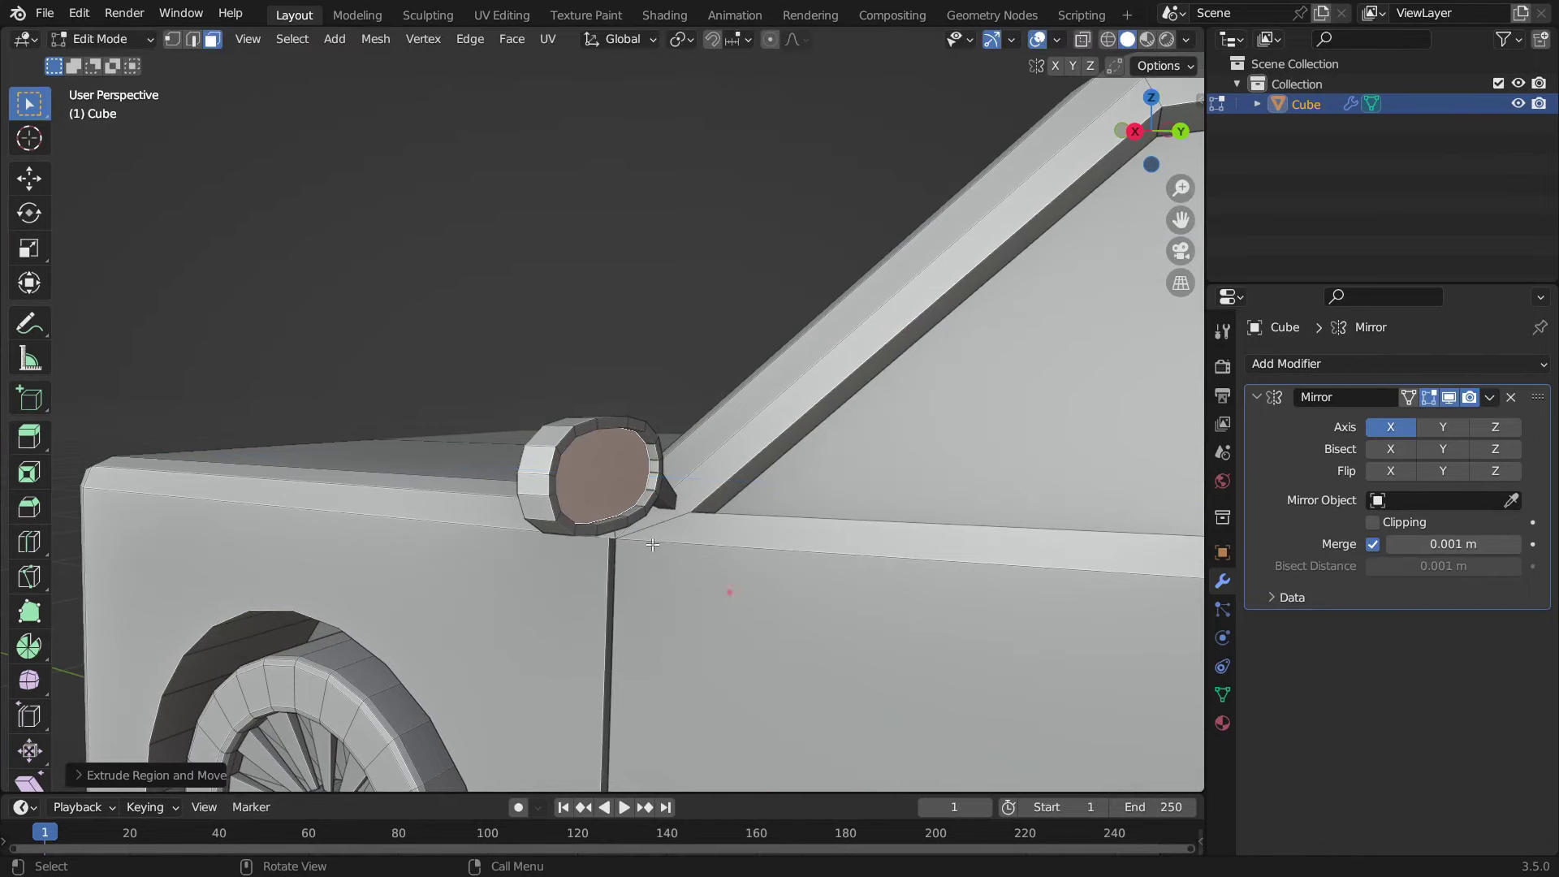
pyautogui.scroll(-4, 720, 555)
pyautogui.moveTo(719, 556); pyautogui.dragTo(714, 682, button='middle')
pyautogui.scroll(-3, 820, 598)
pyautogui.scroll(3, 834, 691)
pyautogui.scroll(2, 635, 708)
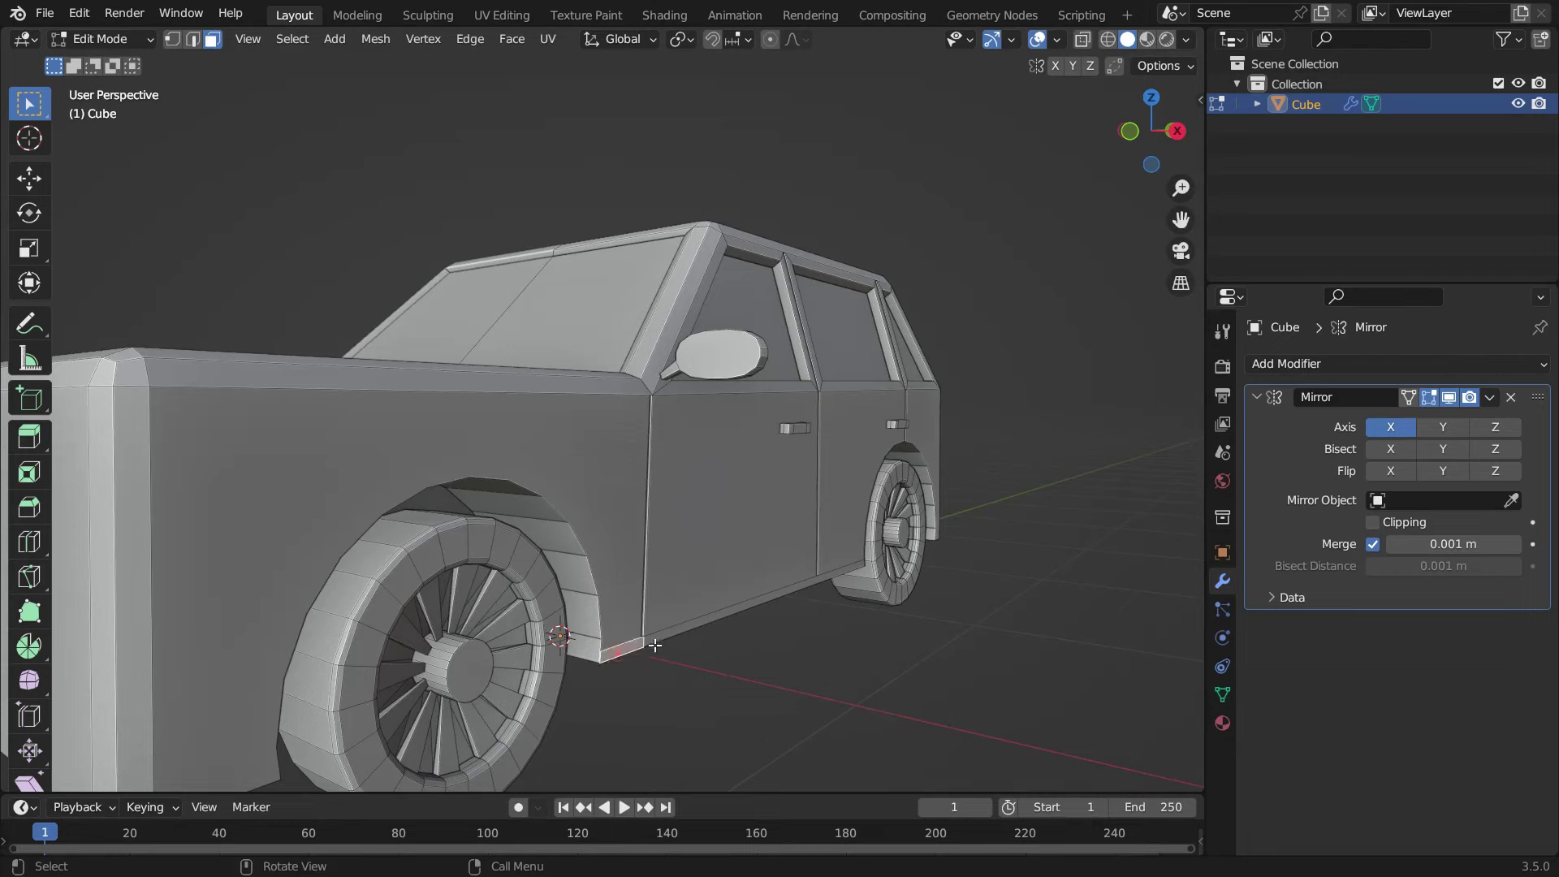
# - Add the bottom side-sill face to the selection and extrude the side-sill faces
pyautogui.keyDown('shift'); pyautogui.click(825, 619); pyautogui.keyUp('shift')
pyautogui.moveTo(825, 620); pyautogui.dragTo(846, 651, button='middle')
pyautogui.press('e')
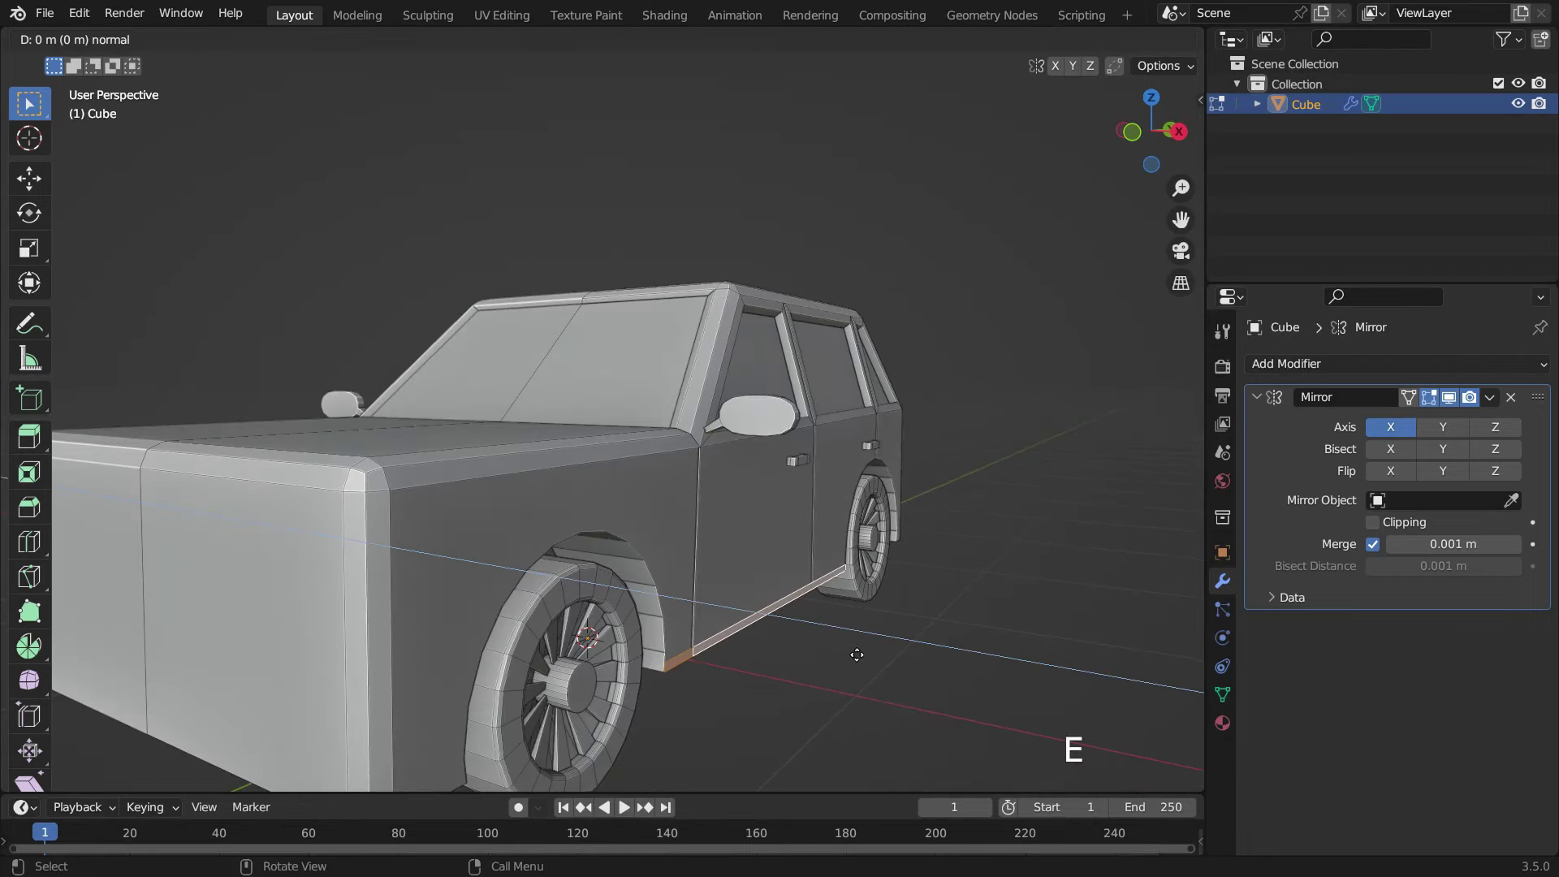
pyautogui.click(859, 656)
pyautogui.scroll(-3, 883, 613)
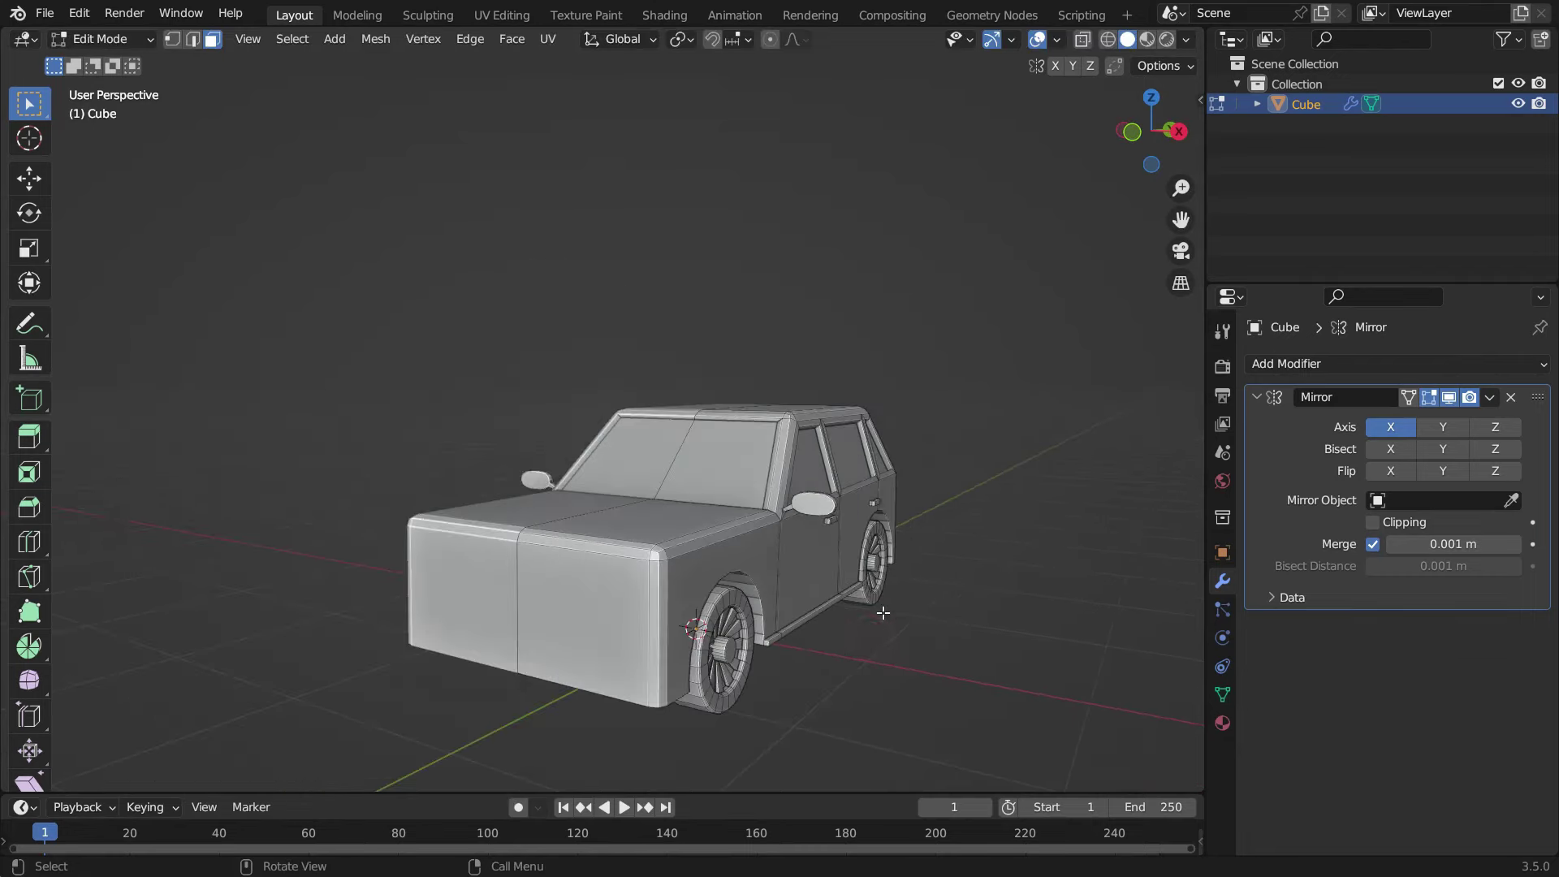
pyautogui.scroll(4, 655, 610)
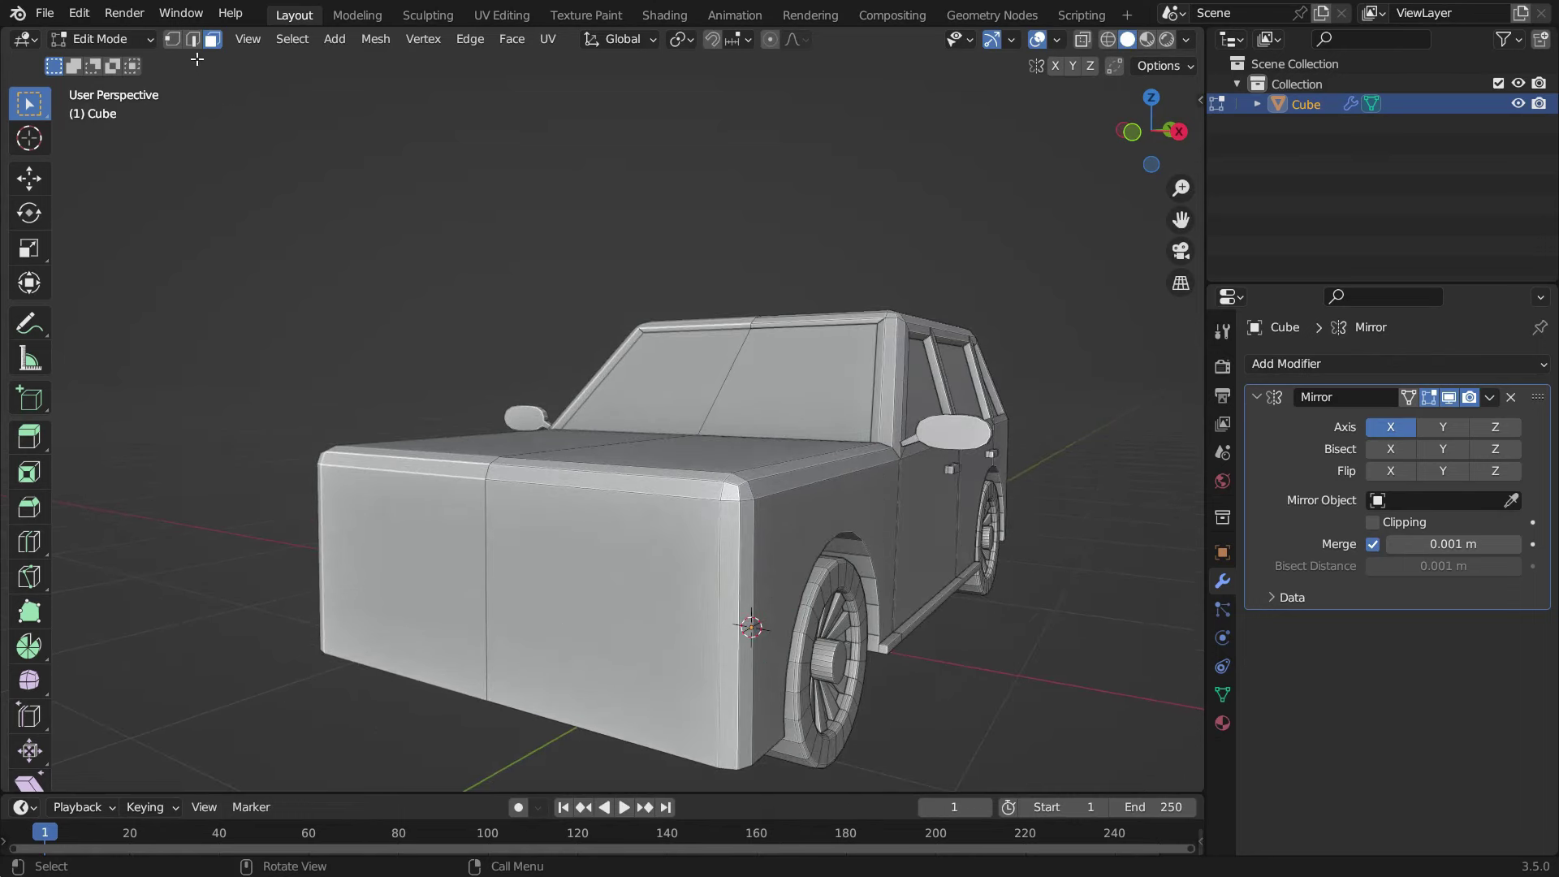
# - In Edge select, move the hood's front edge along Y to slope the hood
pyautogui.click(193, 39)
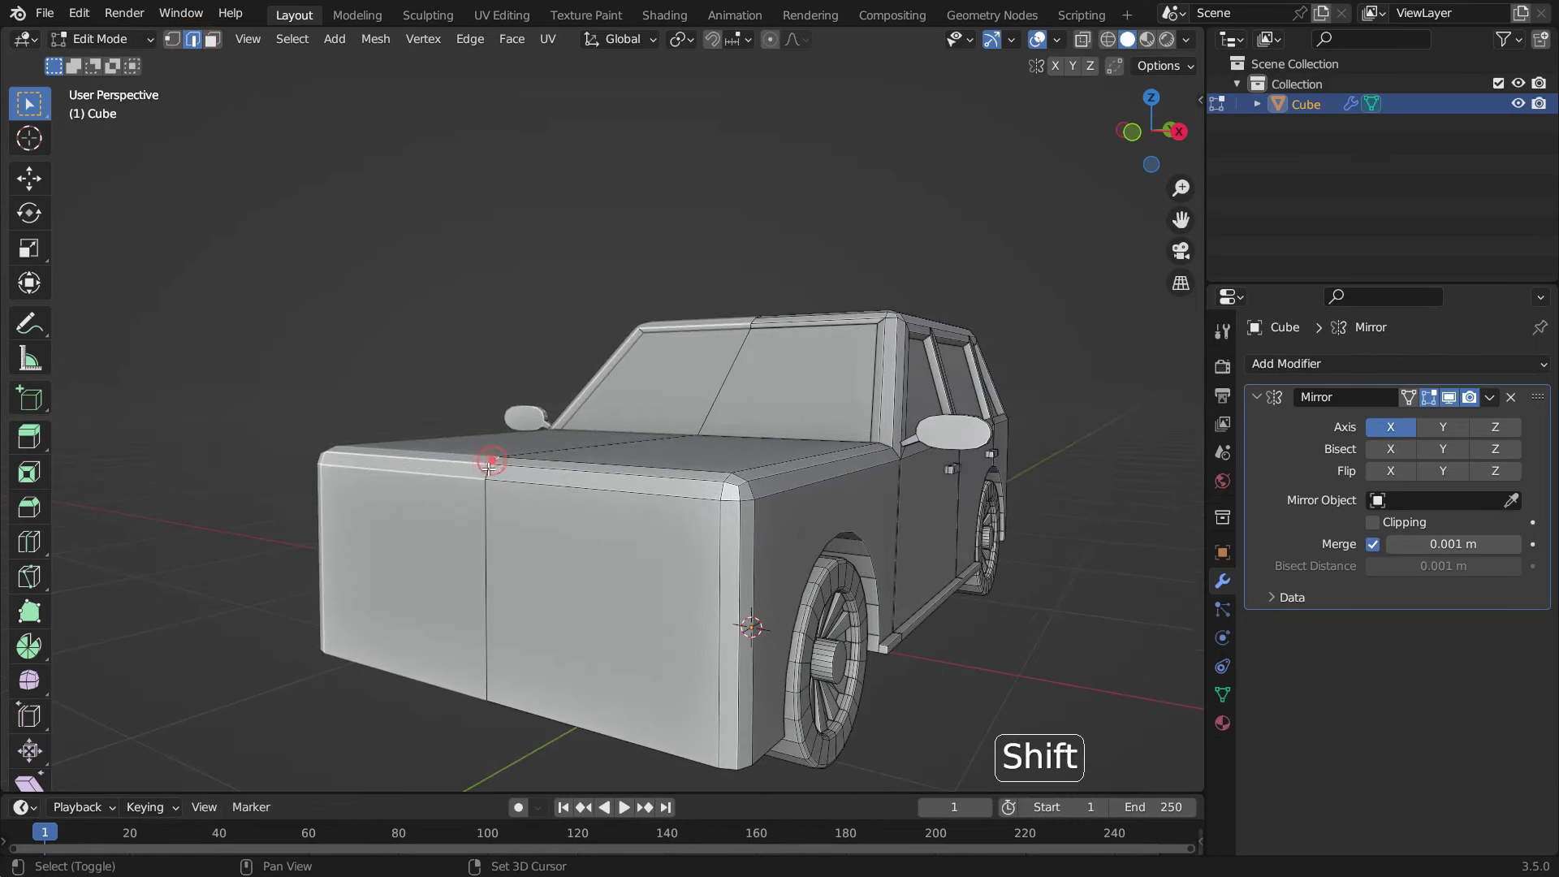
pyautogui.moveTo(531, 542); pyautogui.dragTo(589, 498, button='middle')
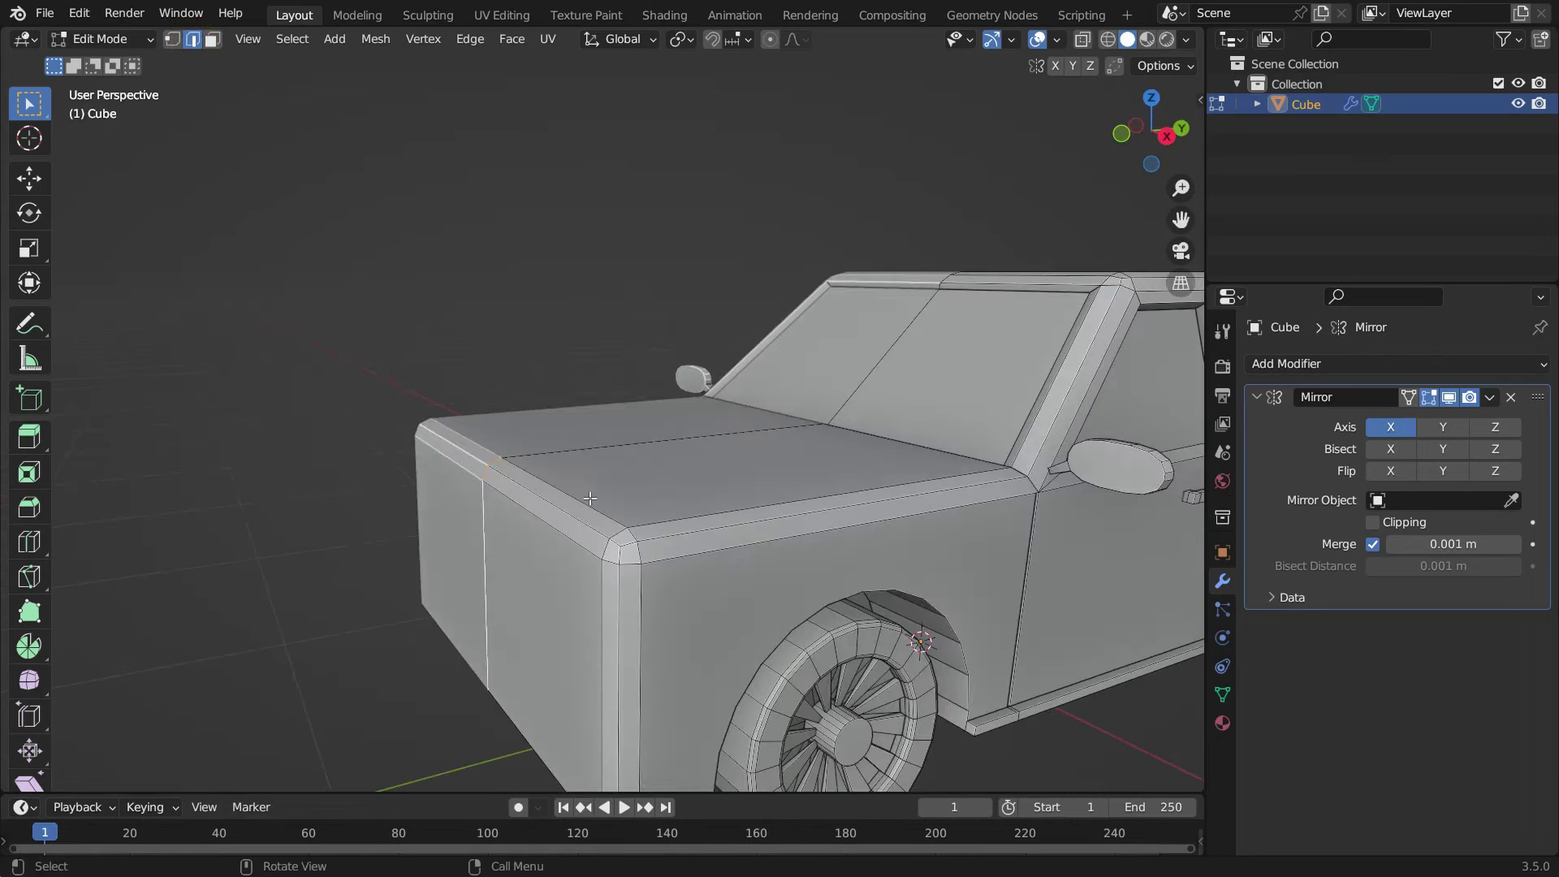
pyautogui.press('g')
pyautogui.press('y')
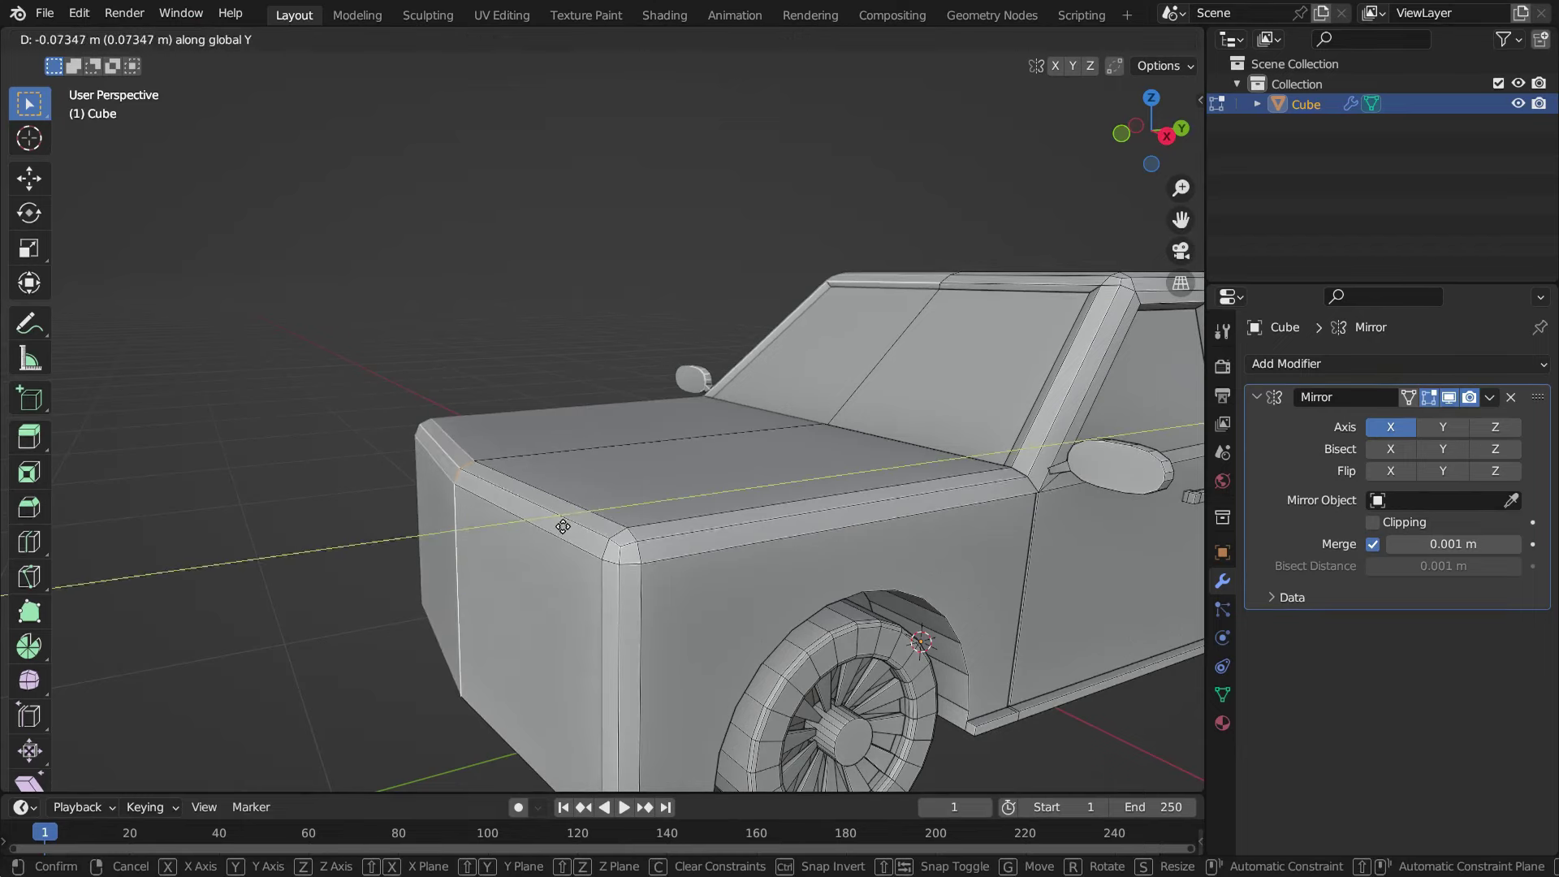
pyautogui.click(555, 536)
pyautogui.scroll(-3, 555, 536)
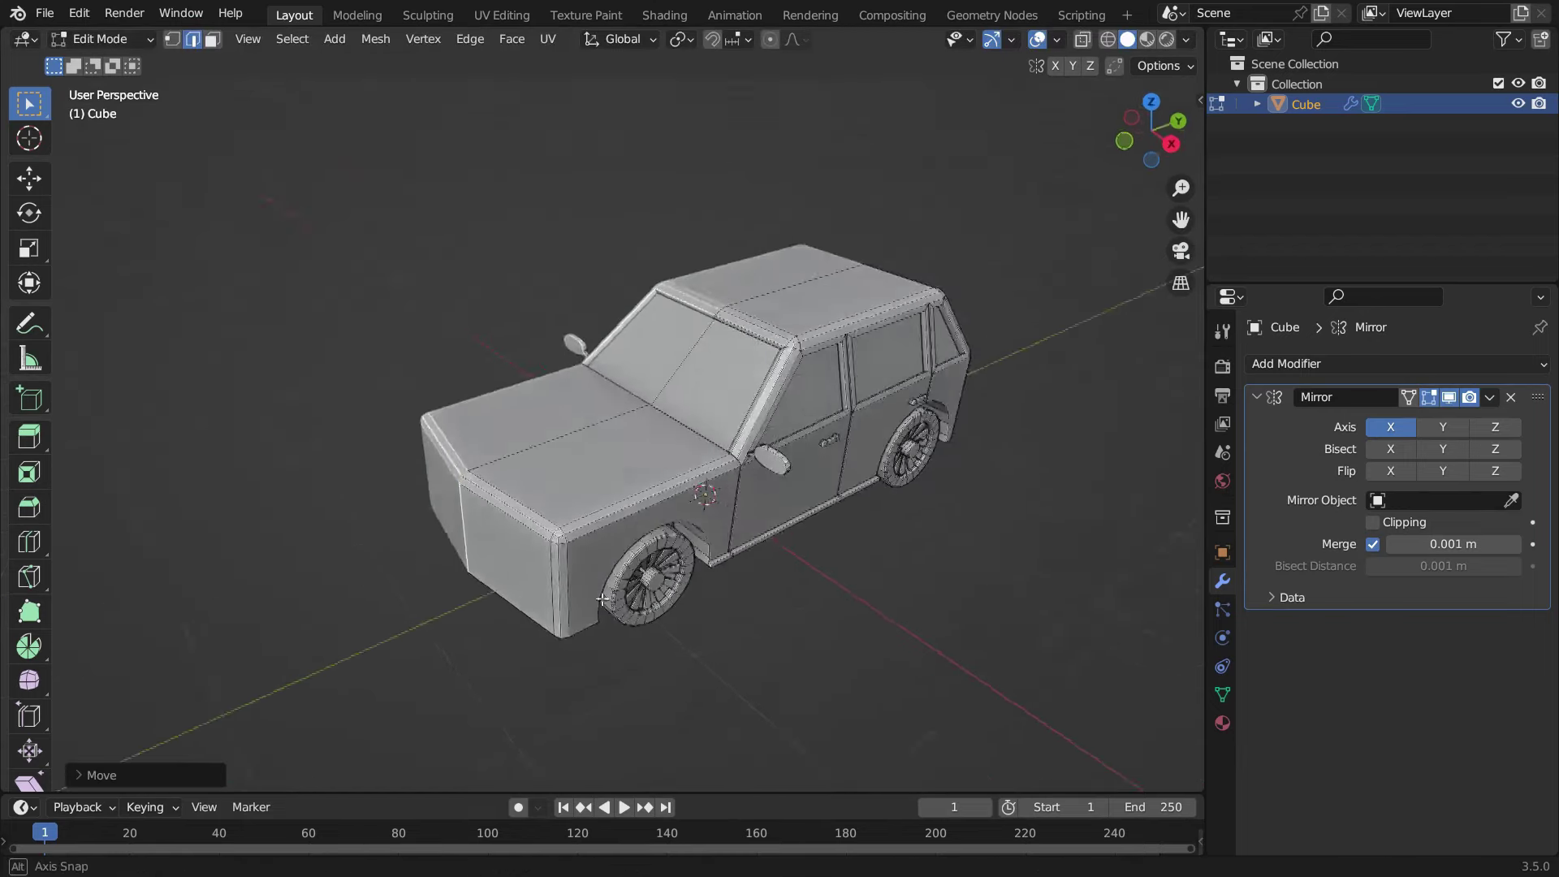
pyautogui.moveTo(555, 536); pyautogui.dragTo(491, 597, button='middle')
pyautogui.scroll(-3, 793, 550)
pyautogui.scroll(4, 793, 550)
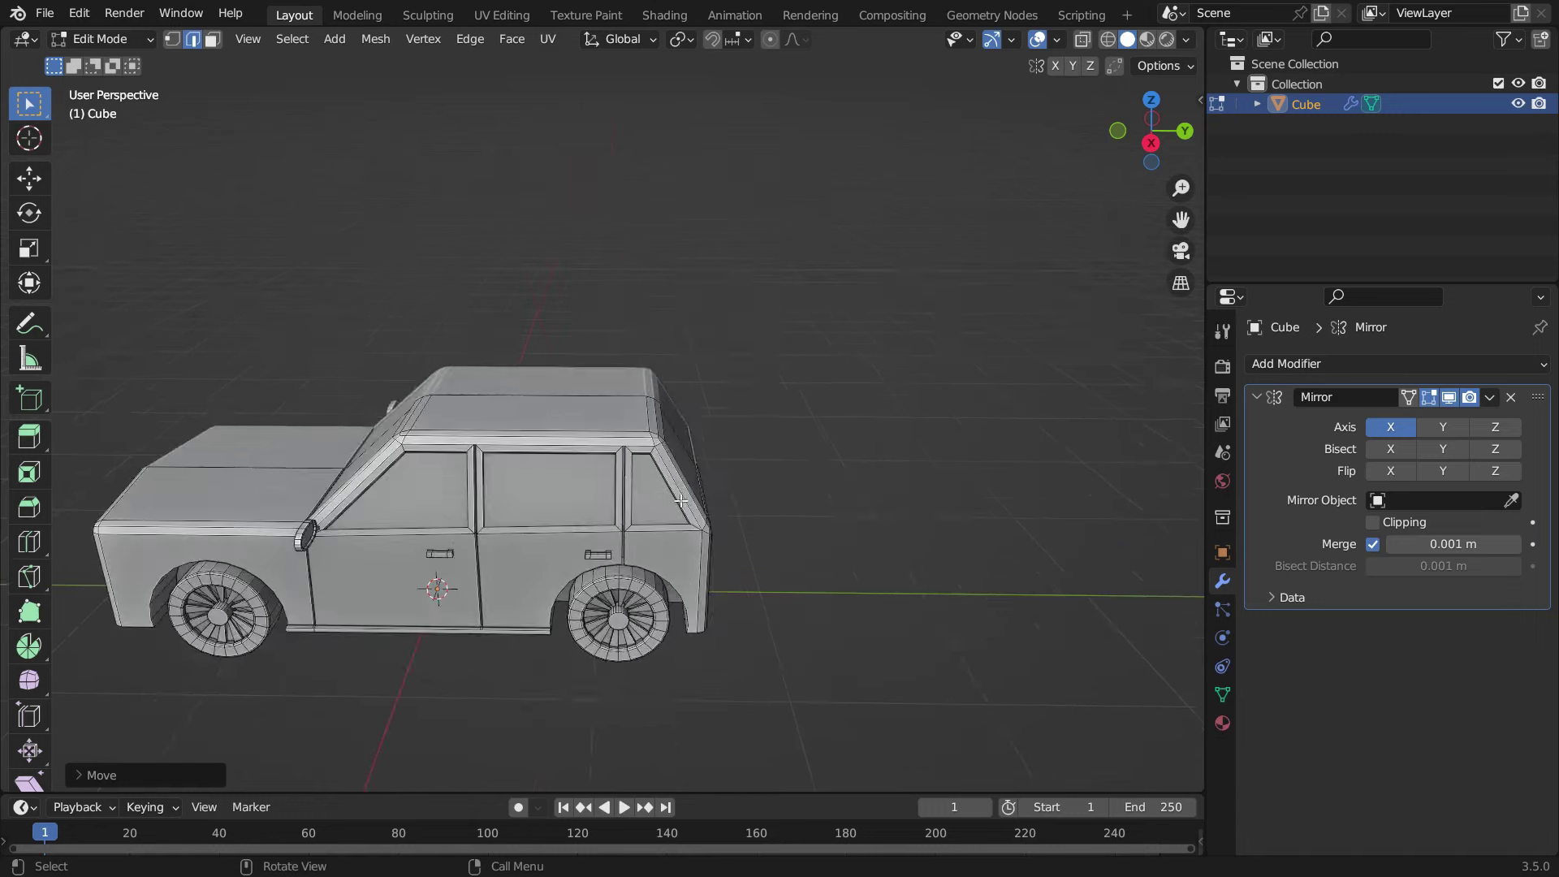
# - Select the rear roof-corner edge and the lower rear corner edge
pyautogui.moveTo(793, 550); pyautogui.dragTo(629, 472, button='middle')
pyautogui.scroll(5, 629, 472)
pyautogui.click(629, 439)
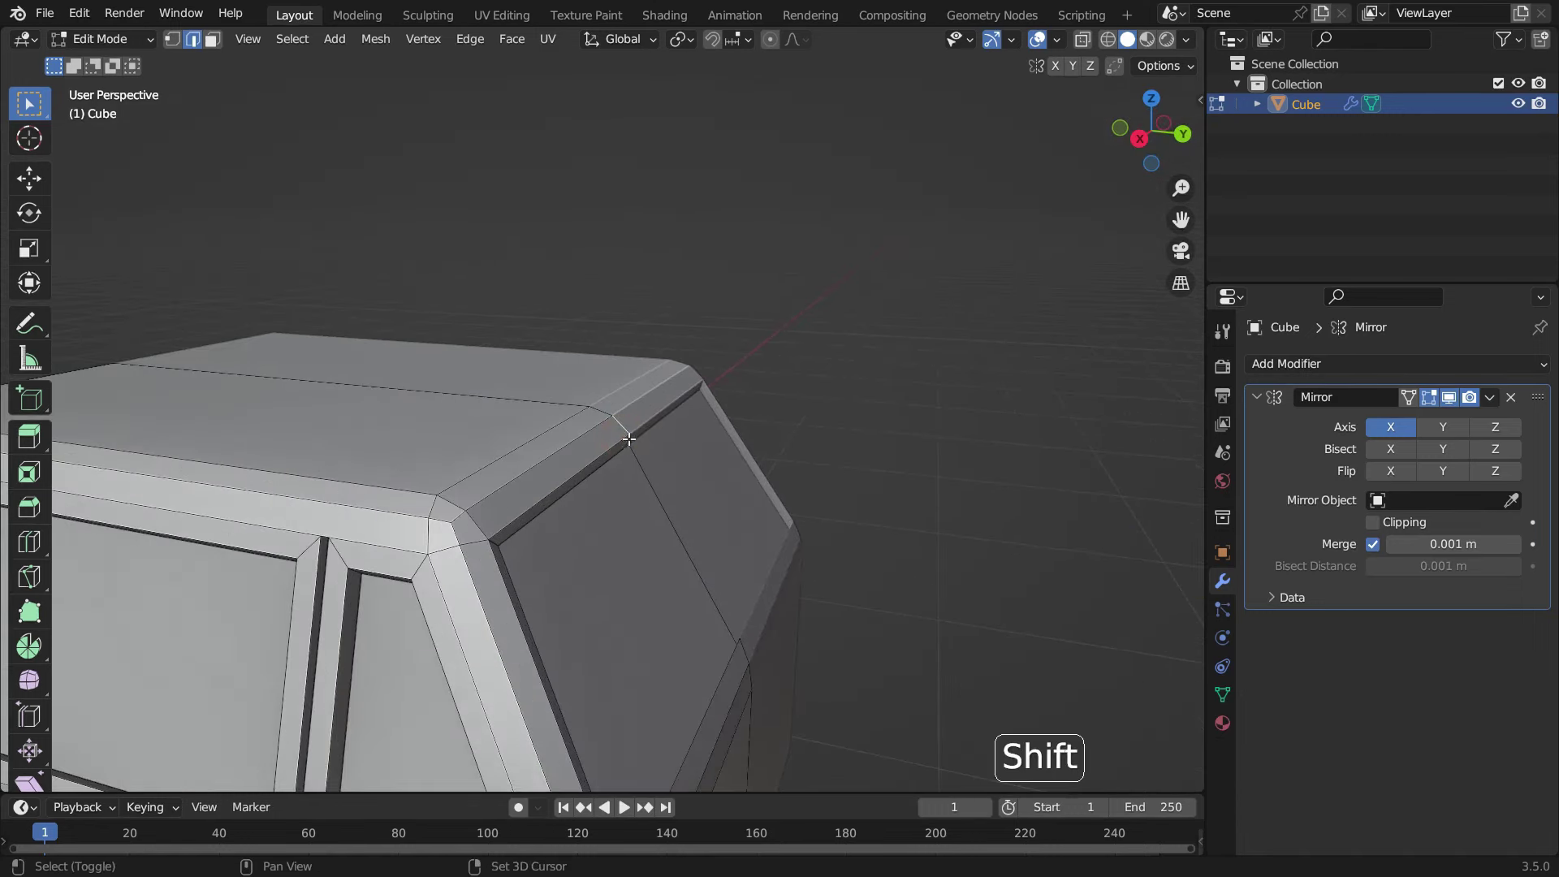
pyautogui.scroll(2, 733, 640)
pyautogui.keyDown('shift'); pyautogui.click(742, 644); pyautogui.keyUp('shift')
pyautogui.moveTo(699, 564); pyautogui.dragTo(729, 627, button='middle')
pyautogui.scroll(-5, 697, 481)
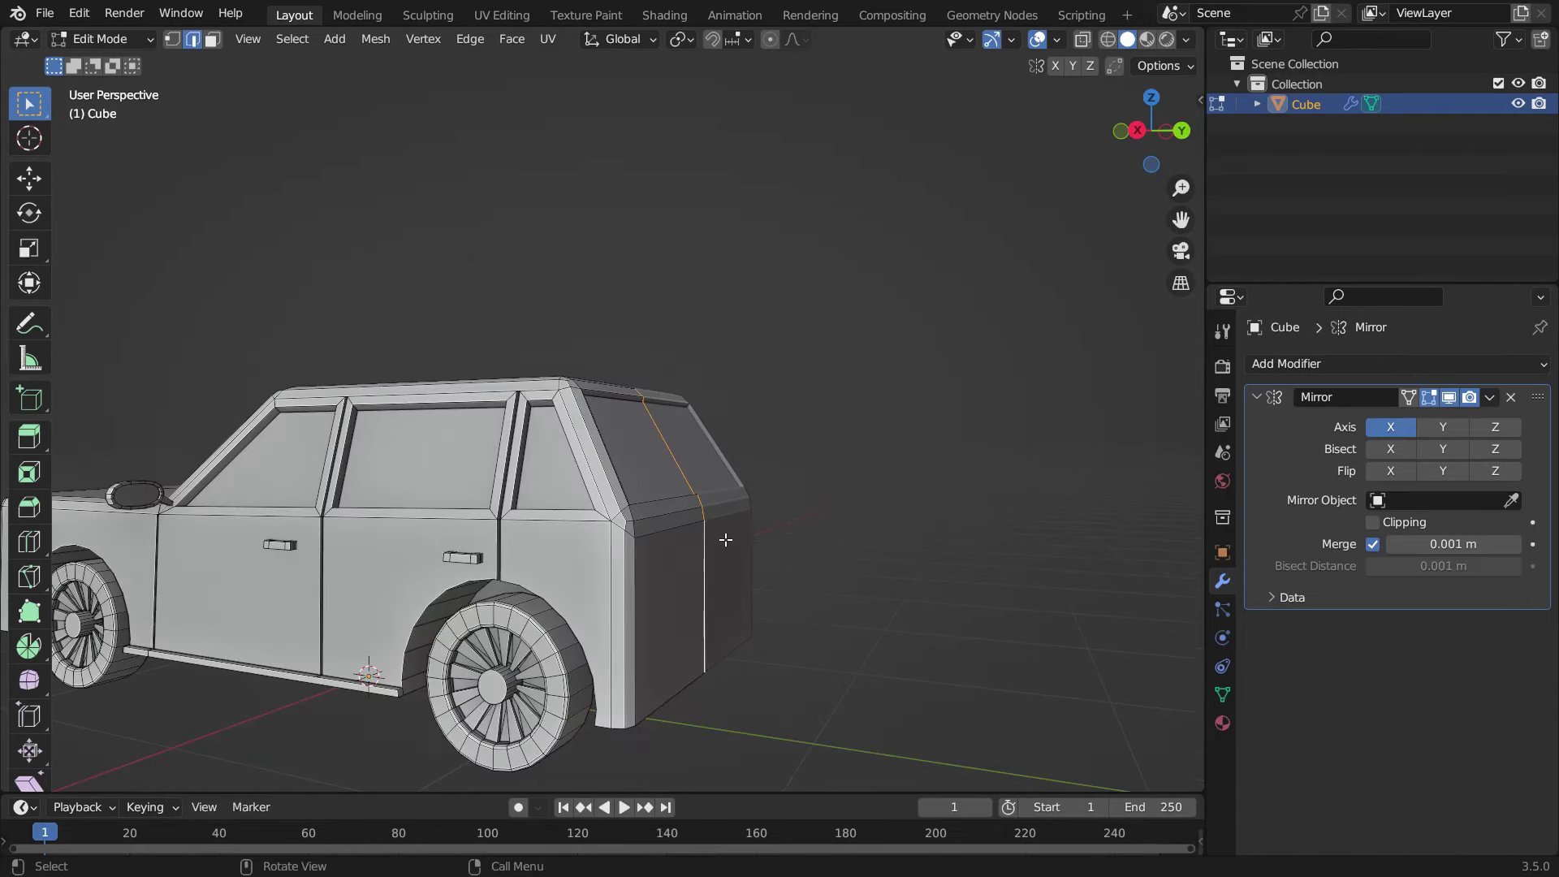
# - Move the rear corner edges along Y to slant the back, then return to Face select
pyautogui.press('g')
pyautogui.middleClick(731, 548)
pyautogui.click(811, 585)
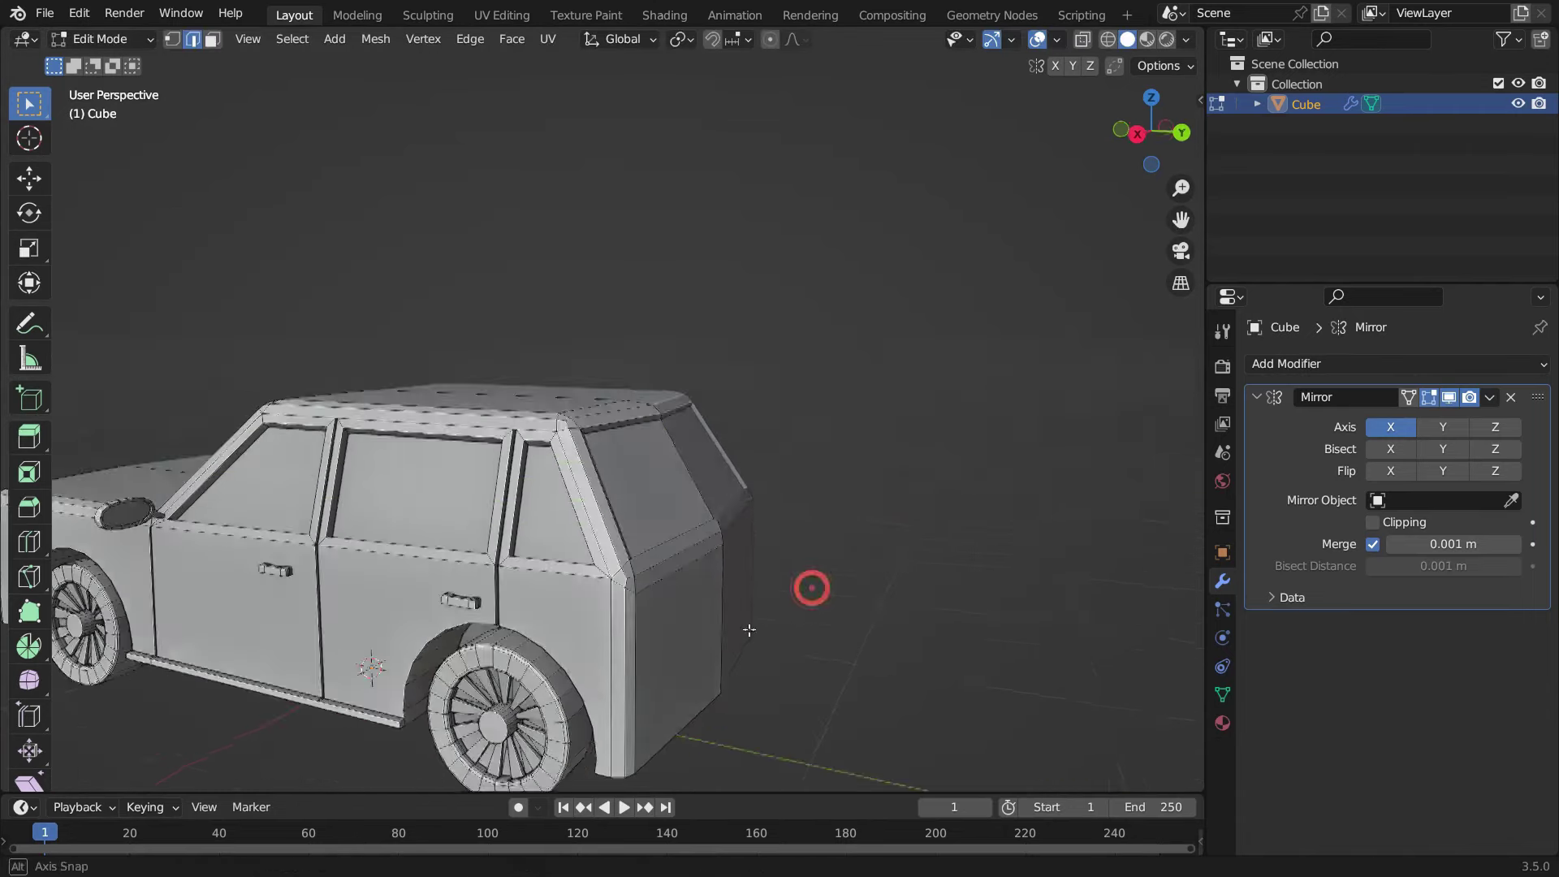
pyautogui.scroll(-5, 811, 584)
pyautogui.moveTo(811, 585)
pyautogui.mouseDown(button='middle')
pyautogui.moveTo(788, 581)
pyautogui.moveTo(811, 575)
pyautogui.mouseUp(button='middle')
pyautogui.scroll(6, 657, 625)
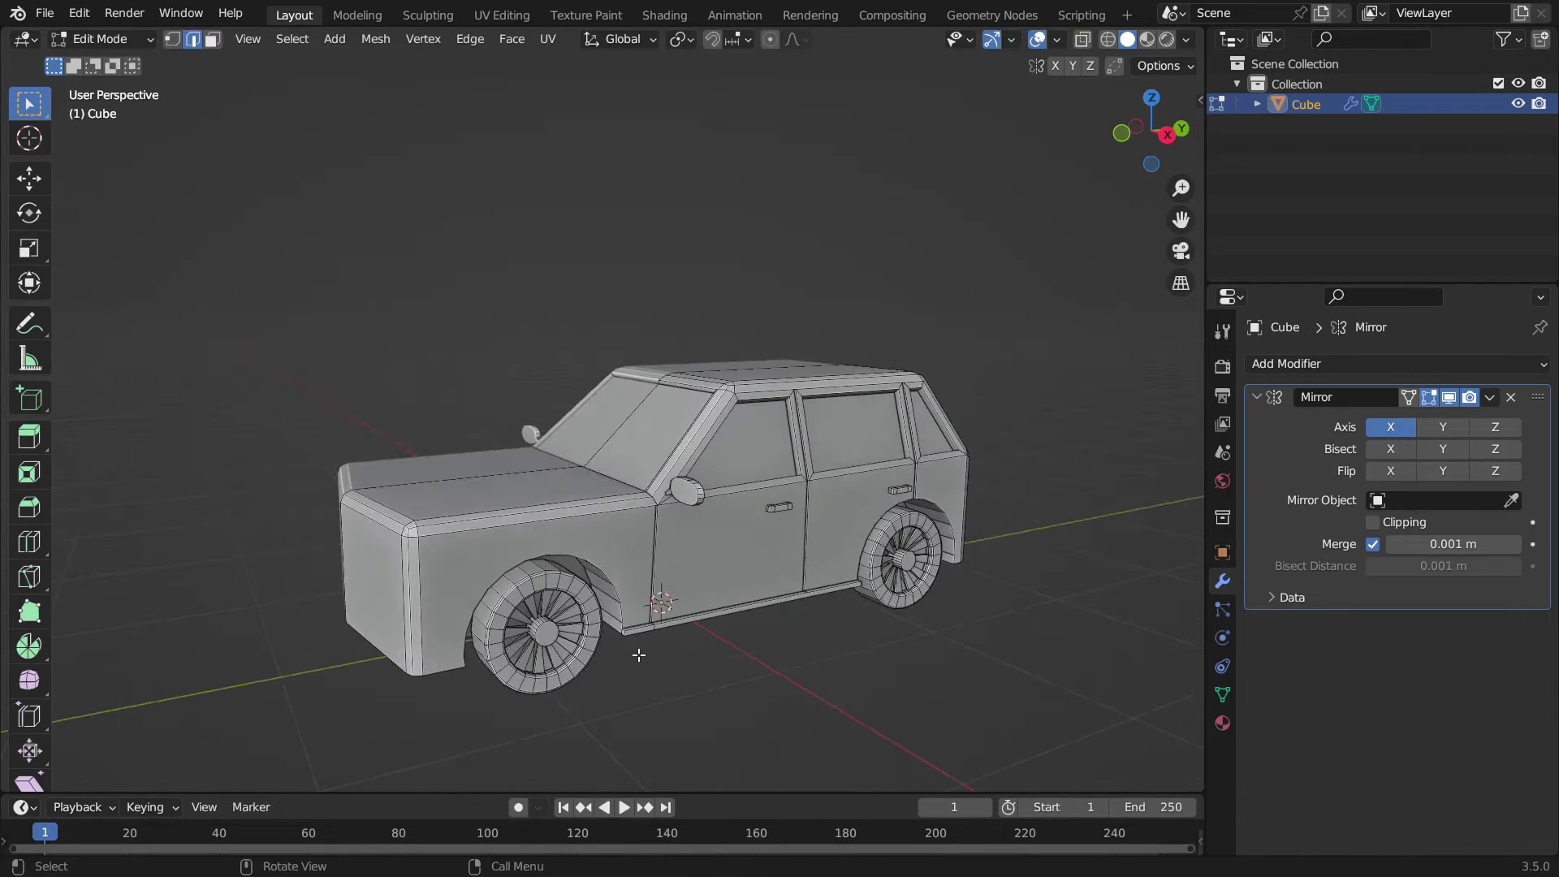
pyautogui.click(212, 39)
pyautogui.scroll(2, 352, 709)
pyautogui.moveTo(352, 710); pyautogui.dragTo(394, 527, button='middle')
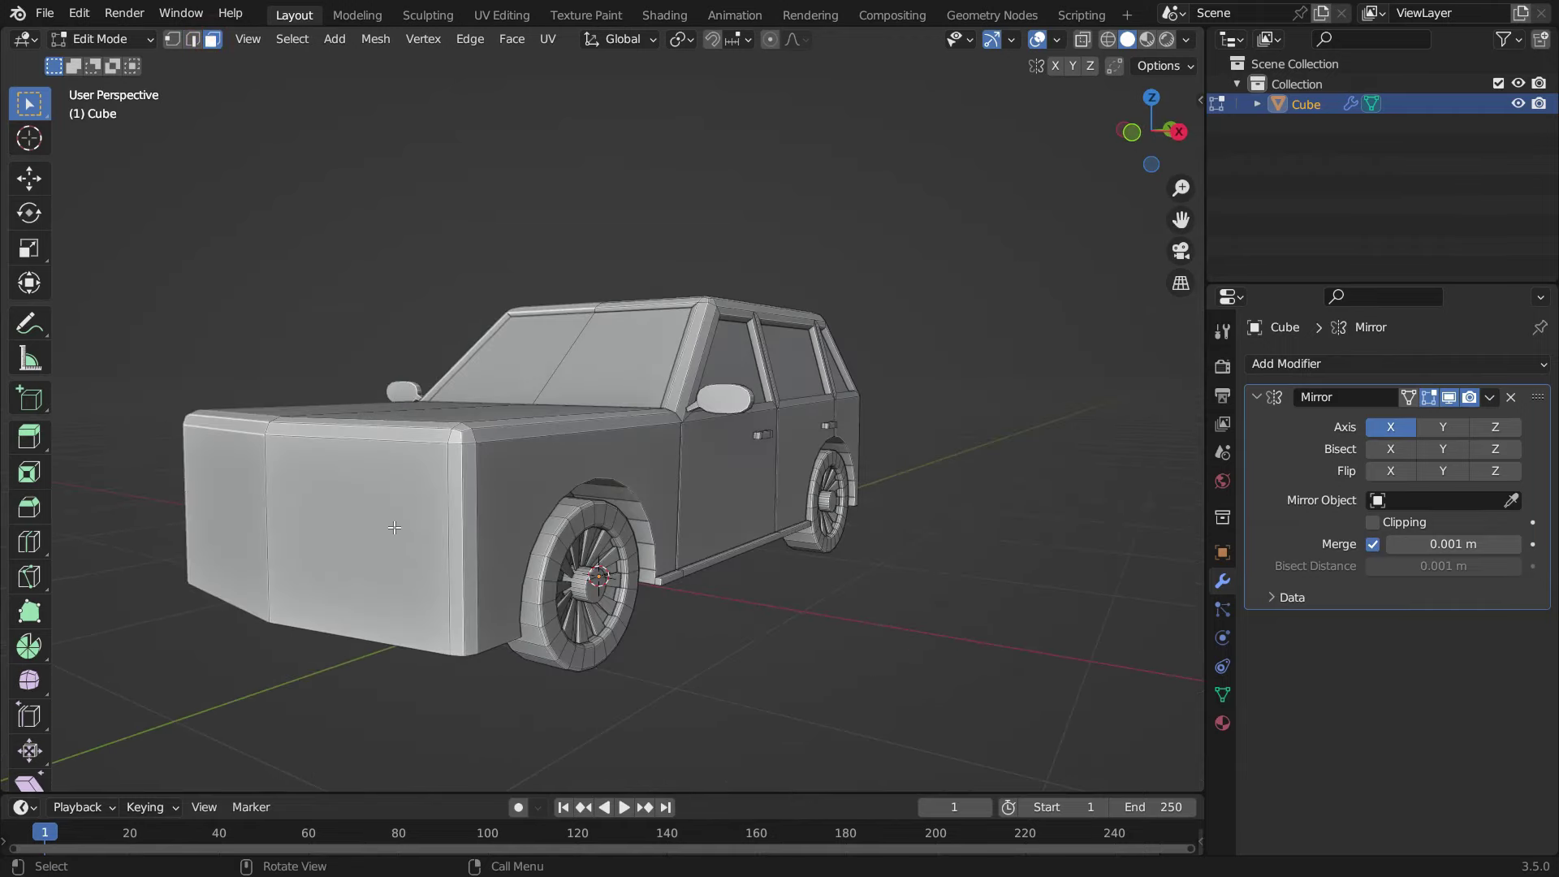
# - Duplicate the bumper front faces in place and flatten the copy along Z into a strip
pyautogui.click(394, 528)
pyautogui.keyDown('shift'); pyautogui.click(452, 529); pyautogui.keyUp('shift')
pyautogui.keyDown('shift'); pyautogui.click(463, 523); pyautogui.keyUp('shift')
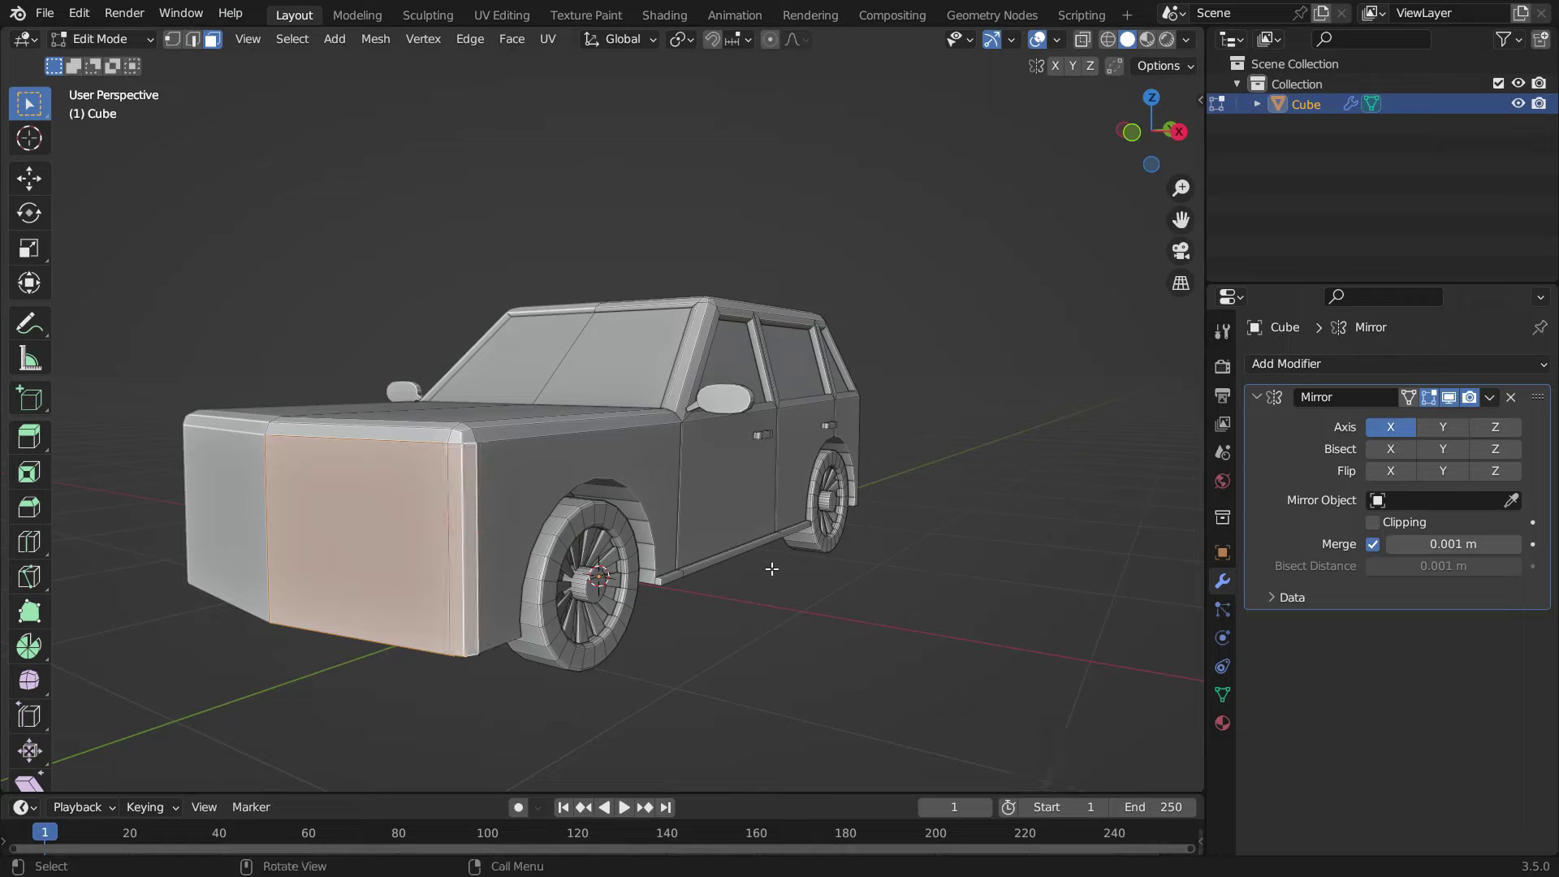
pyautogui.hotkey('shift', 'd')
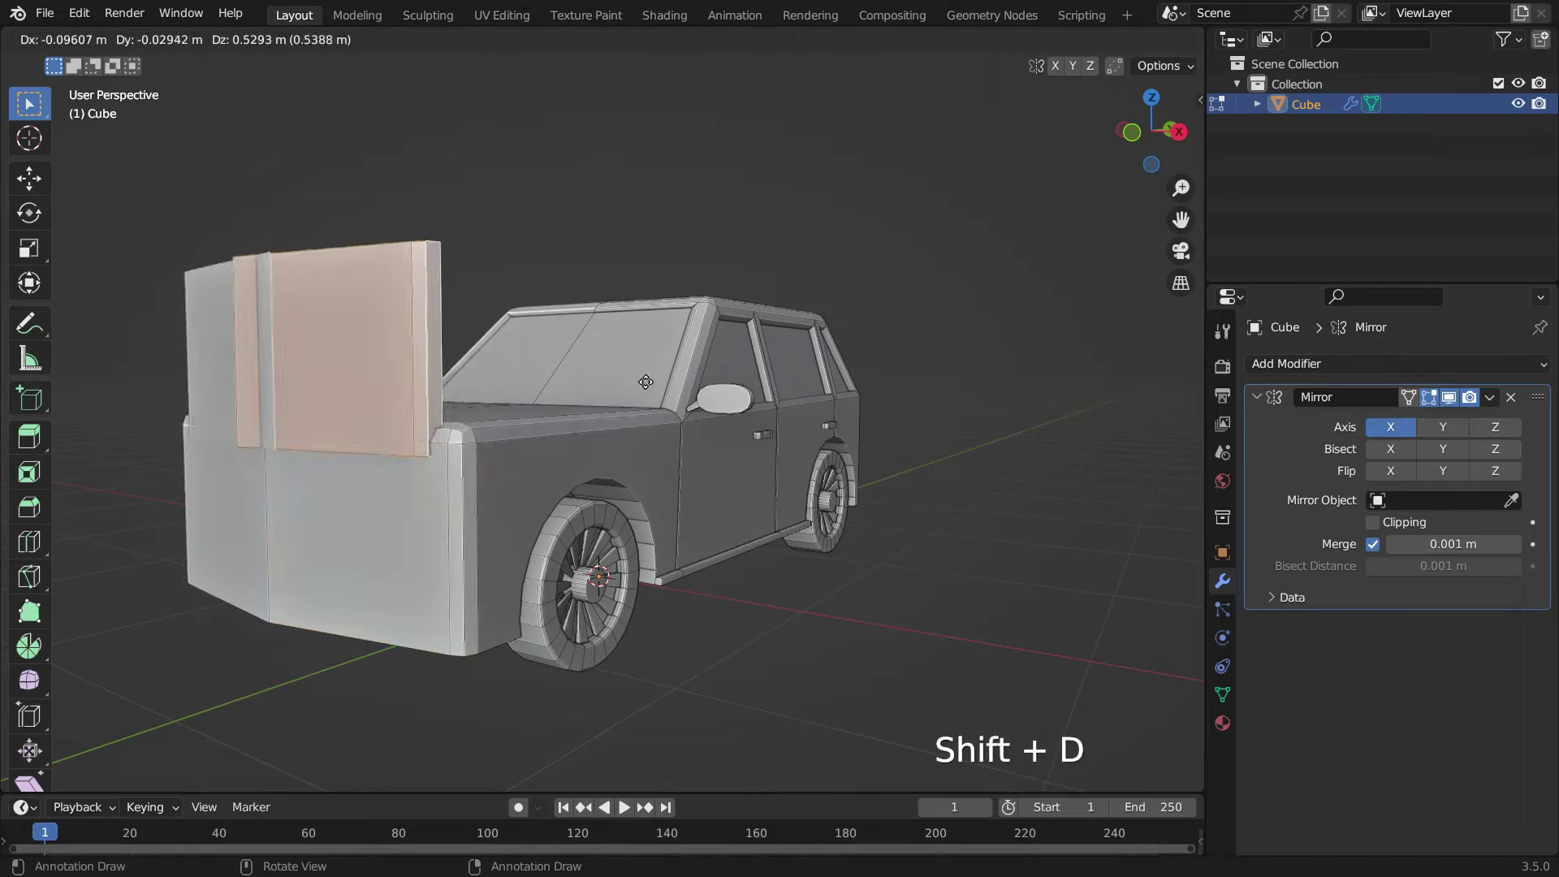
pyautogui.rightClick(661, 398)
pyautogui.press('s')
pyautogui.press('z')
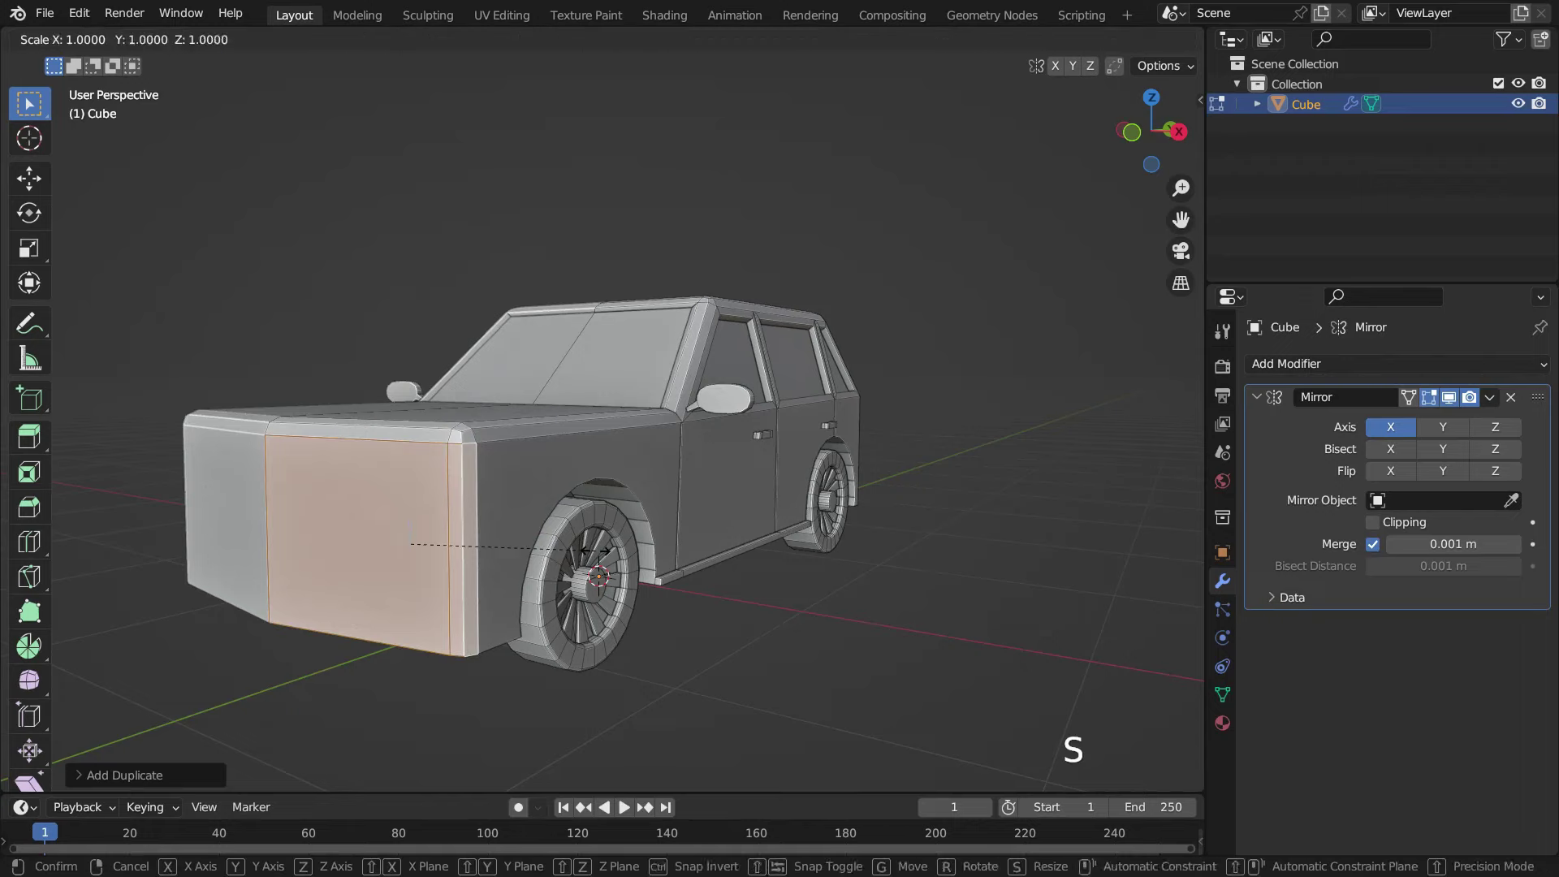
pyautogui.click(469, 556)
# - Raise the thin strip 0.1362 m along Z and deselect it
pyautogui.press('g')
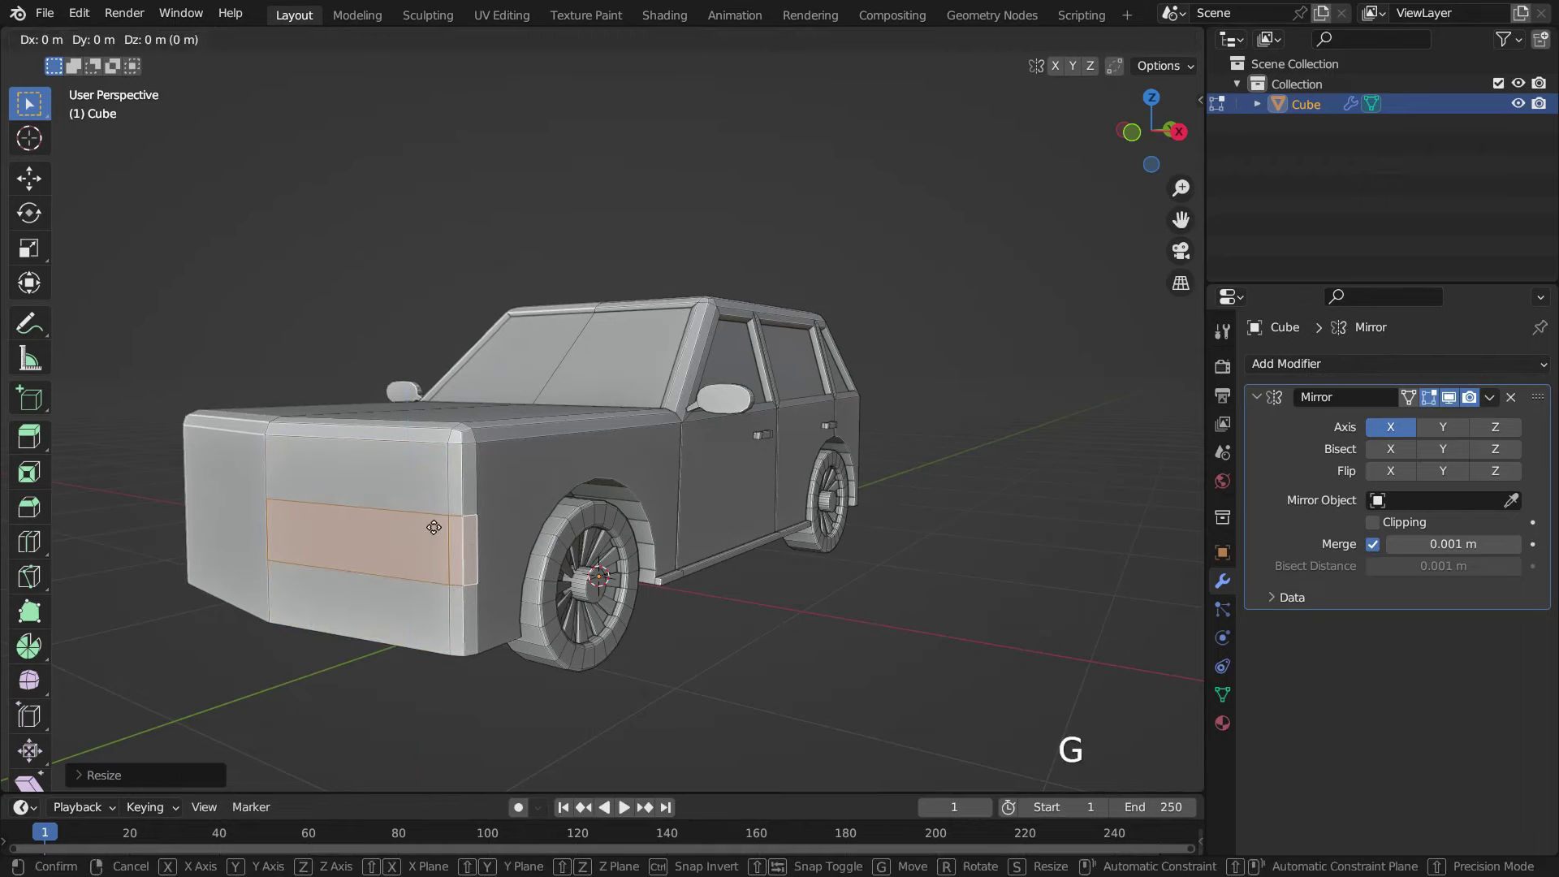
pyautogui.press('z')
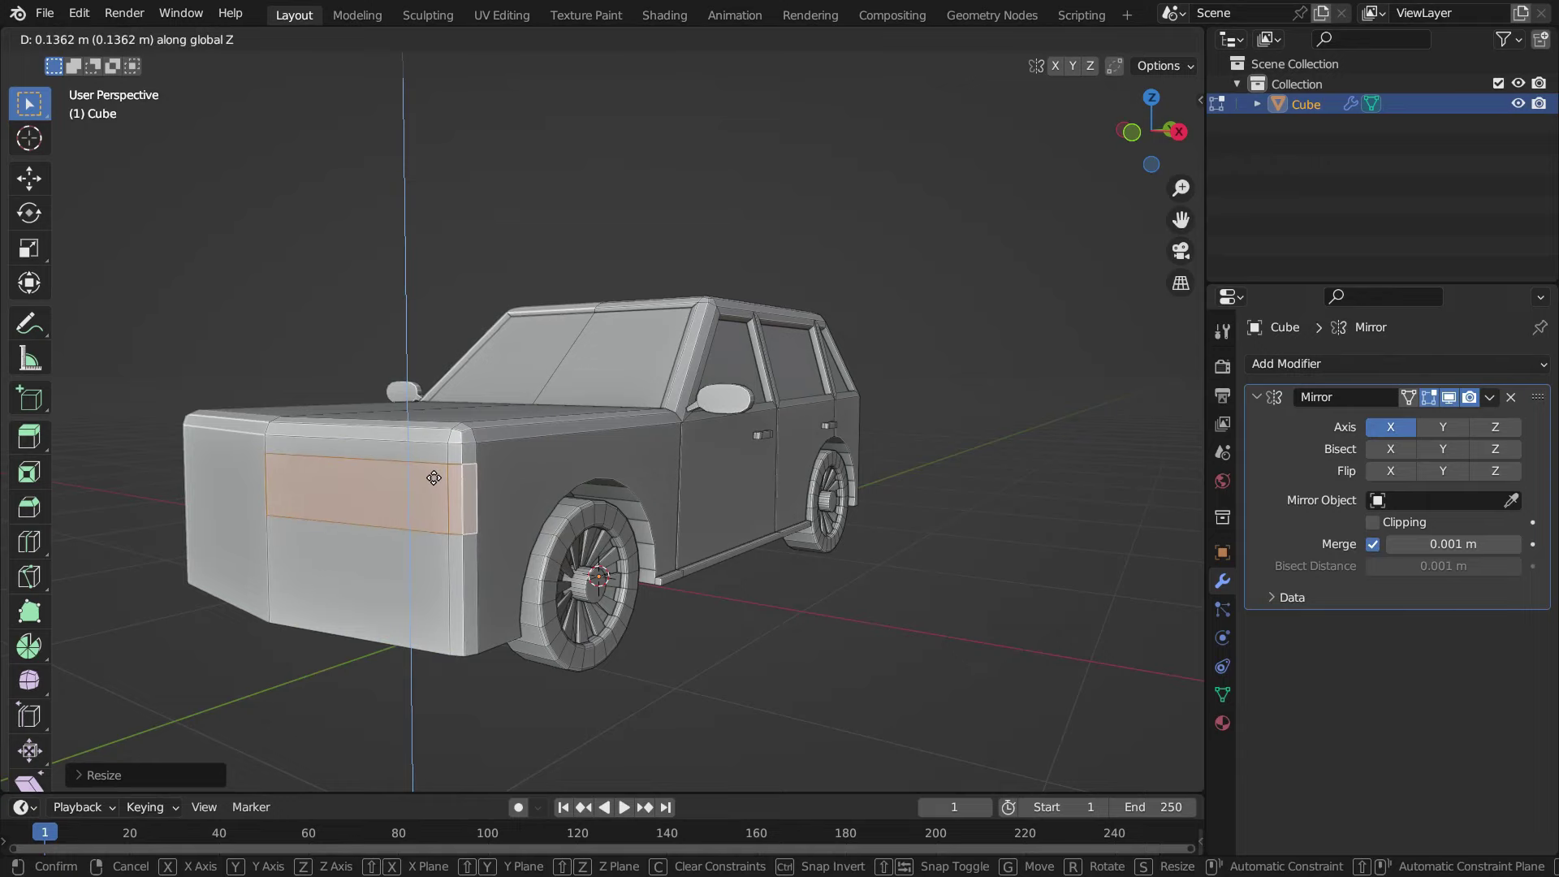
pyautogui.click(434, 478)
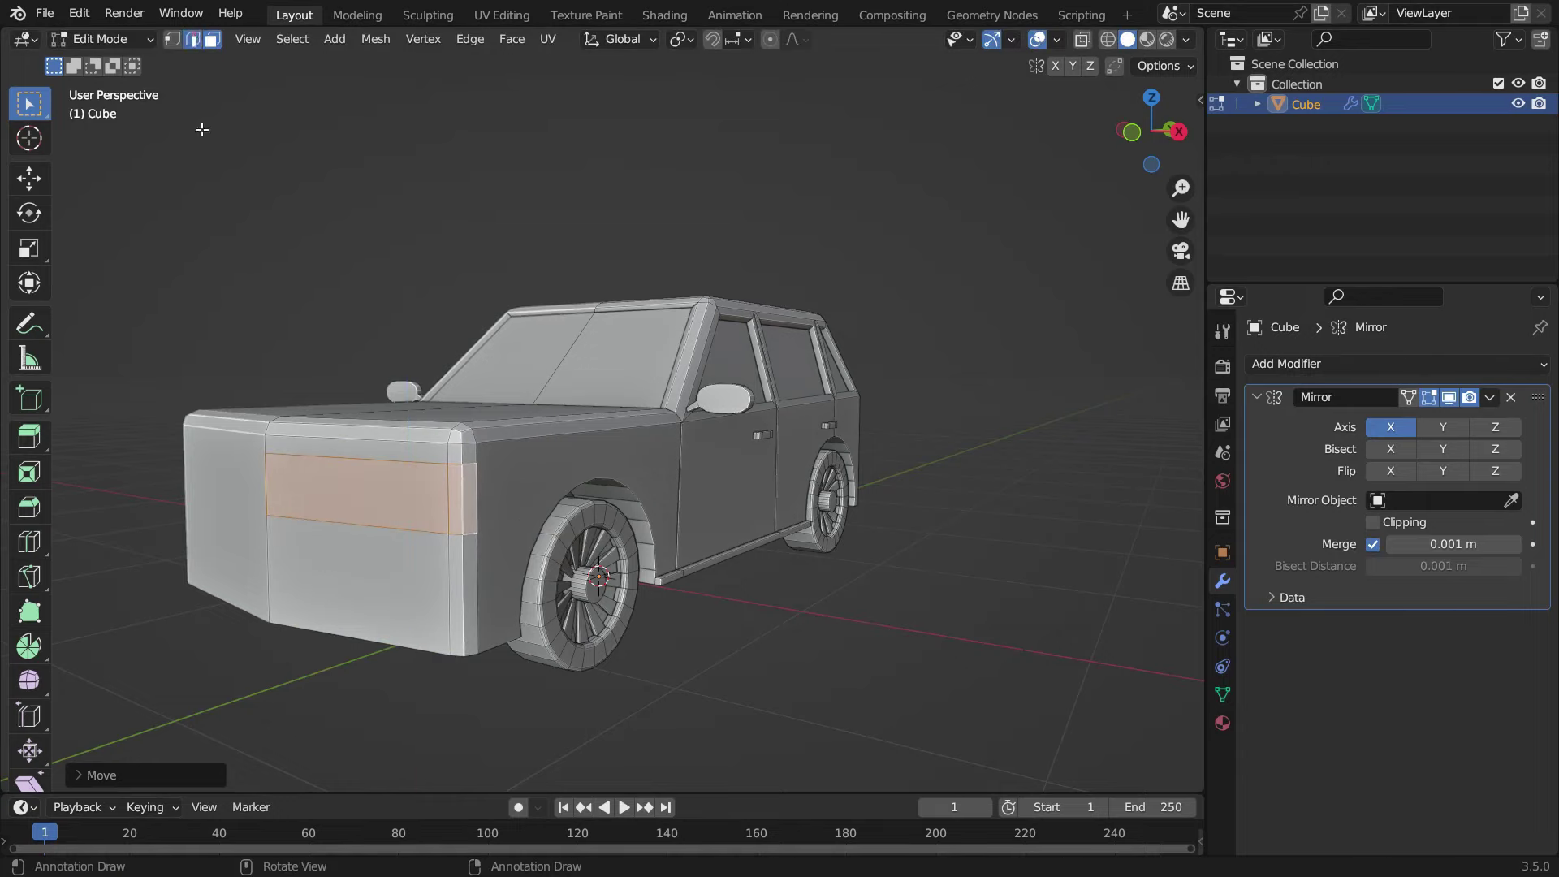
pyautogui.moveTo(235, 268); pyautogui.dragTo(268, 455, button='middle')
pyautogui.click(265, 471)
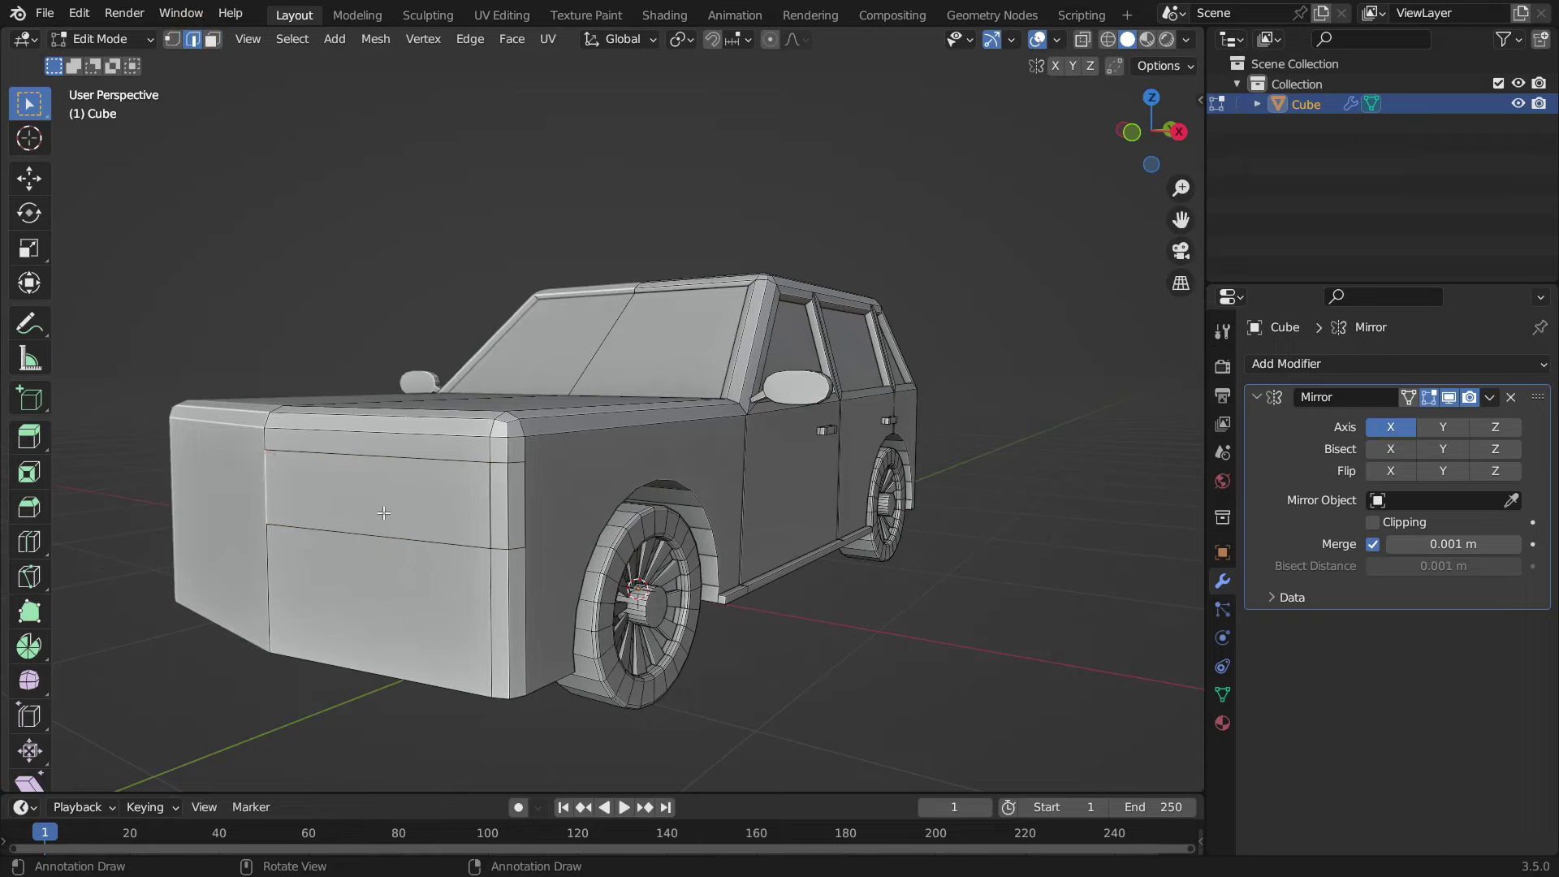
# - Edge-slide an edge to mark the headlight's width and chamfer its inner corner
pyautogui.press('g')
pyautogui.press('g')
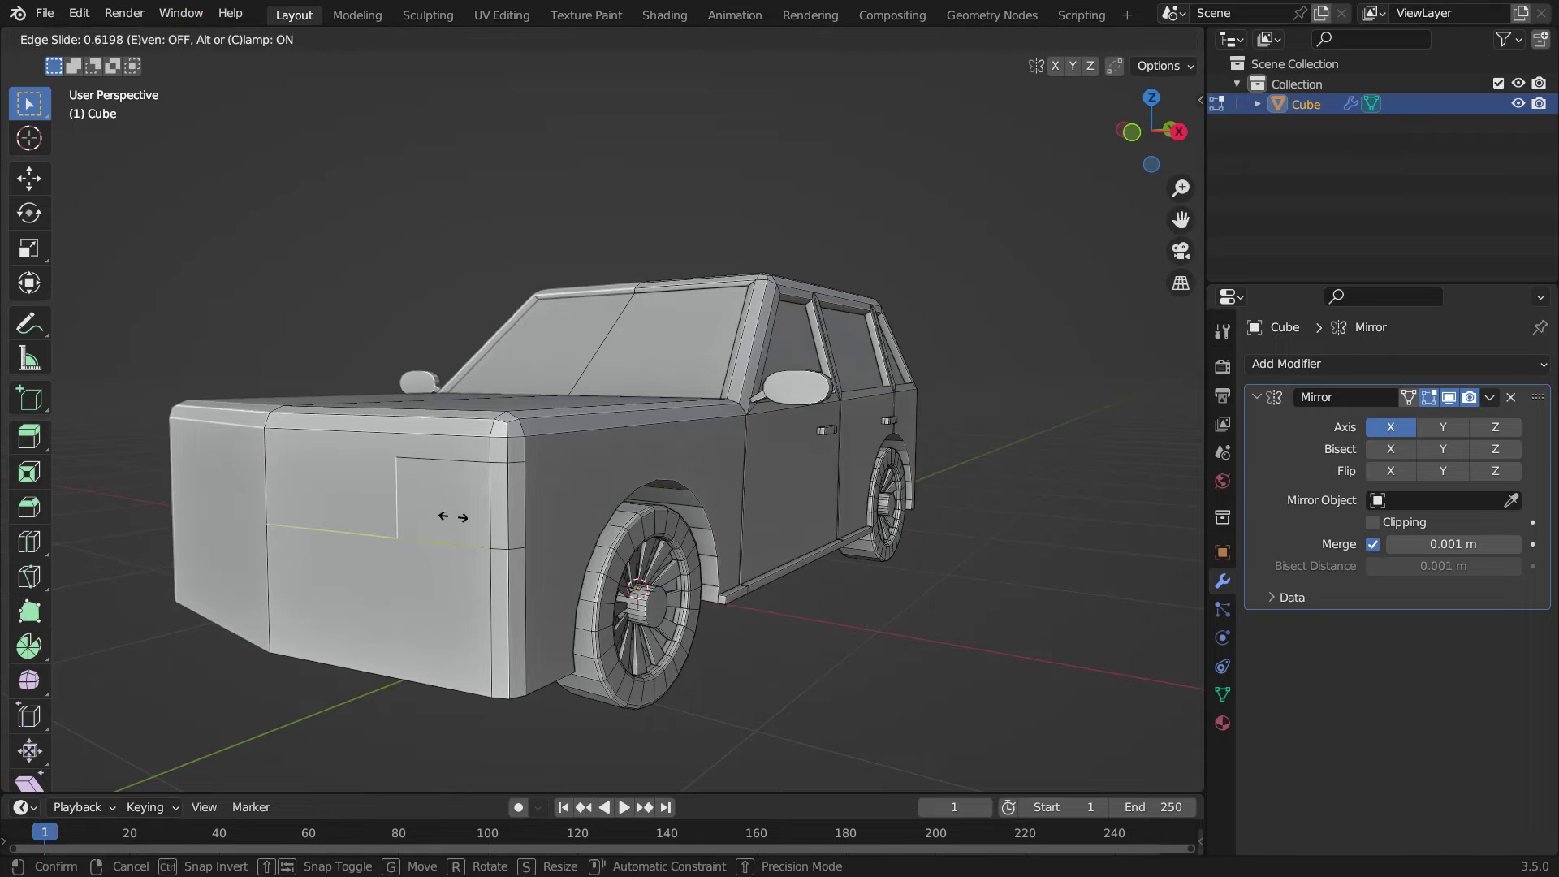
pyautogui.click(448, 517)
pyautogui.moveTo(448, 517); pyautogui.dragTo(637, 523, button='middle')
pyautogui.scroll(3, 824, 473)
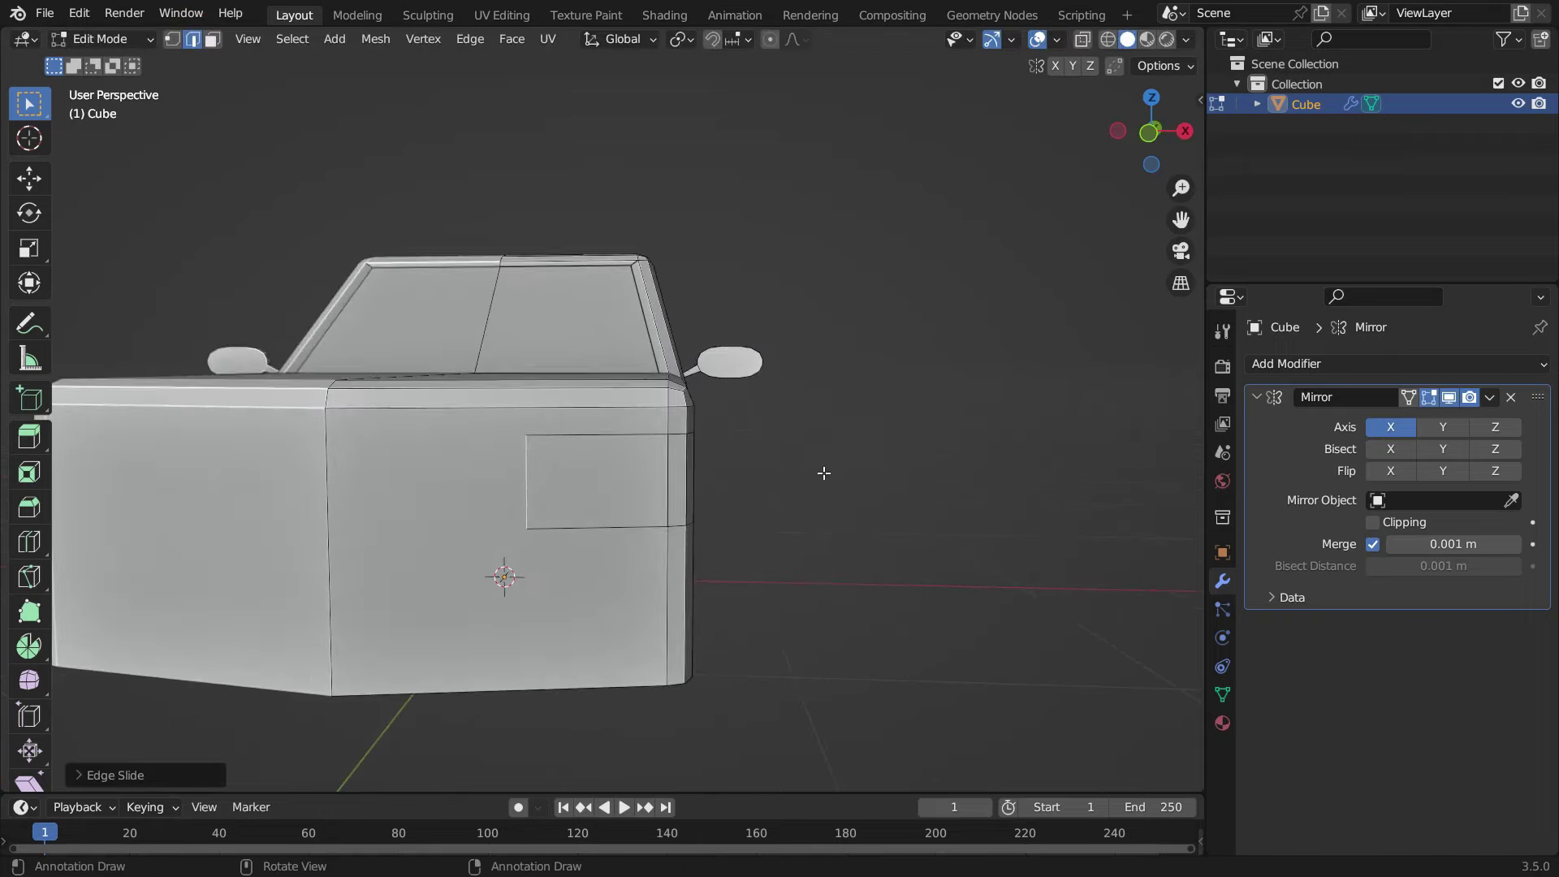
pyautogui.hotkey('shift', 'ctrl', 'b')
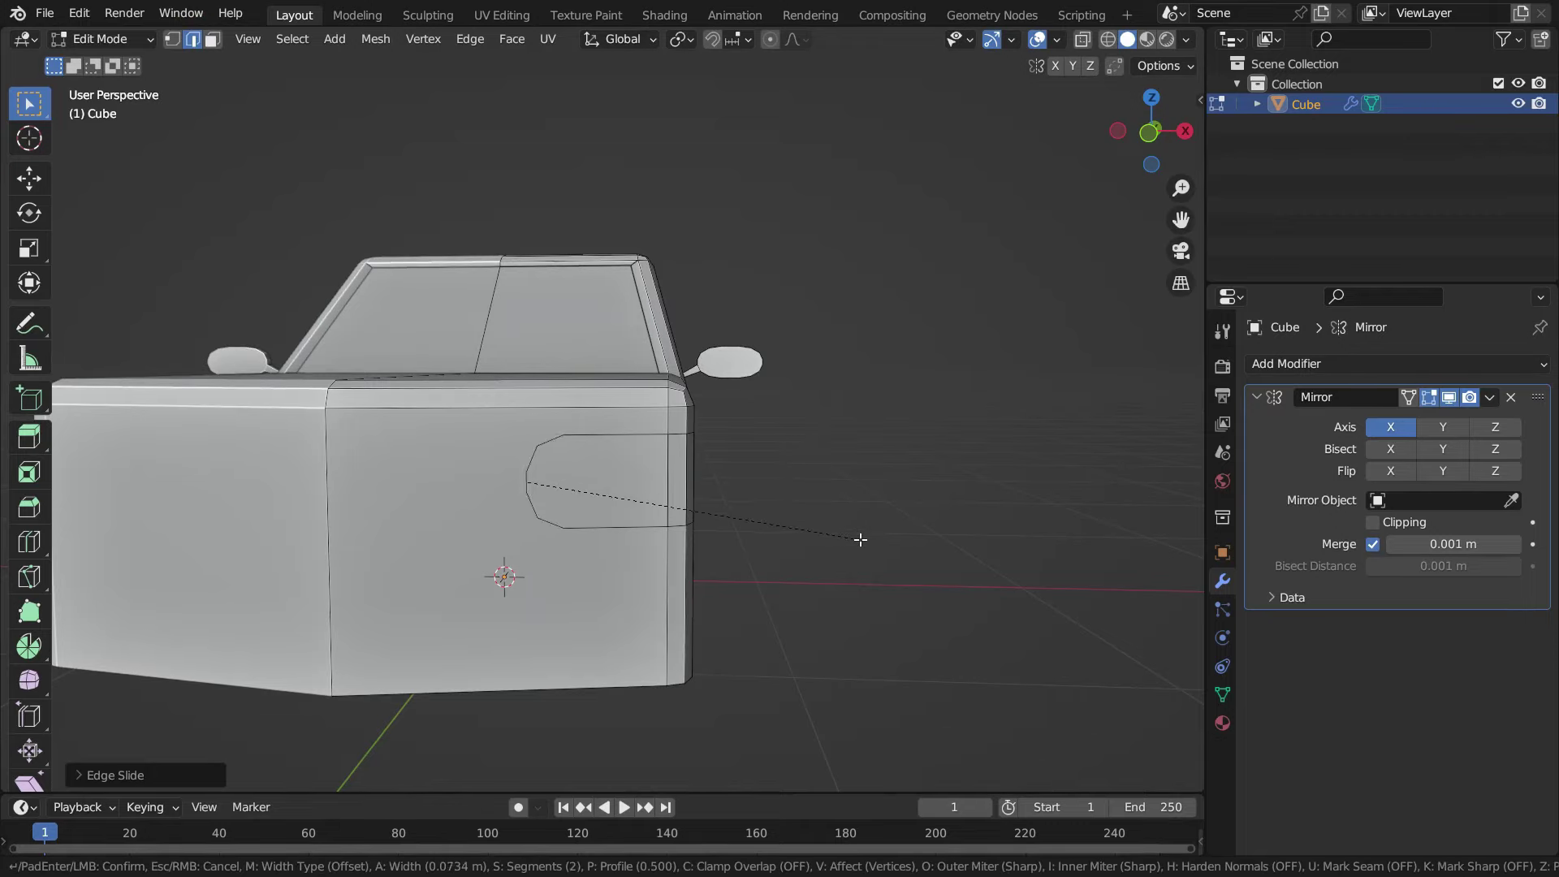
pyautogui.click(861, 540)
pyautogui.scroll(-3, 839, 460)
pyautogui.moveTo(839, 459); pyautogui.dragTo(790, 443, button='middle')
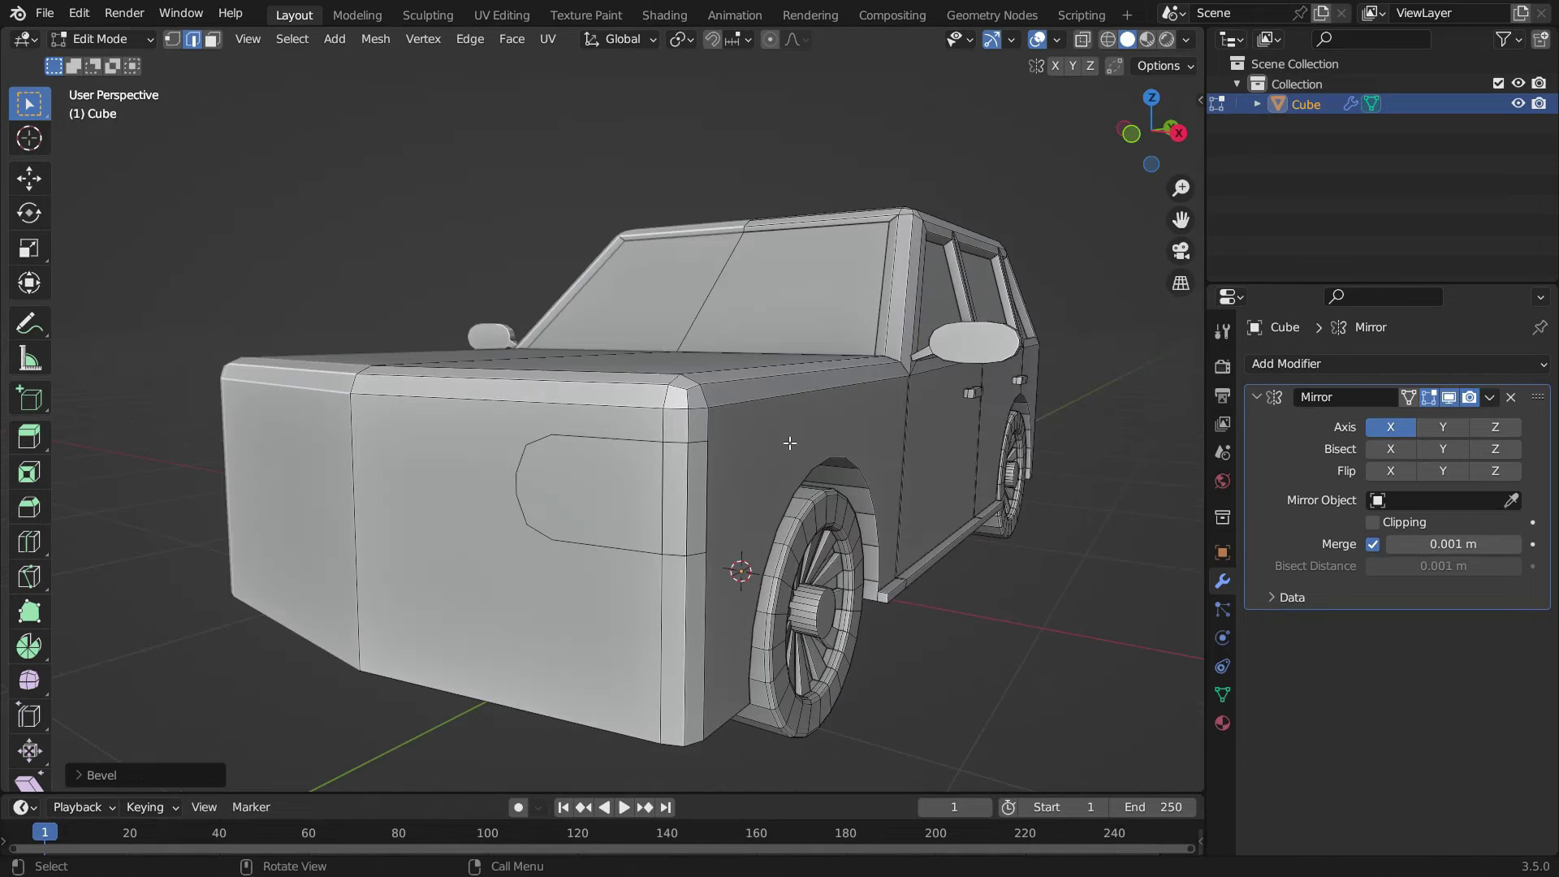
# - Select the headlight and corner faces and extrude them along their normals
pyautogui.click(214, 44)
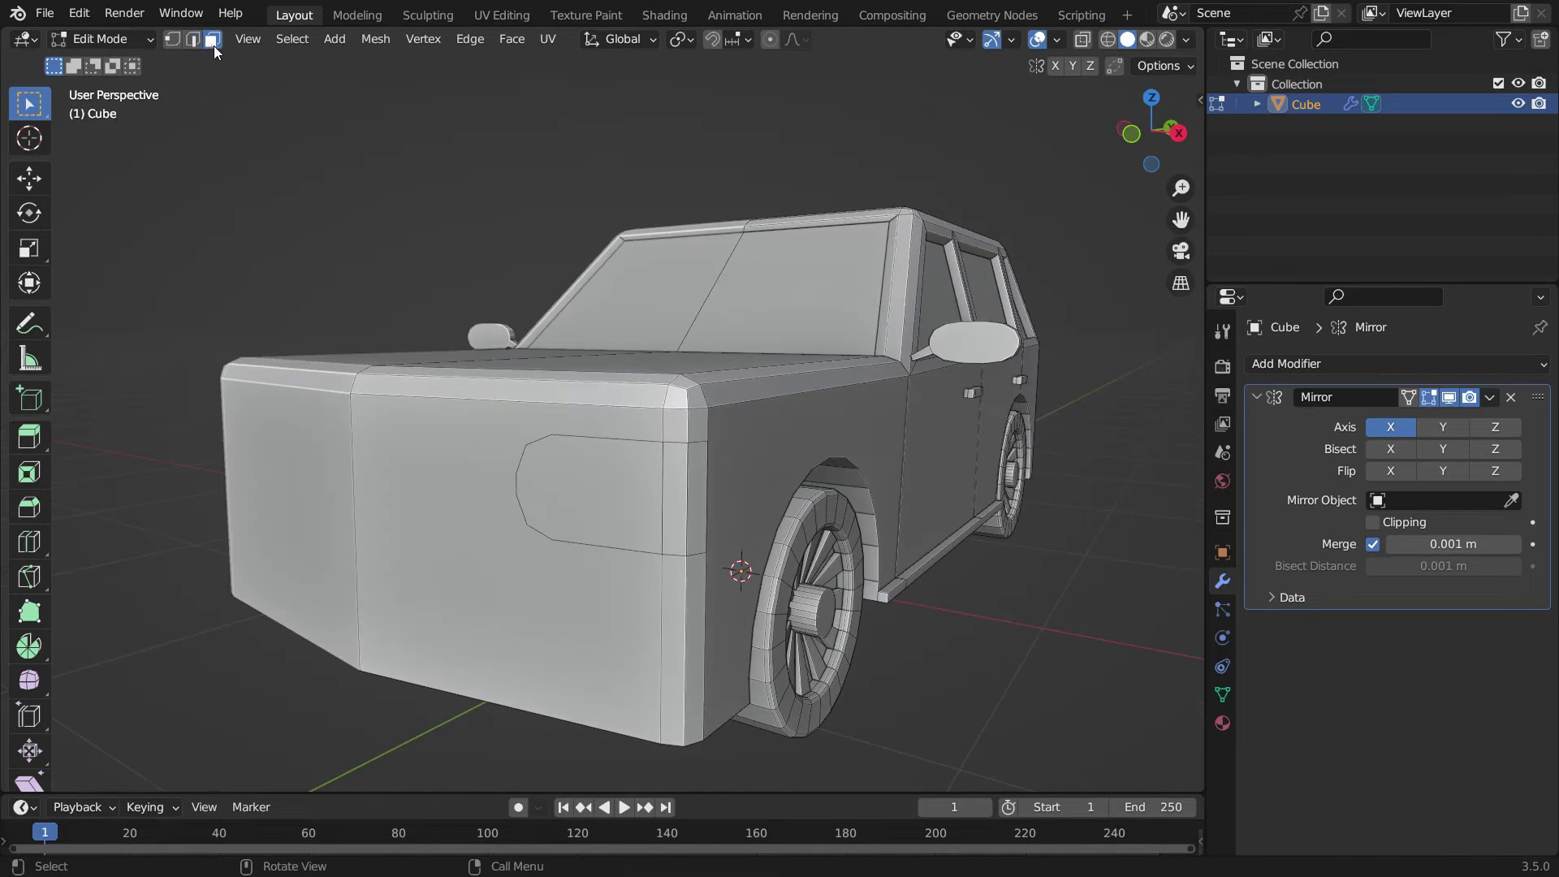
pyautogui.click(586, 487)
pyautogui.keyDown('shift'); pyautogui.click(687, 489); pyautogui.keyUp('shift')
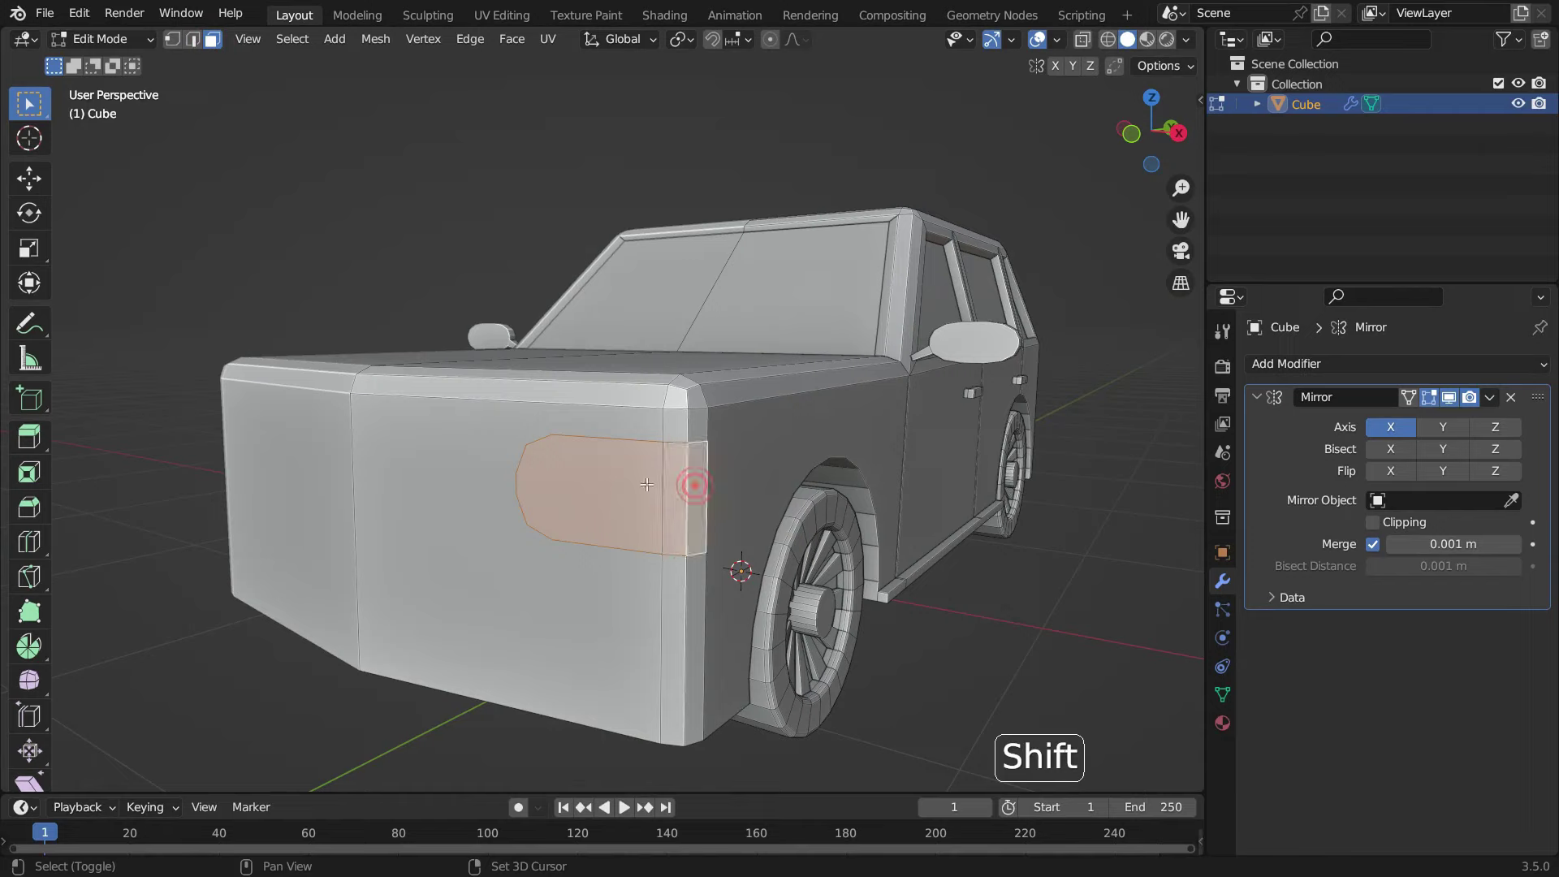
pyautogui.click(367, 45)
pyautogui.moveTo(479, 151)
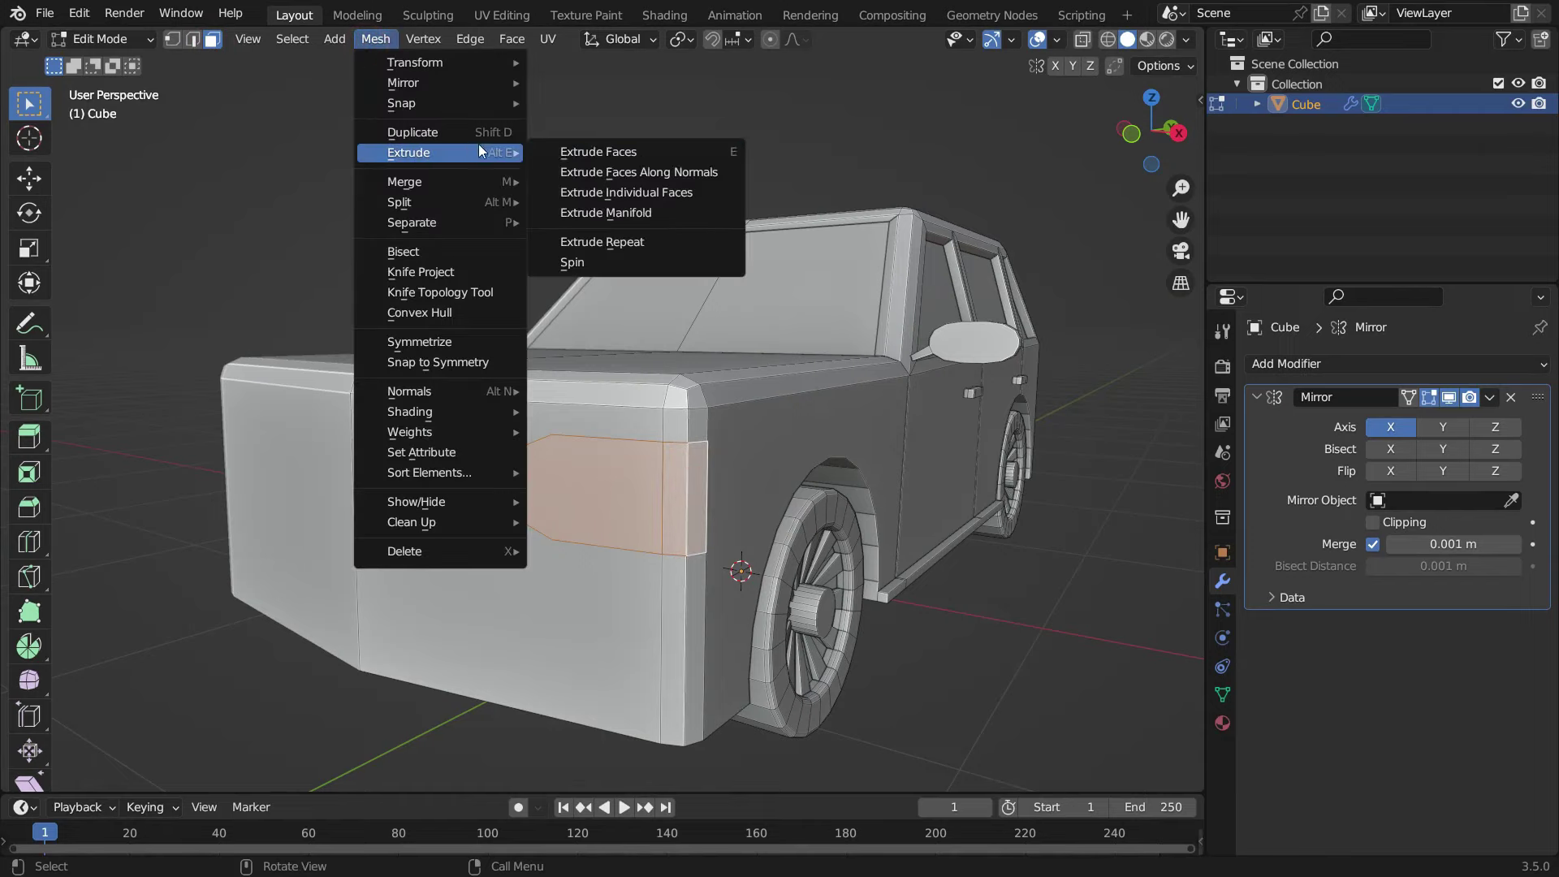
pyautogui.click(606, 169)
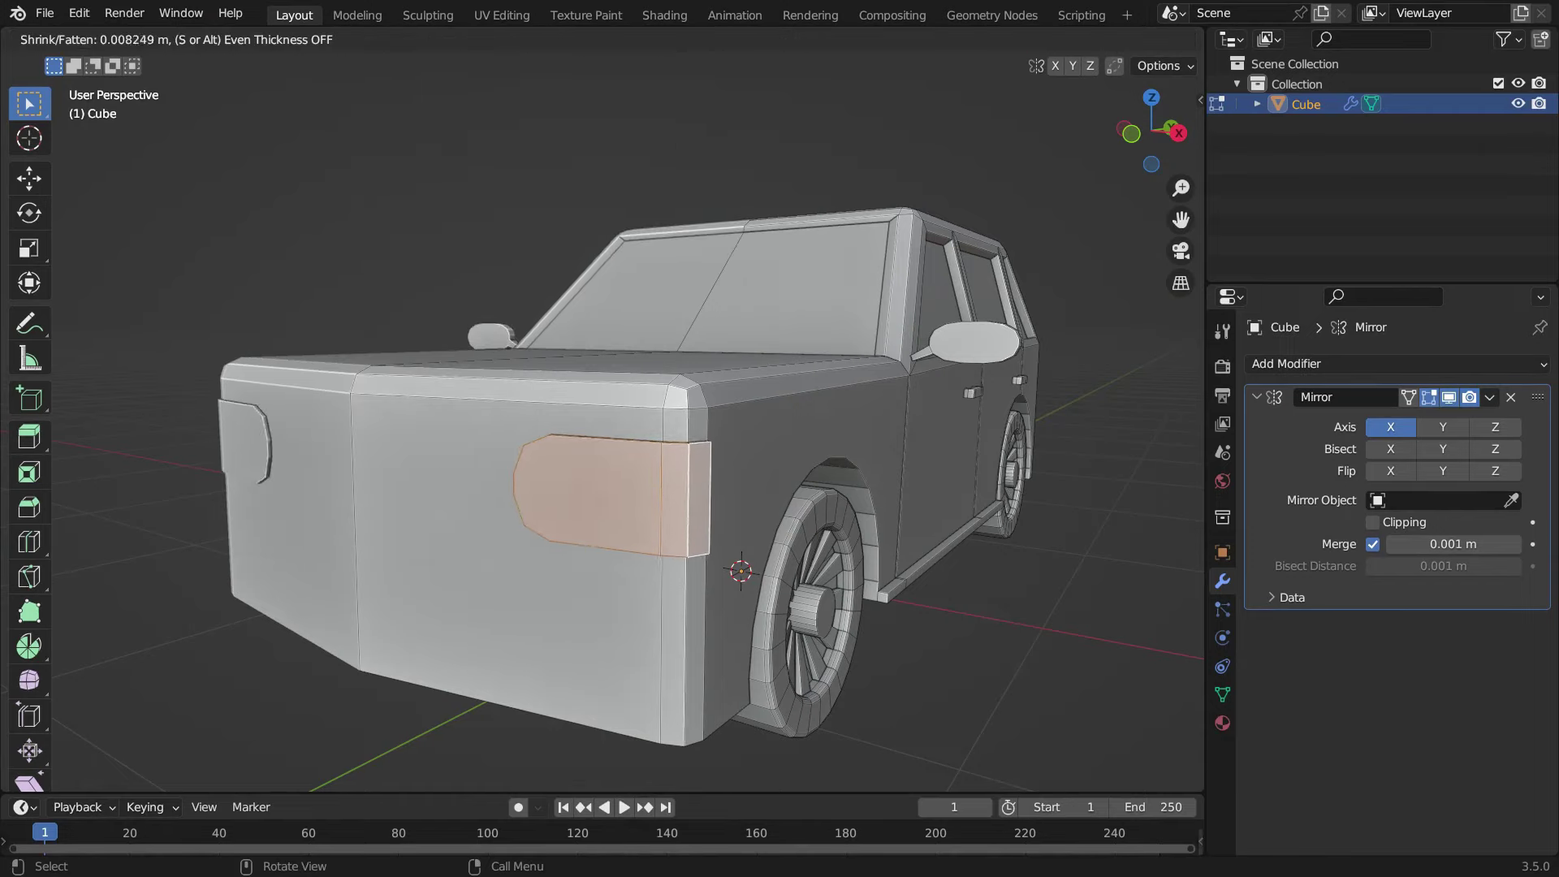
pyautogui.click(597, 440)
pyautogui.moveTo(598, 439); pyautogui.dragTo(644, 494, button='middle')
# - Inset the headlight faces for a rim and move them along Y to set their depth
pyautogui.press('i')
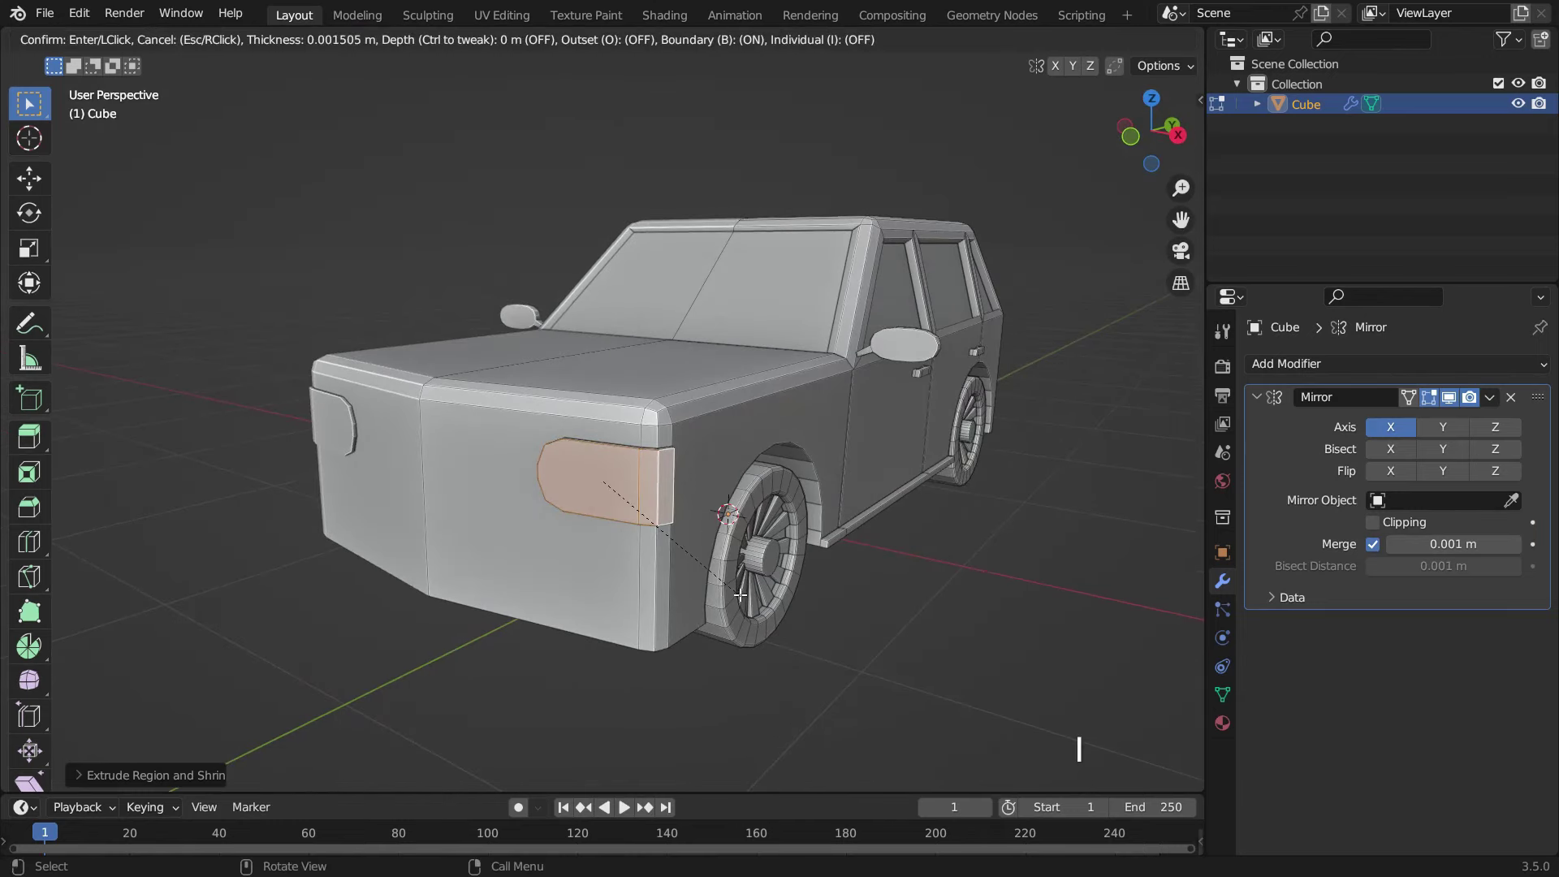
pyautogui.click(738, 593)
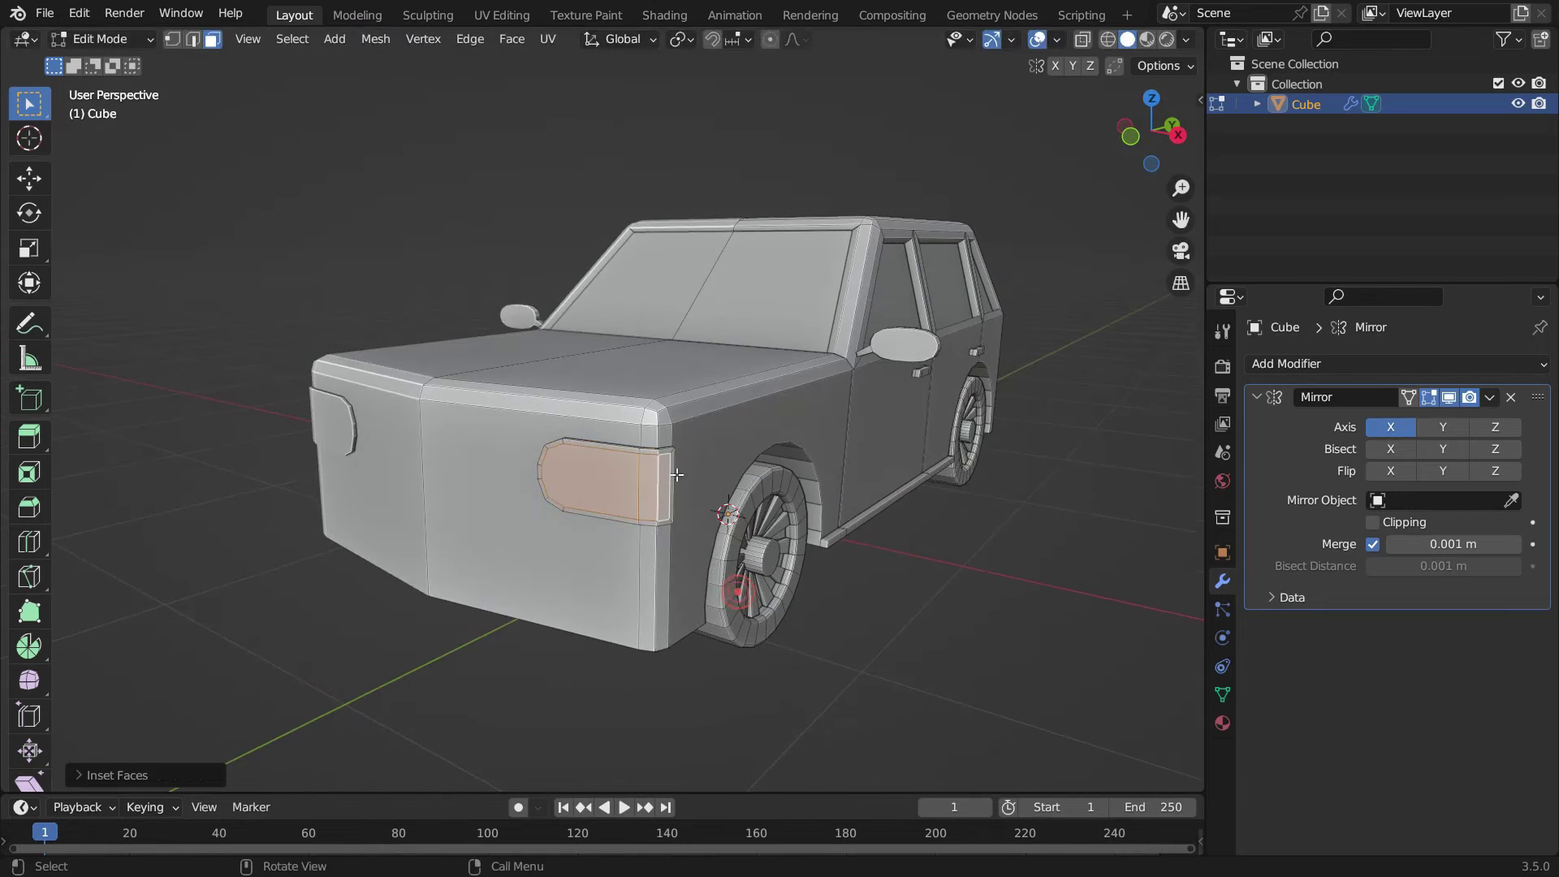
pyautogui.scroll(1, 703, 509)
pyautogui.press('g')
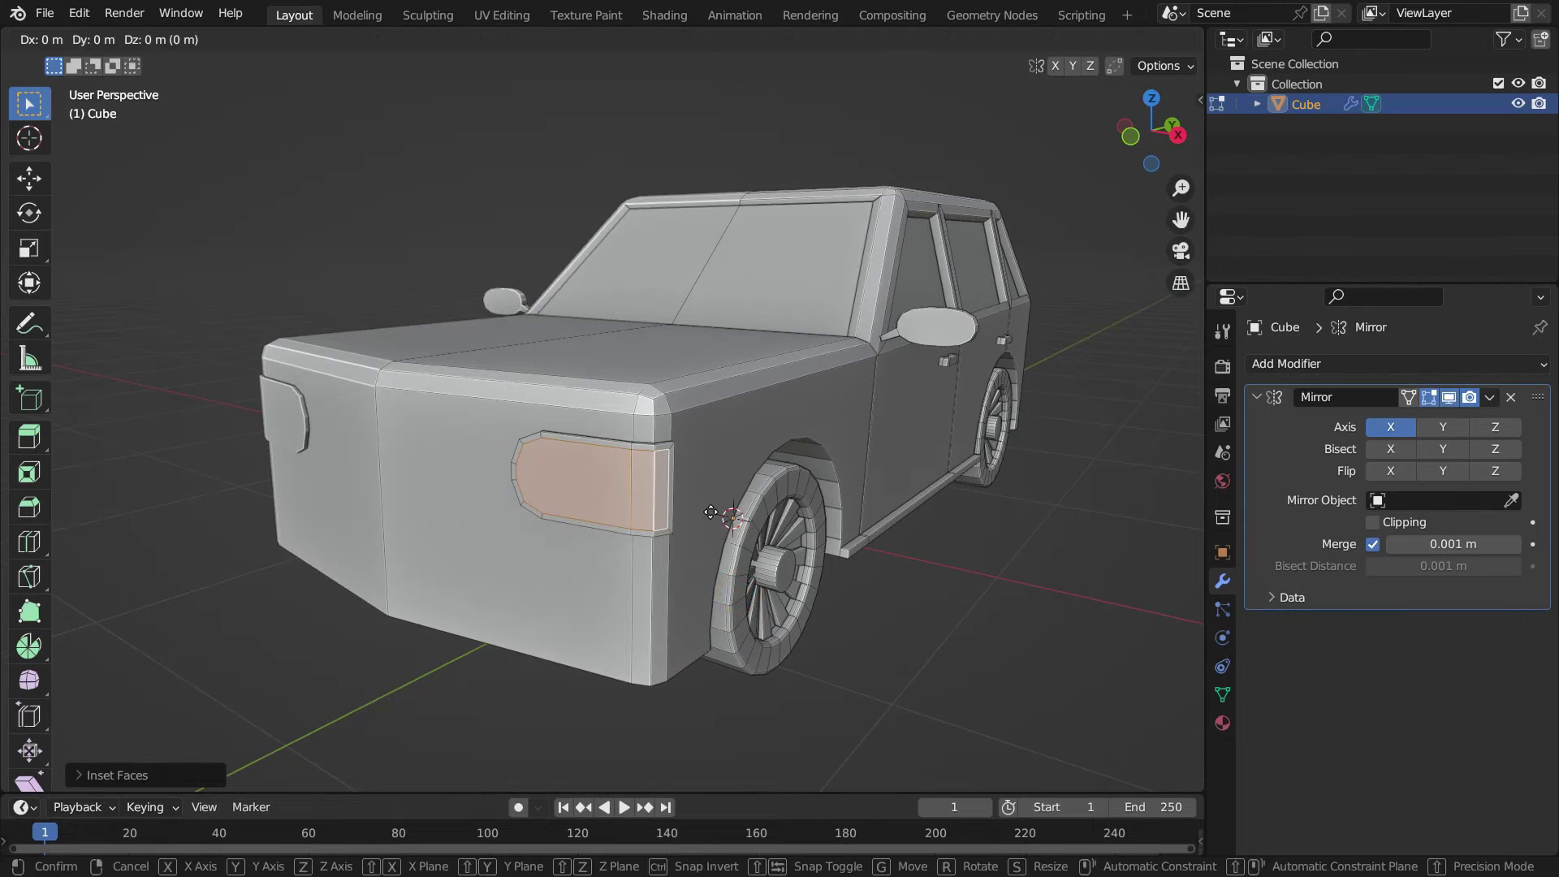
pyautogui.press('y')
pyautogui.click(714, 520)
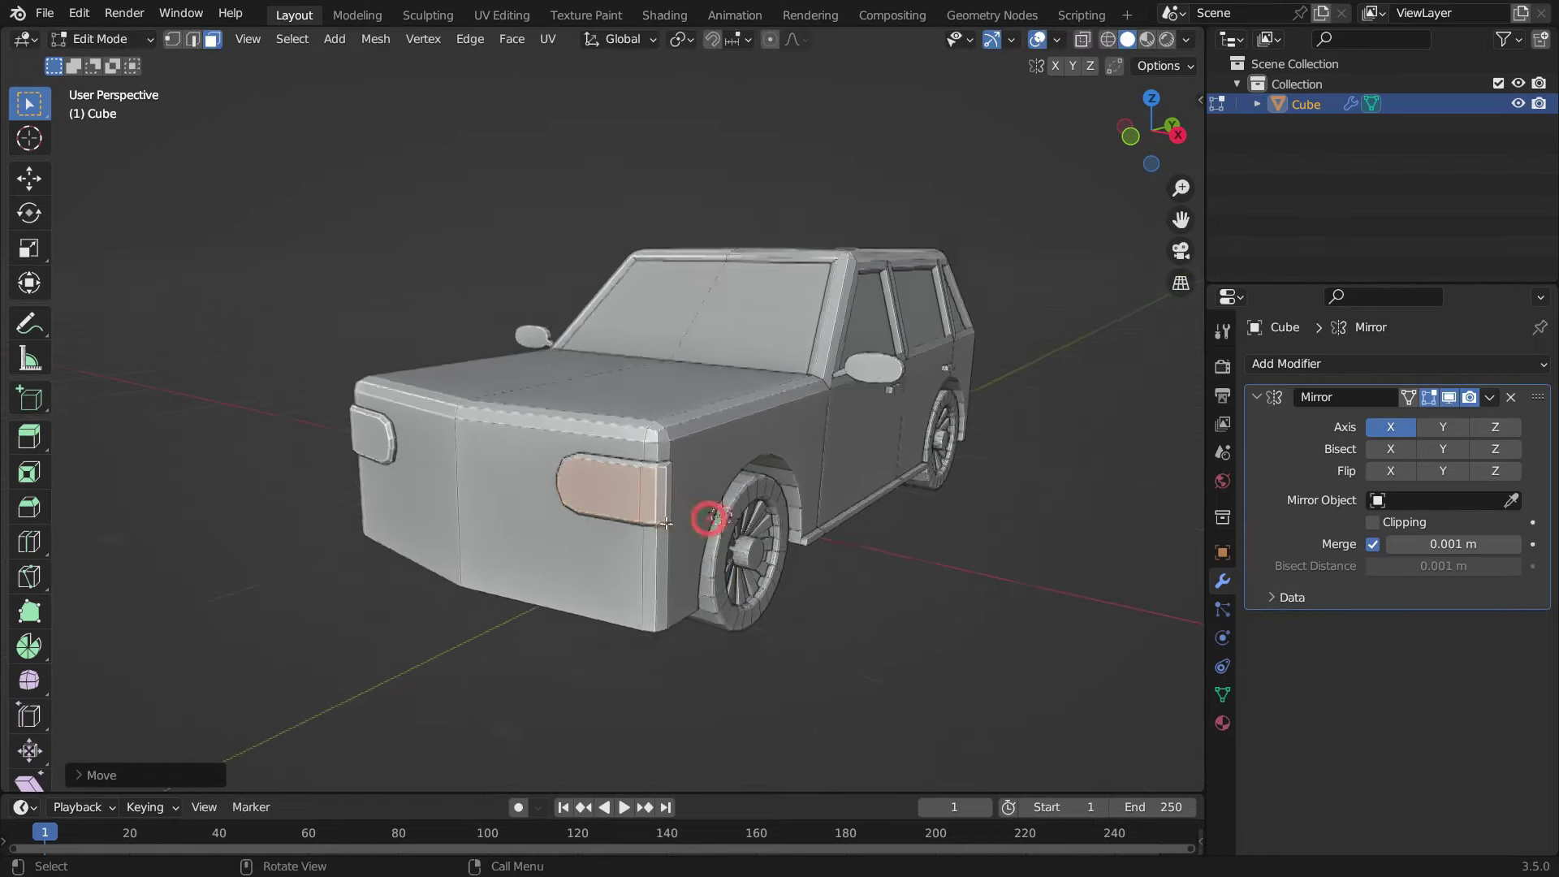
pyautogui.scroll(-3, 735, 533)
pyautogui.moveTo(735, 533); pyautogui.dragTo(861, 641, button='middle')
pyautogui.scroll(2, 861, 641)
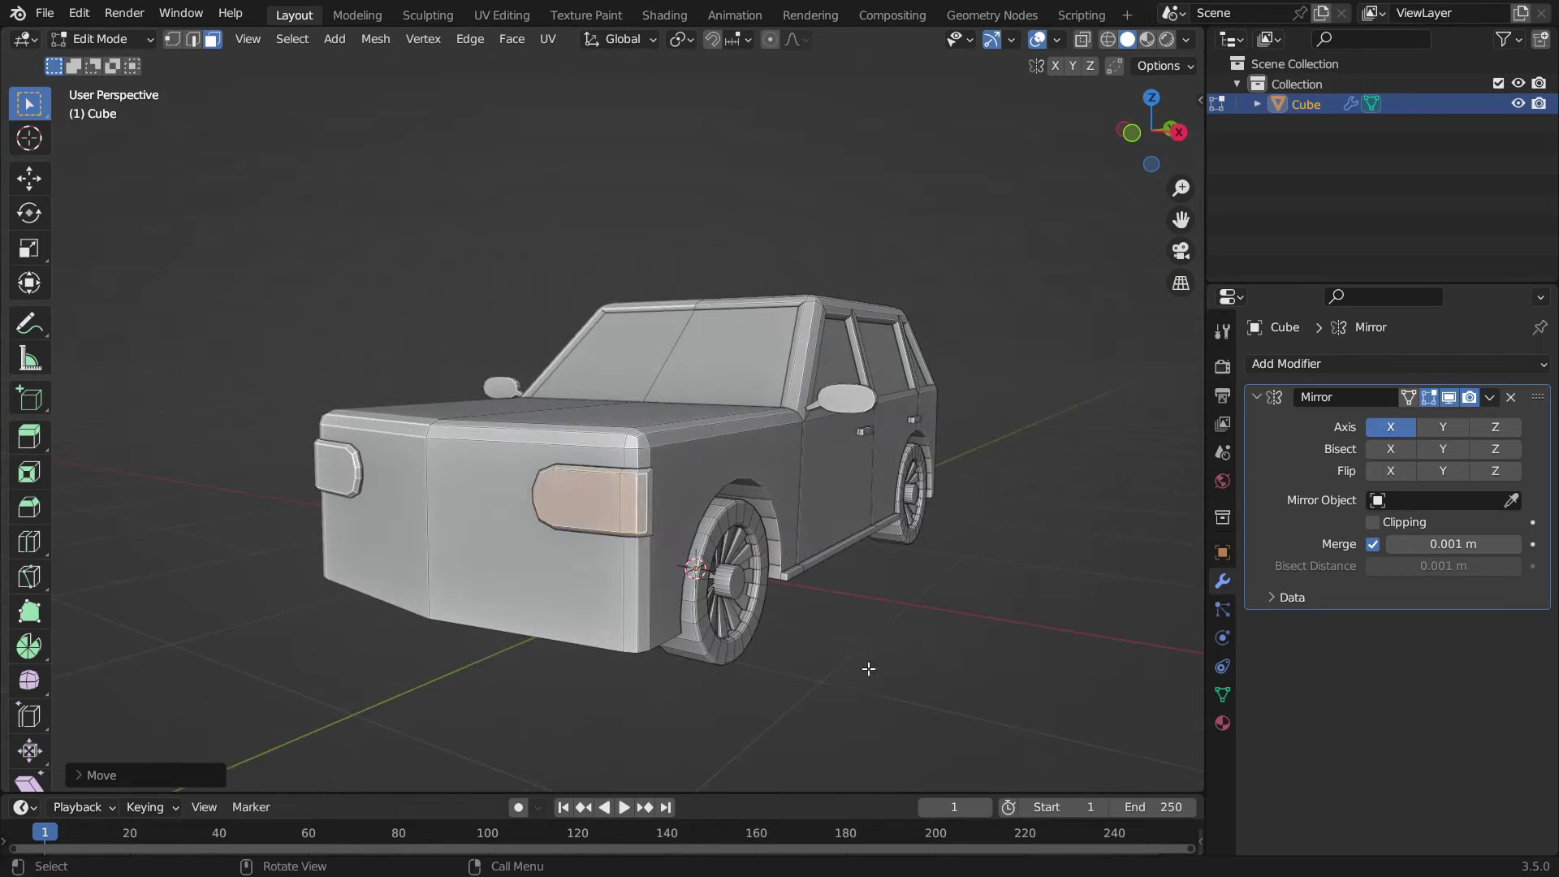
pyautogui.click(870, 651)
pyautogui.scroll(-3, 647, 559)
pyautogui.moveTo(647, 558); pyautogui.dragTo(742, 498, button='middle')
pyautogui.scroll(3, 742, 498)
# - Duplicate the rear corner faces in place and squash the copy along Z into a band
pyautogui.click(597, 491)
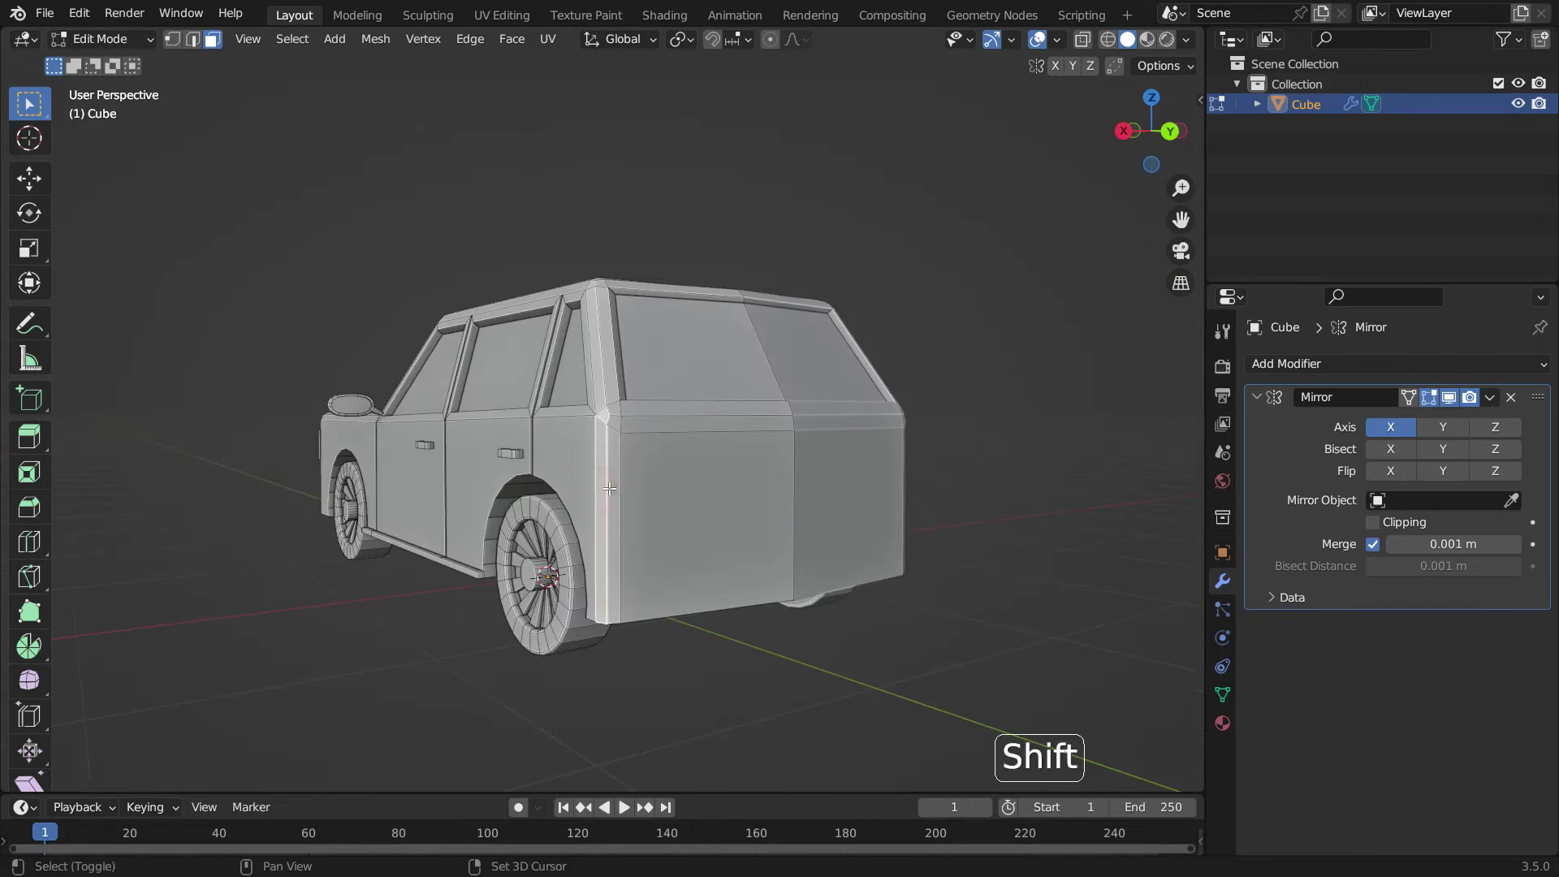
pyautogui.keyDown('shift'); pyautogui.click(650, 492); pyautogui.keyUp('shift')
pyautogui.hotkey('shift', 'd')
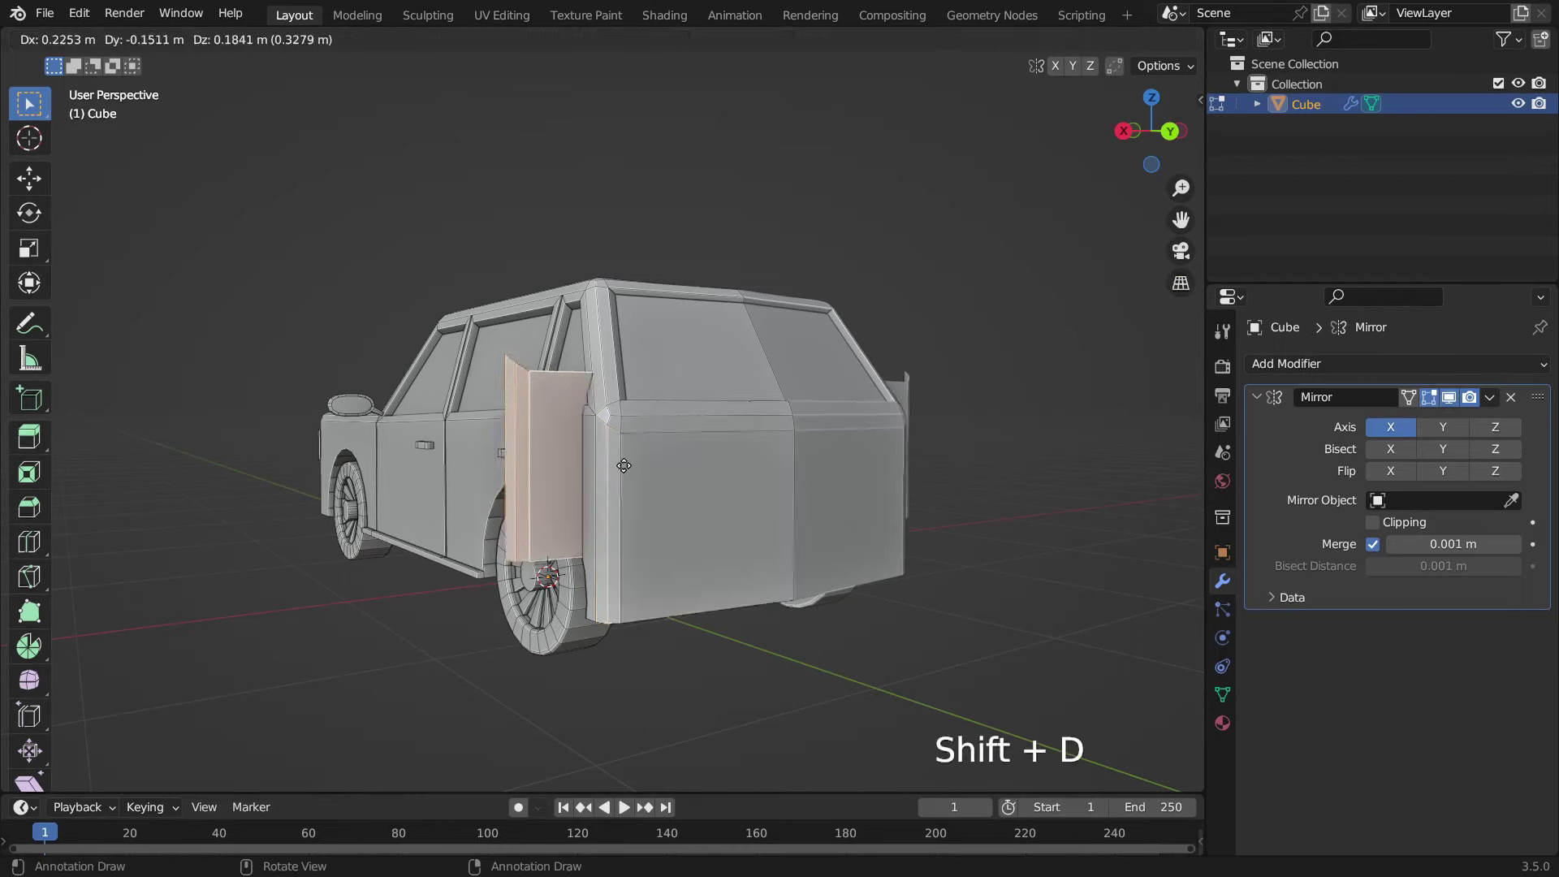
pyautogui.rightClick(699, 524)
pyautogui.press('s')
pyautogui.press('z')
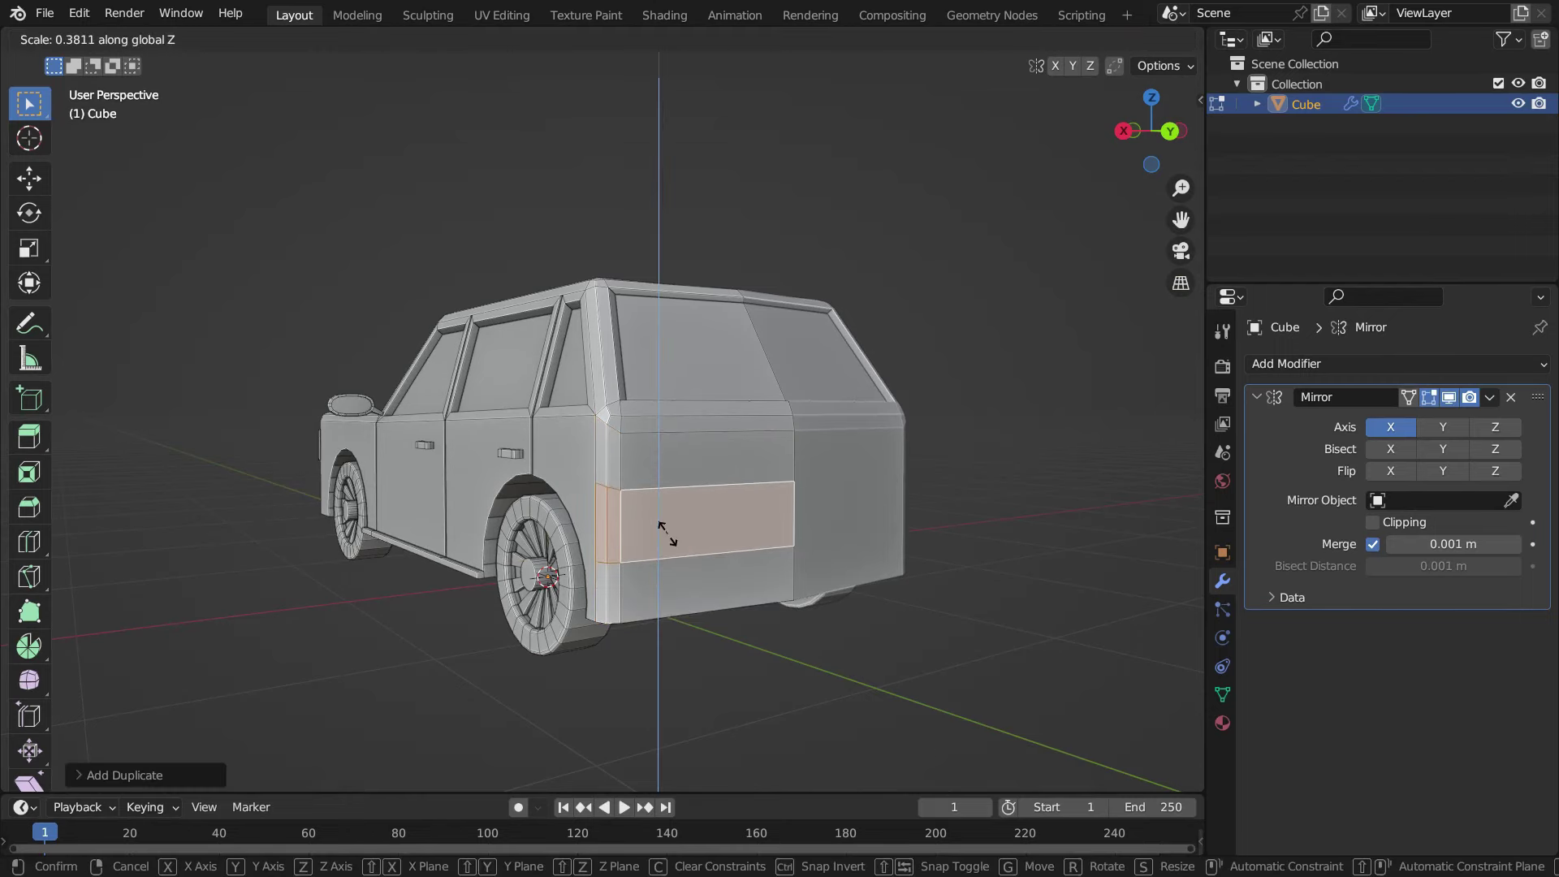
pyautogui.click(667, 533)
pyautogui.scroll(2, 801, 543)
# - In Edge select, slide one vertical edge of the band and scale both vertical edges
pyautogui.click(192, 39)
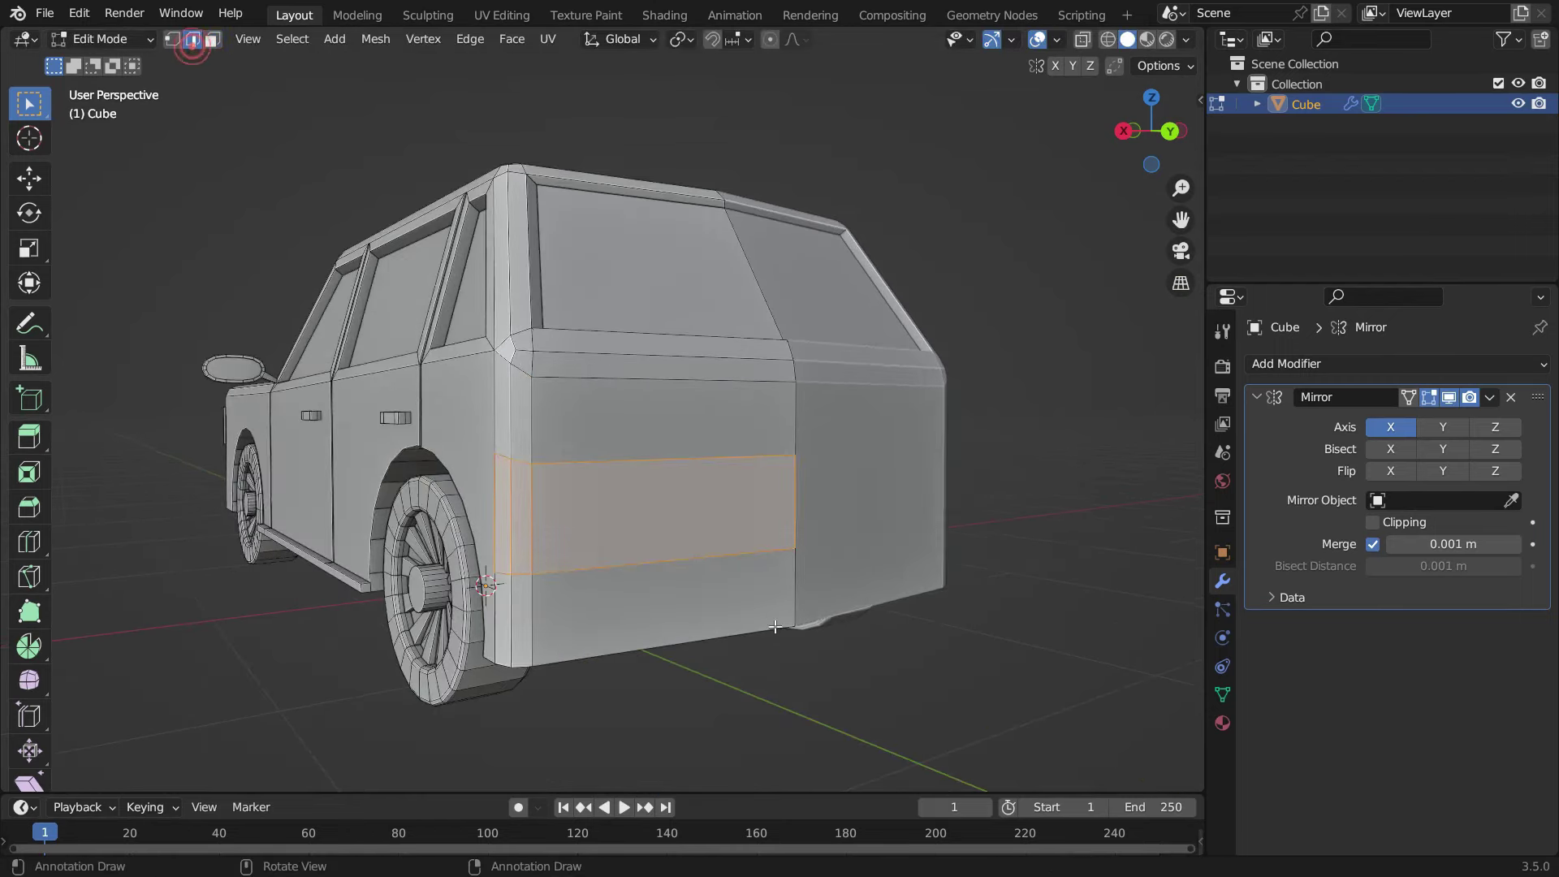
pyautogui.click(795, 505)
pyautogui.press('g')
pyautogui.press('g')
pyautogui.click(747, 581)
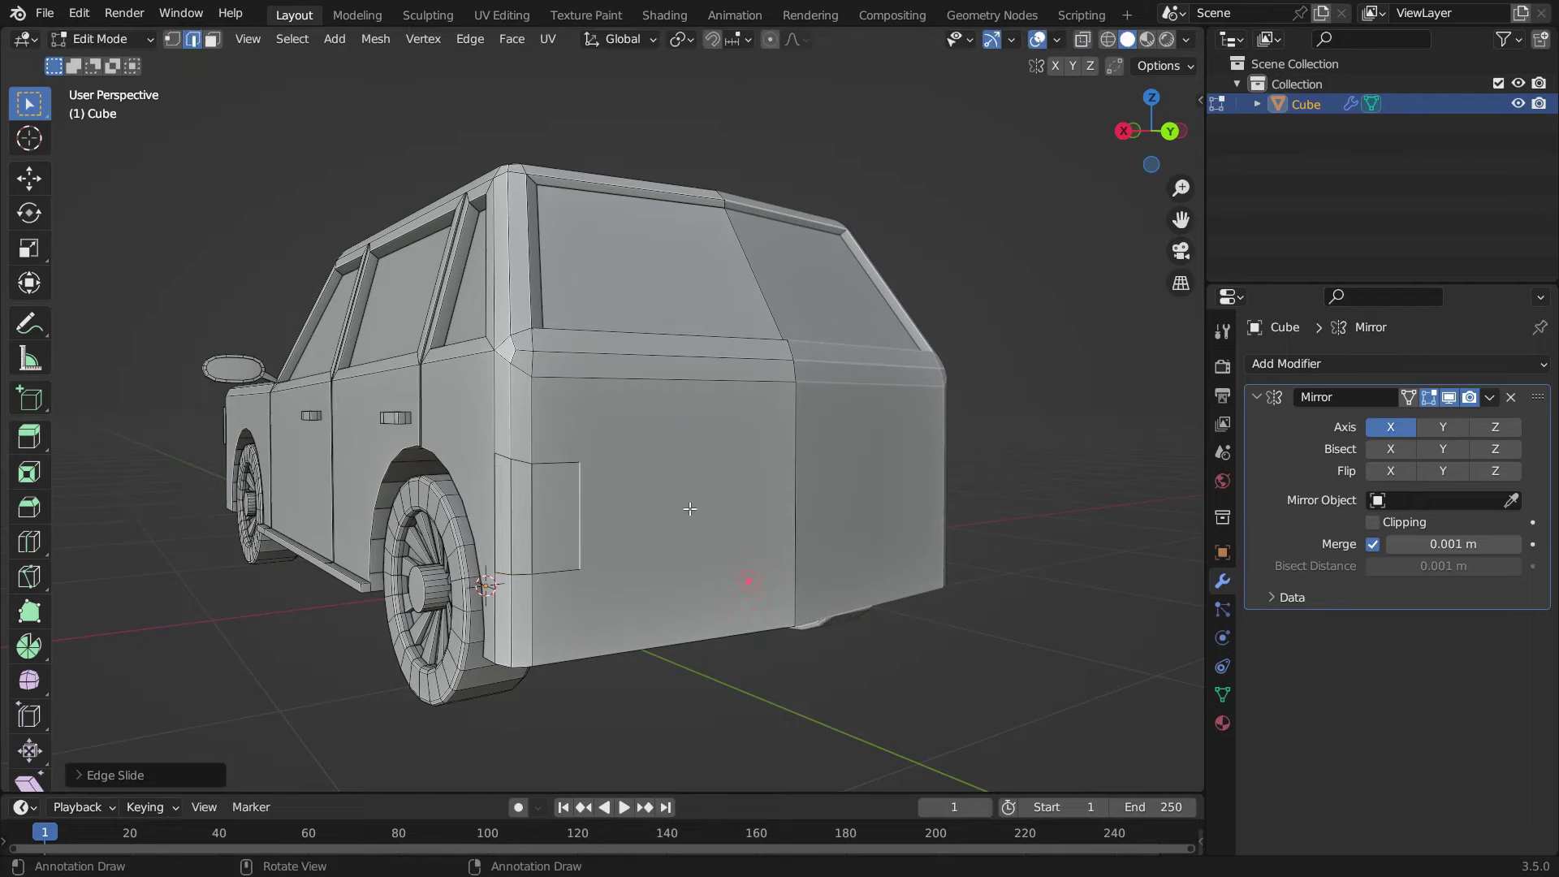
pyautogui.keyDown('shift'); pyautogui.click(502, 459); pyautogui.keyUp('shift')
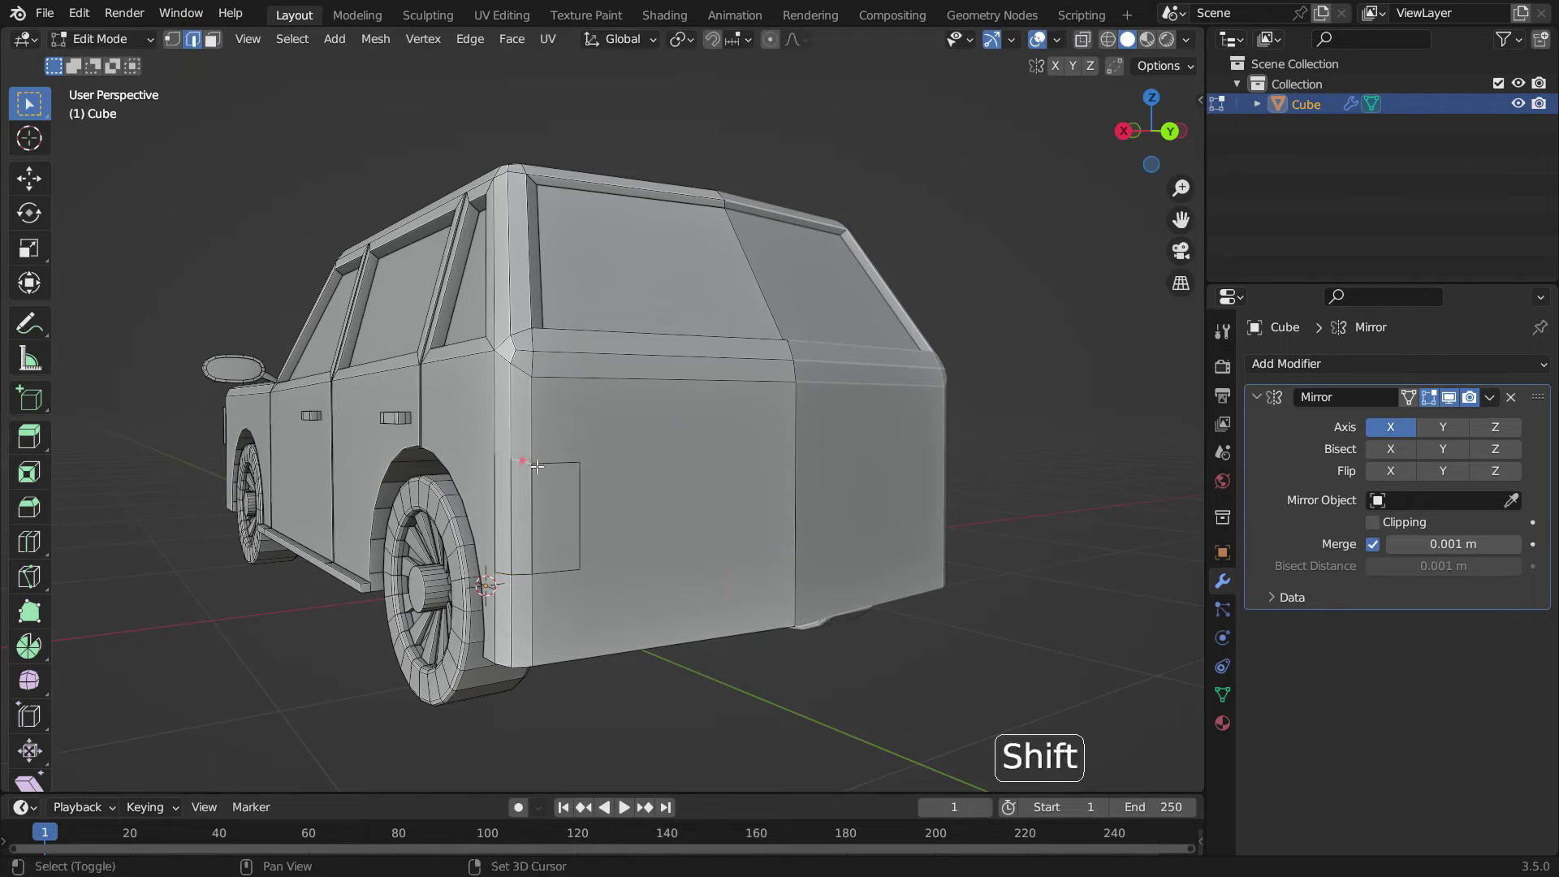
pyautogui.press('s')
pyautogui.click(623, 505)
# - Select the square and strip faces on the rear corner and raise them along Z
pyautogui.click(212, 39)
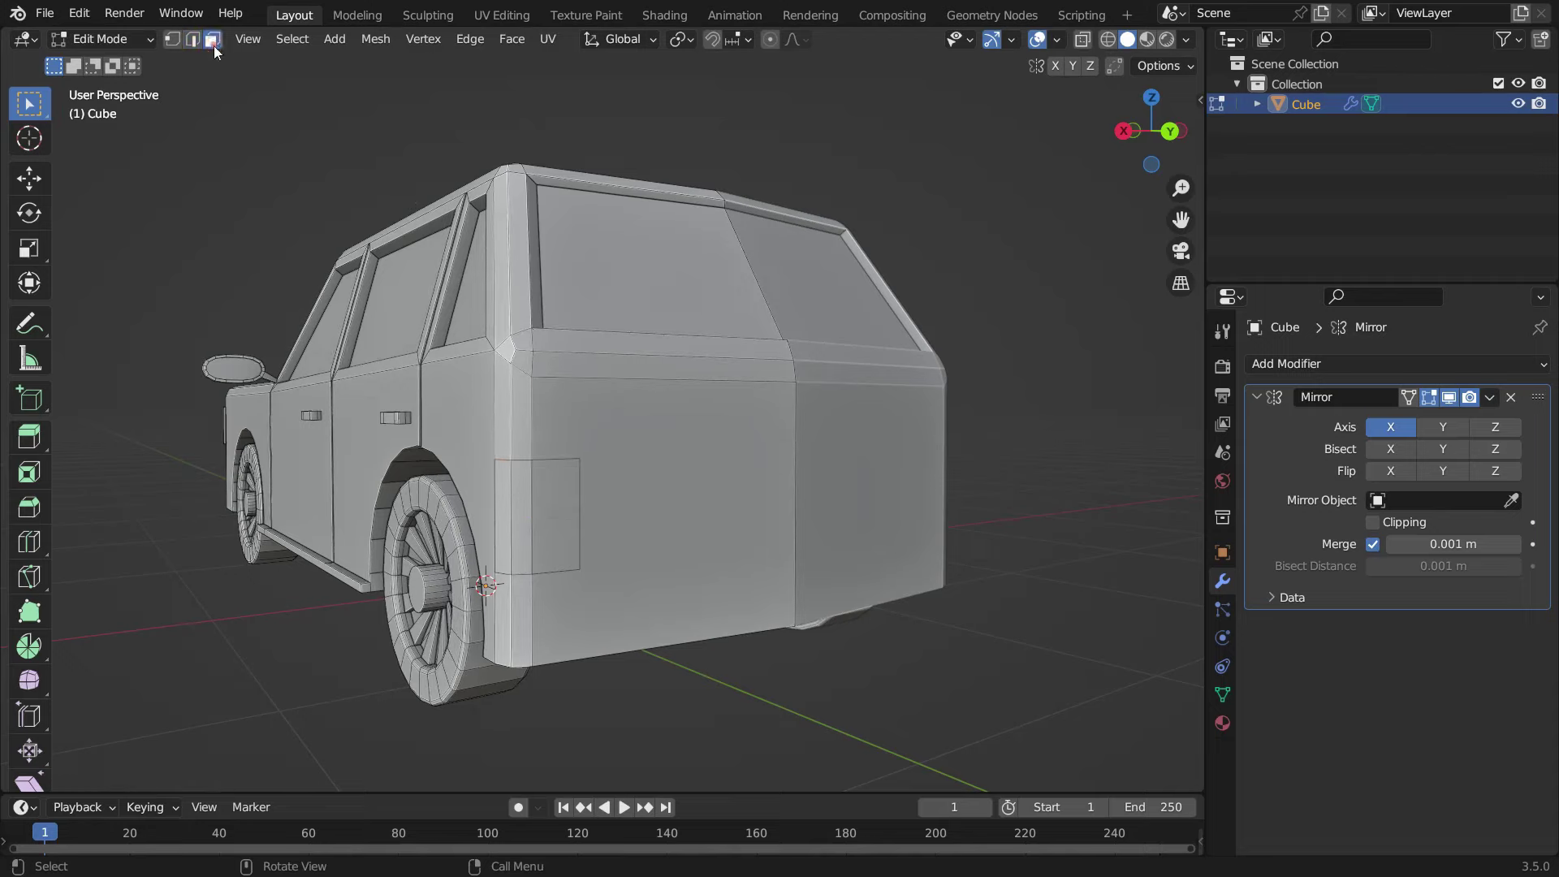
pyautogui.click(555, 516)
pyautogui.keyDown('shift'); pyautogui.click(526, 505); pyautogui.keyUp('shift')
pyautogui.keyDown('shift'); pyautogui.click(501, 509); pyautogui.keyUp('shift')
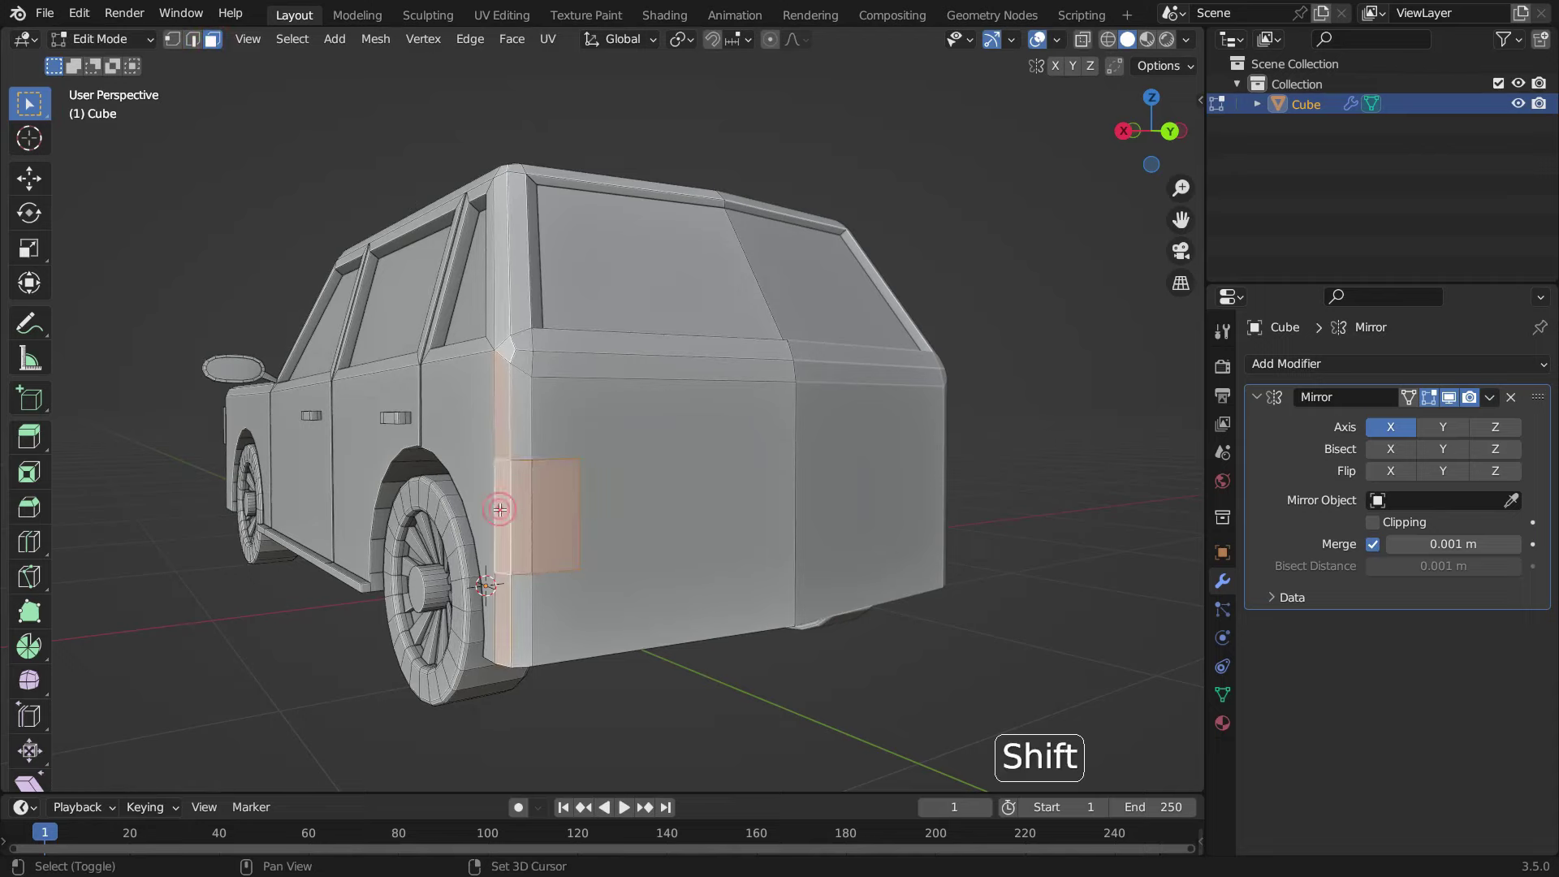
pyautogui.keyDown('shift'); pyautogui.click(505, 474); pyautogui.keyUp('shift')
pyautogui.press('g')
pyautogui.press('z')
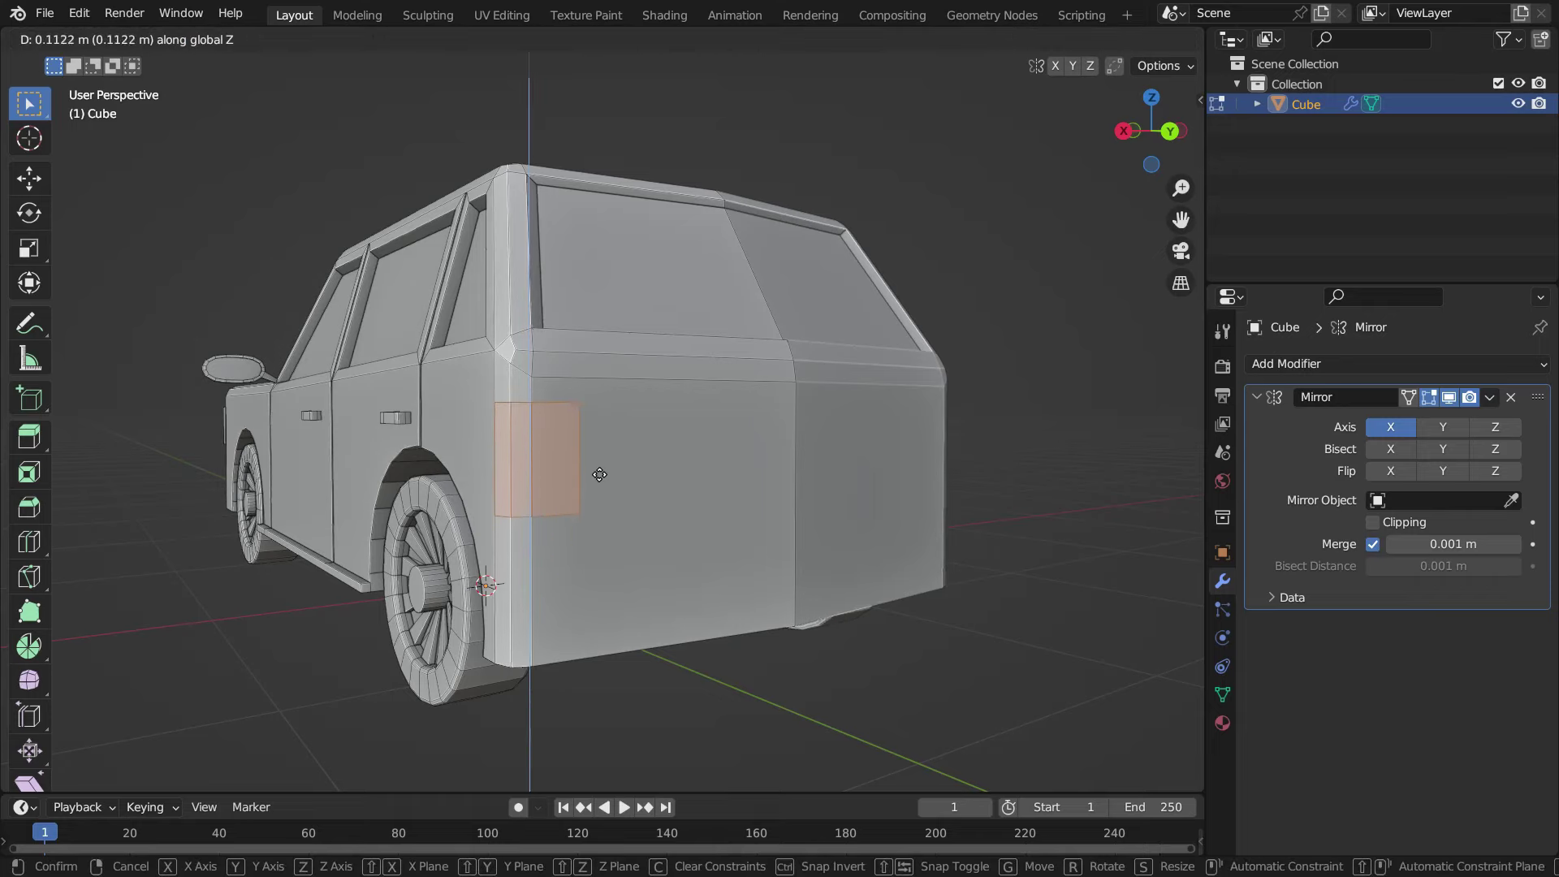
pyautogui.click(616, 458)
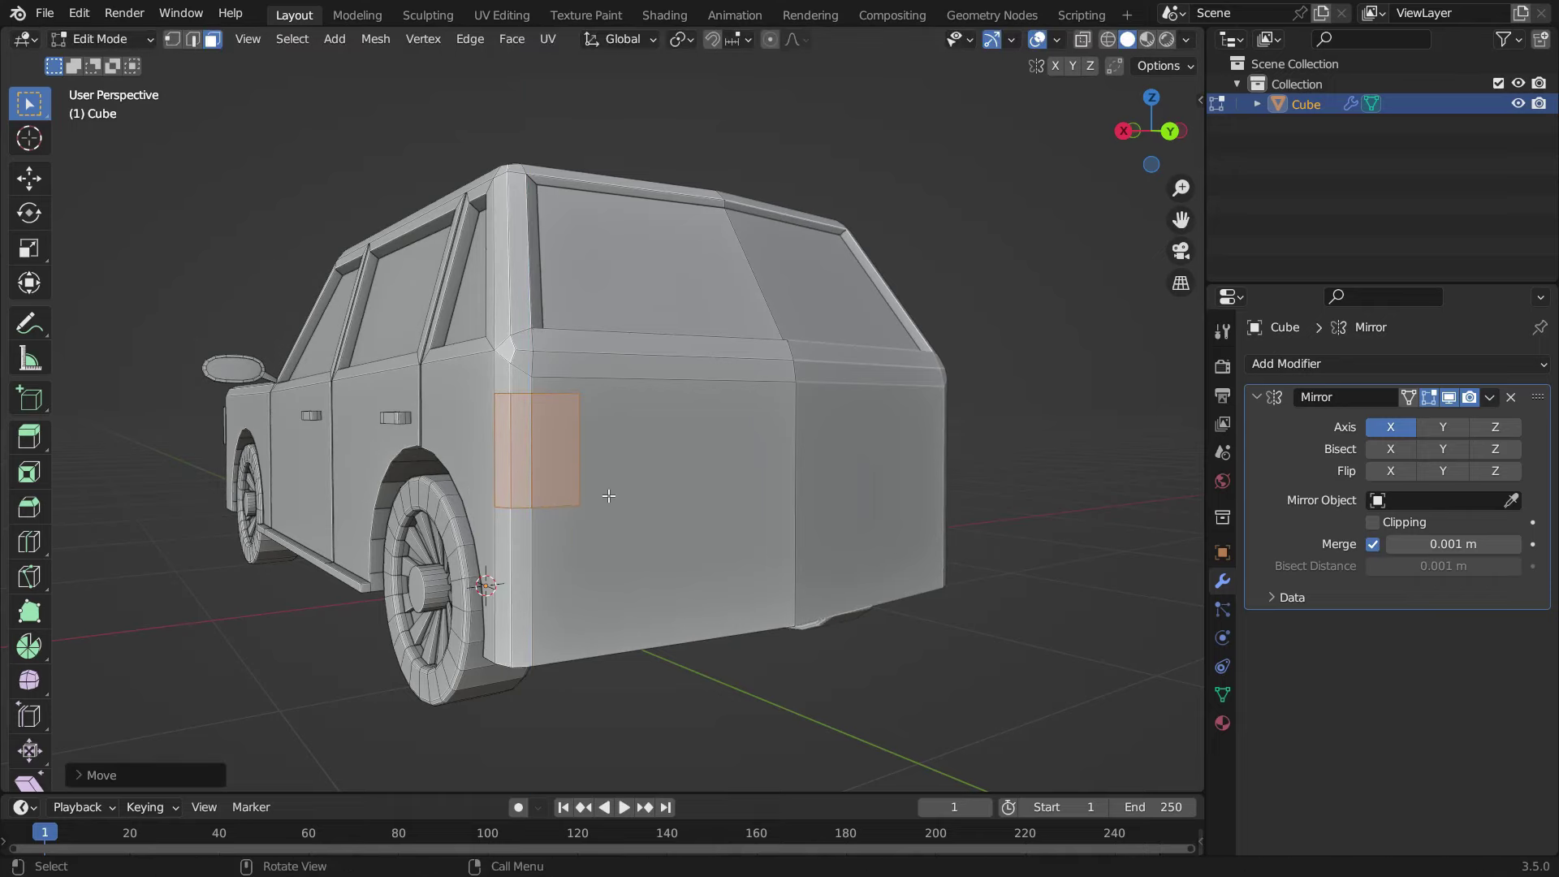
# - Extrude the taillight faces outward along their normals
pyautogui.click(393, 41)
pyautogui.moveTo(424, 152)
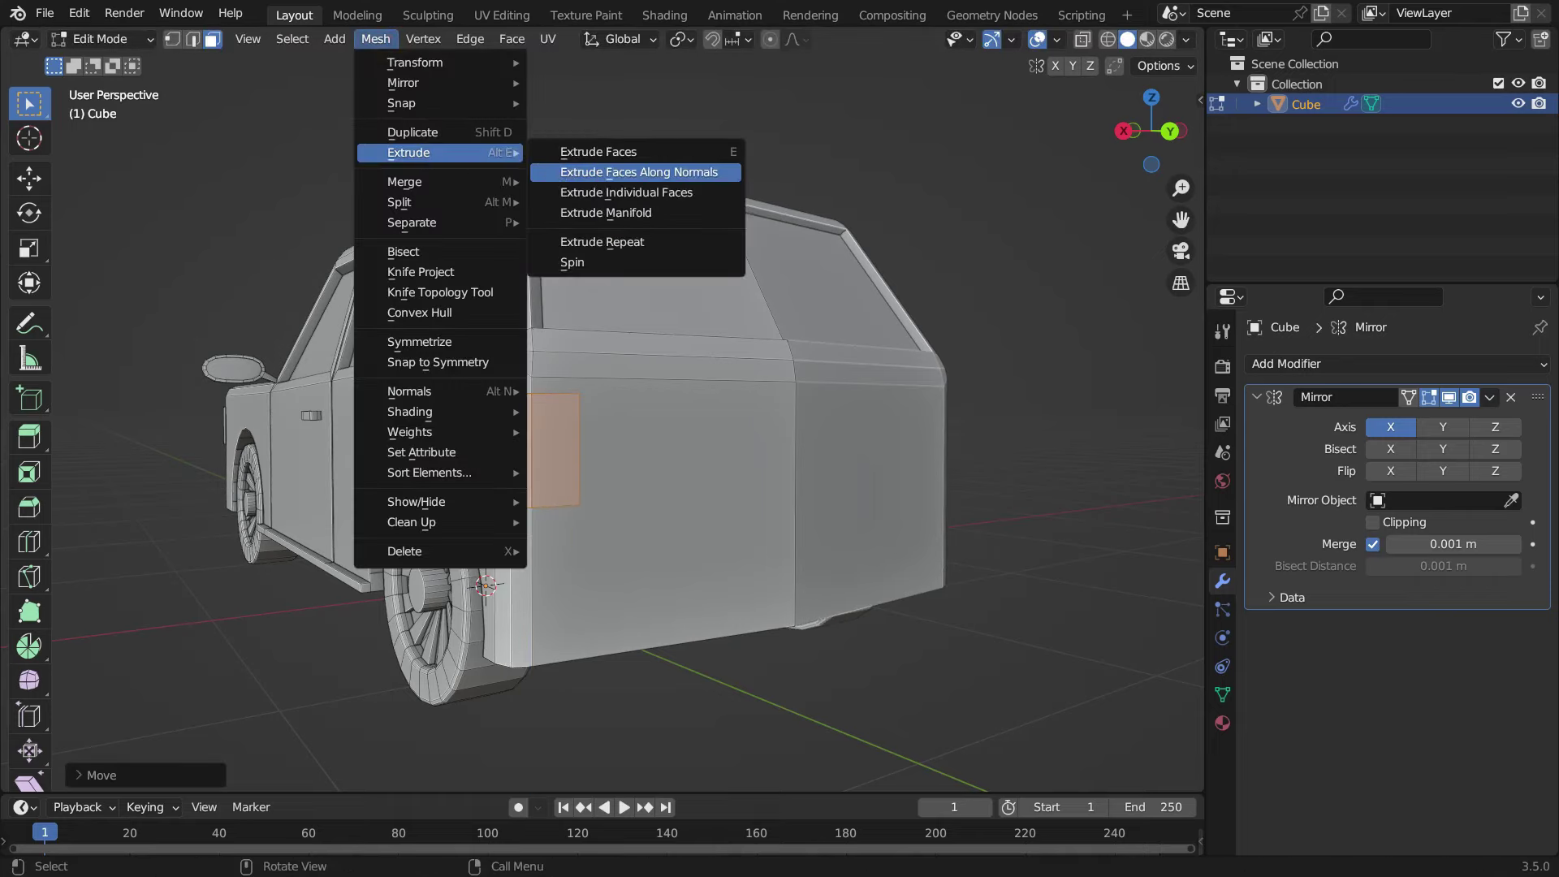
pyautogui.click(639, 172)
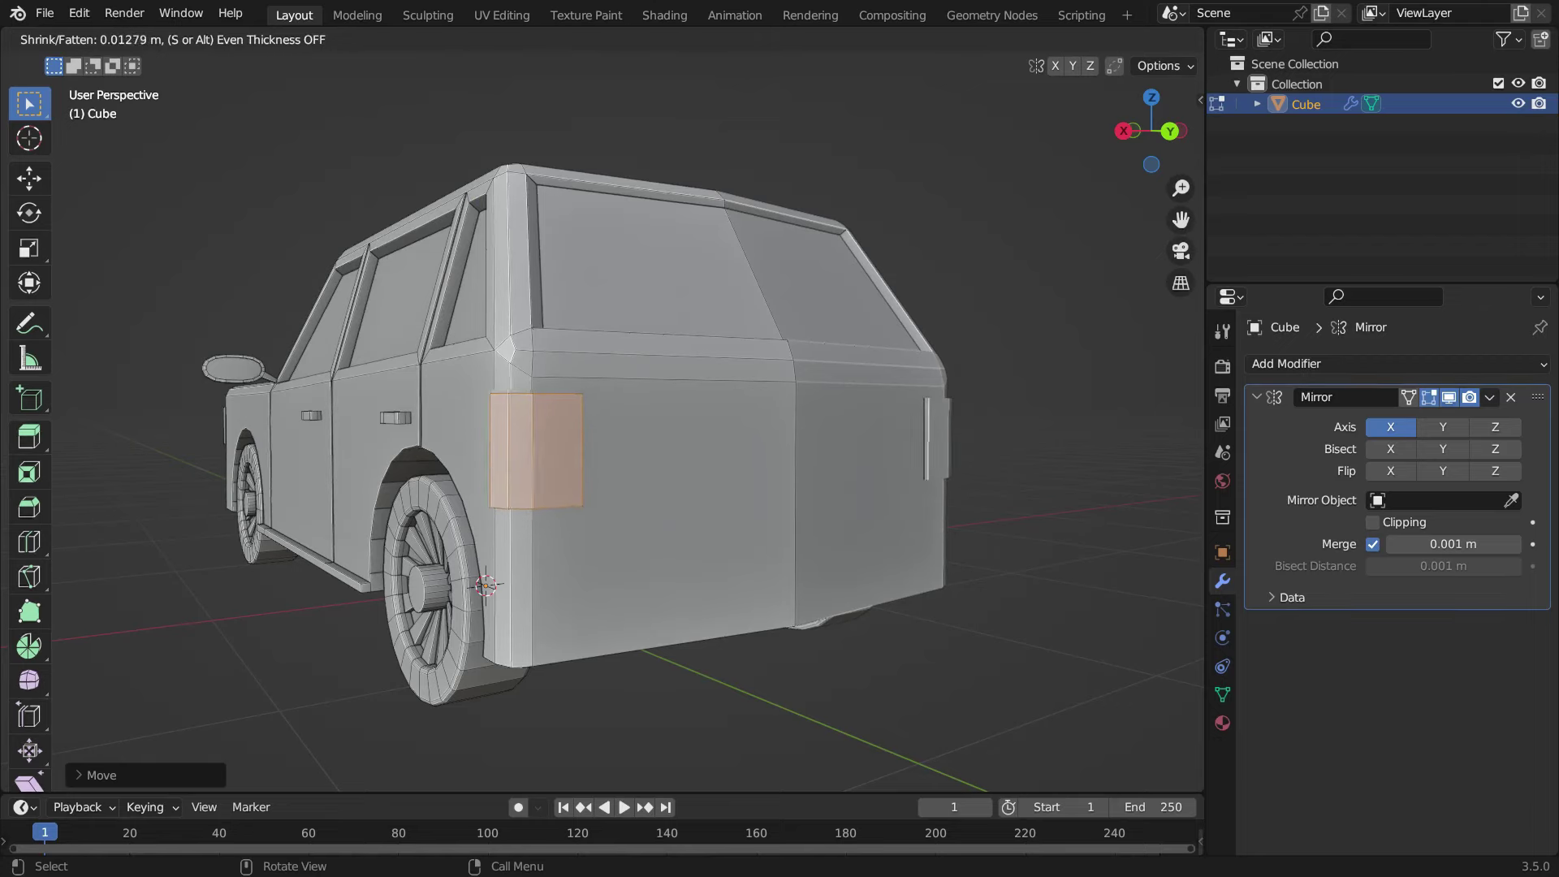
pyautogui.click(685, 167)
pyautogui.moveTo(686, 168); pyautogui.dragTo(727, 510, button='middle')
# - Inset the taillight face and move it along Y to set its depth
pyautogui.press('i')
pyautogui.click(637, 484)
pyautogui.press('g')
pyautogui.press('y')
pyautogui.click(635, 504)
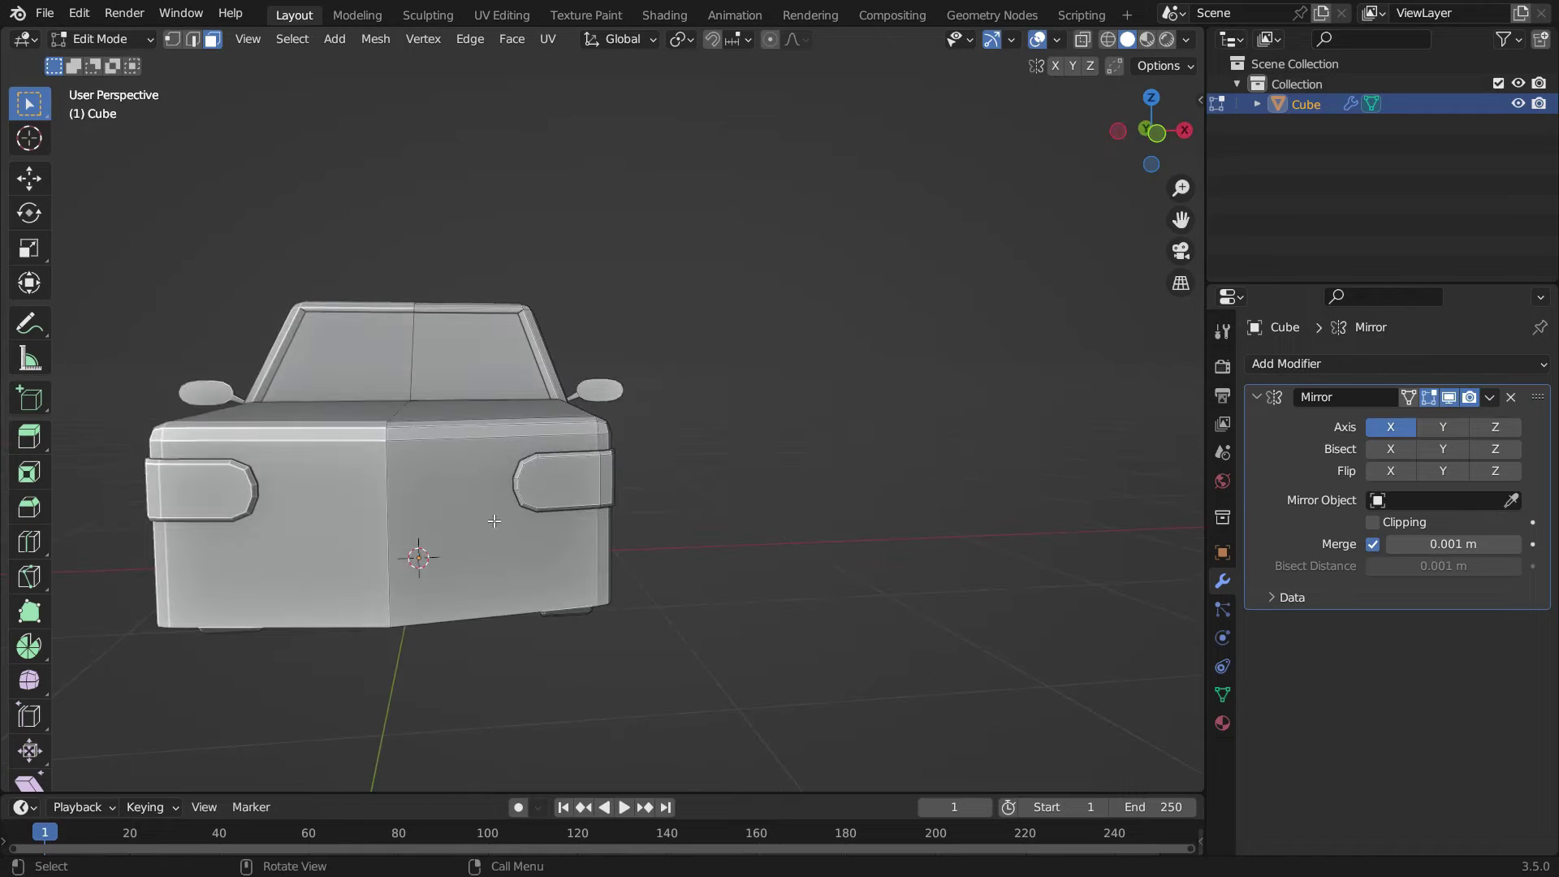
# - Extrude the front panel face beside the centre line in place, cancelling the height resize
pyautogui.click(494, 520)
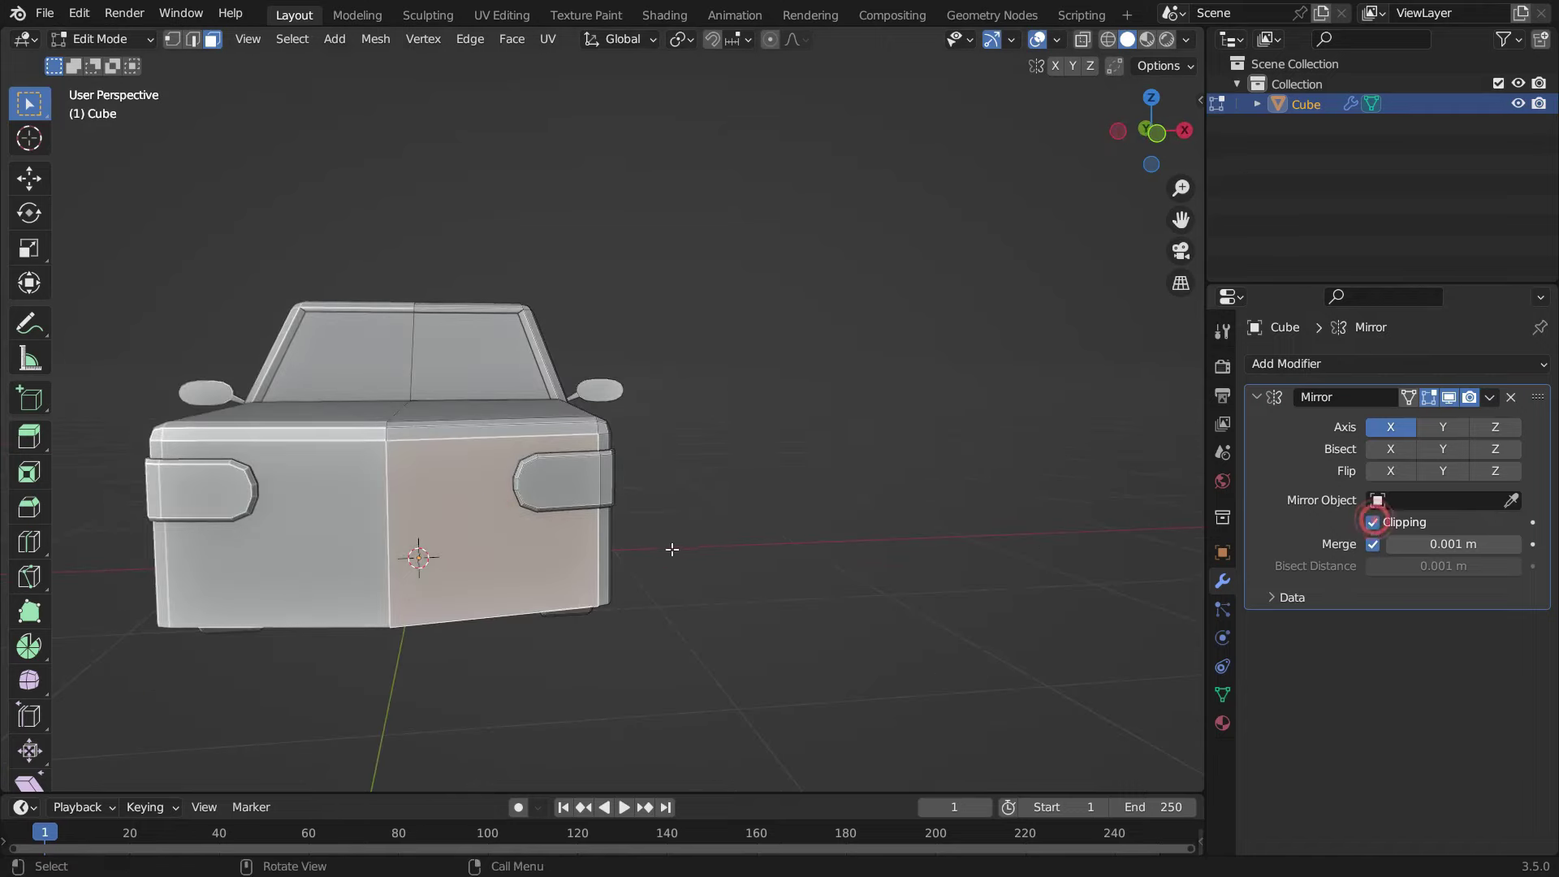
pyautogui.scroll(1, 673, 550)
pyautogui.press('e')
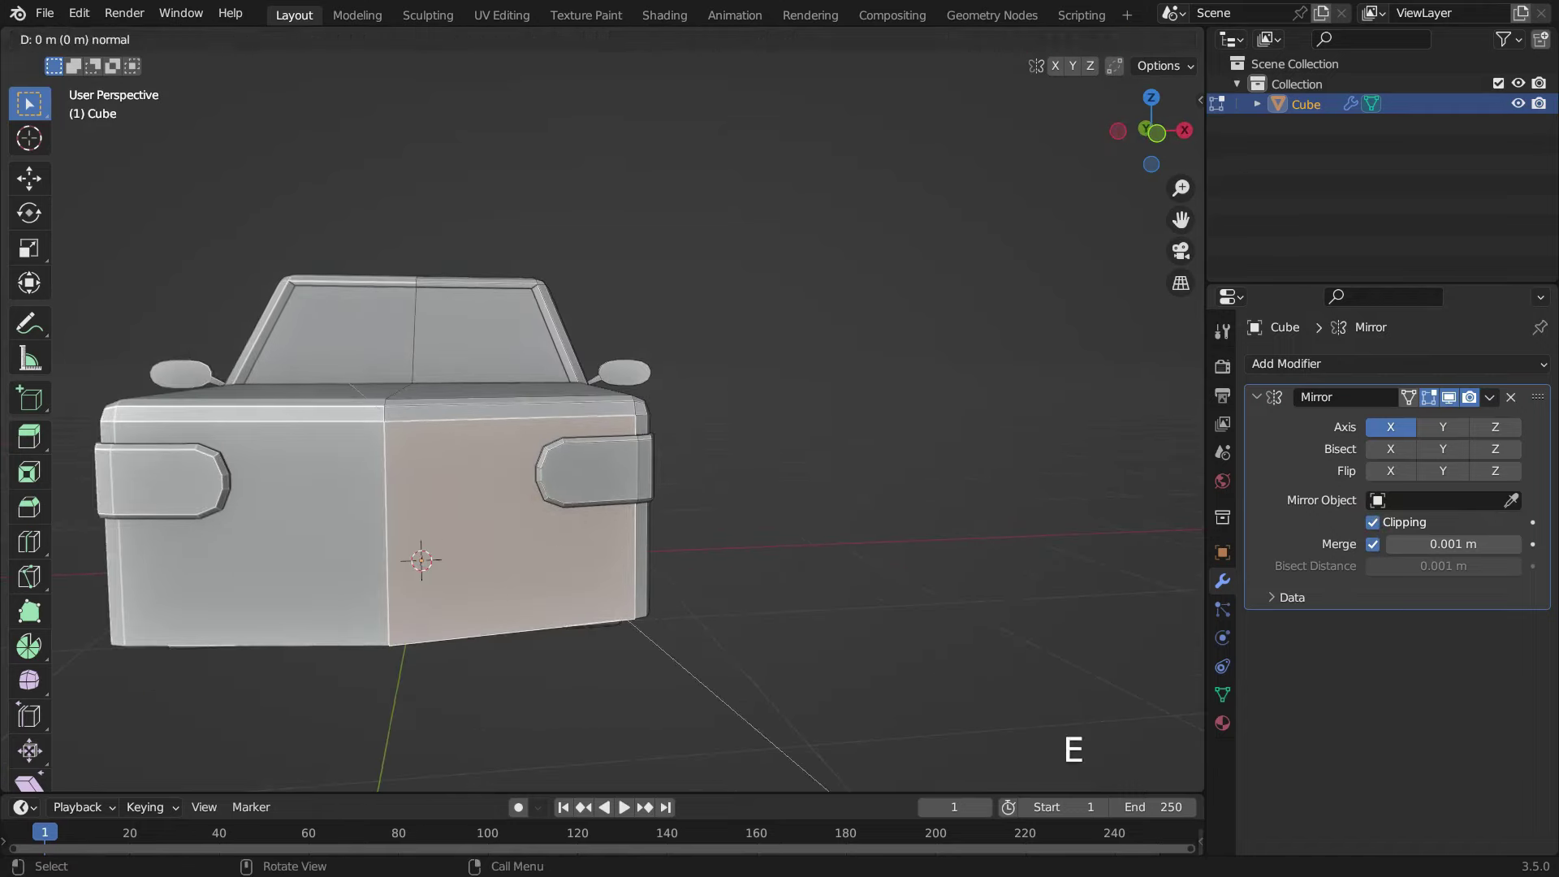
pyautogui.press('Return')
pyautogui.press('s')
pyautogui.press('z')
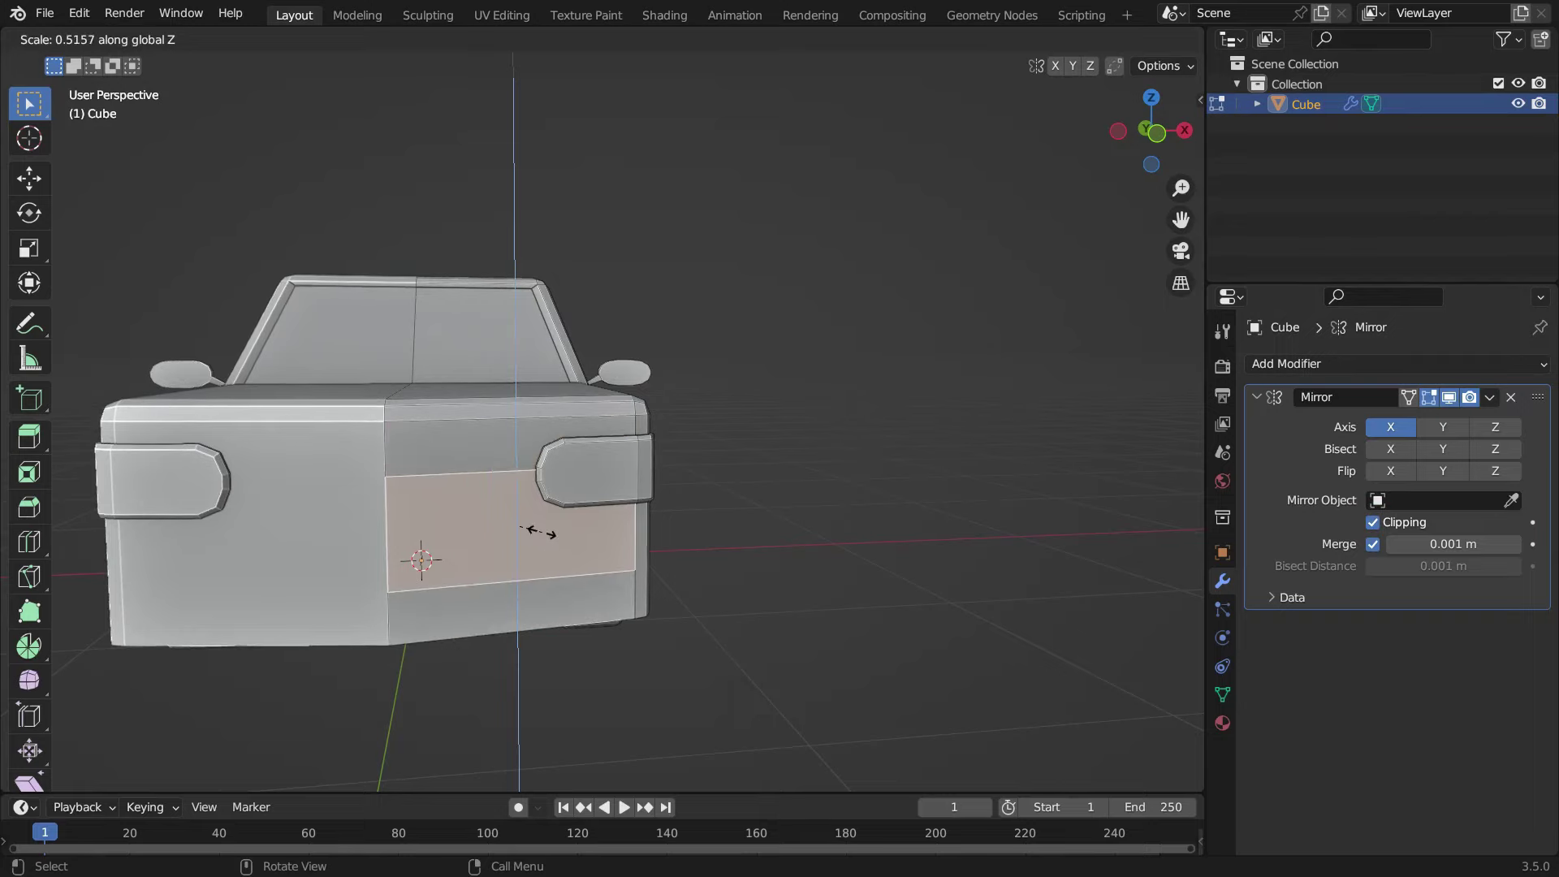
pyautogui.rightClick(536, 528)
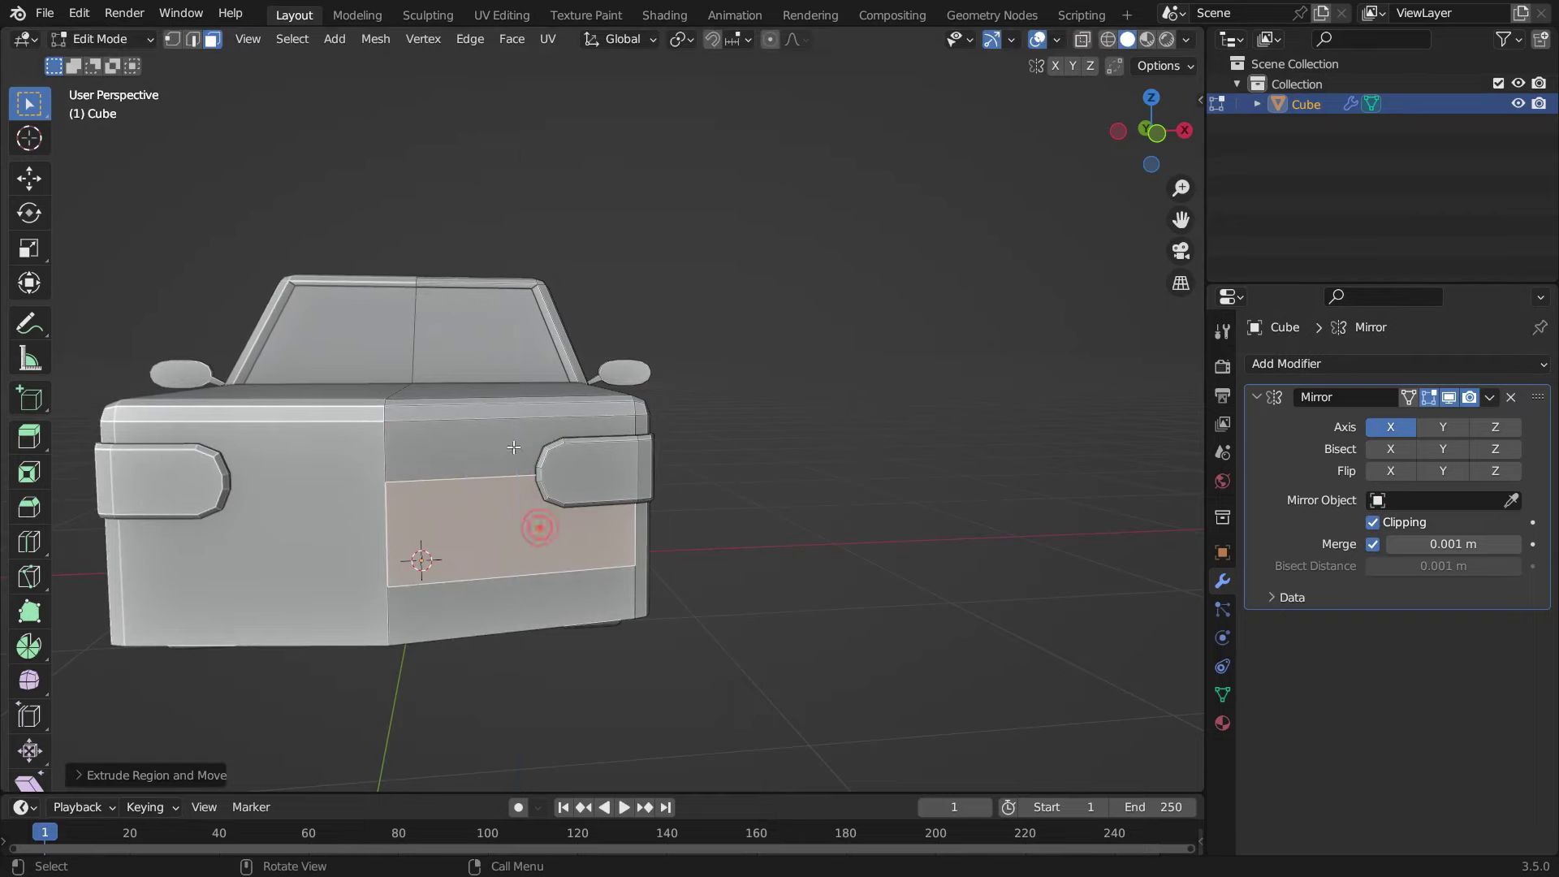
# - Edge-slide the panel's outer vertical edge inward to set the grille opening's width
pyautogui.click(193, 39)
pyautogui.click(640, 540)
pyautogui.press('g')
pyautogui.press('g')
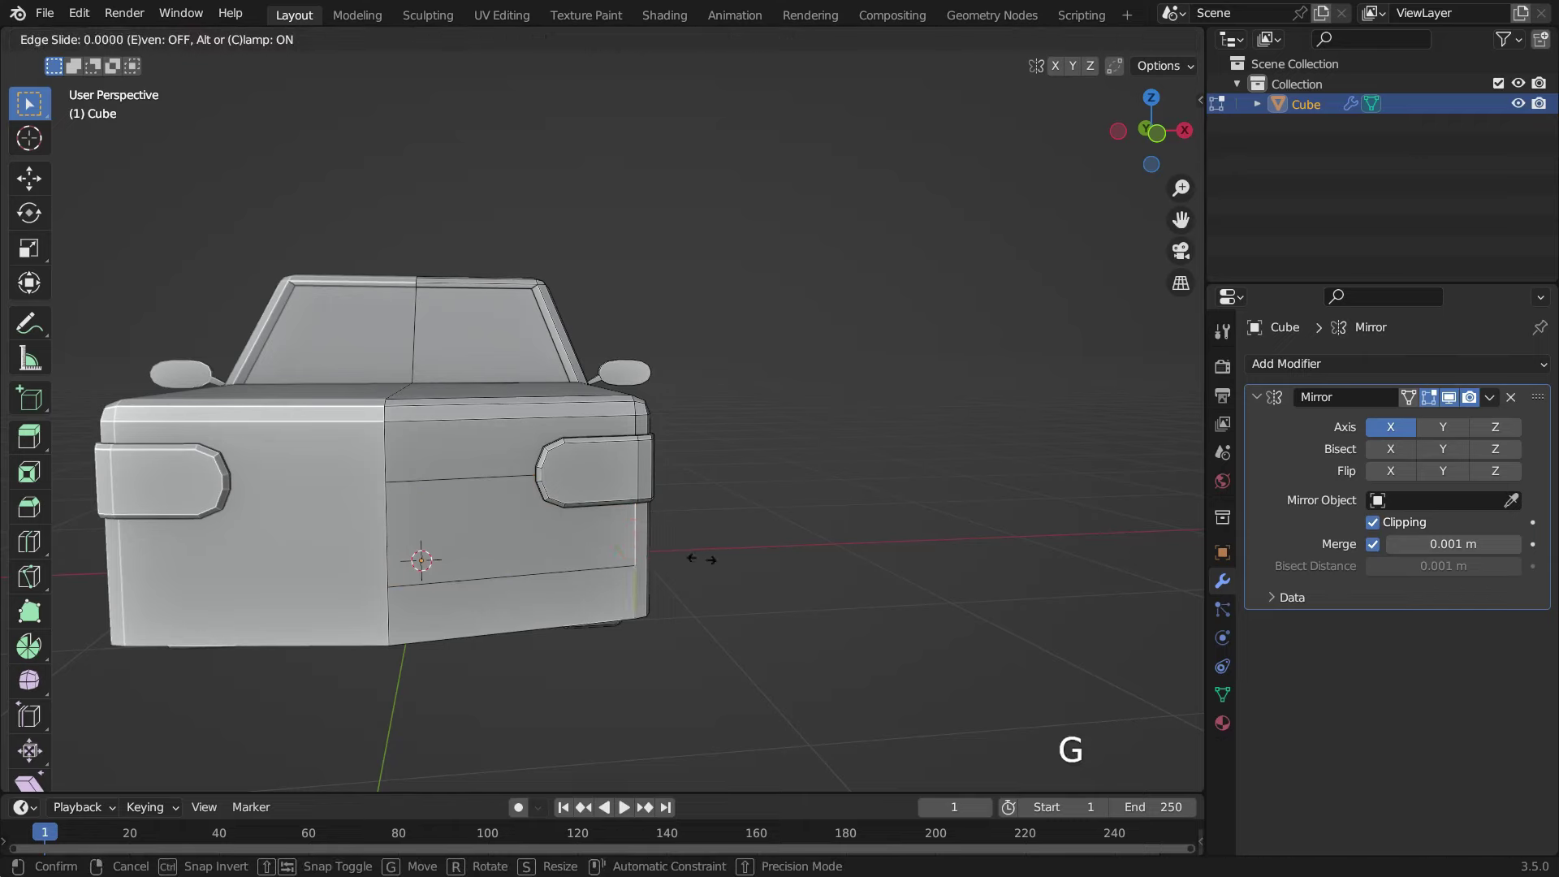
pyautogui.click(643, 577)
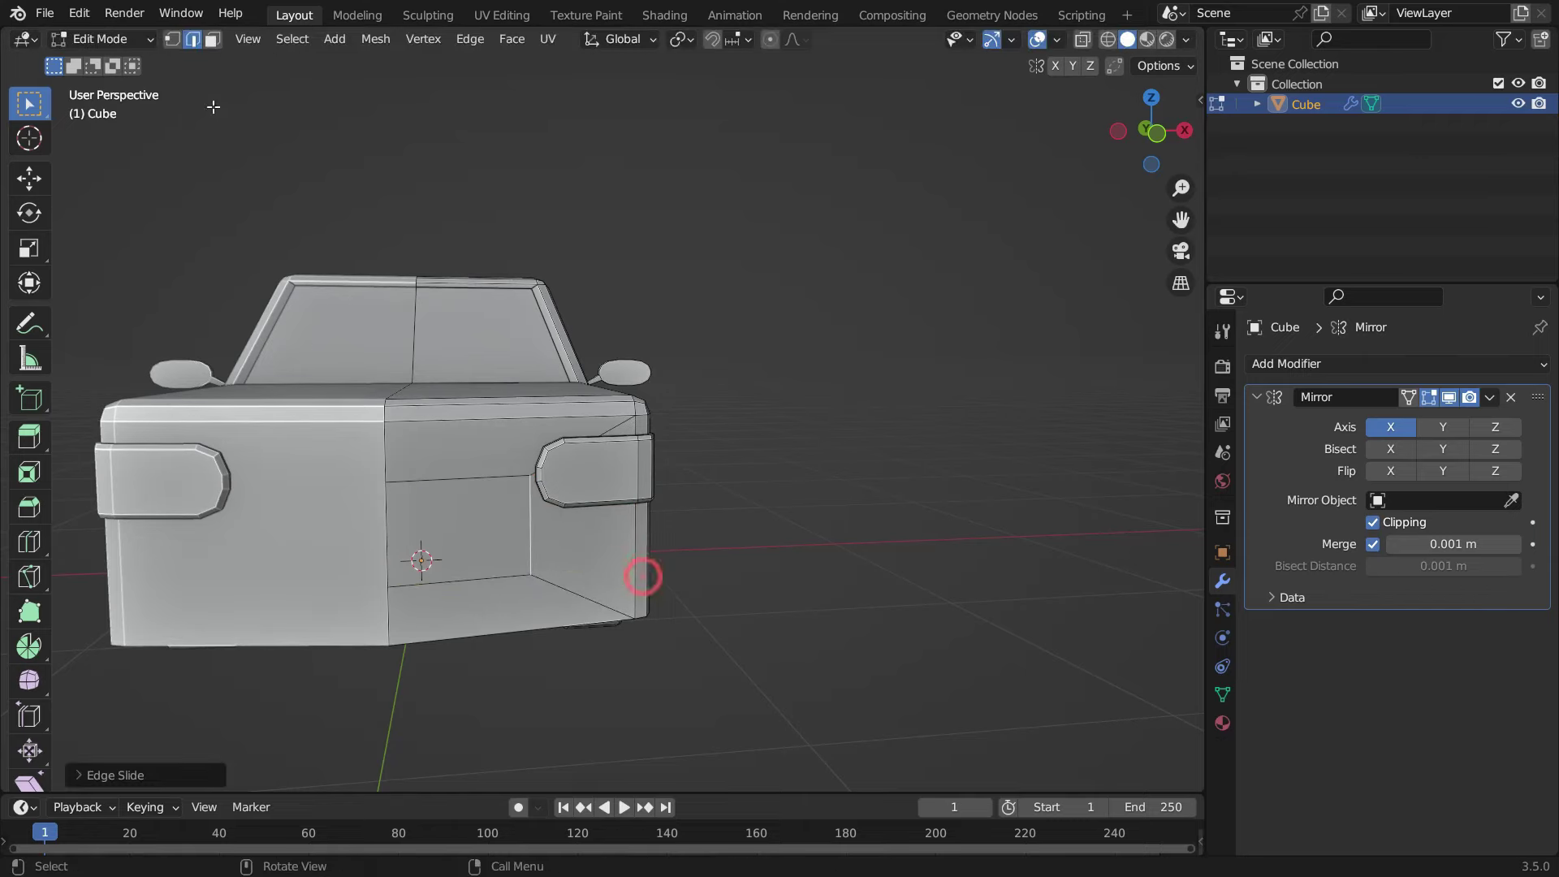
# - Extrude the new grille face inward to sink it into a recess
pyautogui.keyDown('shift'); pyautogui.moveTo(544, 527); pyautogui.dragTo(616, 621, button='middle'); pyautogui.keyUp('shift')
pyautogui.click(625, 540)
pyautogui.press('e')
pyautogui.click(700, 645)
# - Duplicate the recess's bottom inner strip and raise the copy vertically
pyautogui.click(622, 588)
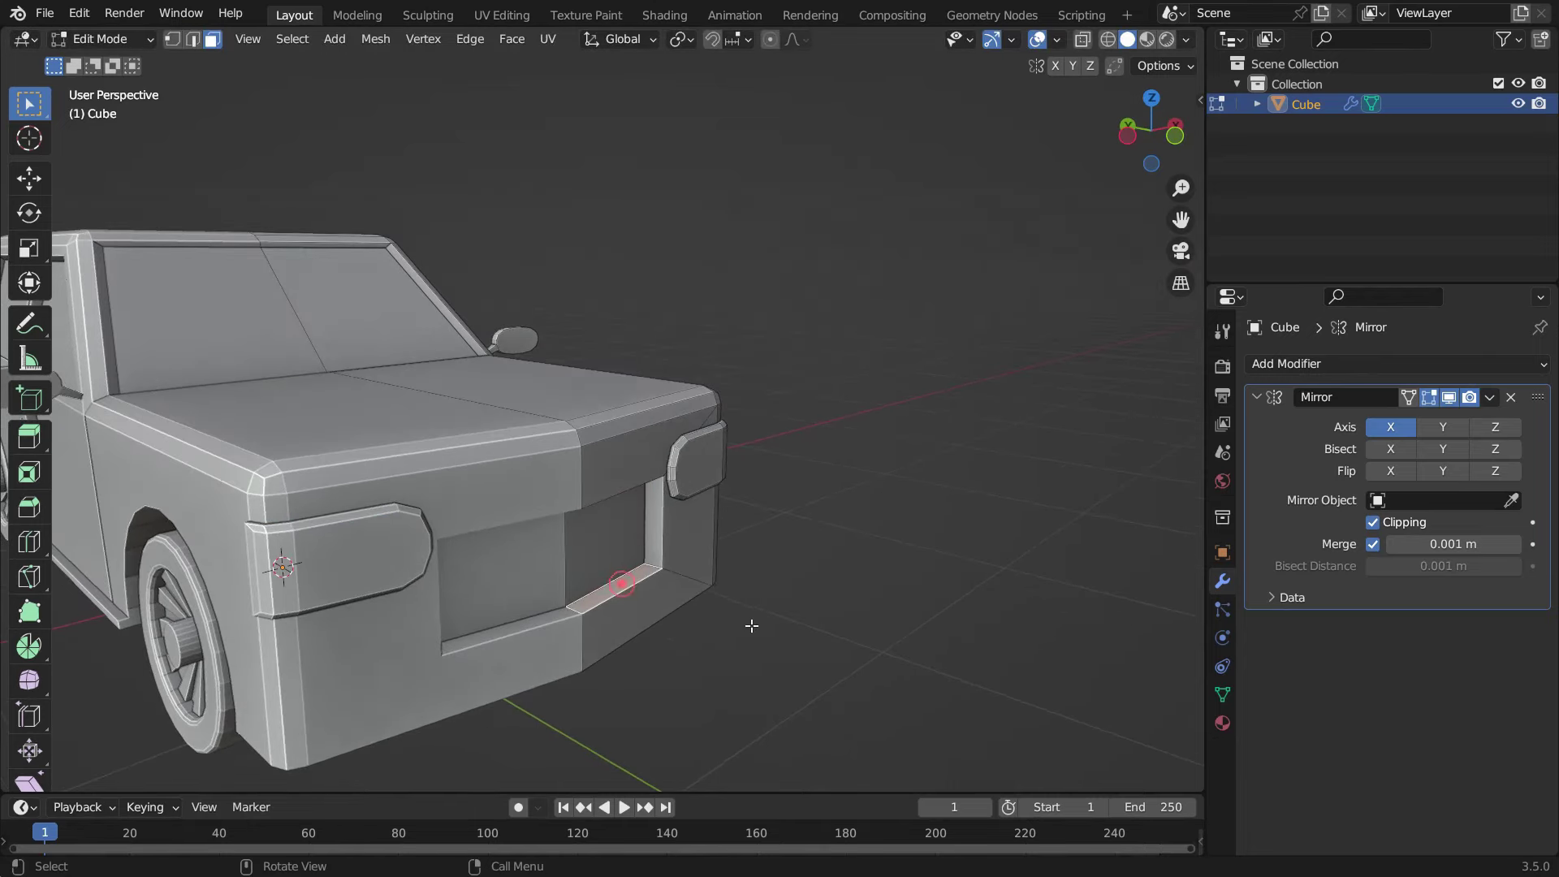
pyautogui.hotkey('shift', 'd')
pyautogui.press('z')
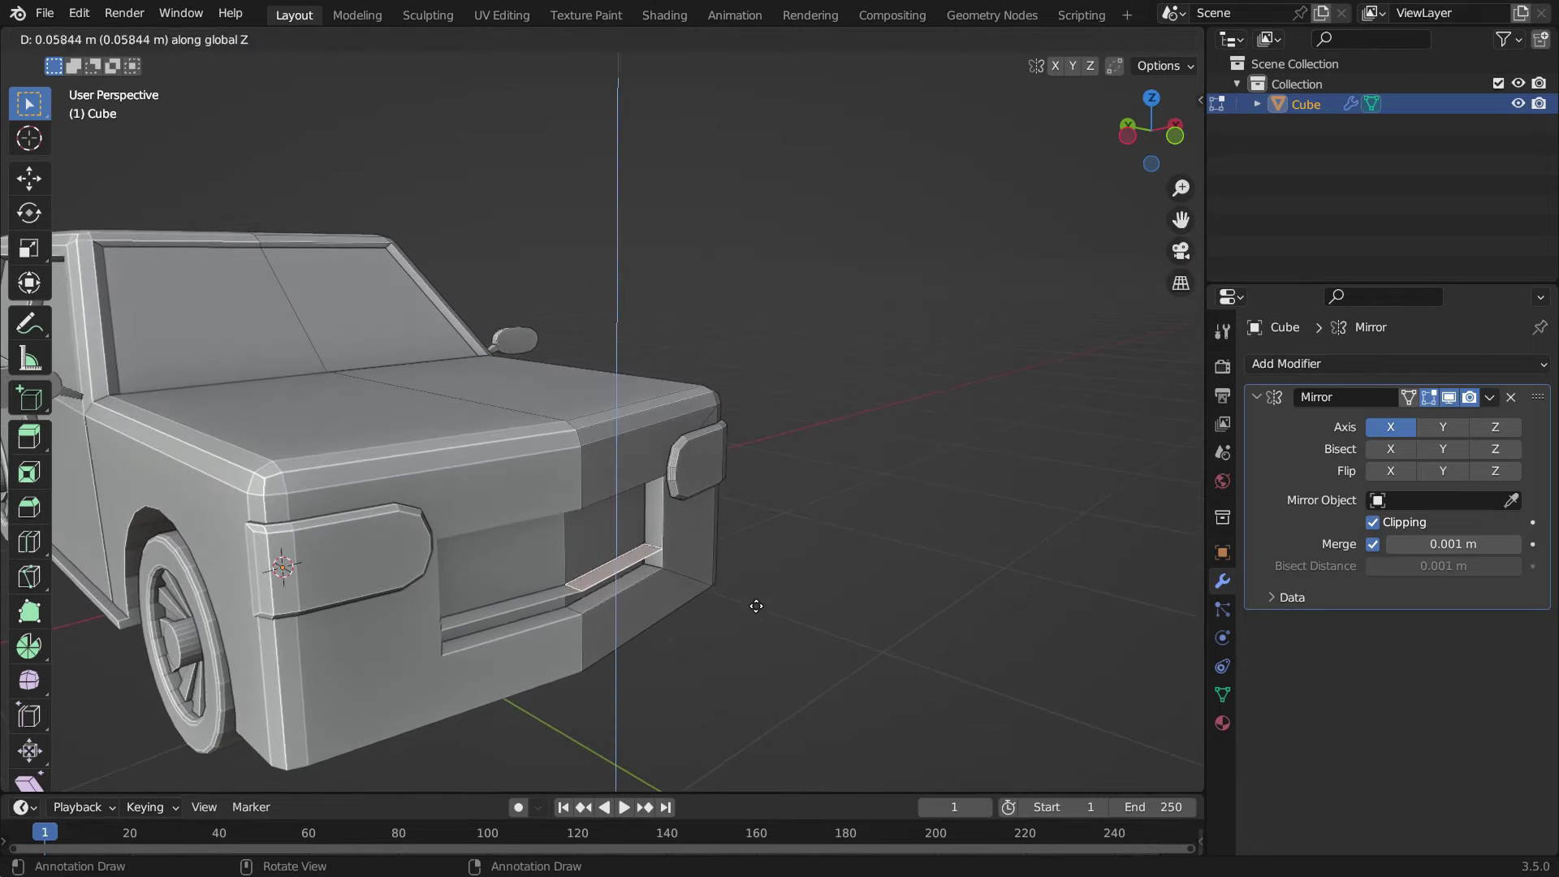
pyautogui.click(759, 615)
# - With Normal orientation, shorten the strip along X and extrude it into a thin slat
pyautogui.scroll(2, 622, 587)
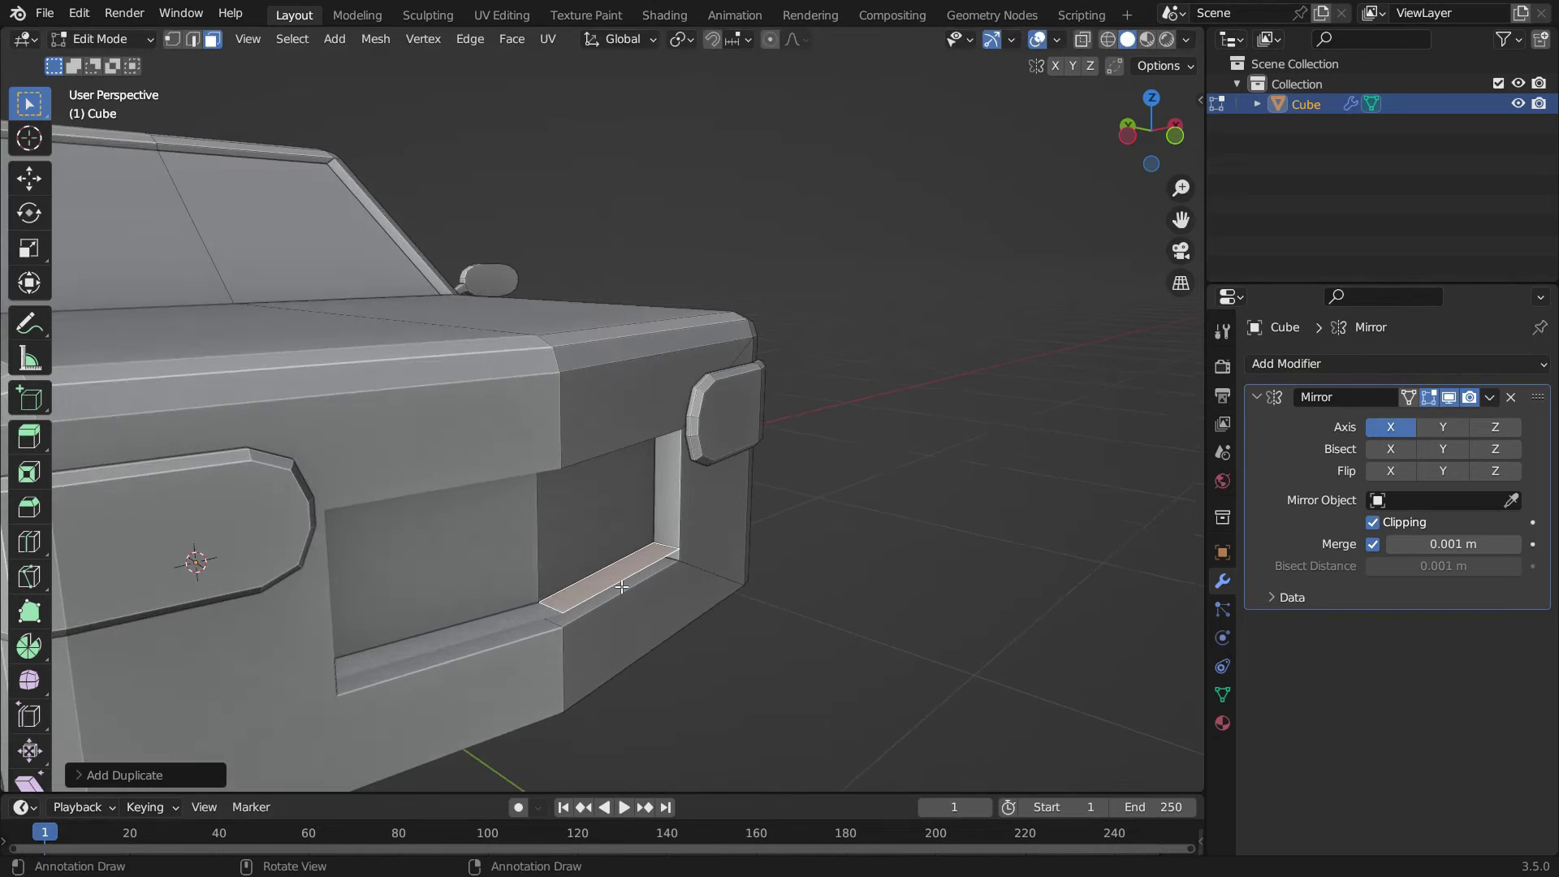
pyautogui.click(607, 42)
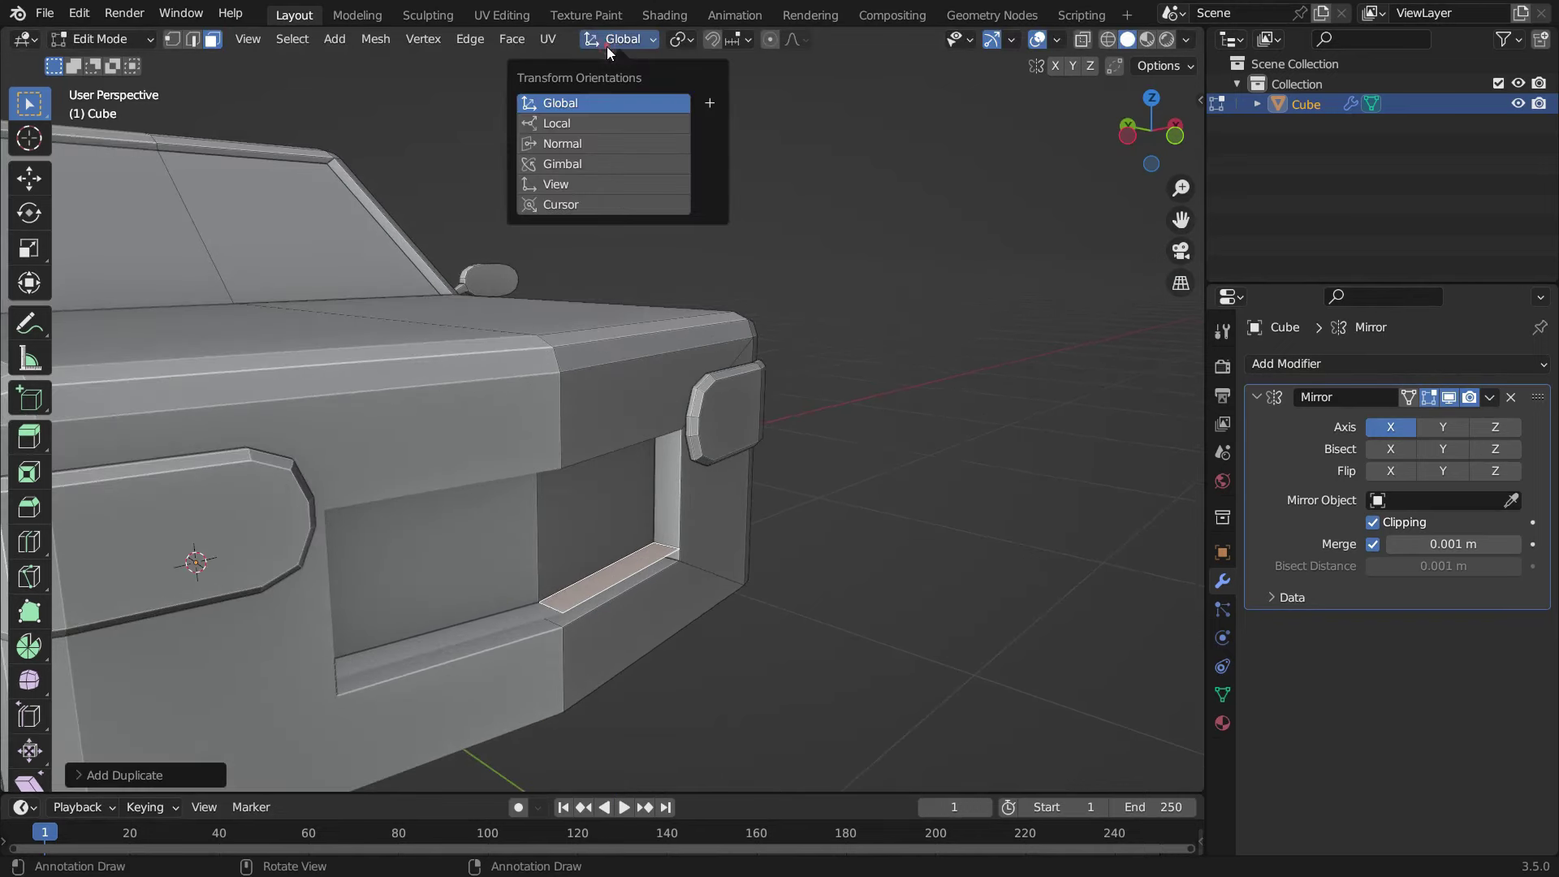
pyautogui.click(597, 138)
pyautogui.press('s')
pyautogui.press('x')
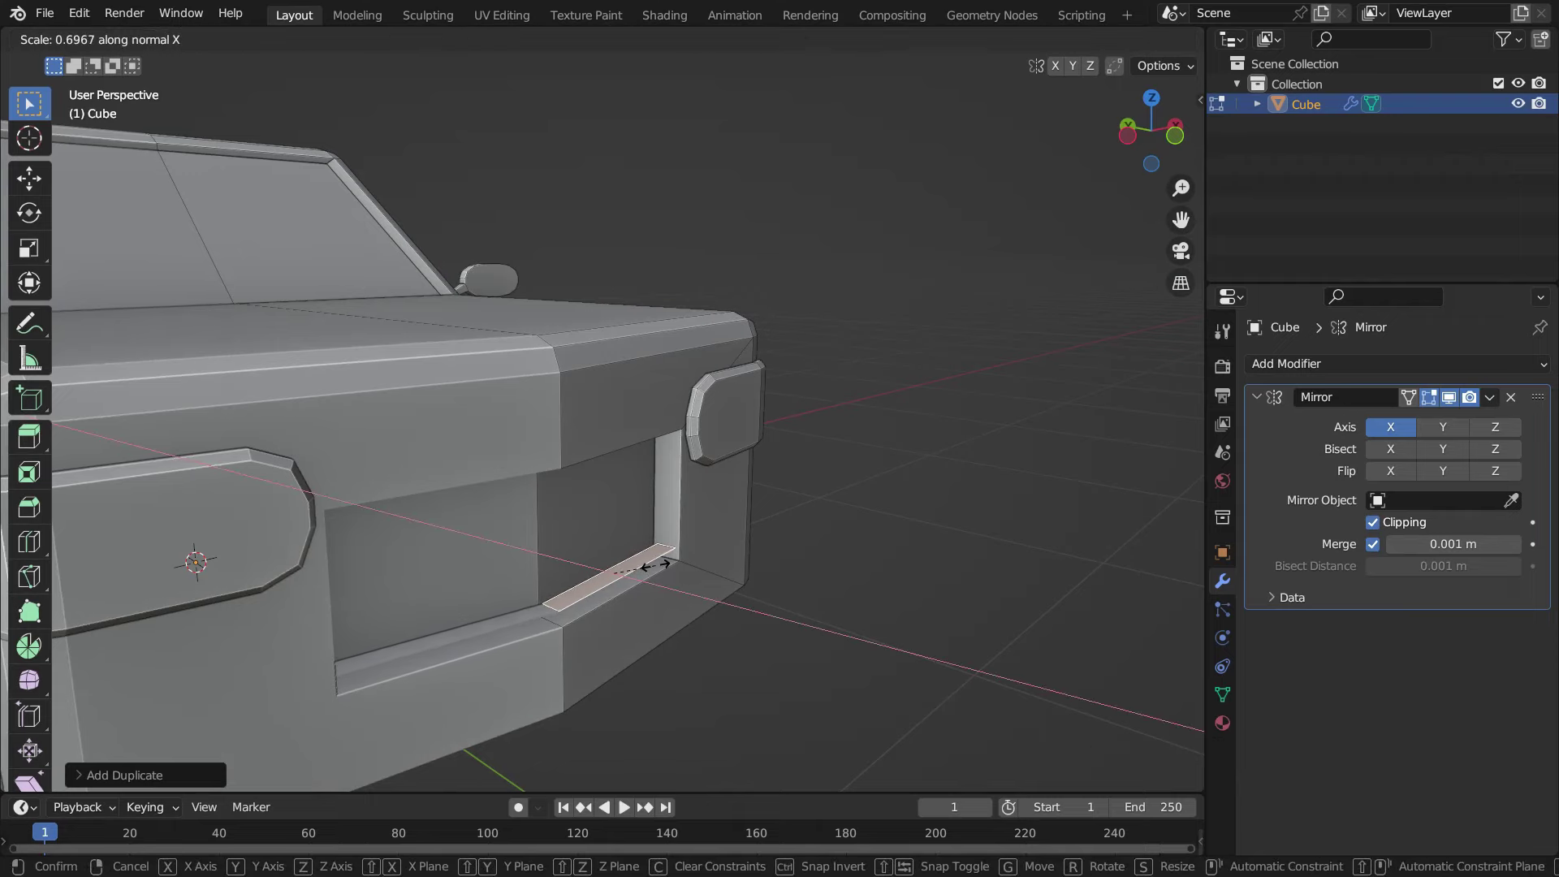
pyautogui.click(656, 559)
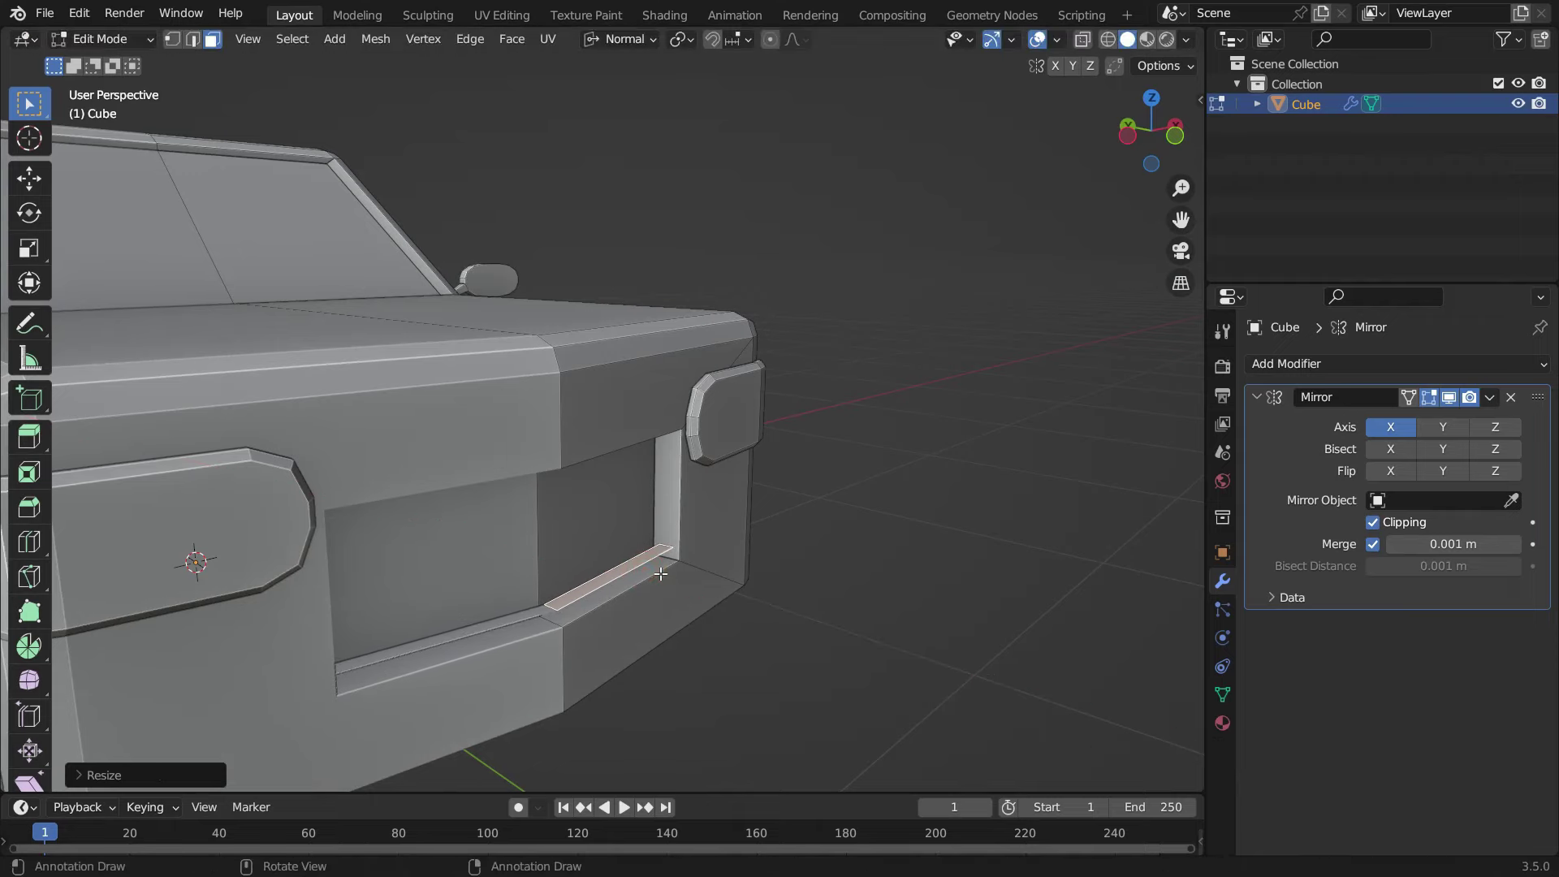
pyautogui.press('e')
pyautogui.click(664, 566)
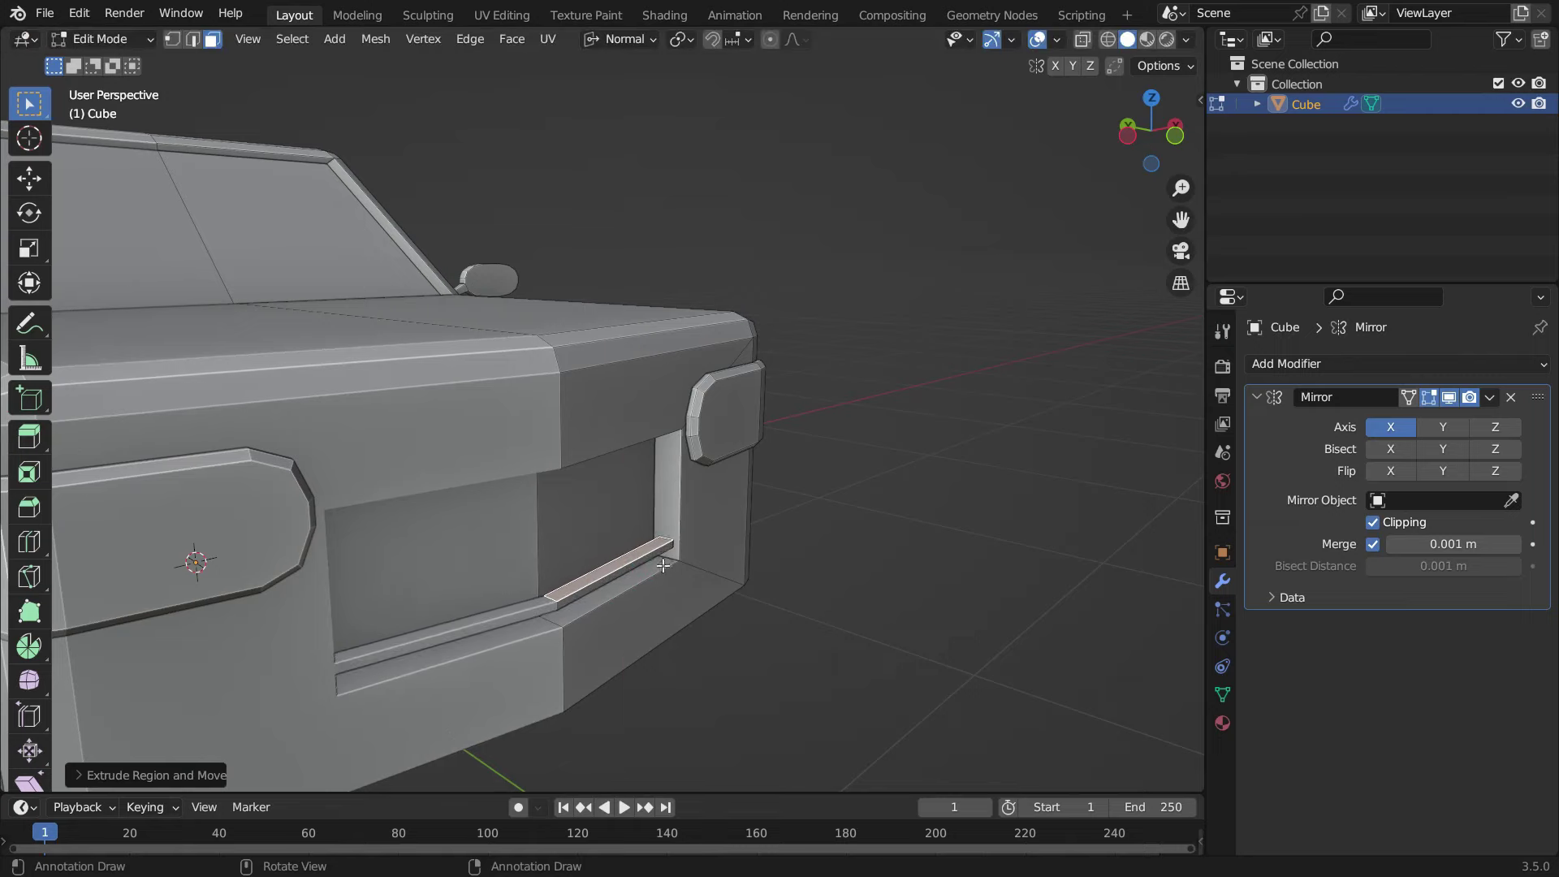
# - Return to Global orientation and duplicate the whole slat upward to stack a second one
pyautogui.click(619, 39)
pyautogui.click(621, 100)
pyautogui.press('l')
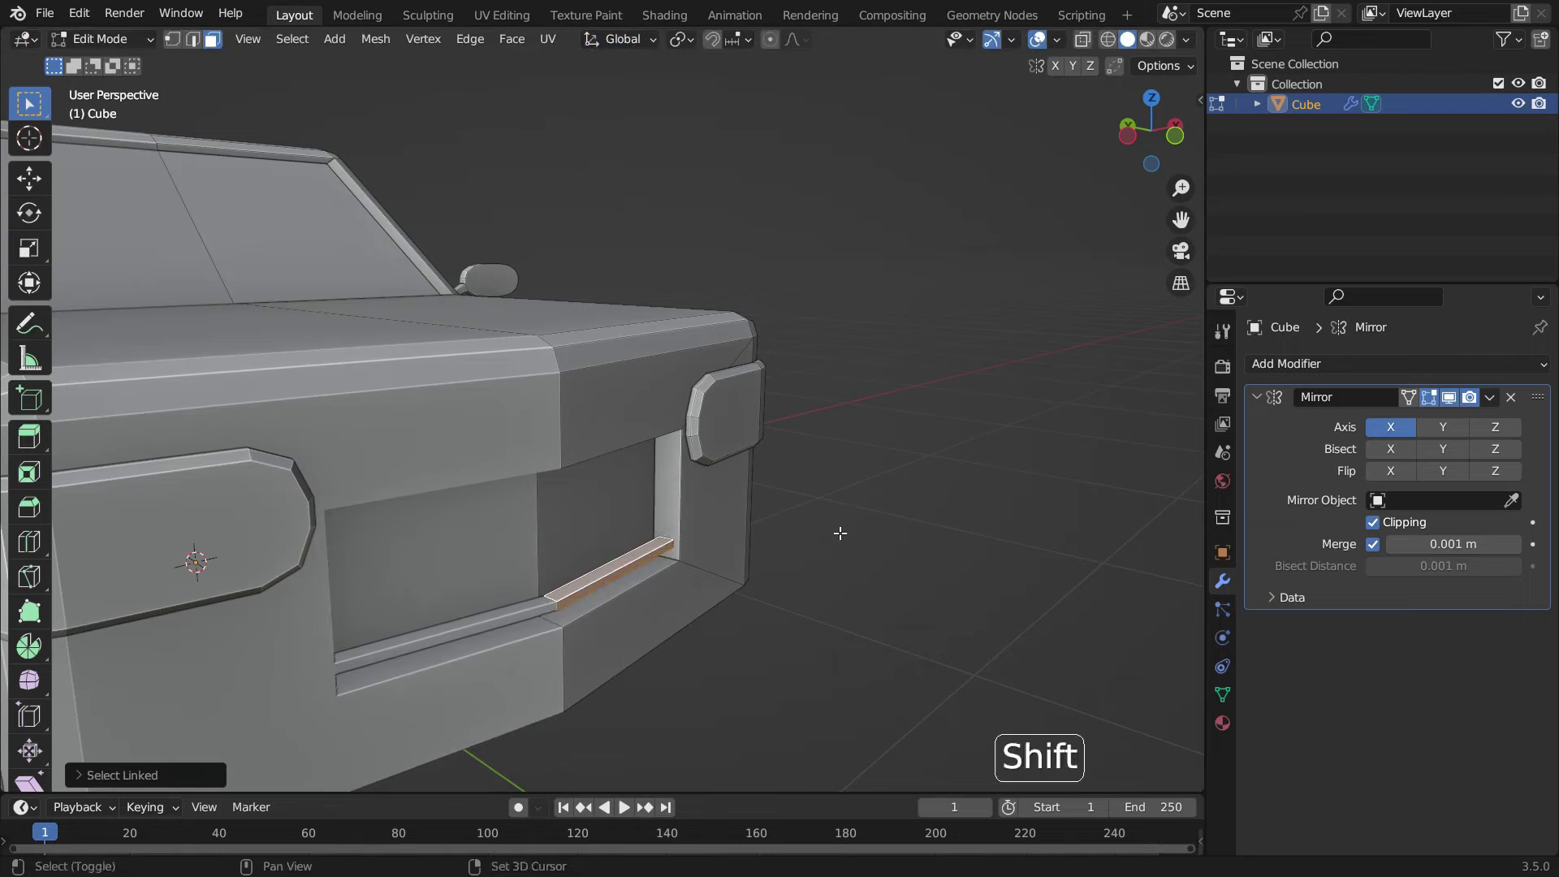
pyautogui.hotkey('shift', 'd')
pyautogui.press('z')
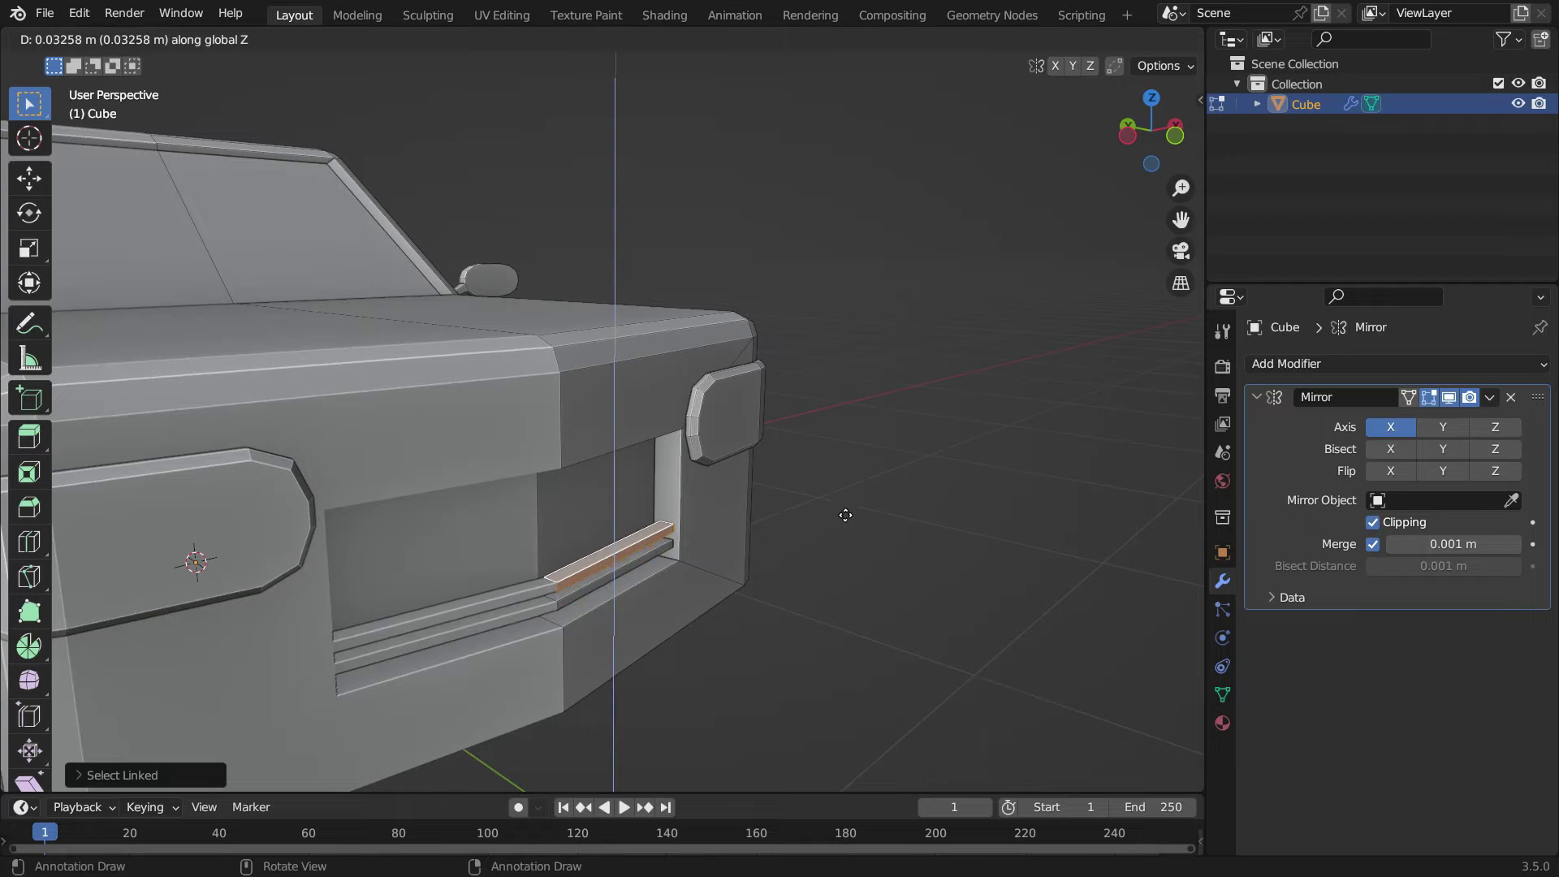
pyautogui.click(845, 515)
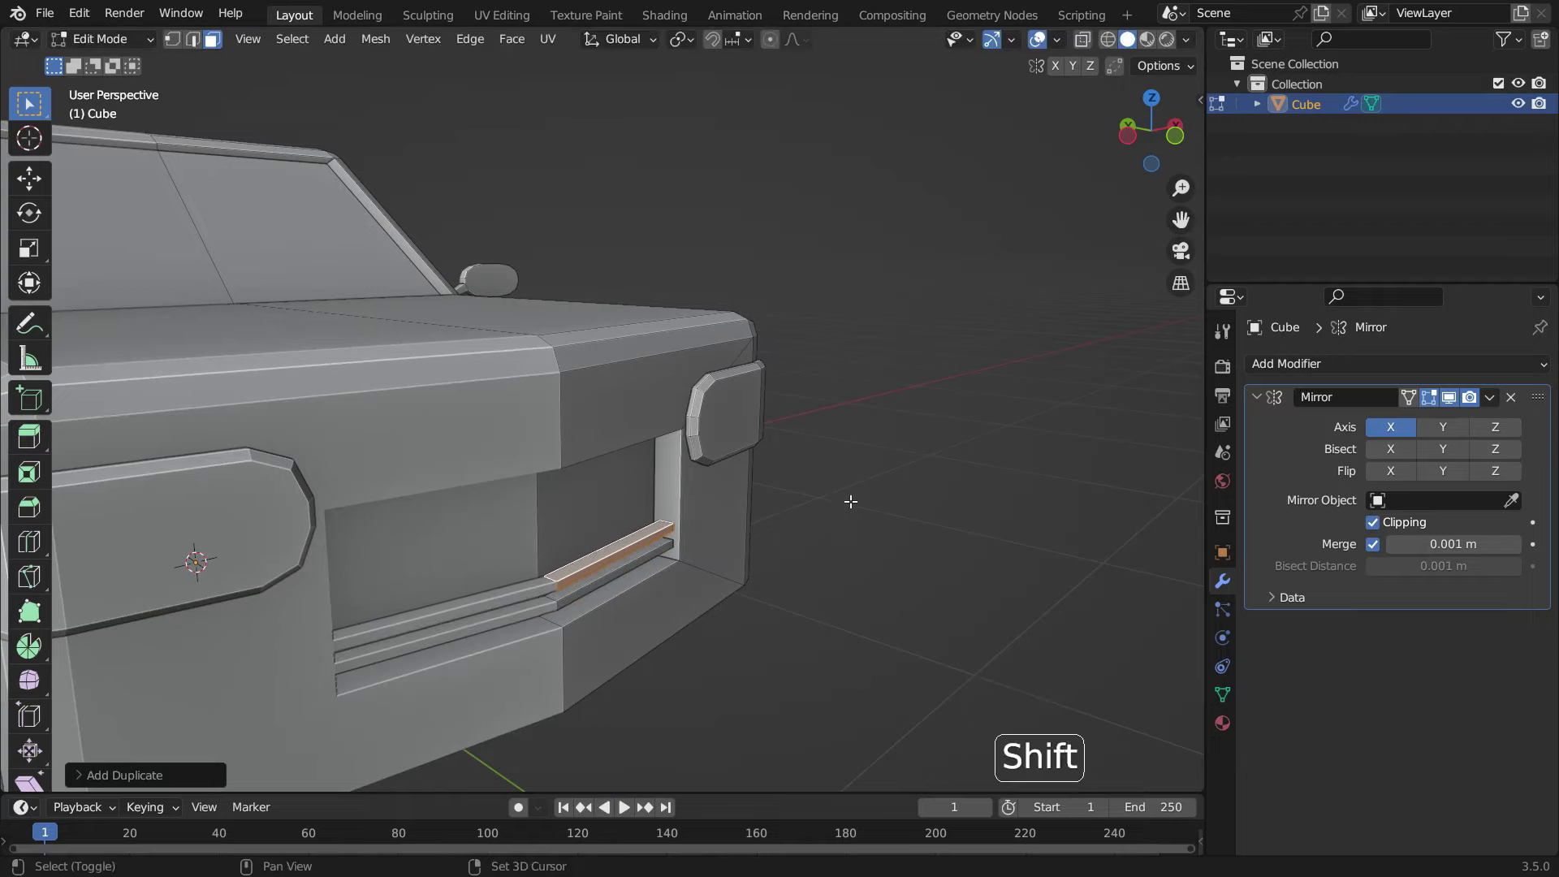